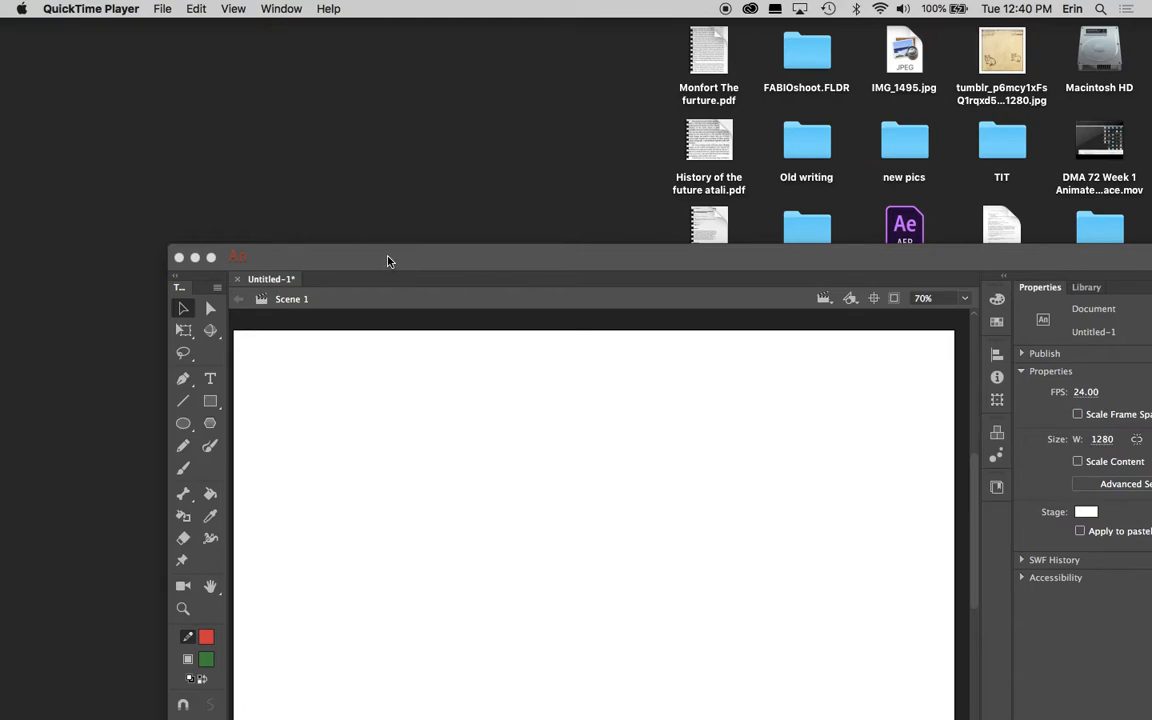
# - Switch to Adobe Animate and move its window up into the desktop's corner so the whole workspace fits on screen
pyautogui.click(376, 258)
pyautogui.moveTo(376, 244); pyautogui.dragTo(215, 37)
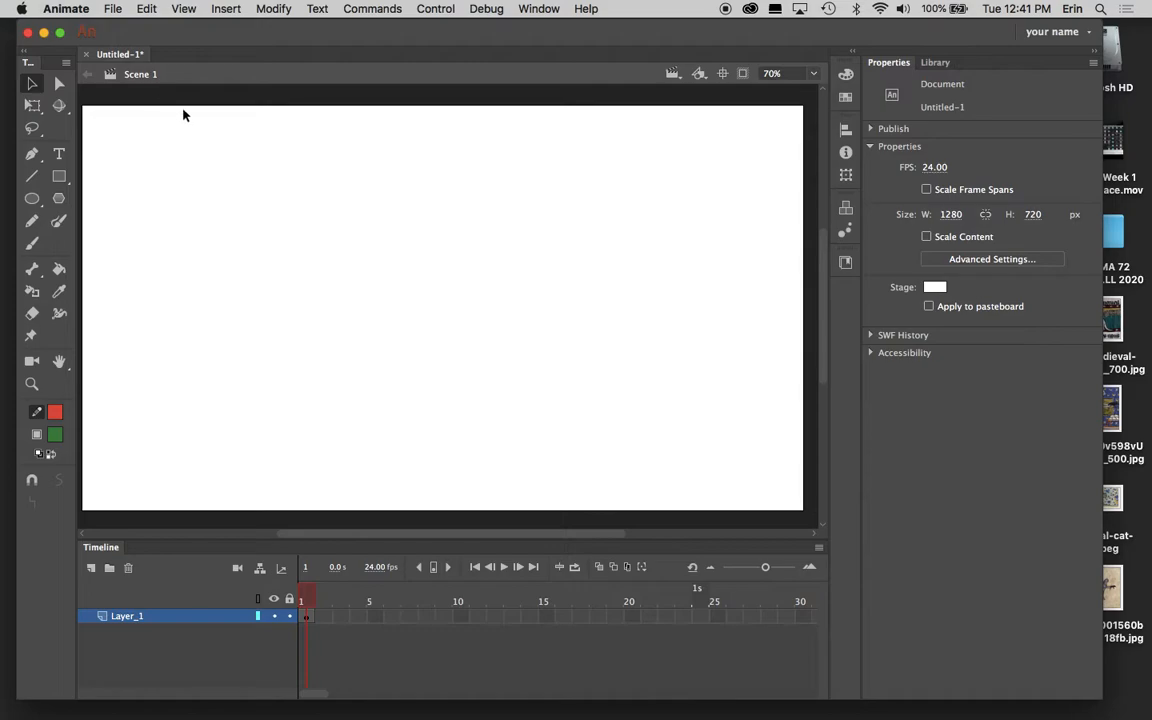
pyautogui.click(115, 10)
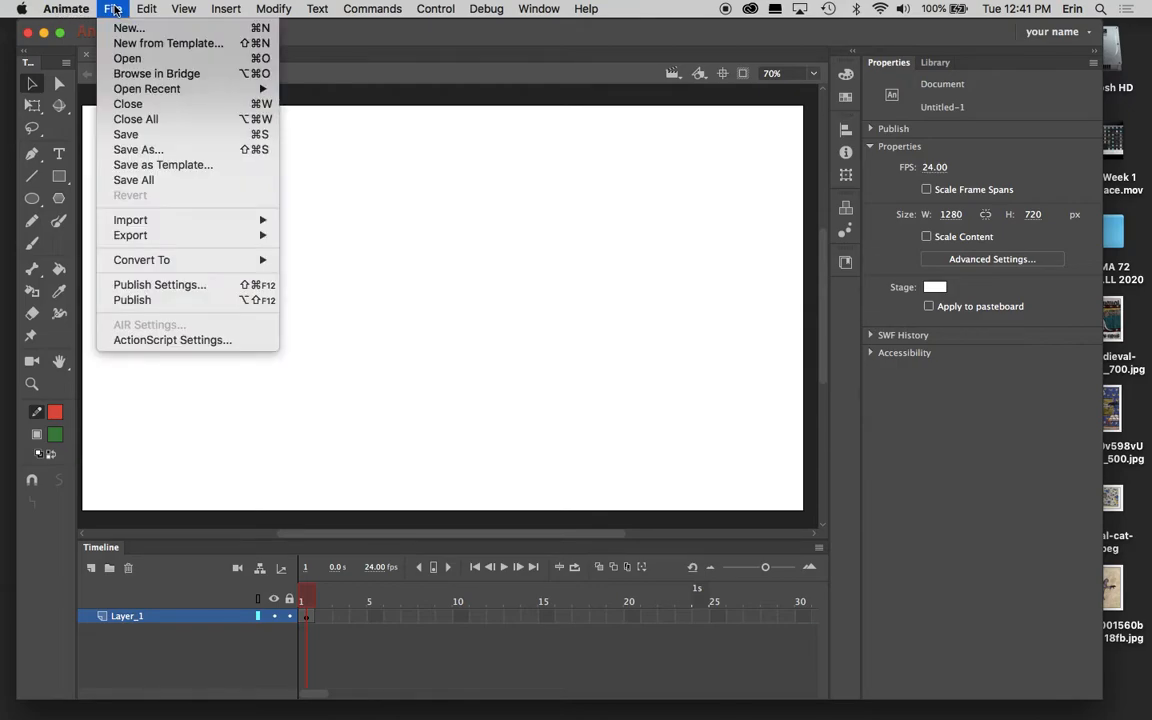
pyautogui.moveTo(188, 221)
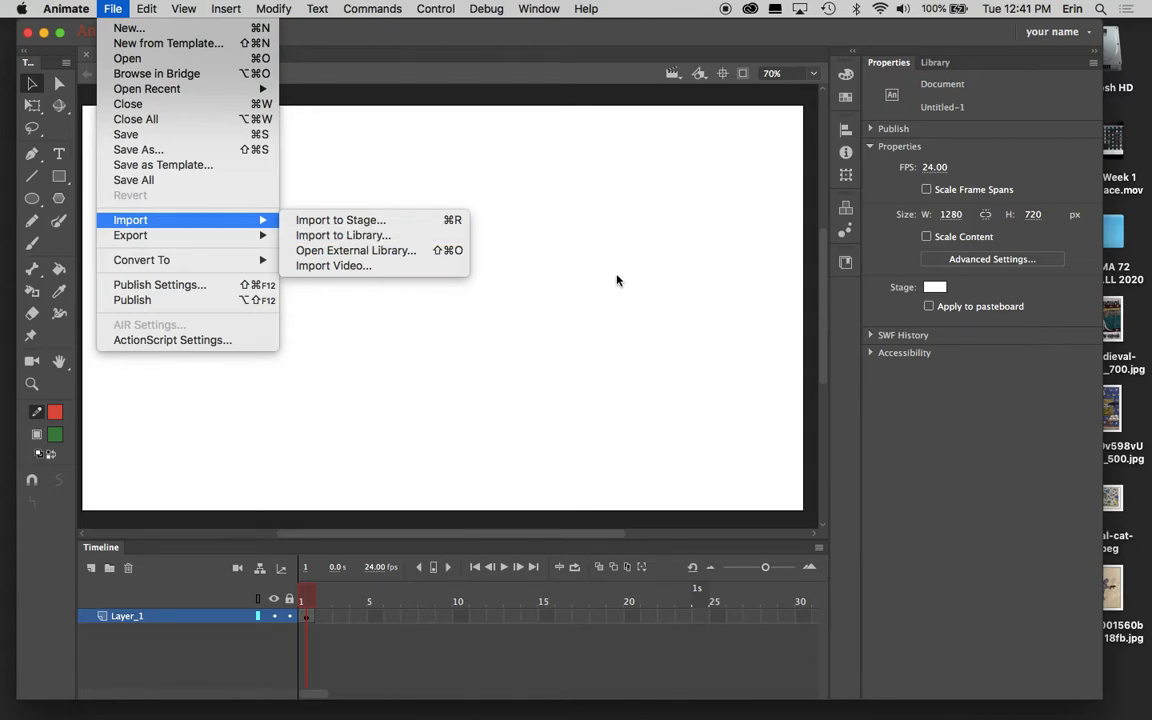
pyautogui.click(1025, 391)
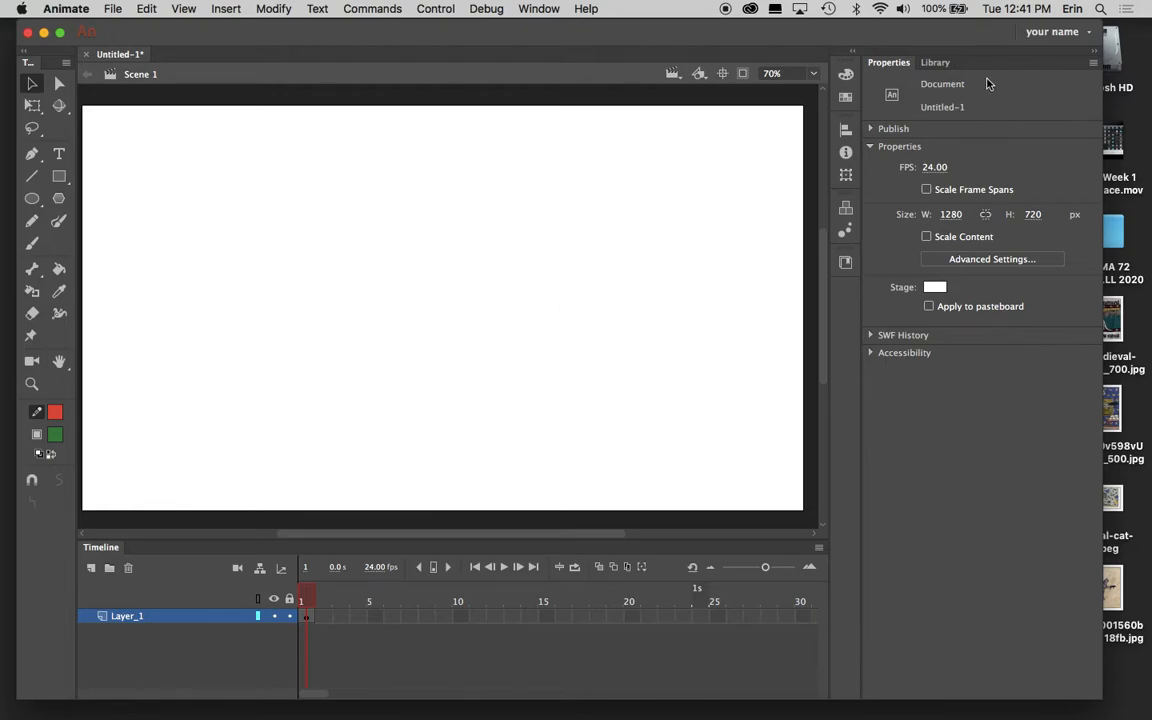
# - Import the desktop image ugly-medieval-cats-art-102-5aafafa8c8e2c__700.jpg into the document's library
pyautogui.click(113, 9)
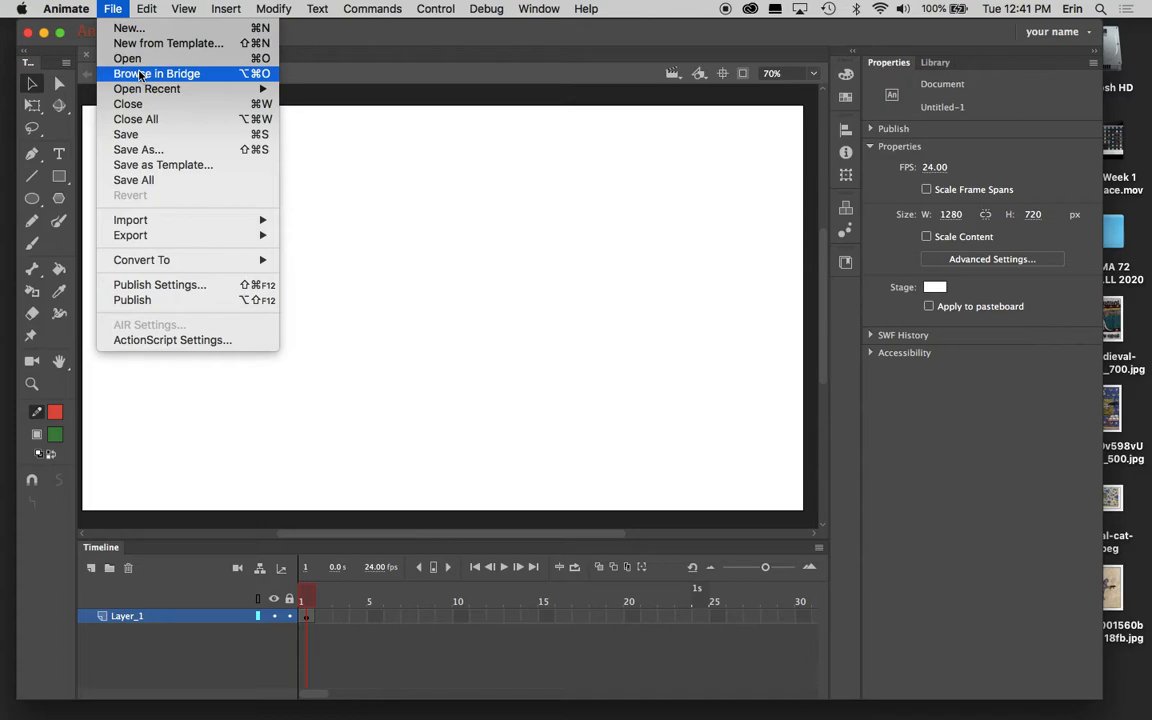
pyautogui.moveTo(150, 220)
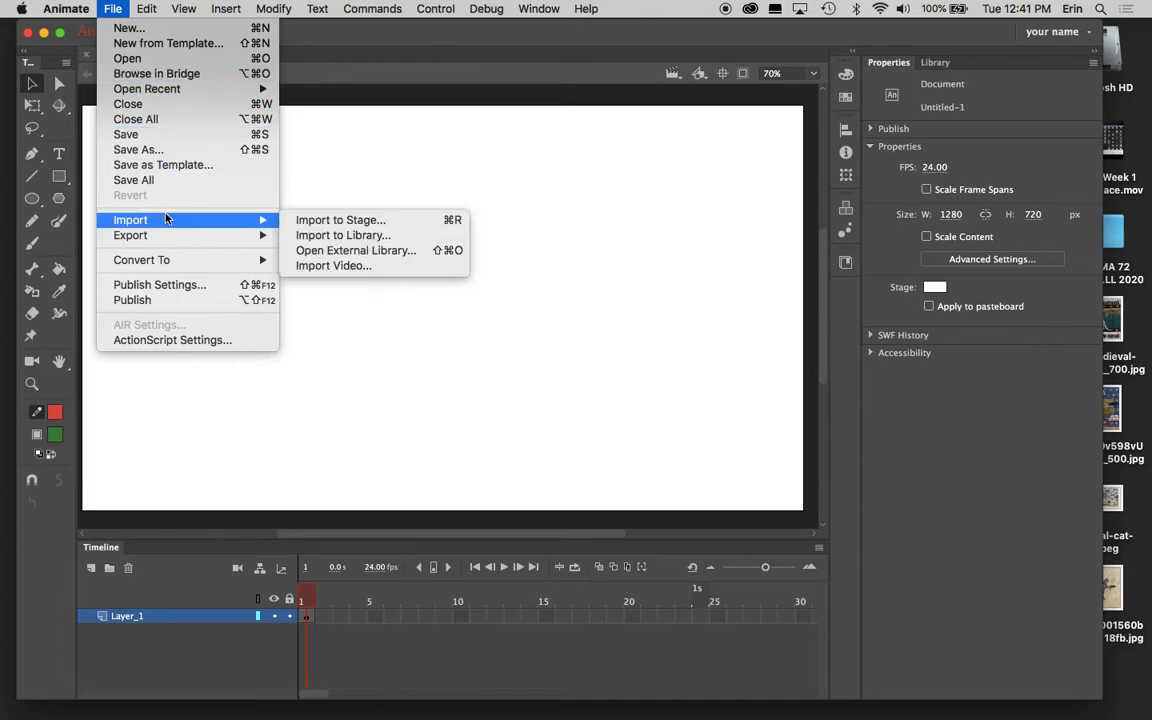
pyautogui.click(343, 235)
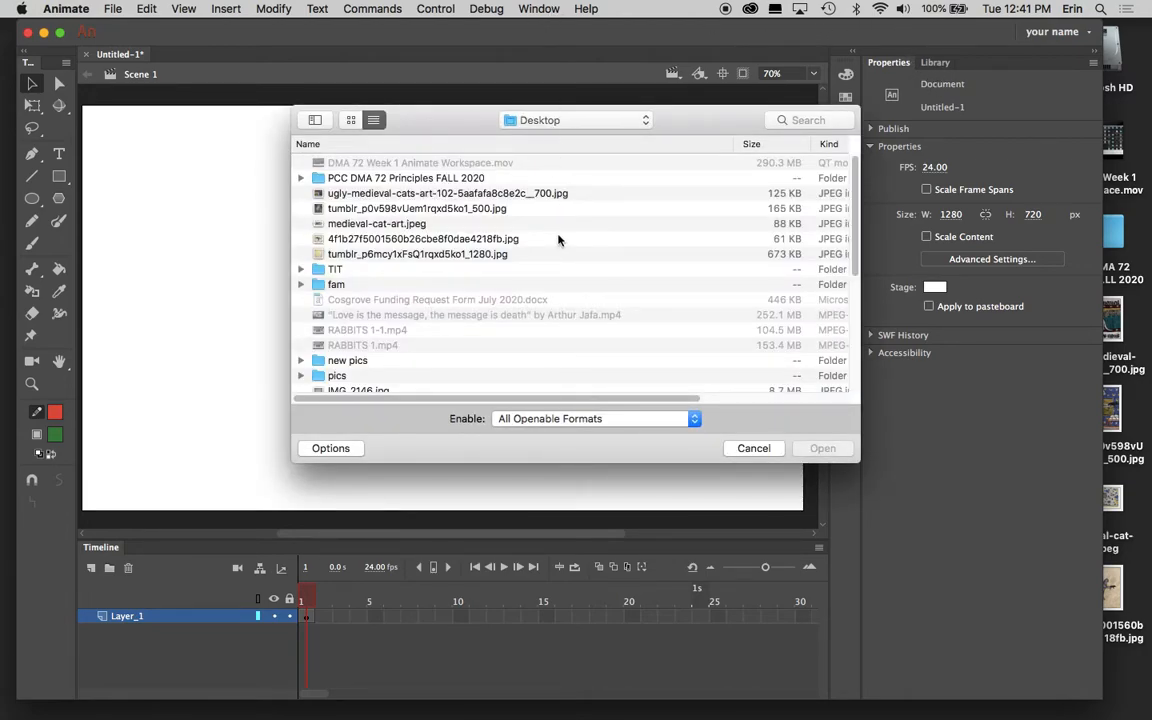
pyautogui.click(546, 12)
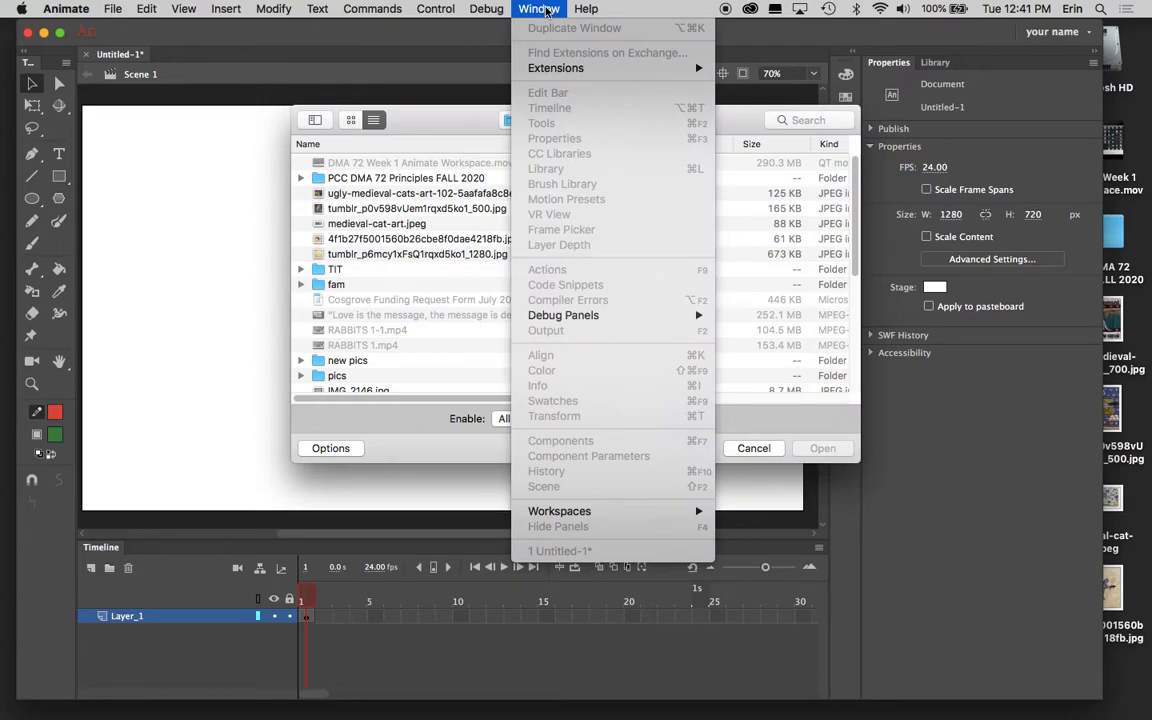
pyautogui.click(557, 151)
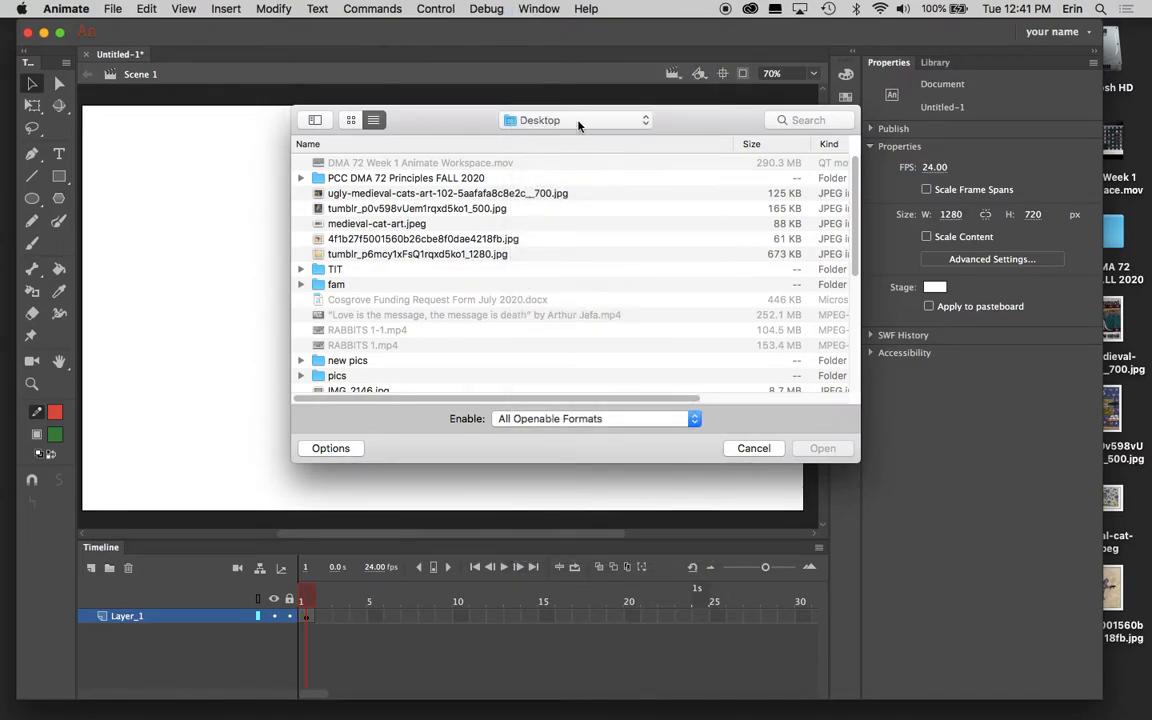
pyautogui.click(312, 192)
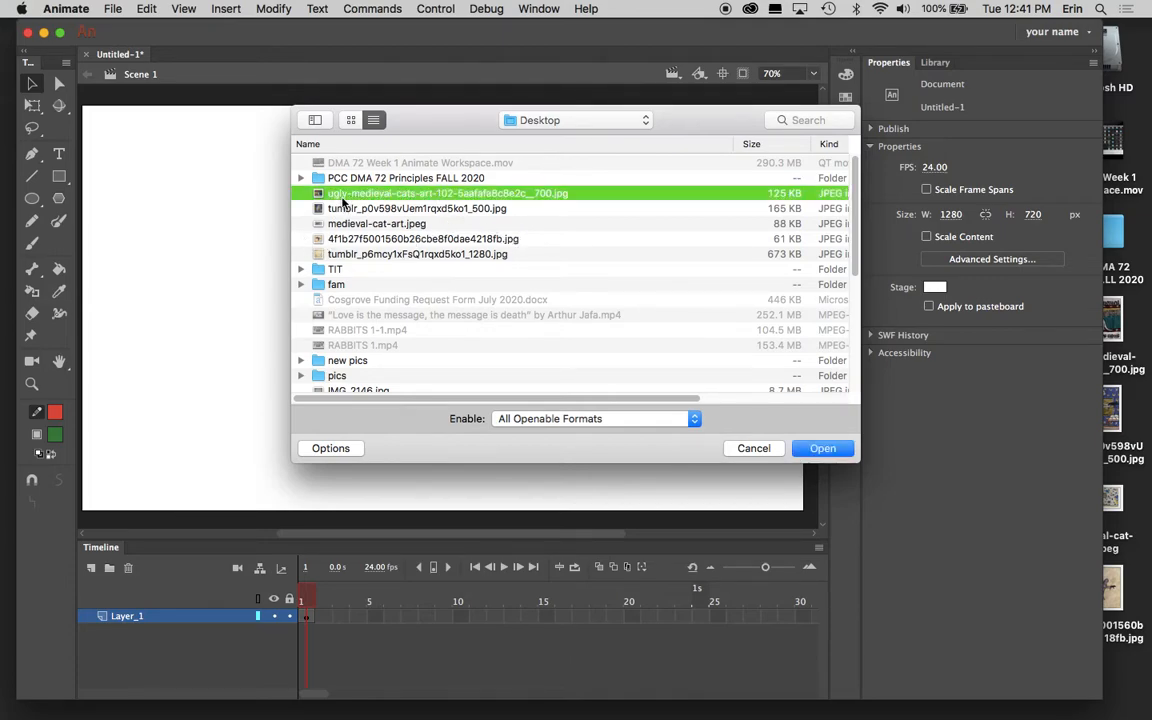
pyautogui.click(822, 449)
# - Import the desktop image tumblr_p0v598vUem1rqxd5ko1_500.jpg into the document's library
pyautogui.click(113, 9)
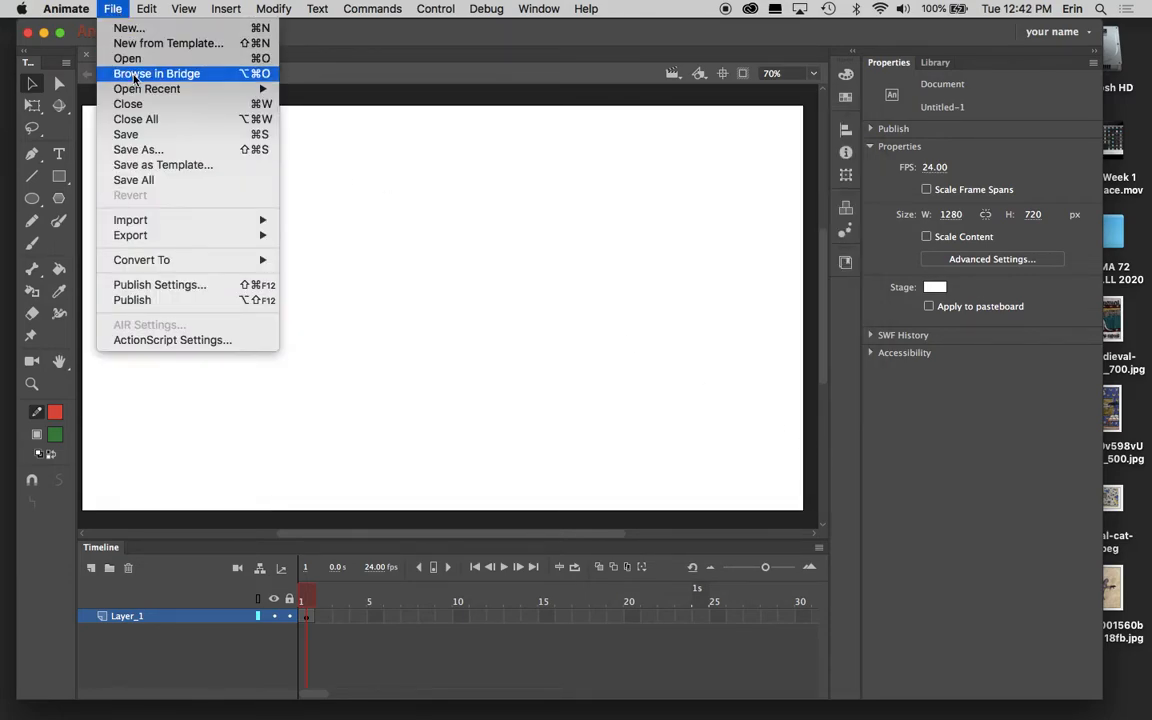
pyautogui.moveTo(152, 218)
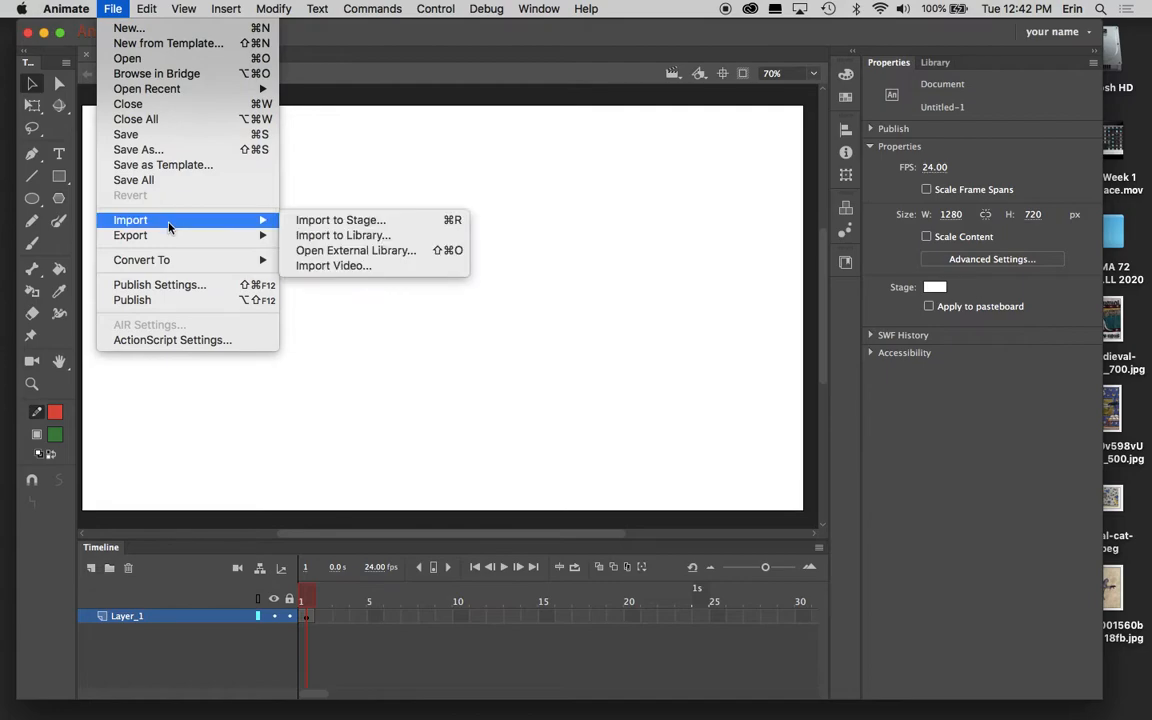
pyautogui.click(366, 234)
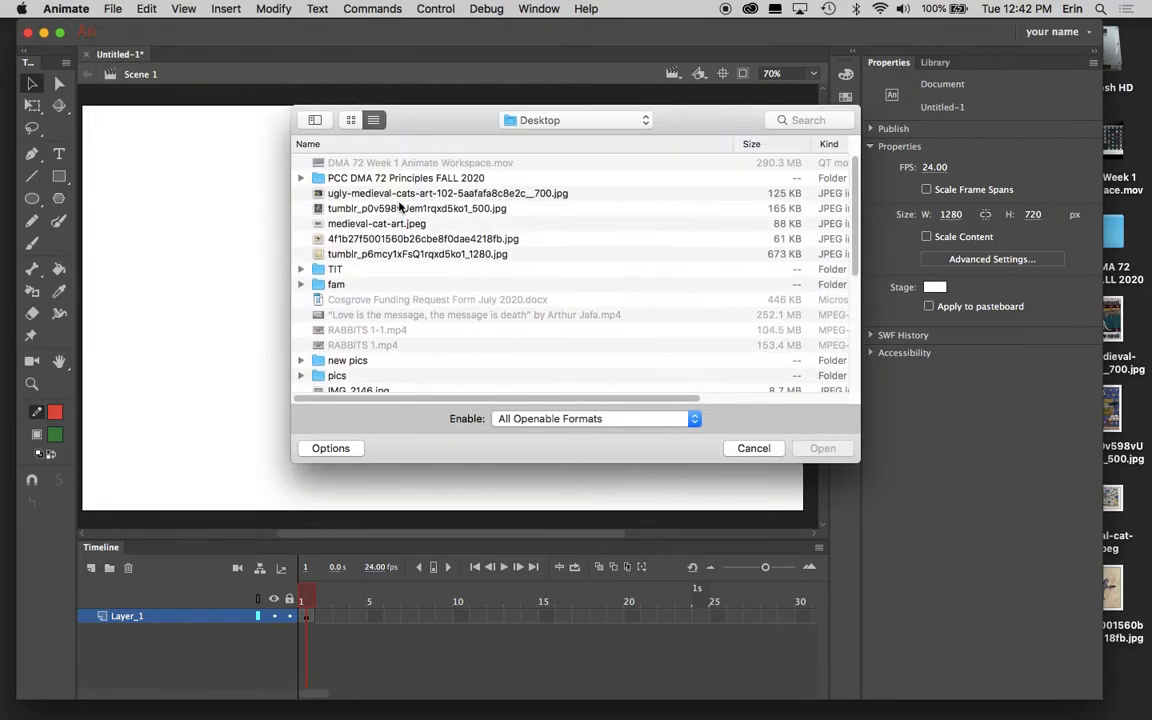
pyautogui.click(380, 208)
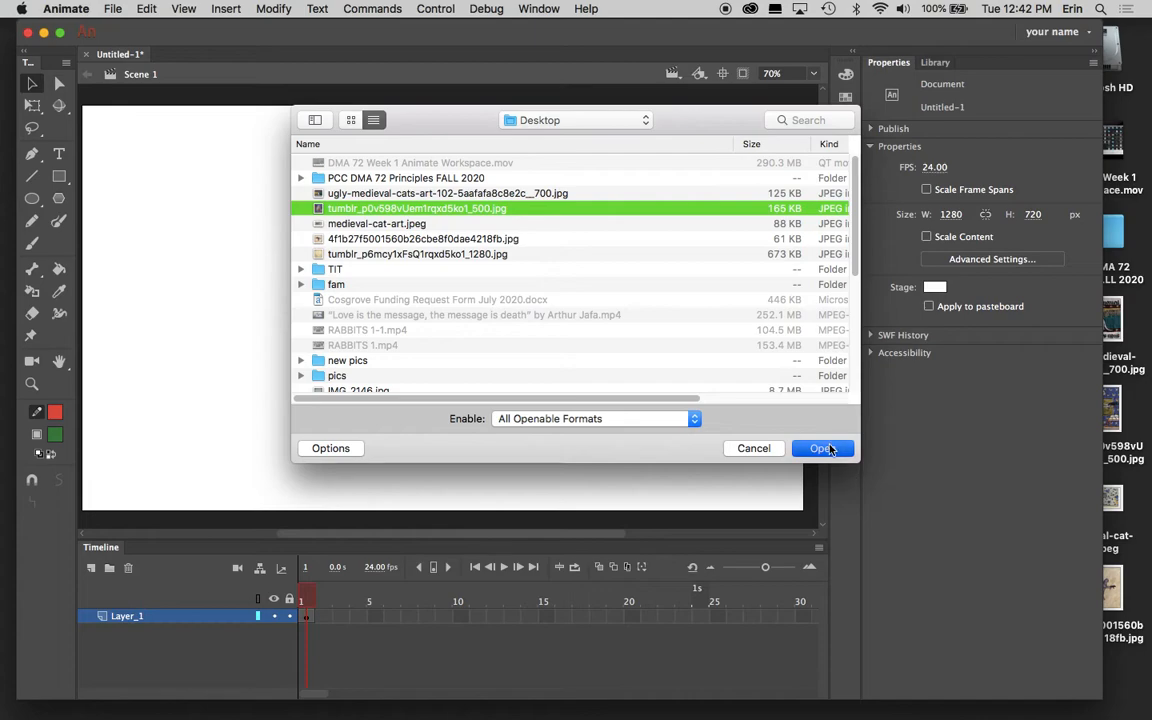
pyautogui.click(822, 448)
# - Import the desktop image medieval-cat-art.jpeg into the document's library
pyautogui.click(113, 9)
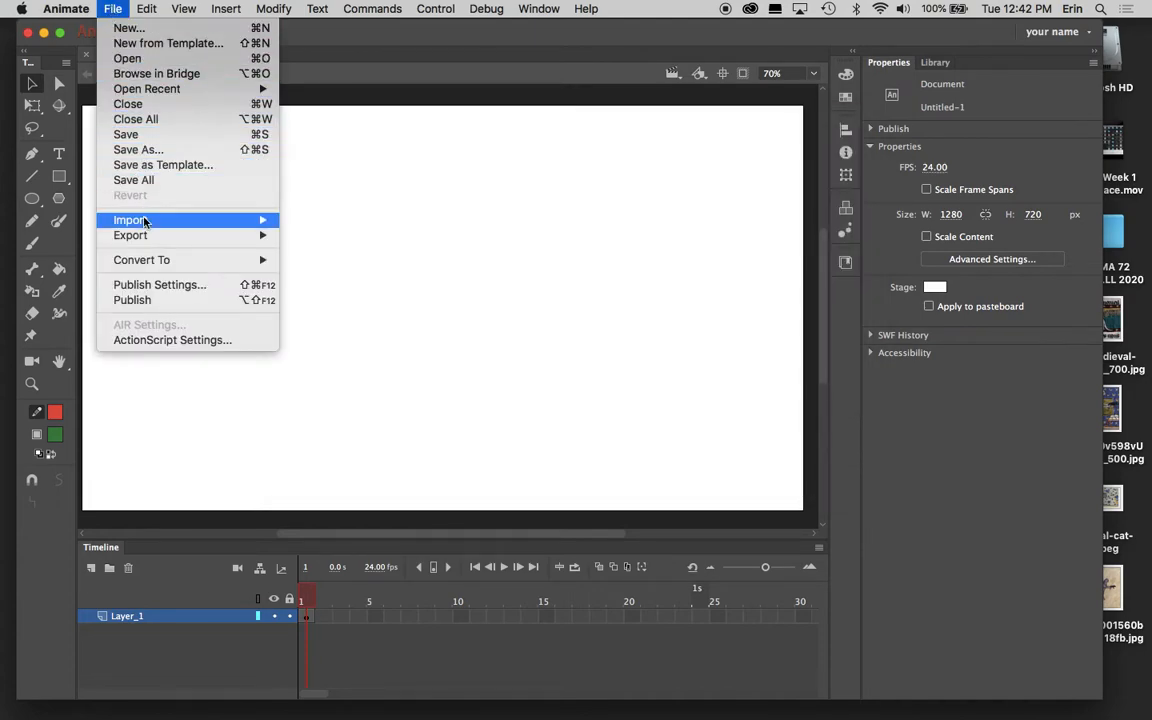
pyautogui.moveTo(134, 220)
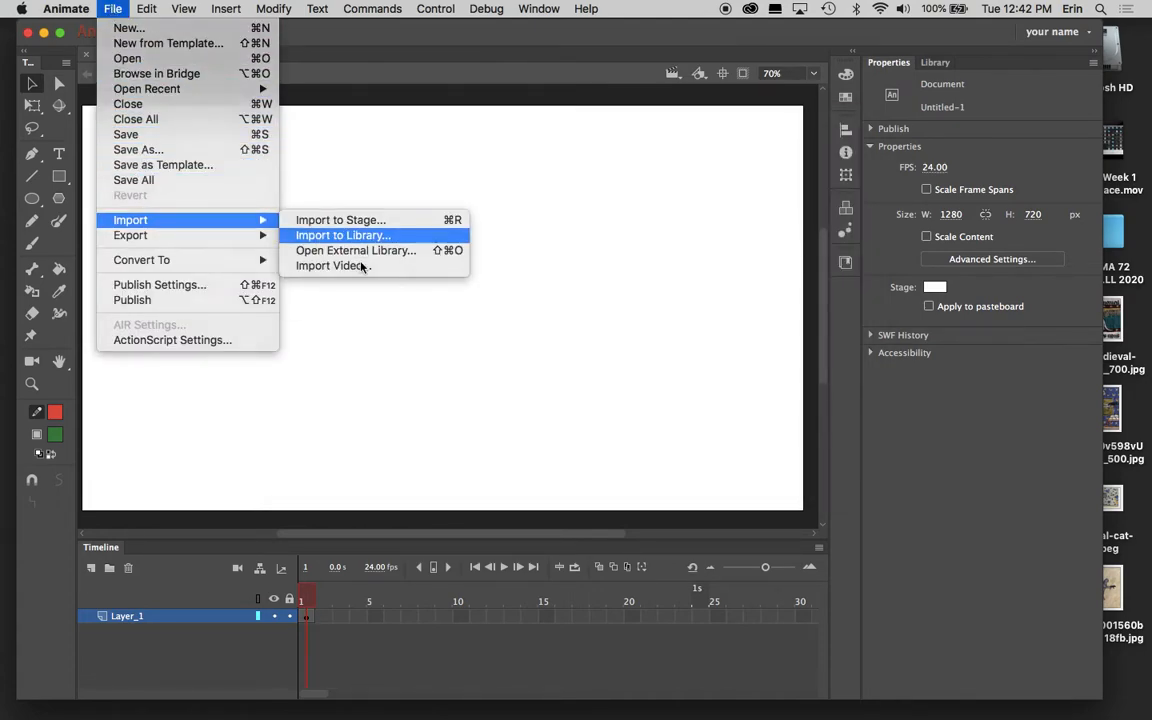
pyautogui.click(343, 235)
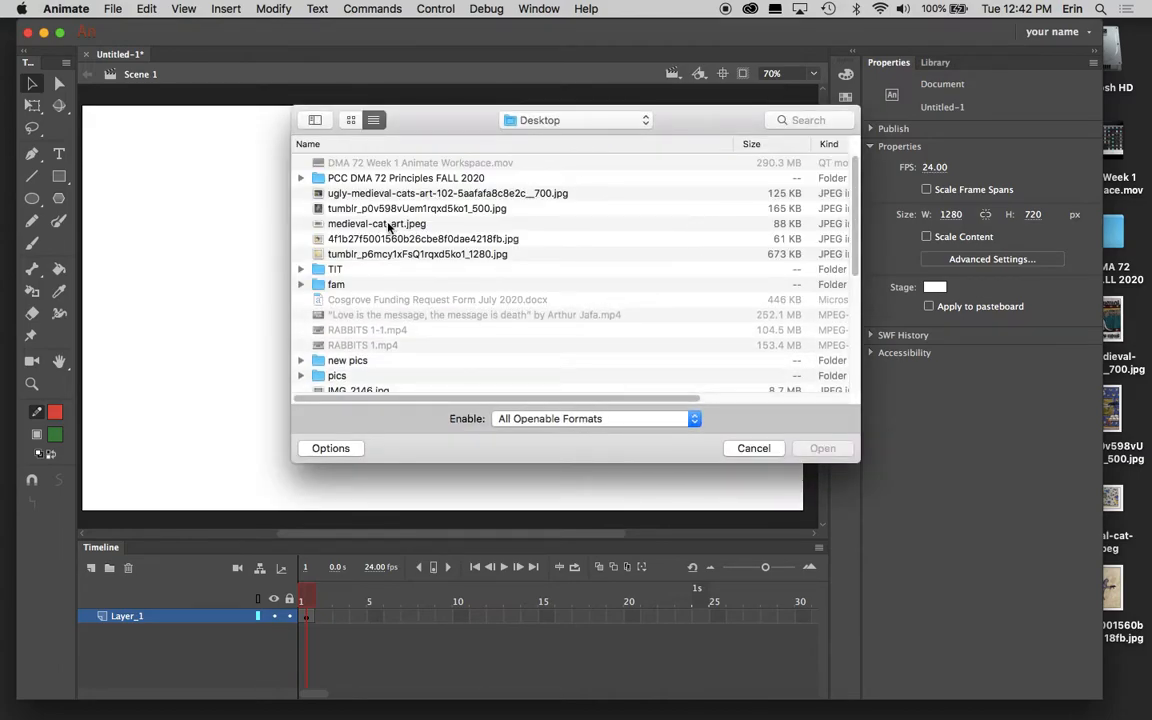
pyautogui.click(390, 227)
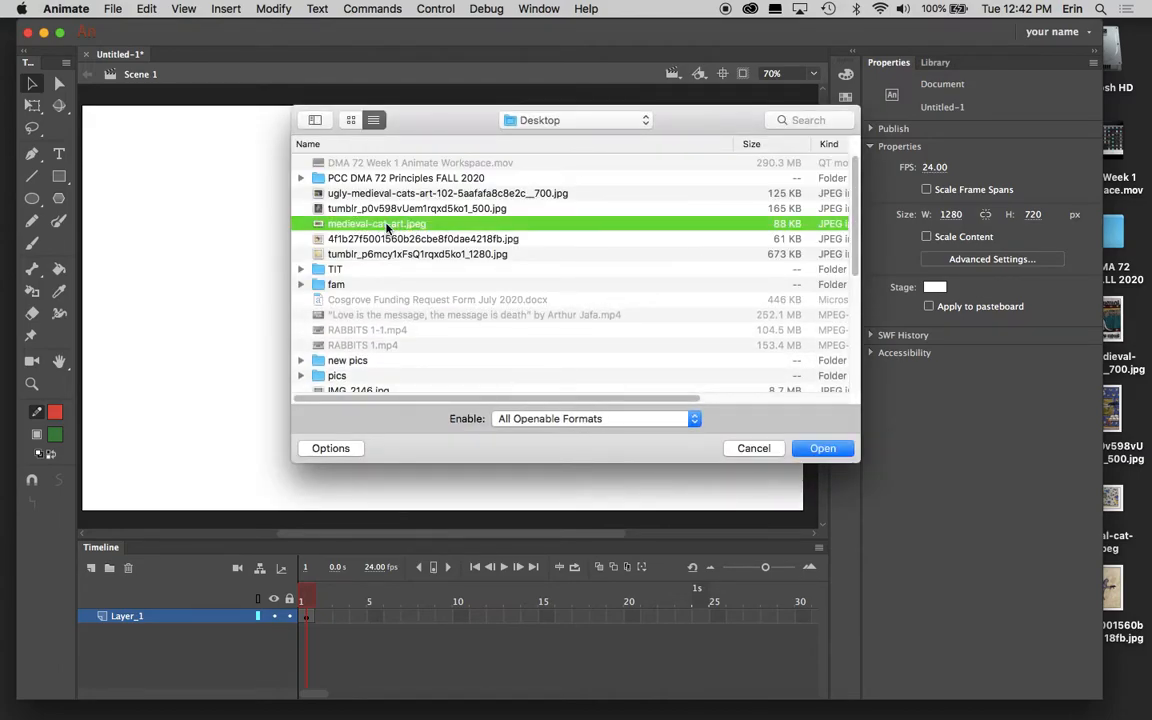
pyautogui.click(823, 448)
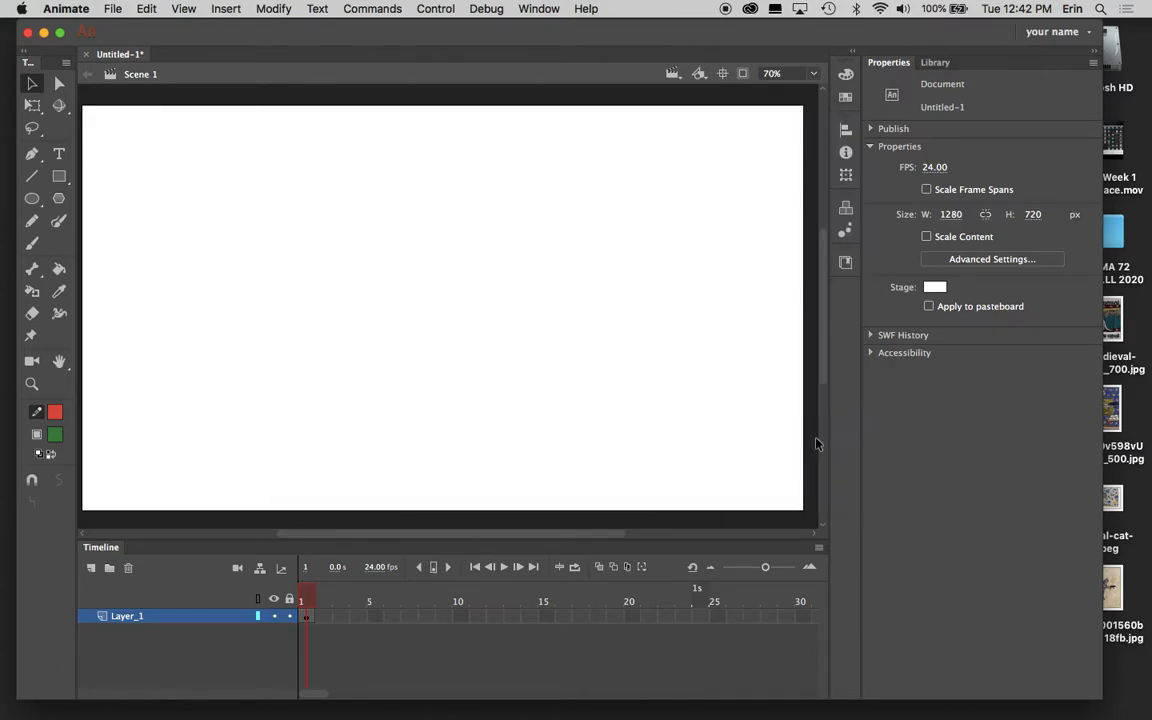
# - Import the desktop image 4f1b27f5001560b26cbe8f0dae4218fb.jpg into the document's library
pyautogui.click(113, 9)
pyautogui.moveTo(172, 227)
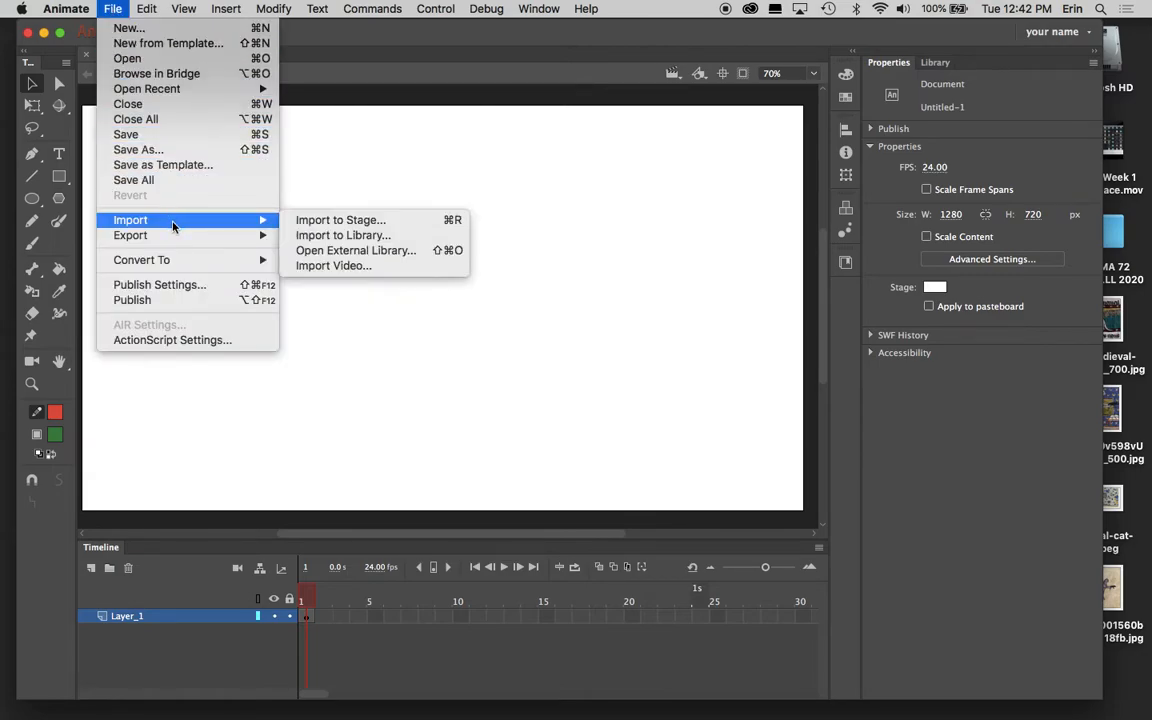
pyautogui.click(329, 237)
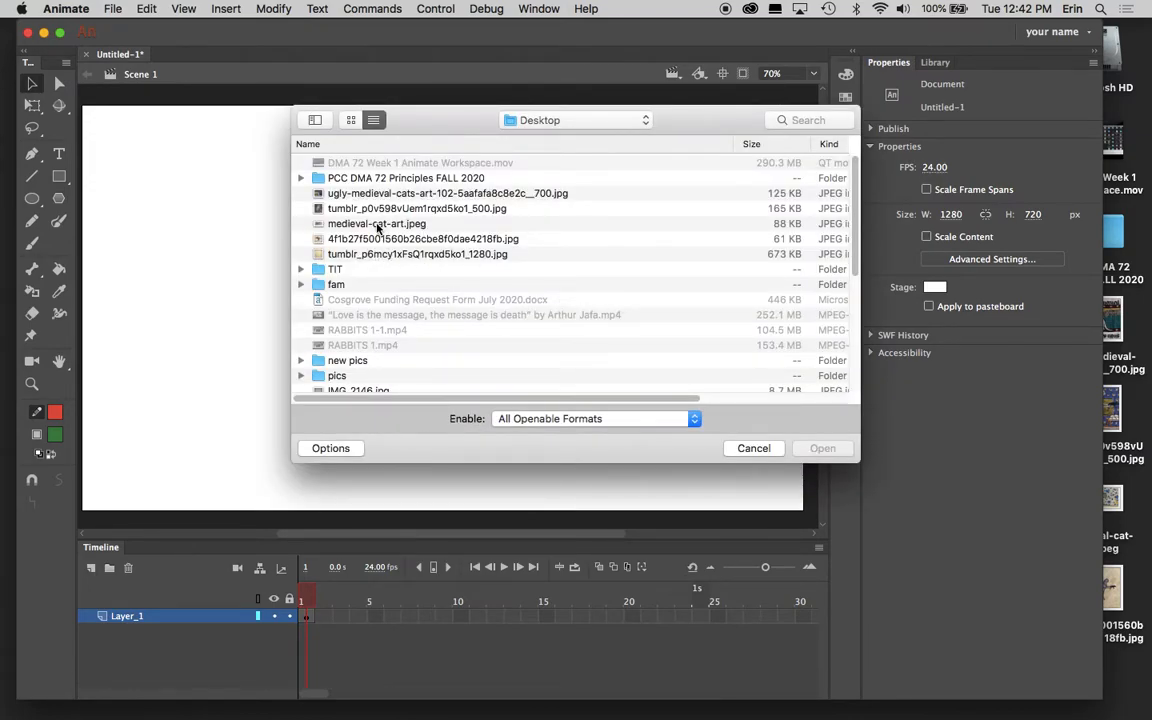
pyautogui.click(374, 239)
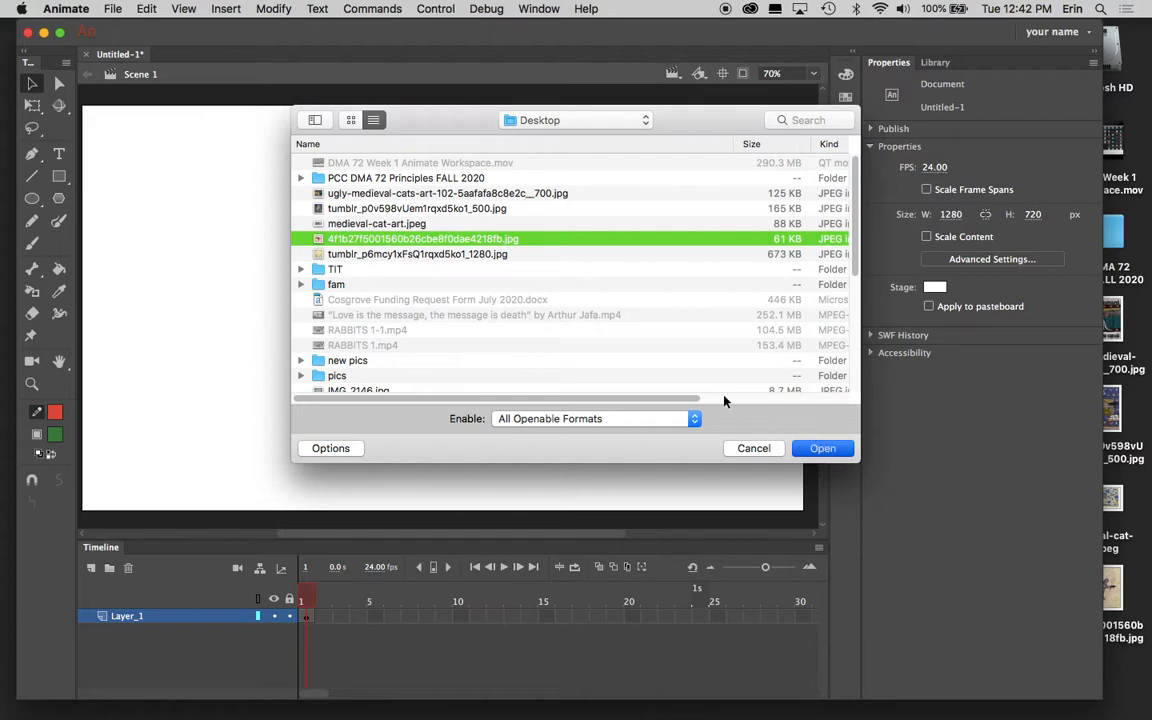
pyautogui.click(822, 448)
pyautogui.click(113, 8)
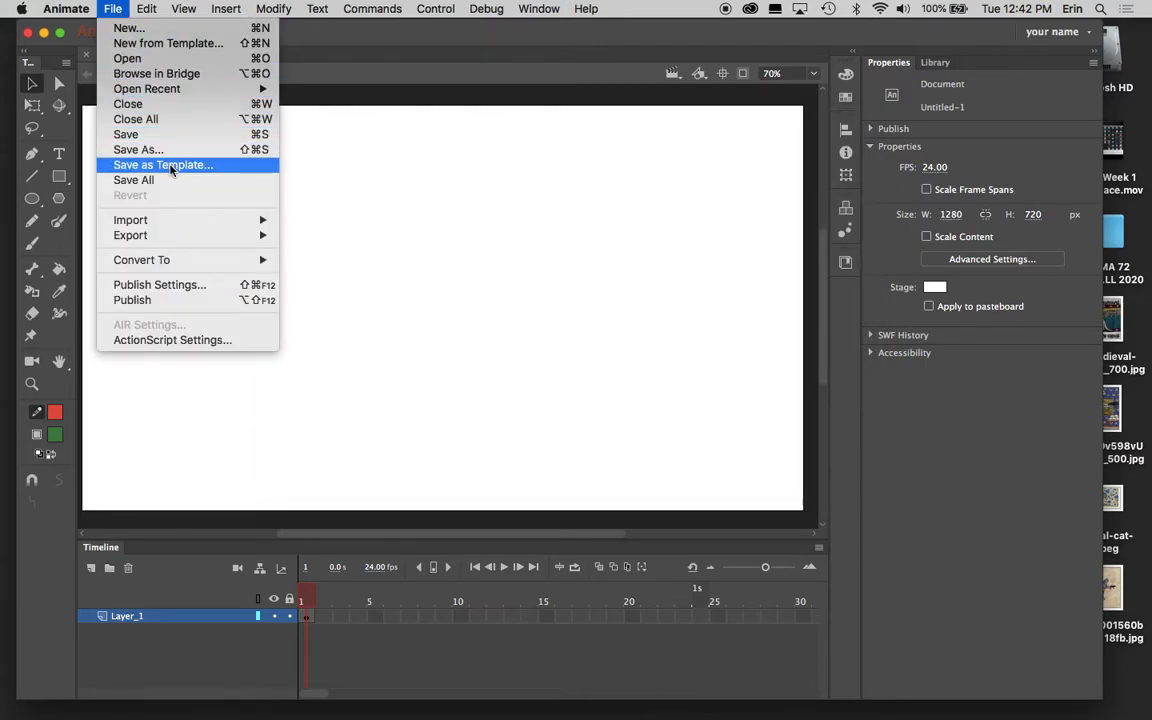
pyautogui.moveTo(190, 224)
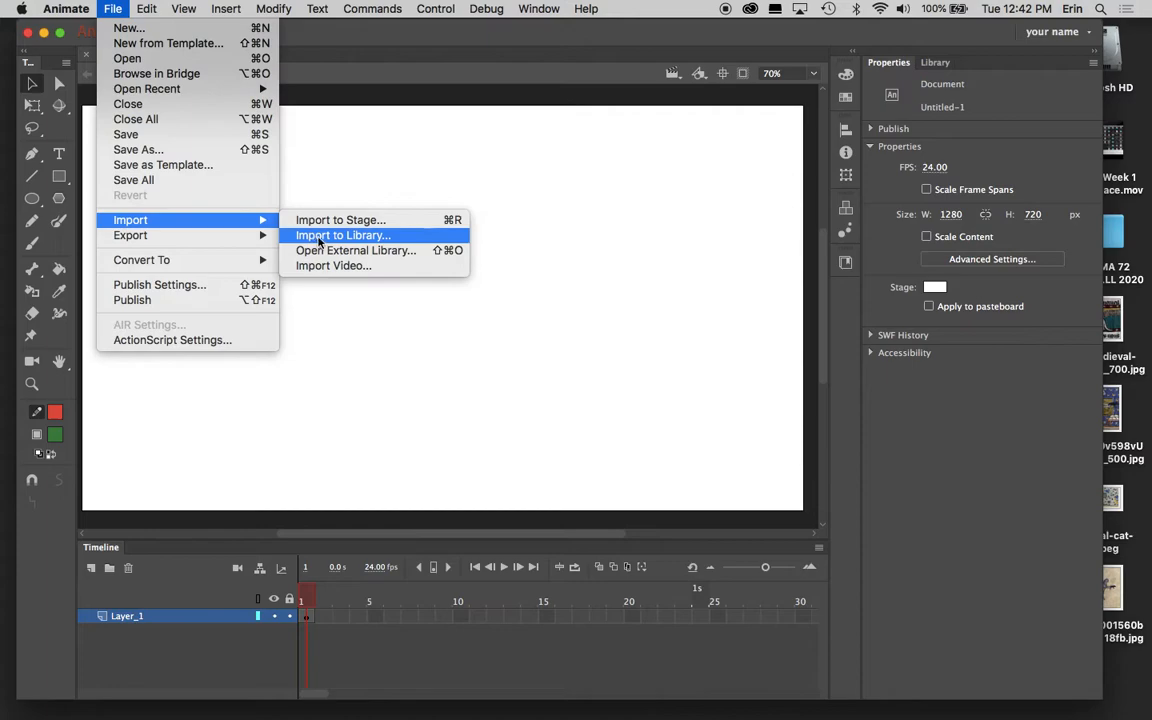
pyautogui.click(324, 236)
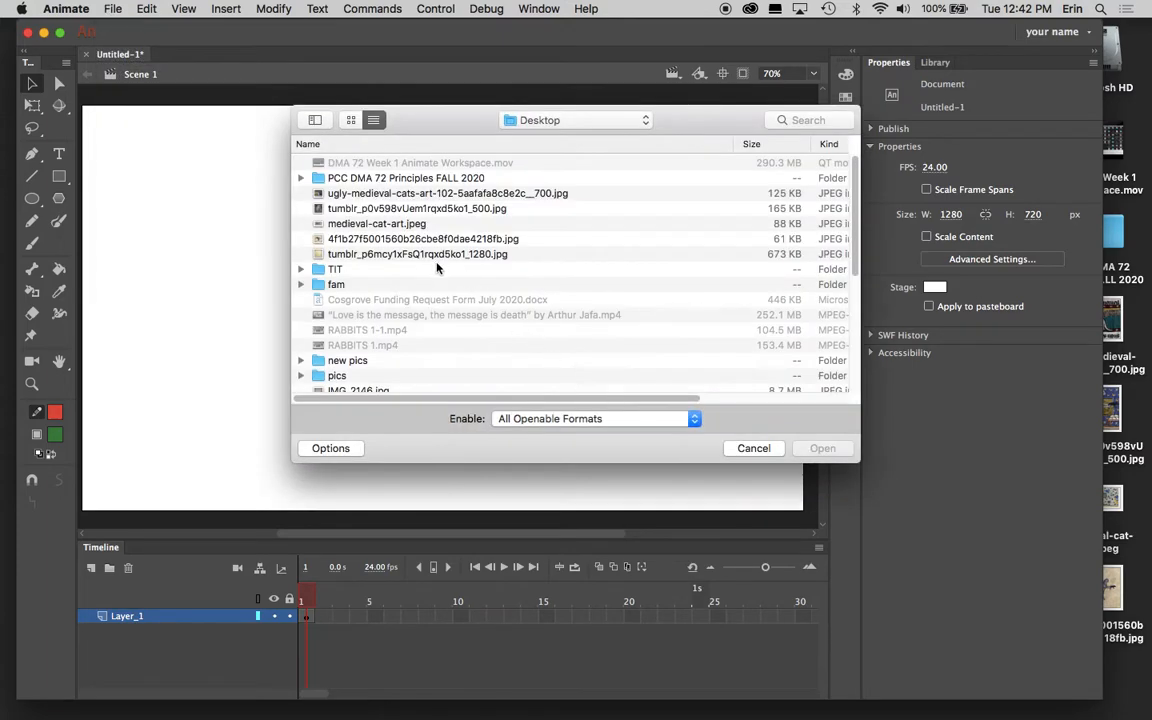
pyautogui.click(443, 243)
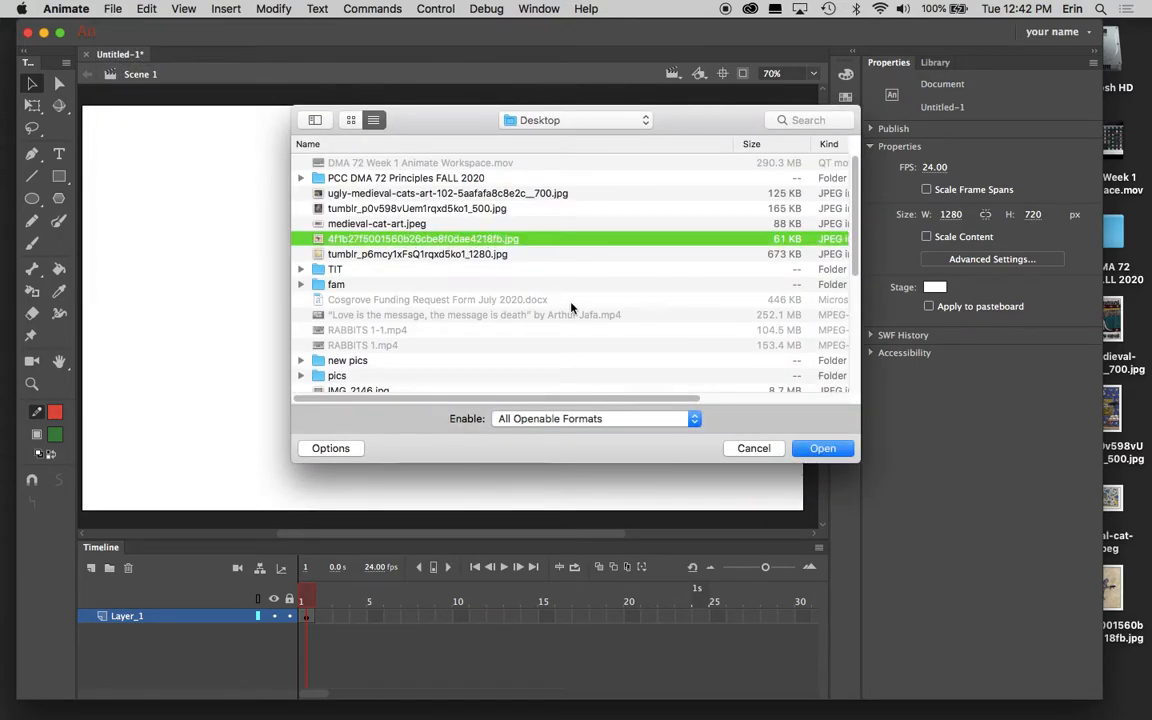
pyautogui.click(822, 448)
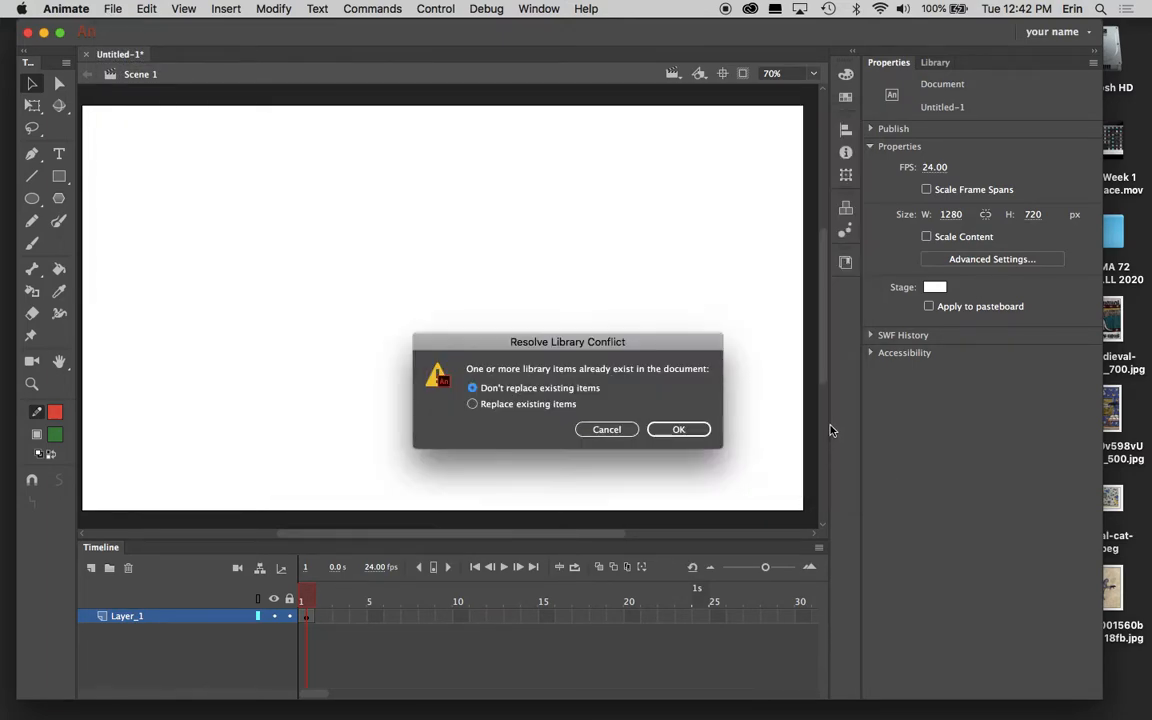
pyautogui.click(607, 430)
# - Import medieval-cat-art.jpeg into the library a second time without replacing the existing item
pyautogui.click(113, 9)
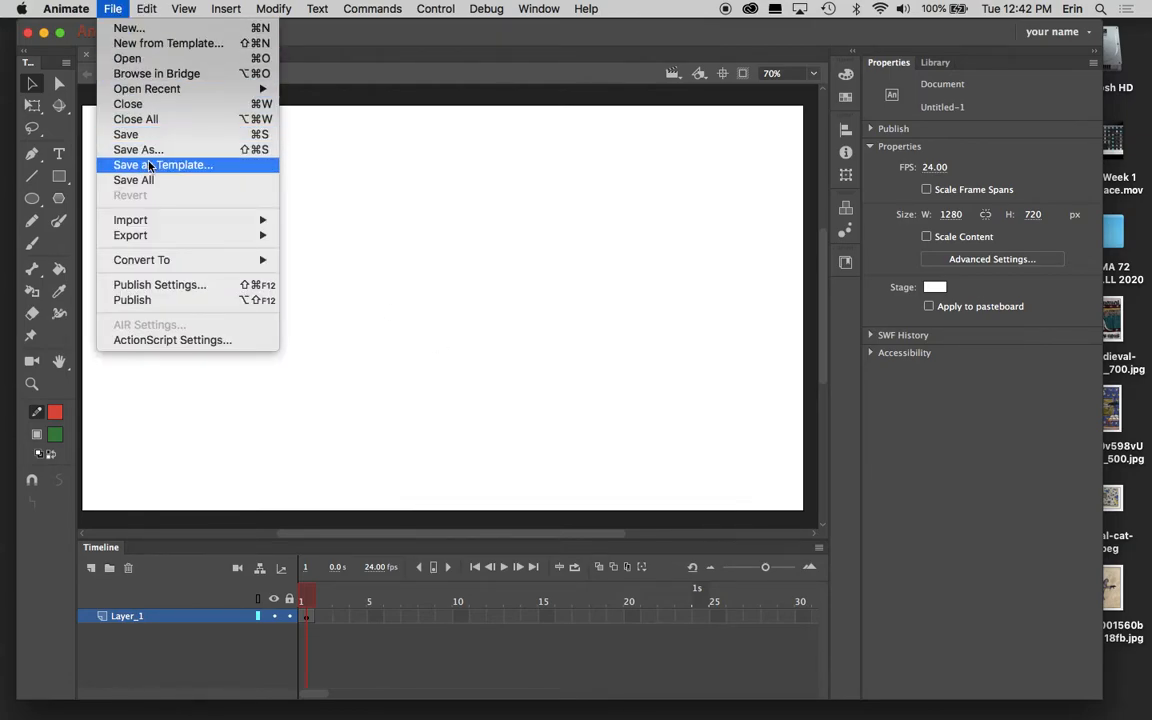
pyautogui.moveTo(155, 219)
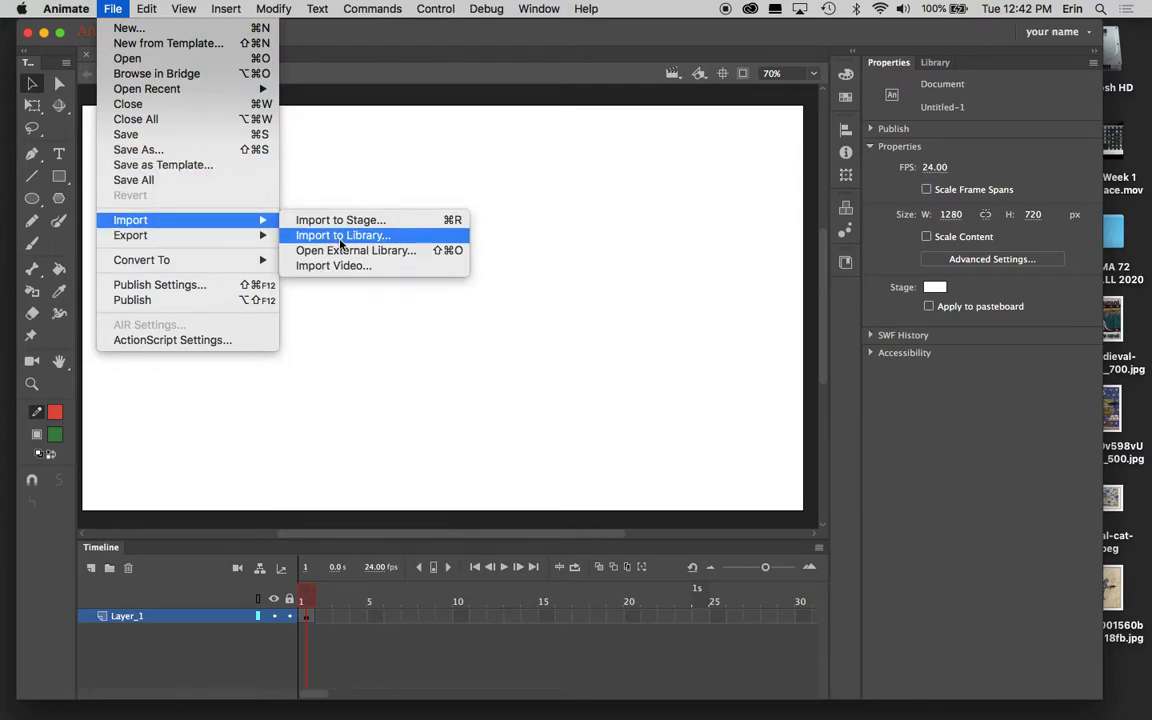
pyautogui.click(341, 237)
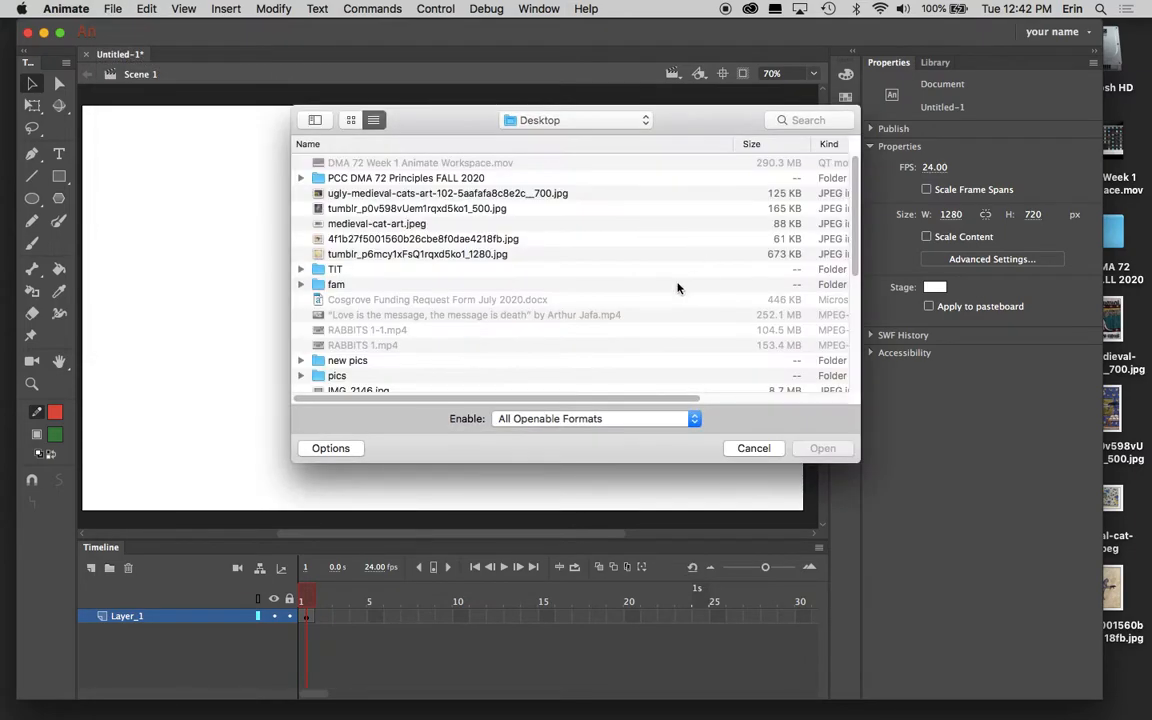
pyautogui.click(348, 222)
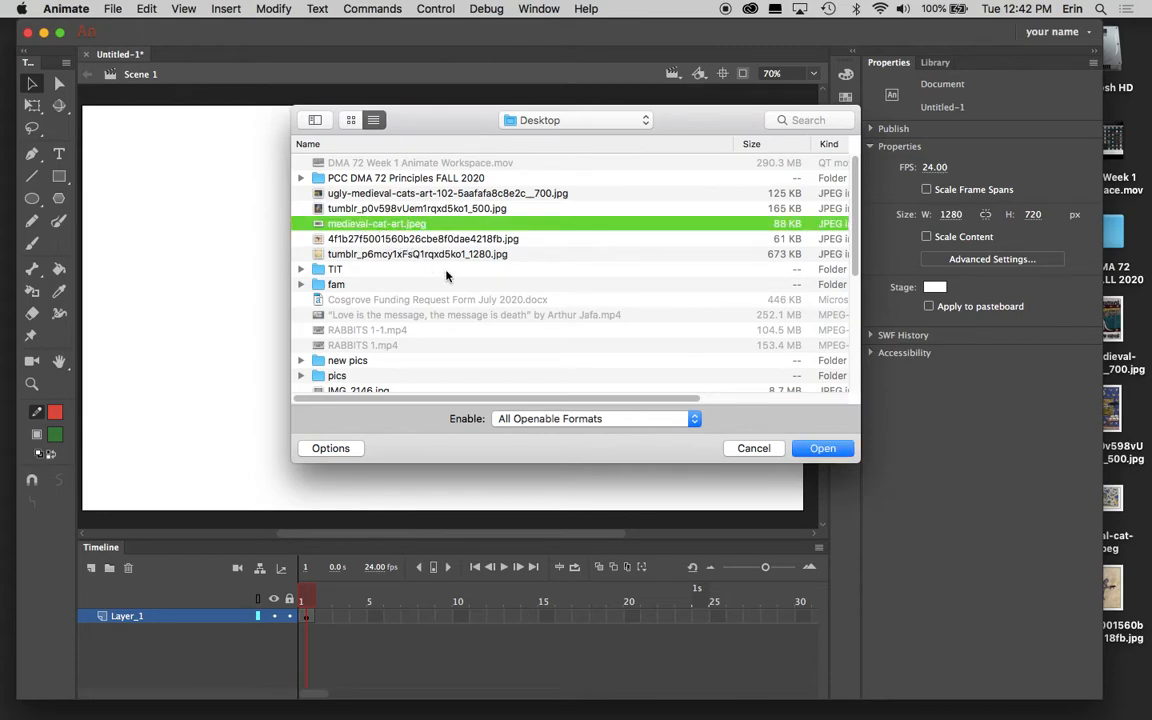
pyautogui.click(820, 447)
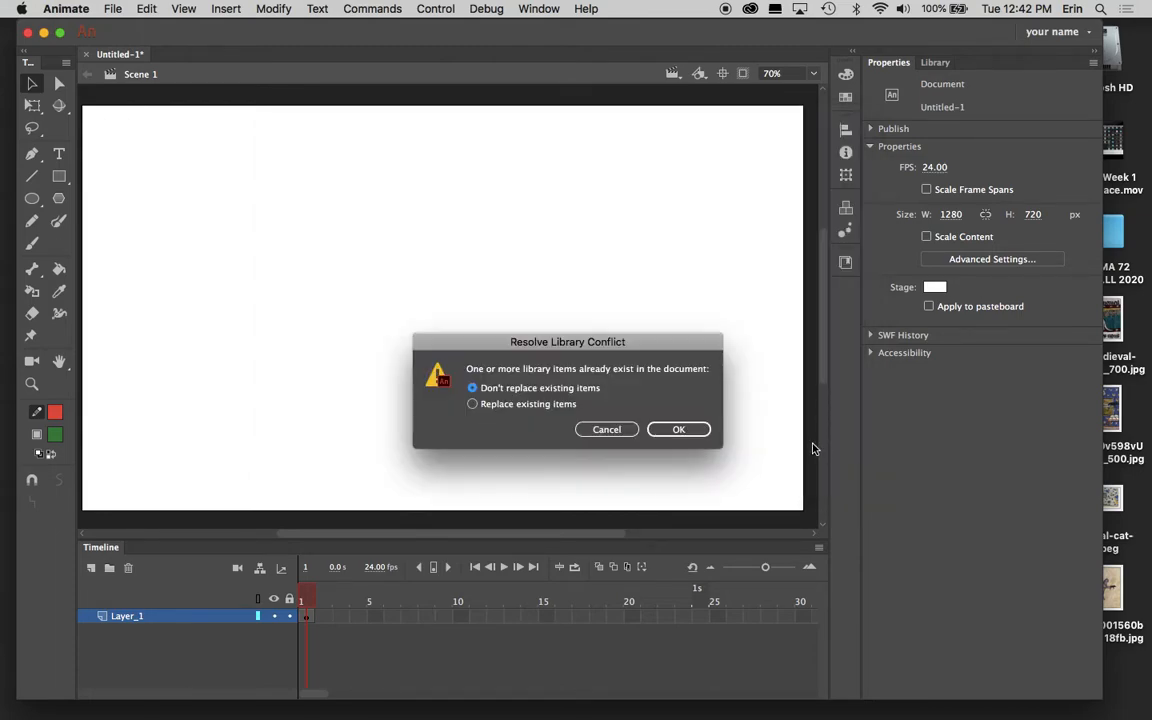
pyautogui.click(676, 429)
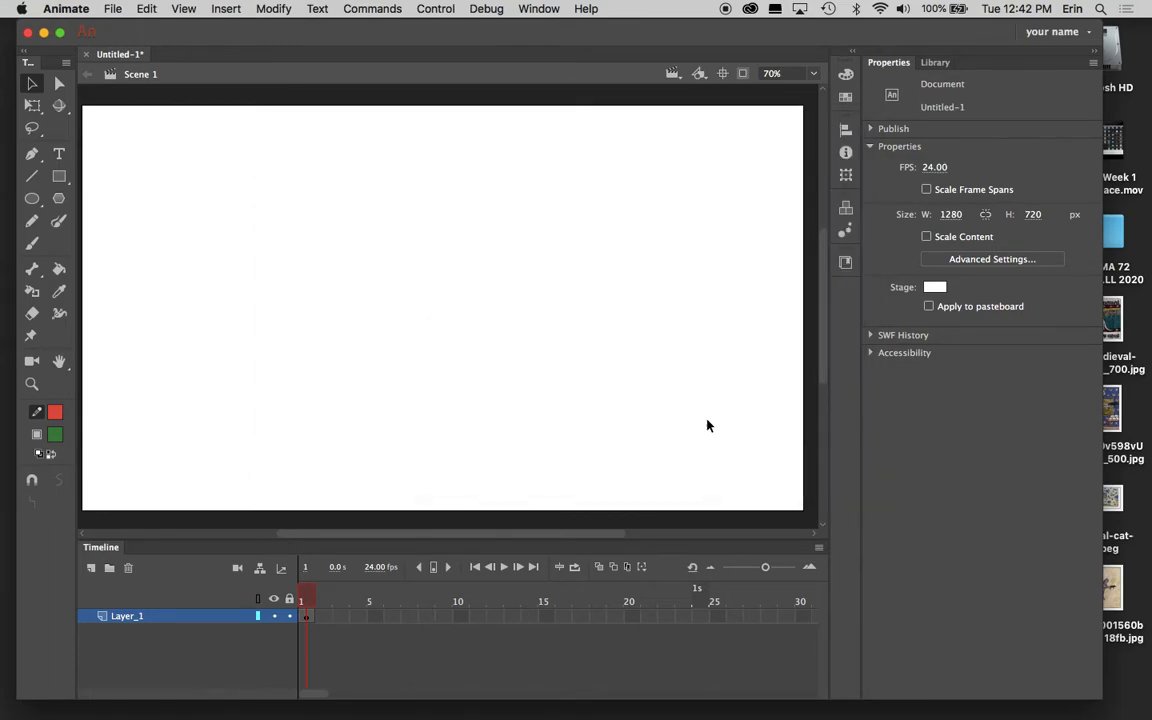
# - Show the document's library and preview the imported ugly-medieval-cats-art image
pyautogui.click(936, 63)
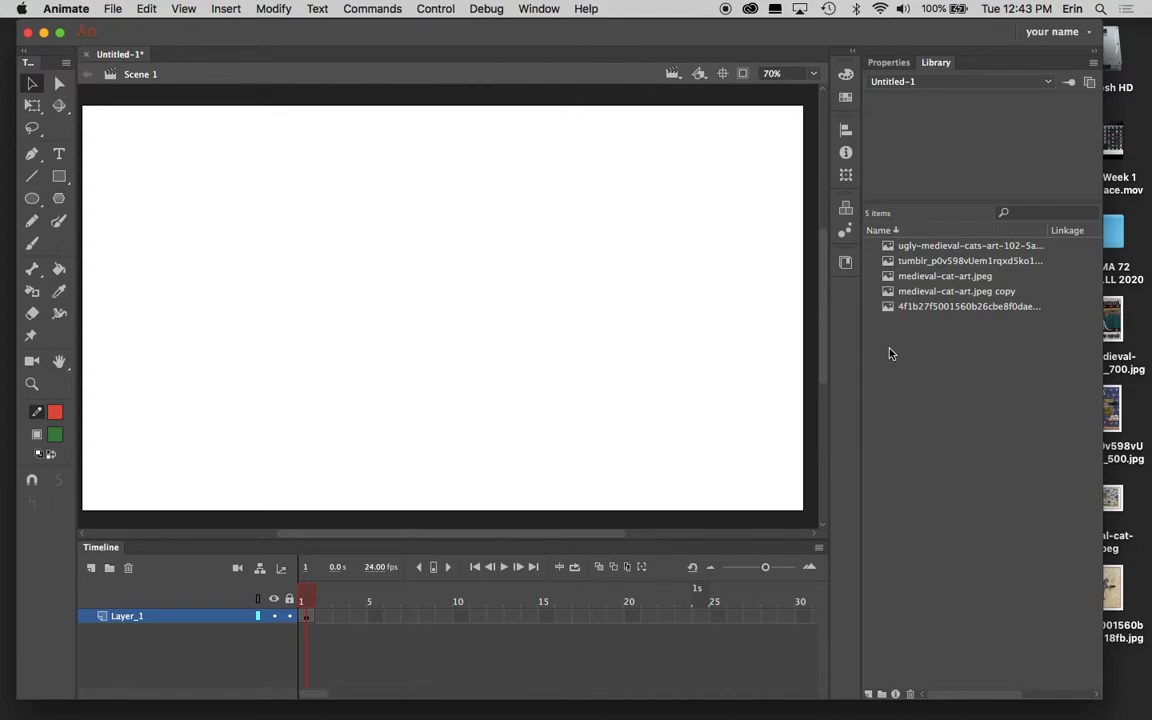
pyautogui.click(887, 247)
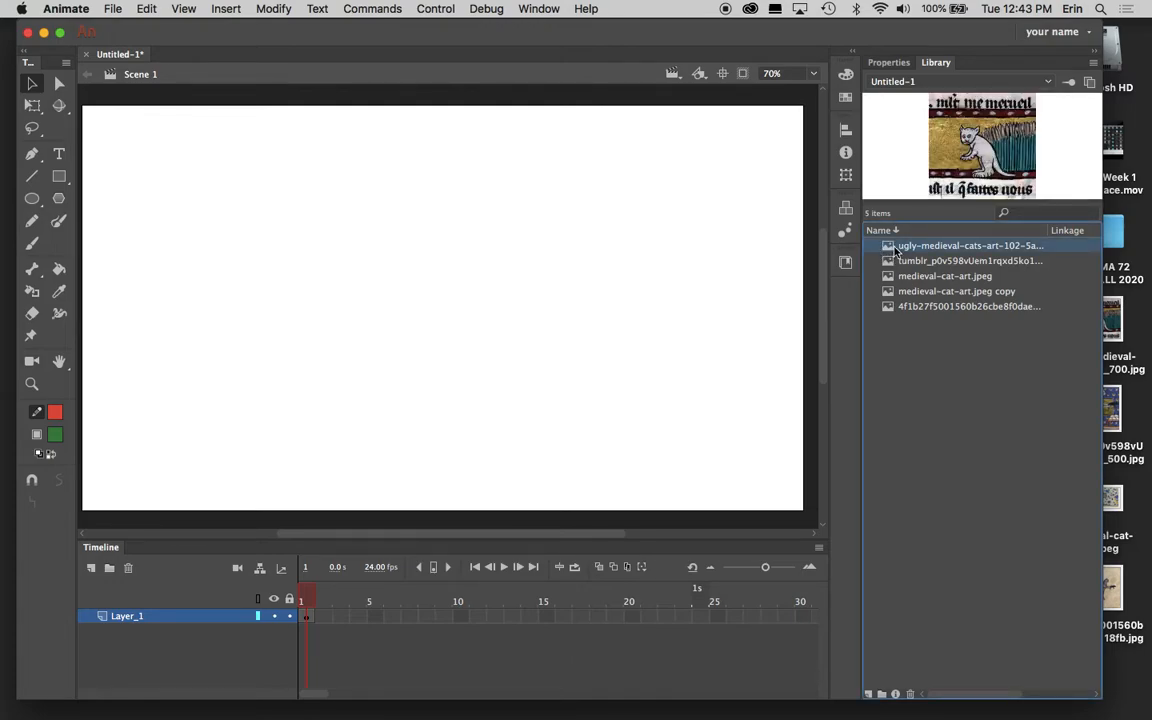
# - Return to the document's library and enlarge its image preview area
pyautogui.click(893, 64)
pyautogui.click(930, 64)
pyautogui.click(915, 64)
pyautogui.click(924, 64)
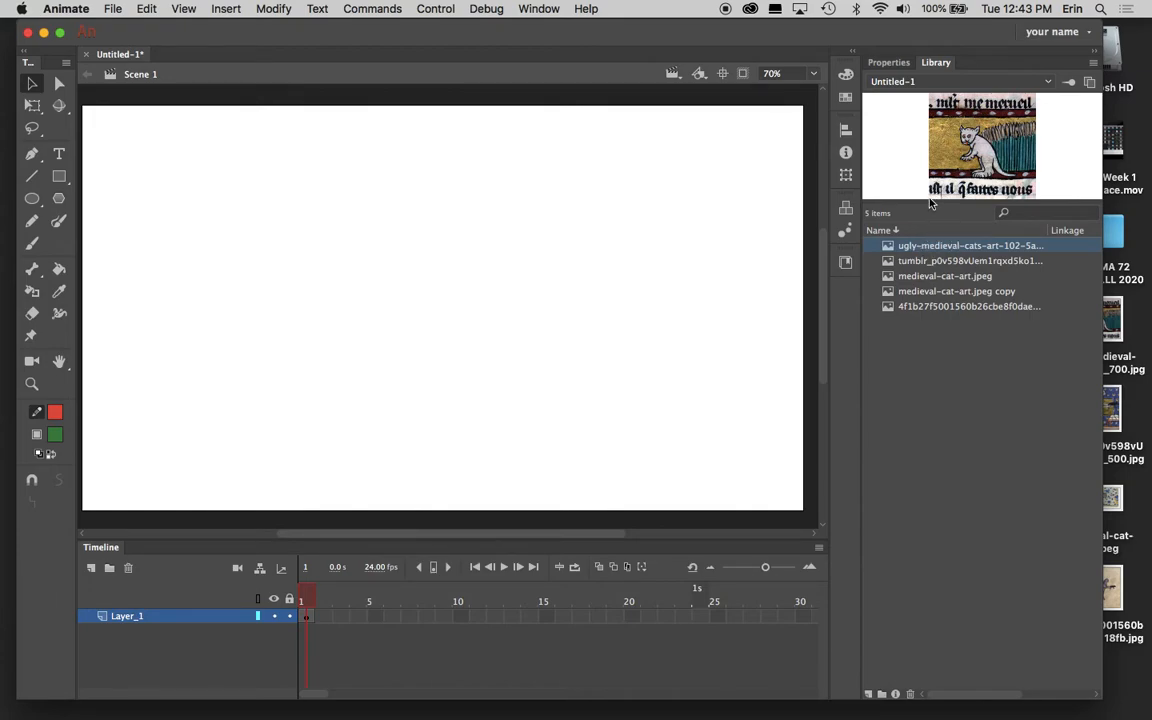
pyautogui.moveTo(930, 204); pyautogui.dragTo(932, 302)
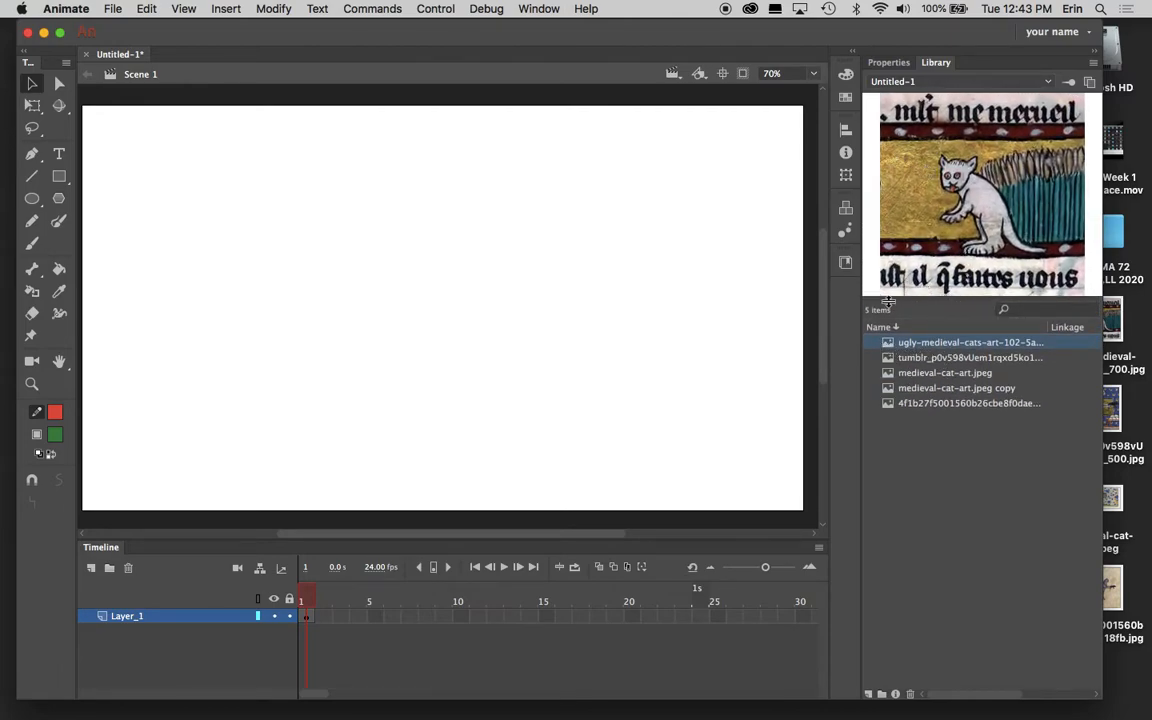
# - Preview the other imported cat images in the library one after another, finishing on the ugly-medieval-cats-art image
pyautogui.click(884, 359)
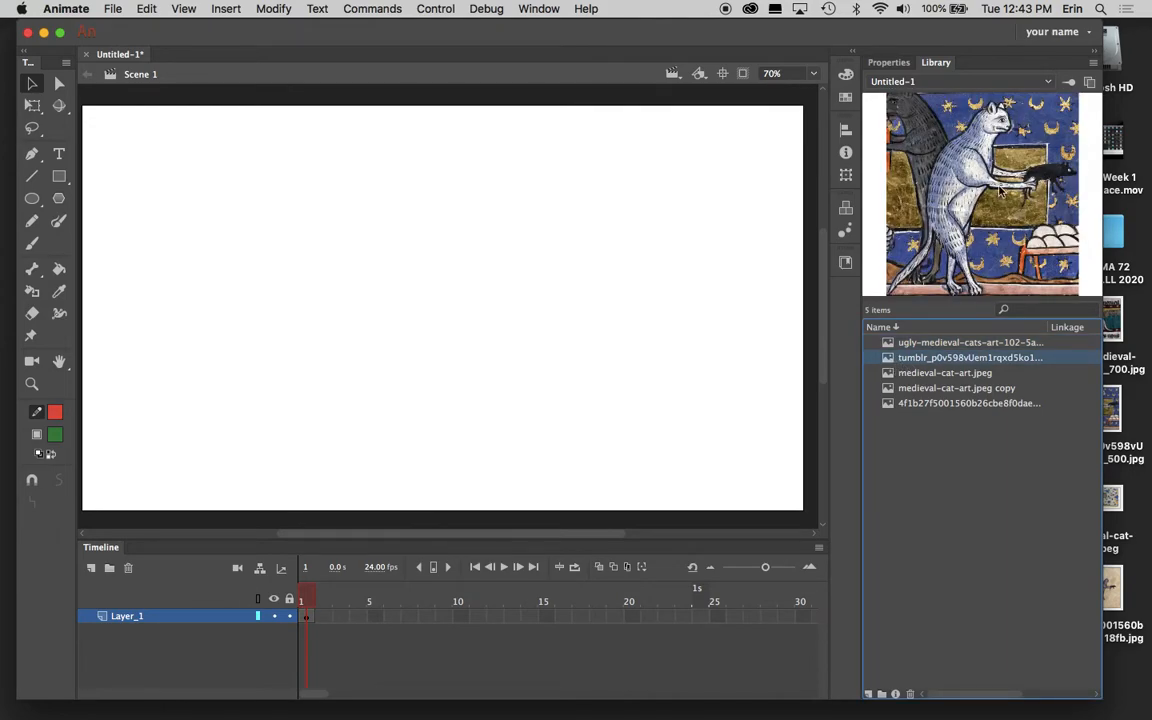
pyautogui.click(890, 376)
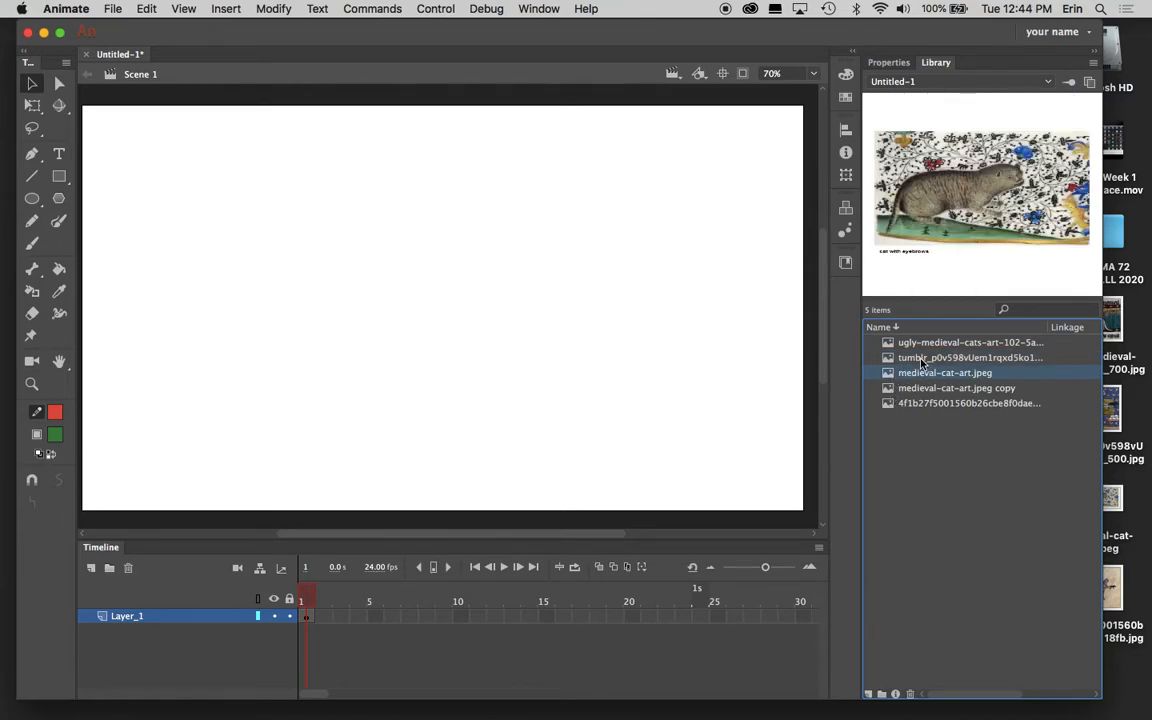
pyautogui.click(891, 393)
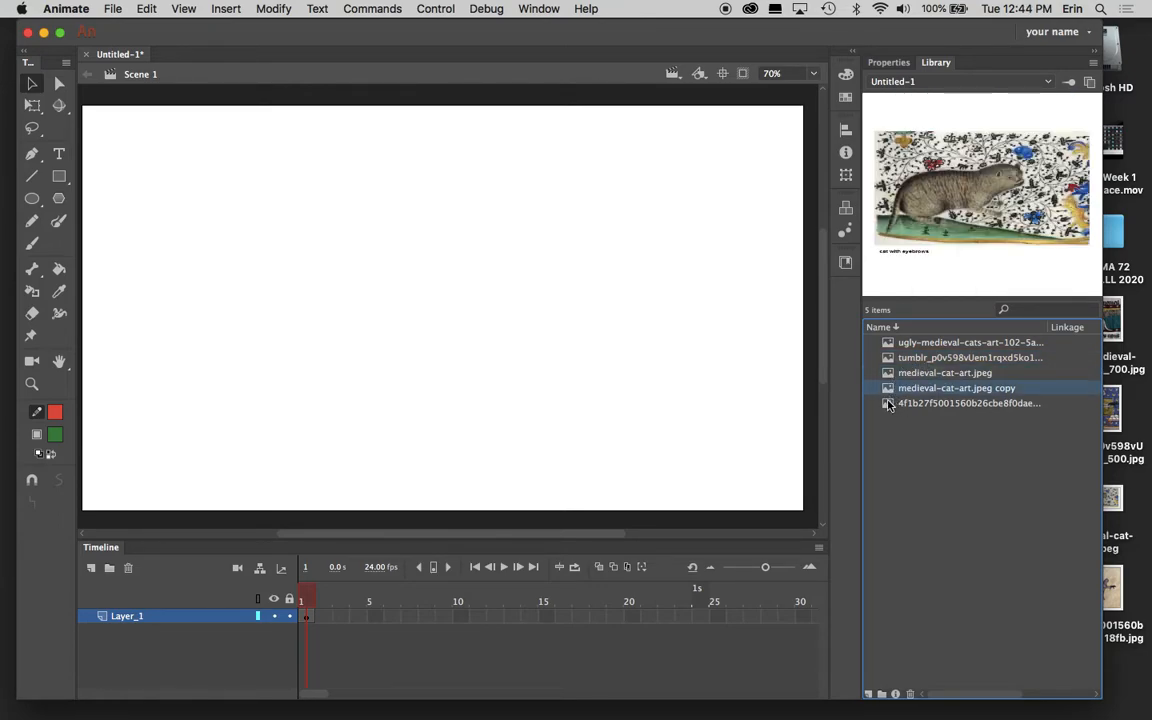
pyautogui.click(887, 404)
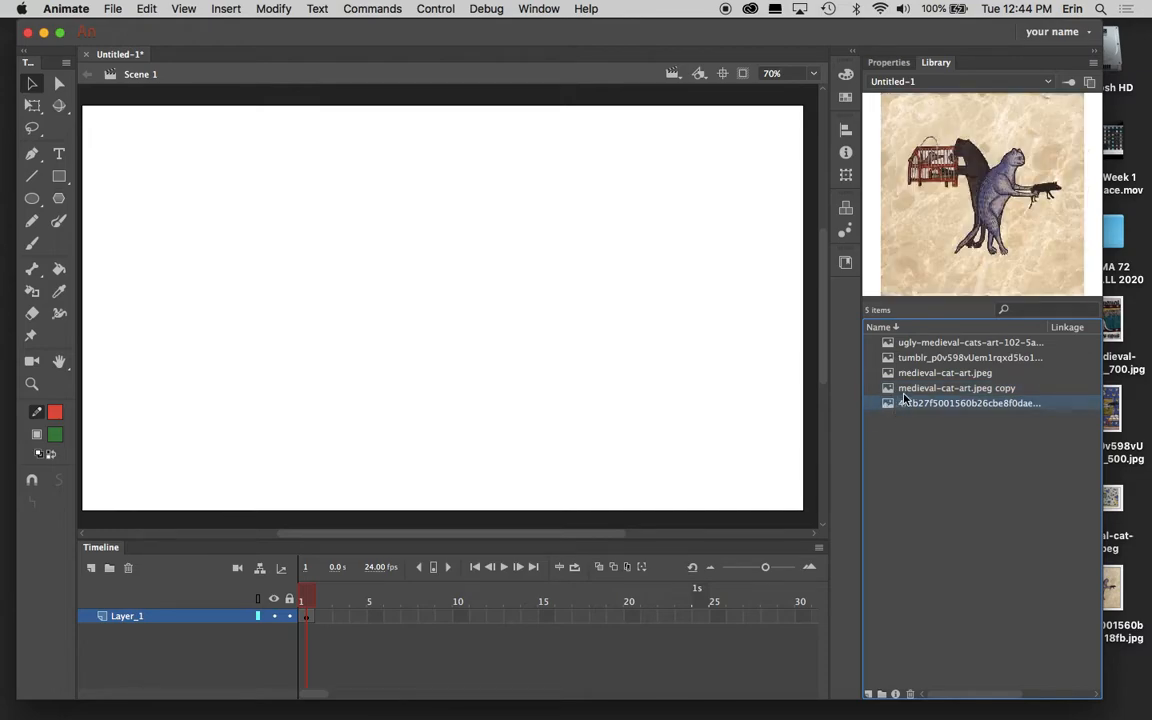
pyautogui.click(912, 342)
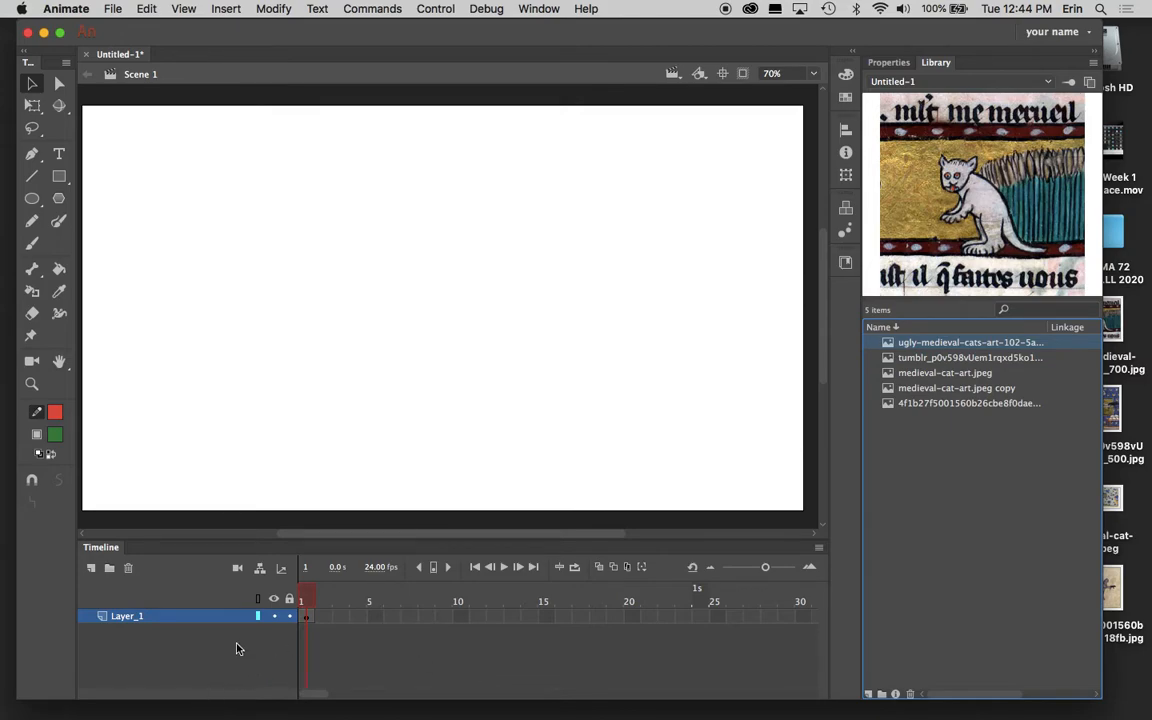
# - Set the stroke color to near-black #252525 and the fill color to a pale yellow-green swatch for Layer_1
pyautogui.click(153, 617)
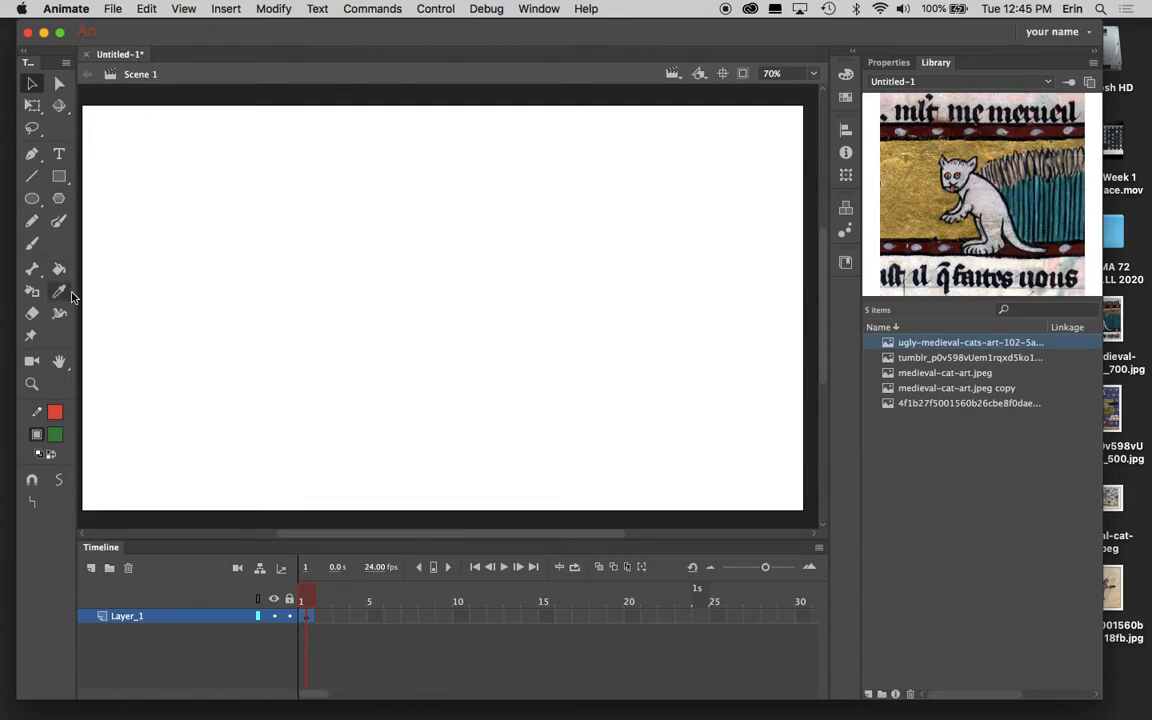
pyautogui.click(55, 411)
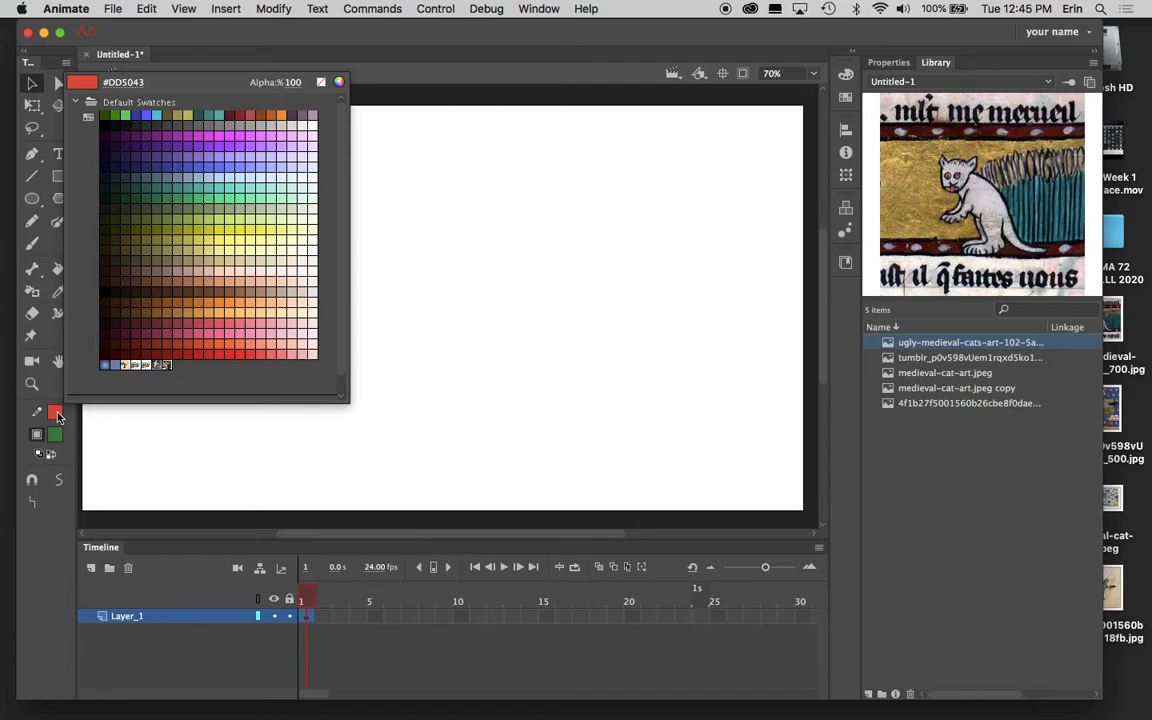
pyautogui.click(140, 126)
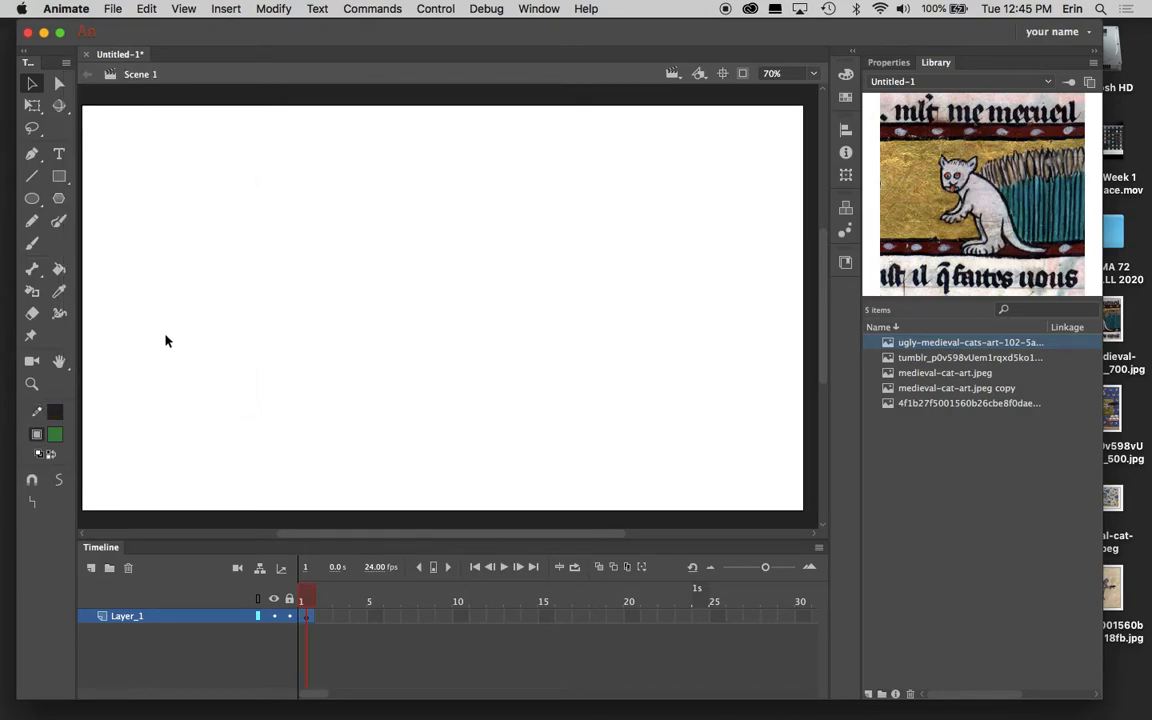
pyautogui.click(55, 436)
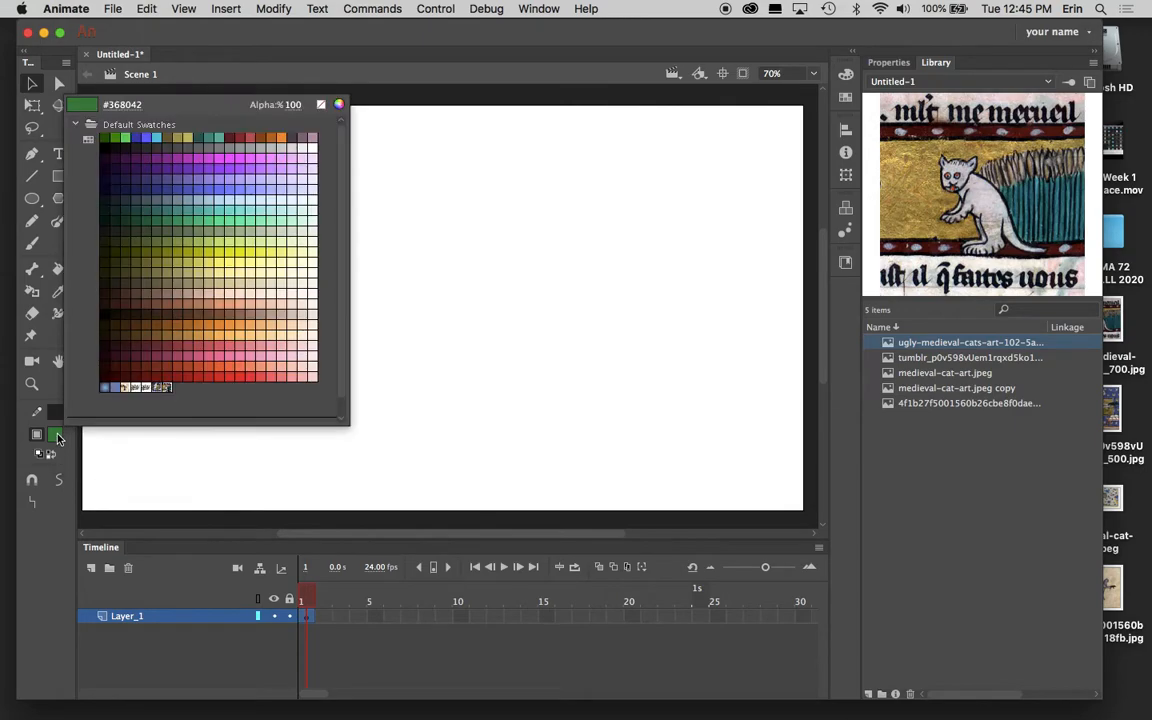
pyautogui.click(287, 204)
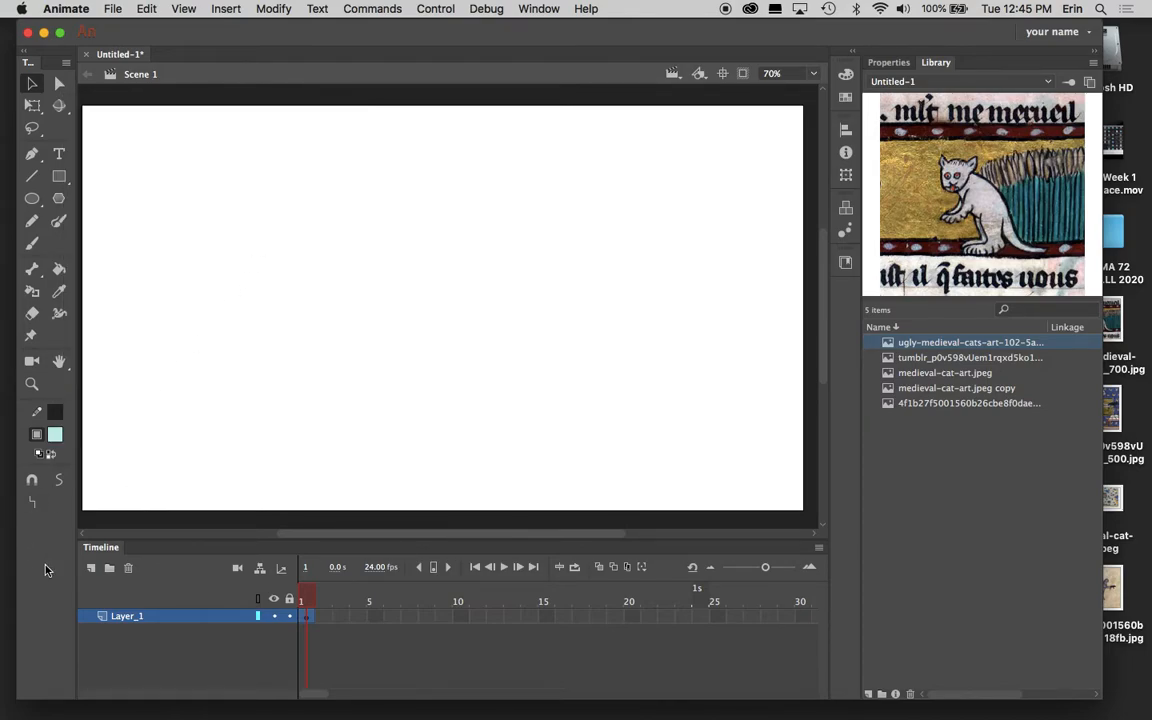
pyautogui.click(55, 409)
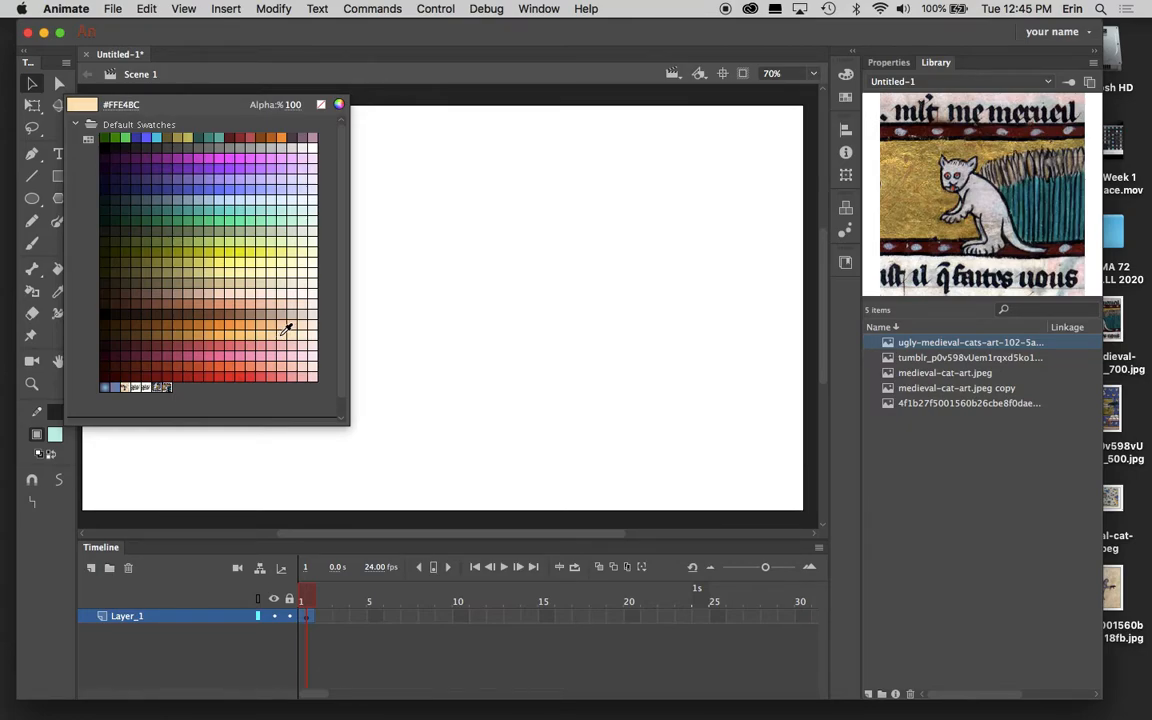
pyautogui.click(278, 235)
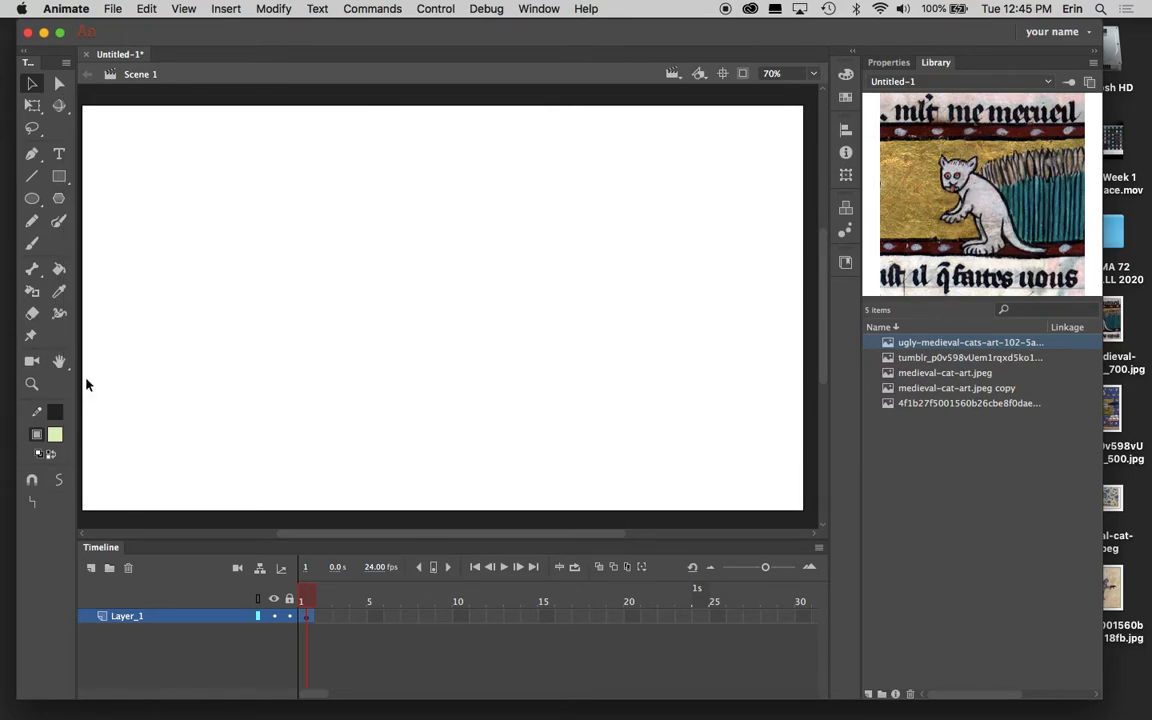
# - Choose a custom near-black shade for the stroke color in the Color Picker
pyautogui.click(59, 412)
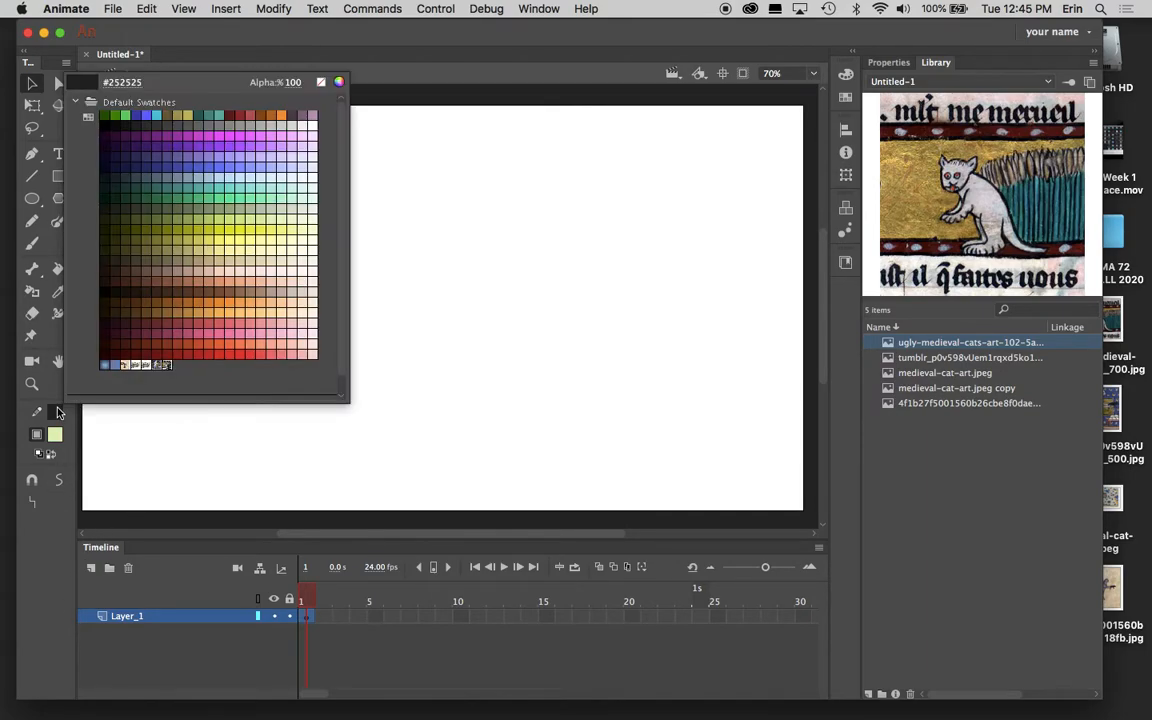
pyautogui.click(337, 83)
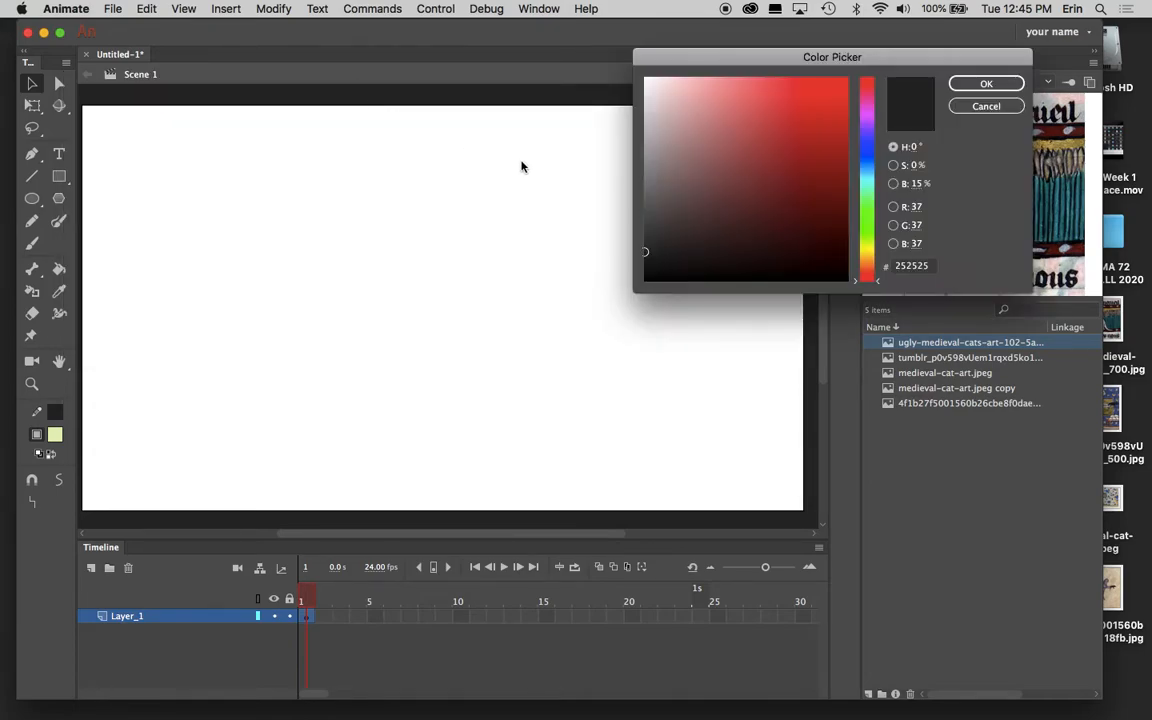
pyautogui.moveTo(647, 268)
pyautogui.mouseDown()
pyautogui.moveTo(655, 220)
pyautogui.moveTo(672, 221)
pyautogui.moveTo(674, 249)
pyautogui.moveTo(649, 255)
pyautogui.mouseUp()
pyautogui.click(1000, 83)
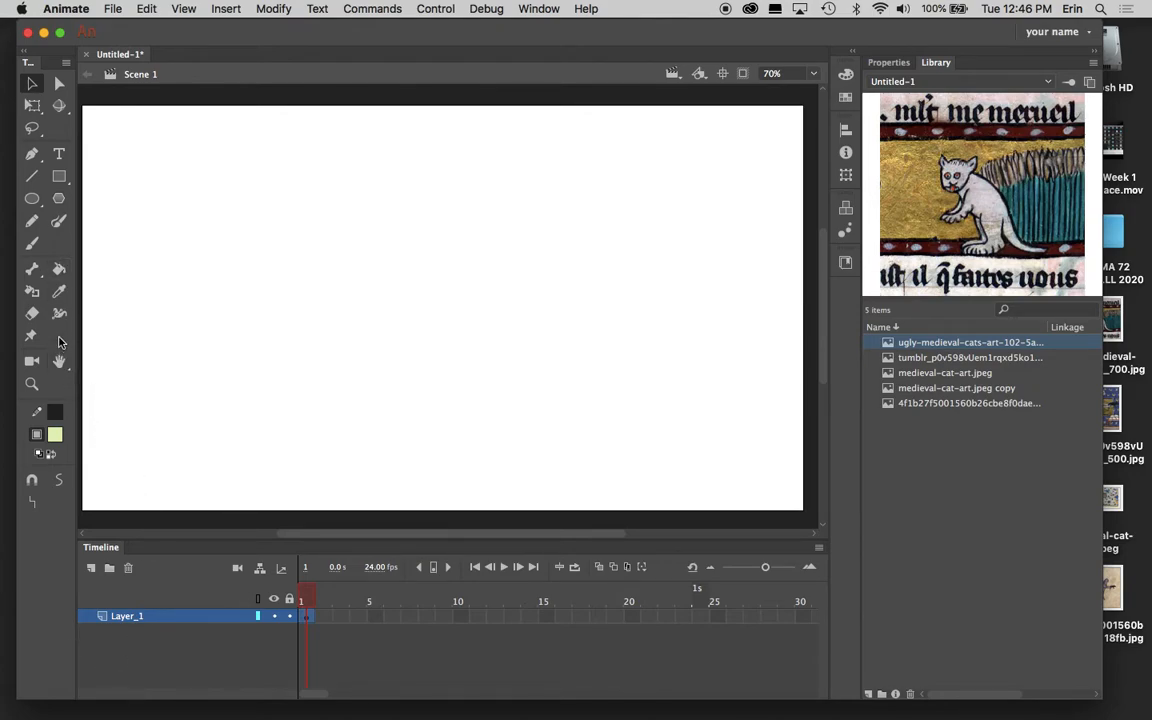
# - Activate the Brush tool and display the properties
pyautogui.click(33, 242)
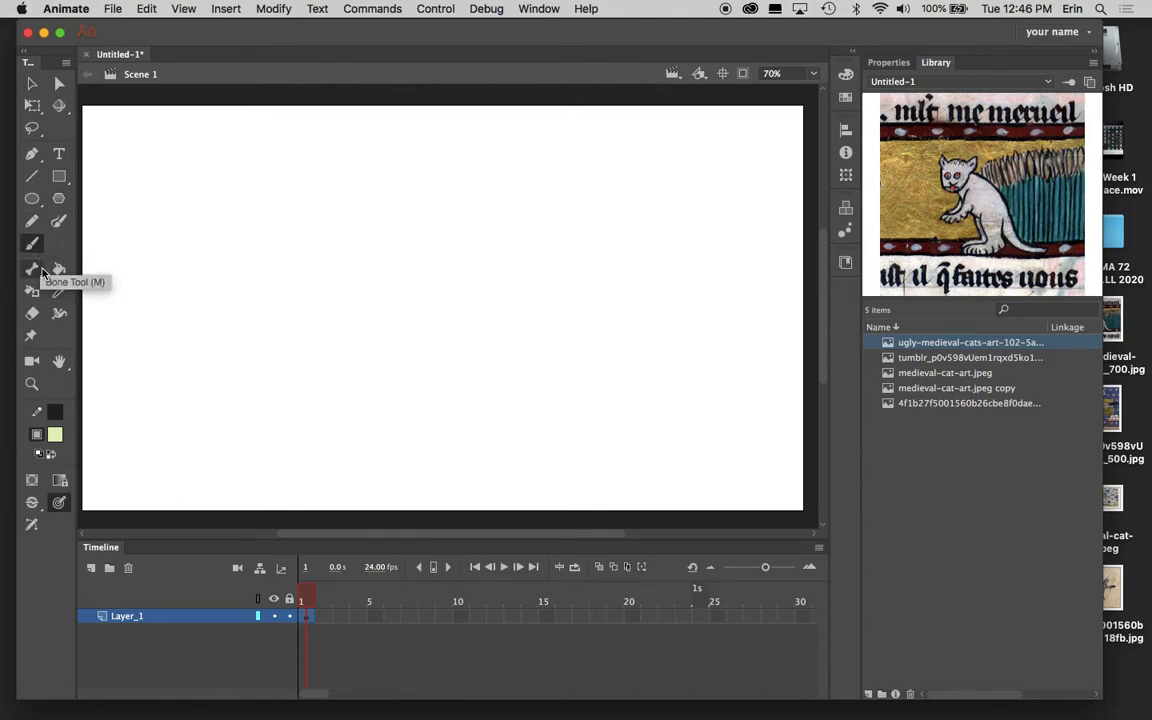
pyautogui.click(59, 504)
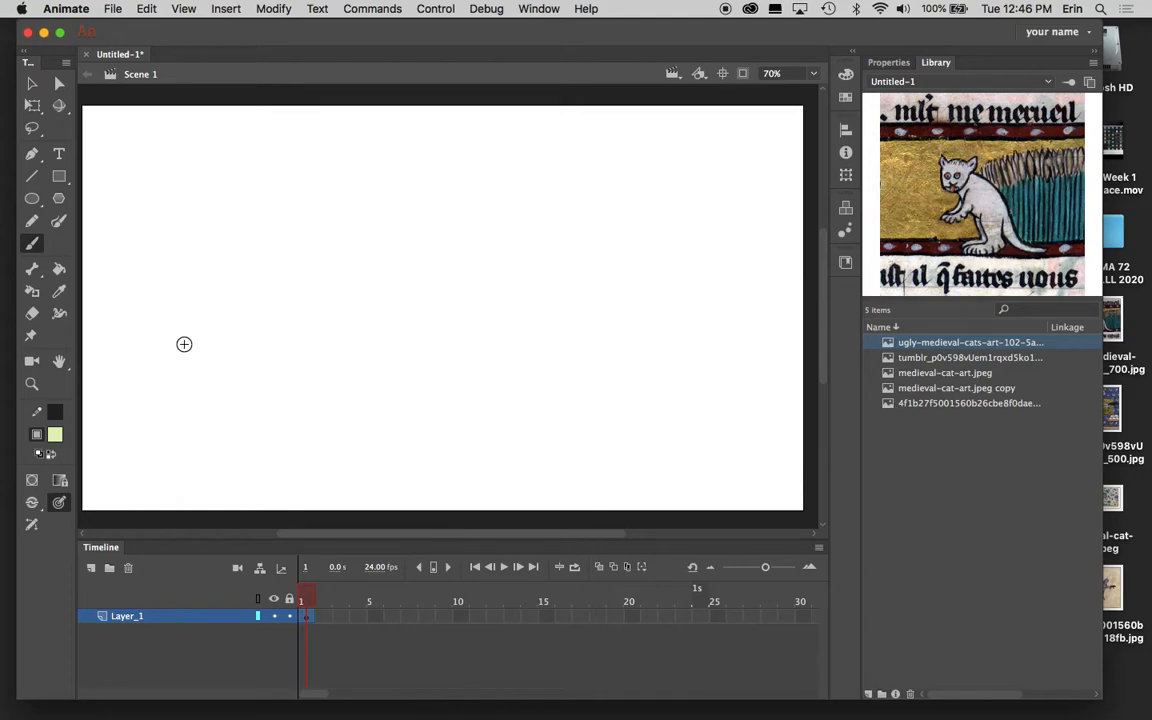
pyautogui.click(888, 62)
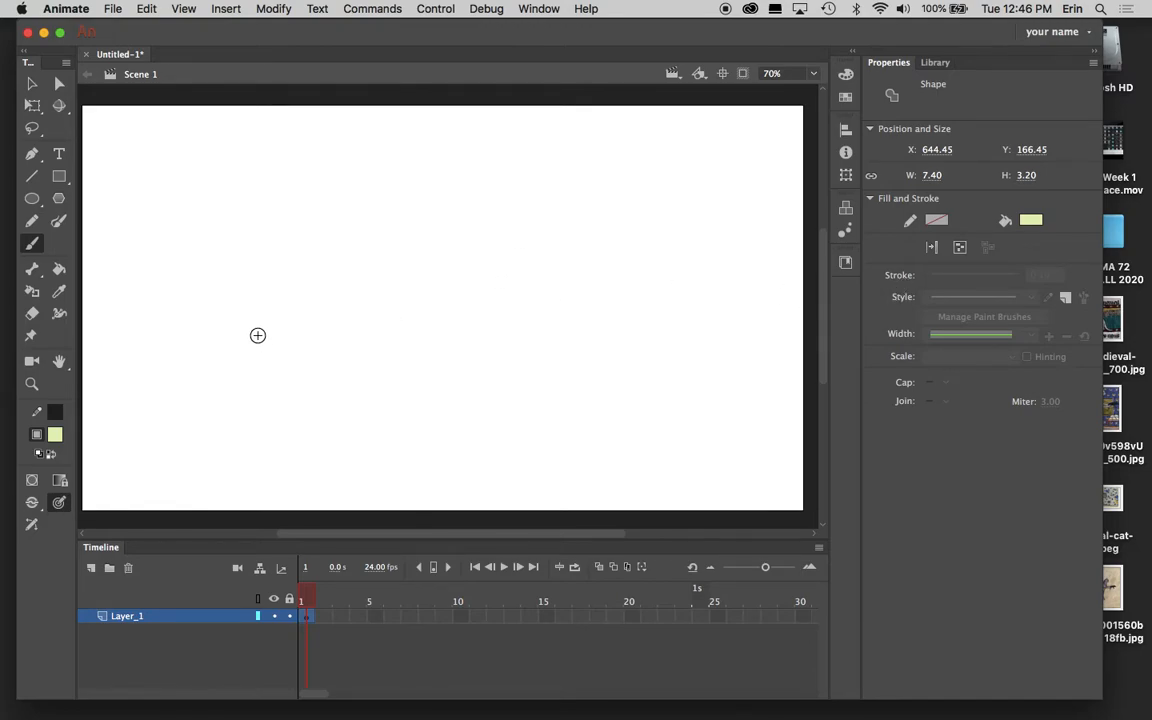
# - Paint a trial pale yellow-green brush stroke across the stage and undo it
pyautogui.moveTo(255, 337)
pyautogui.mouseDown()
pyautogui.moveTo(272, 316)
pyautogui.moveTo(380, 280)
pyautogui.mouseUp()
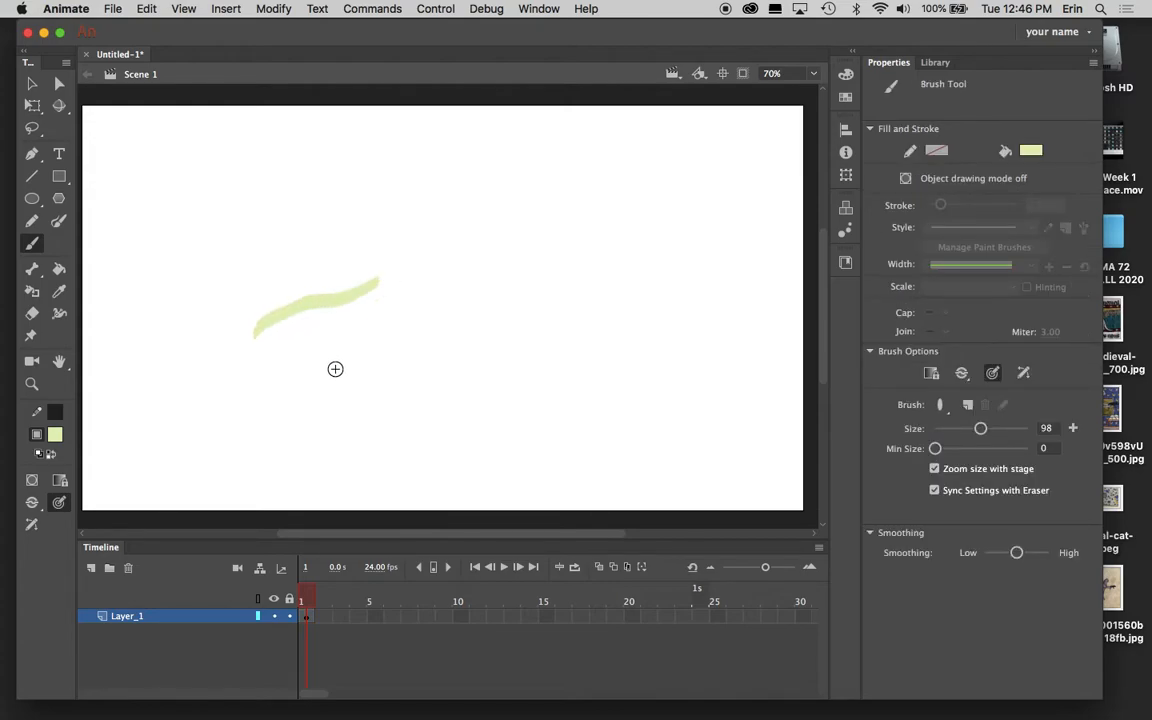
pyautogui.press('super+z')
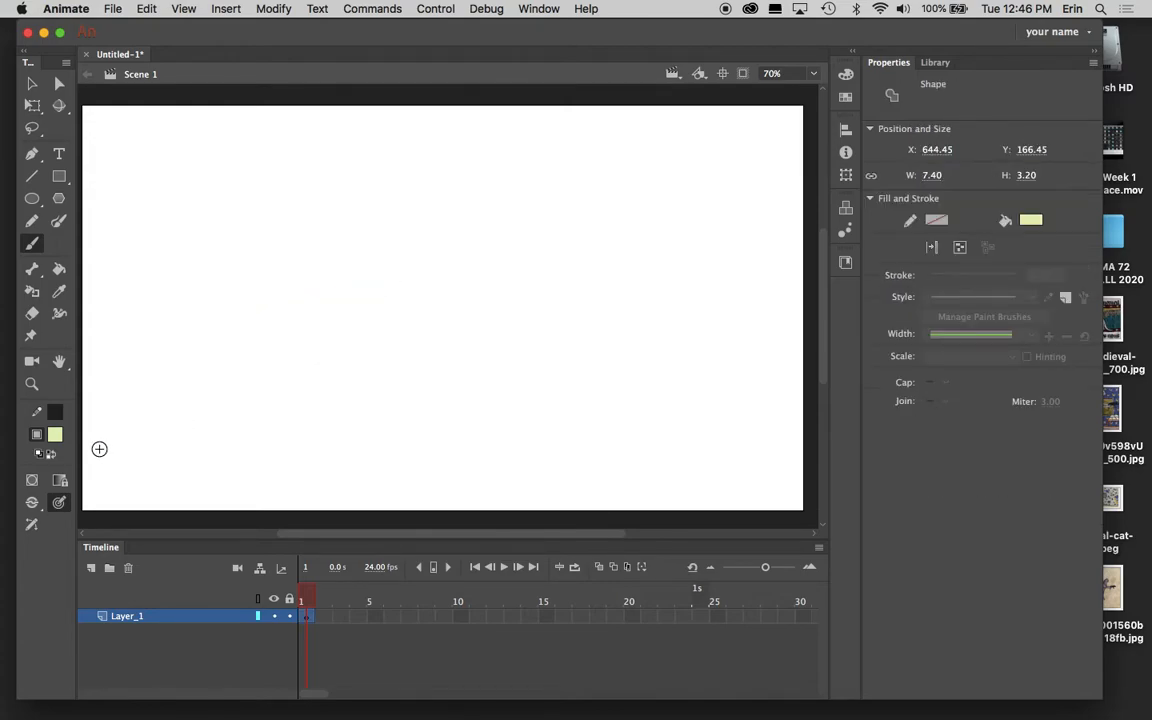
# - Swap the stroke and fill colors and paint a near-black dot of about 28 × 42 px on the left half of the stage
pyautogui.click(51, 455)
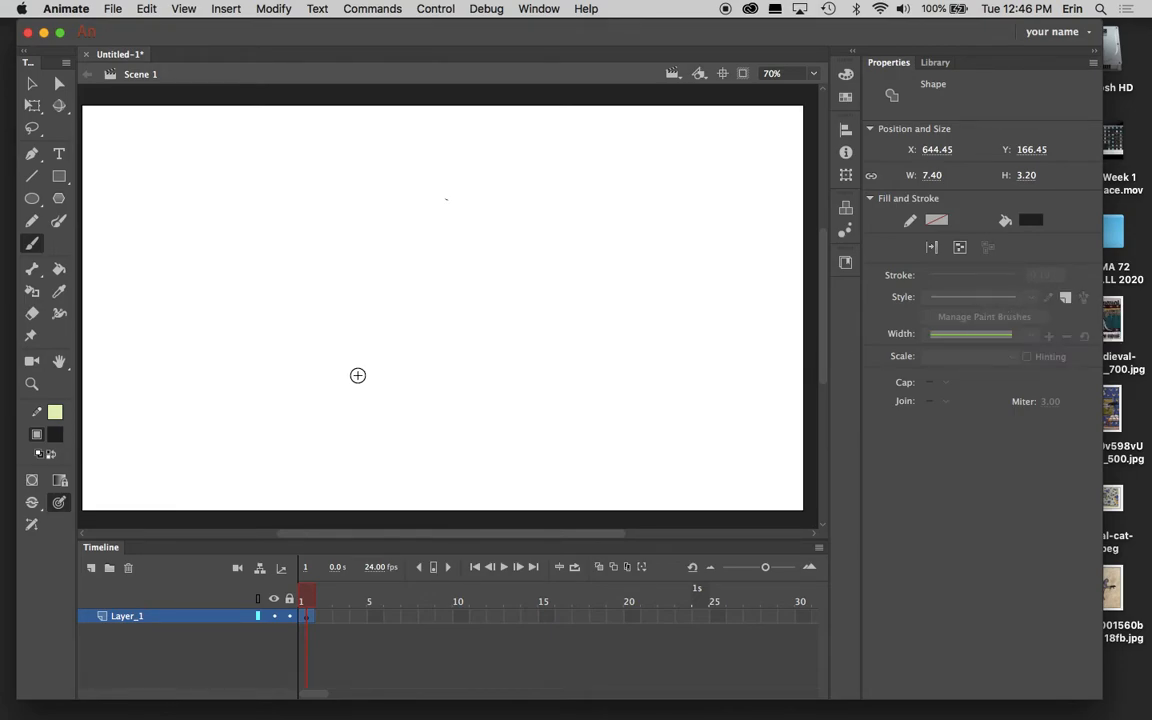
pyautogui.click(298, 289)
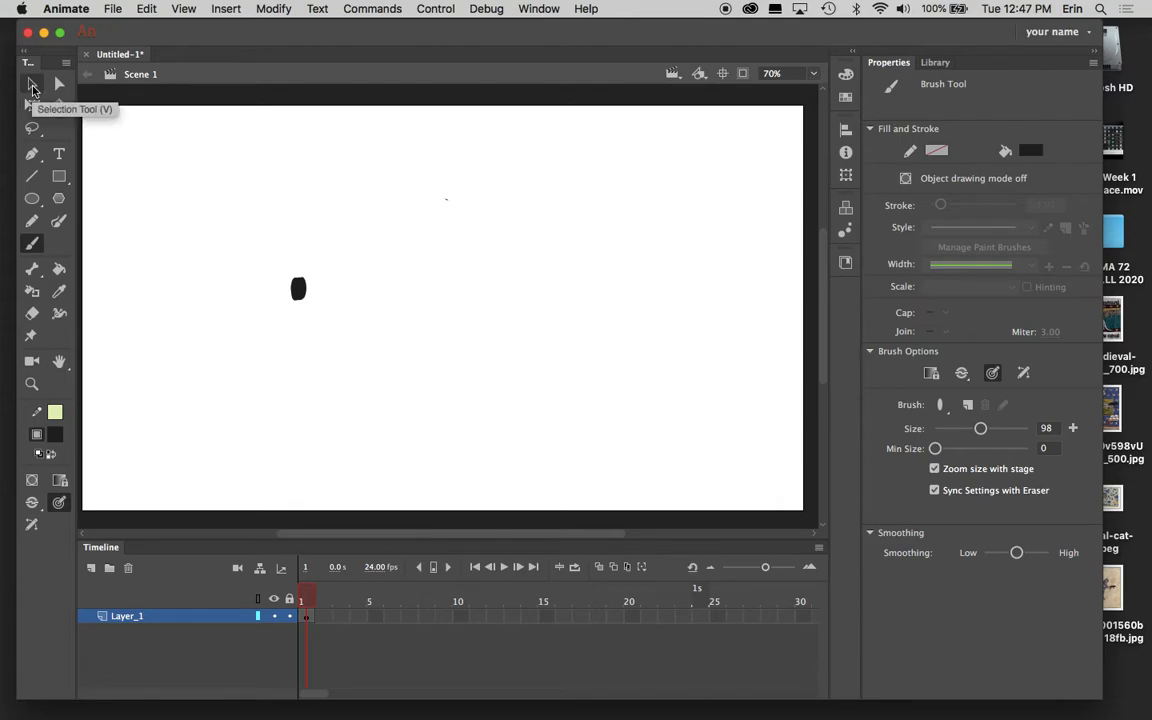
# - Convert the dark brush dot on the stage to a symbol named cat, with the type Graphic
pyautogui.click(32, 86)
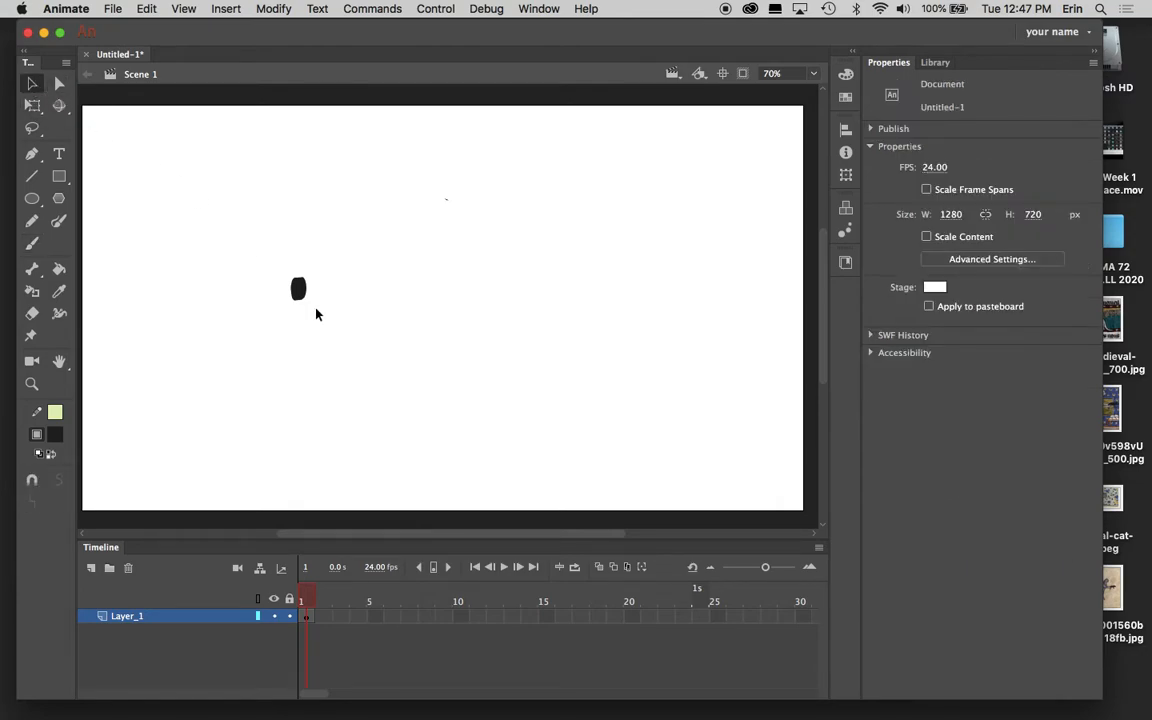
pyautogui.click(305, 295)
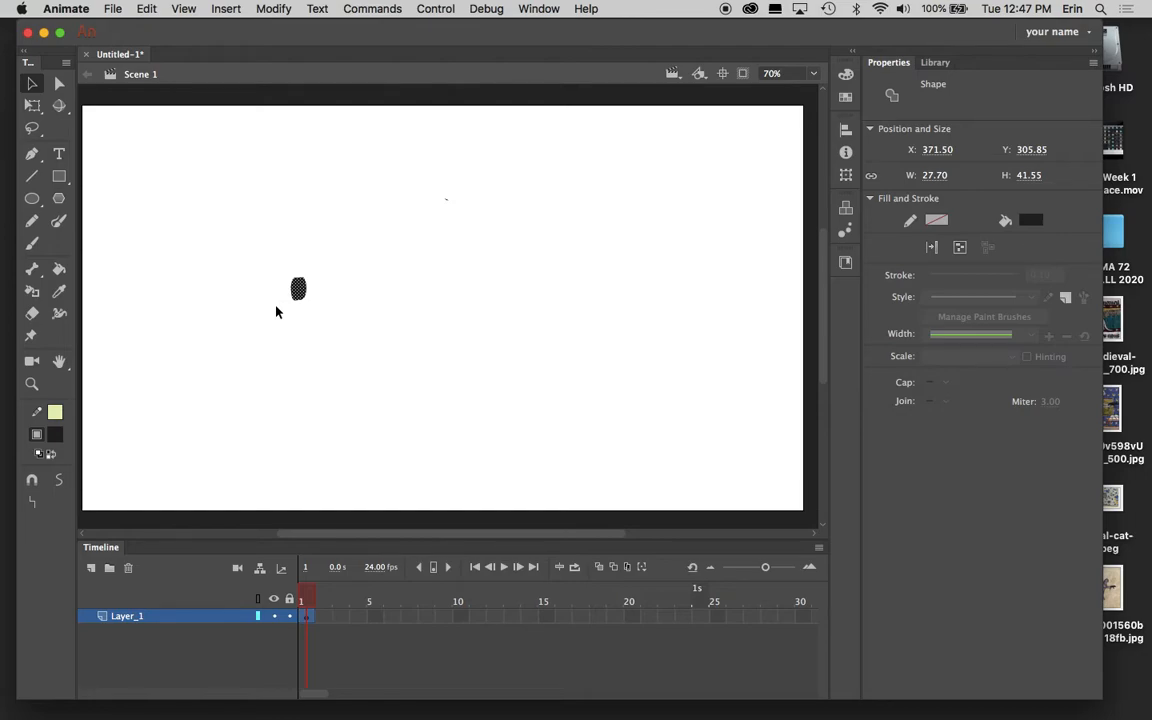
pyautogui.press('F8')
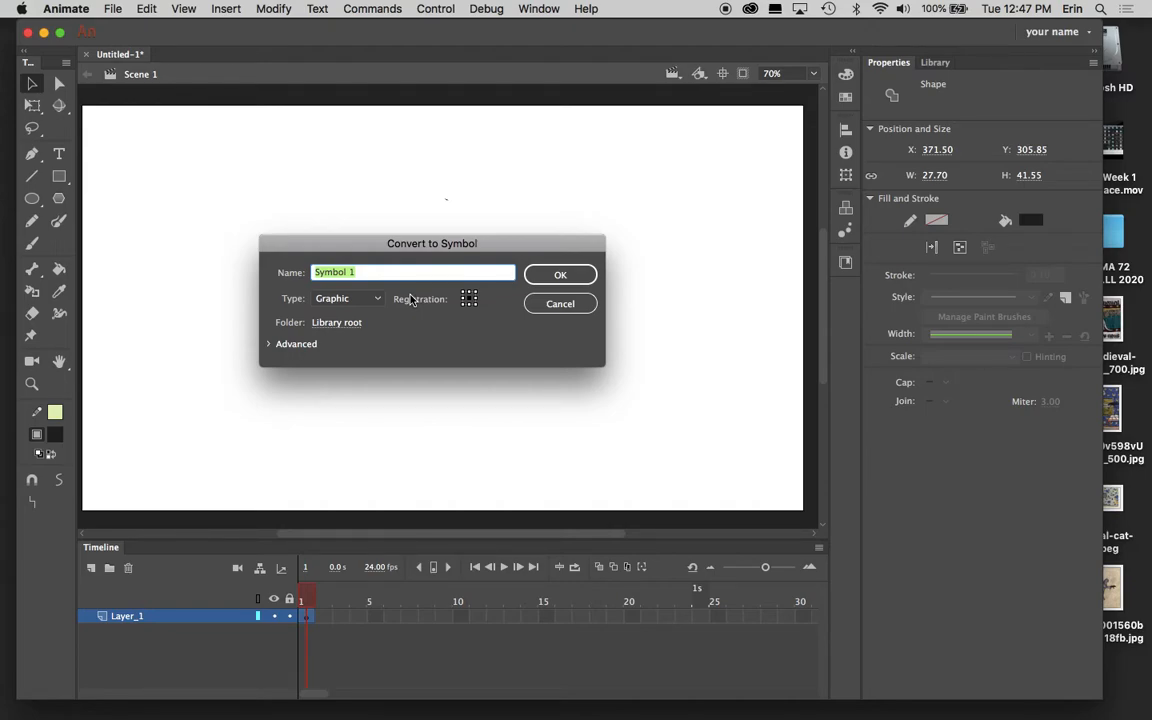
pyautogui.write('cat')
pyautogui.click(373, 301)
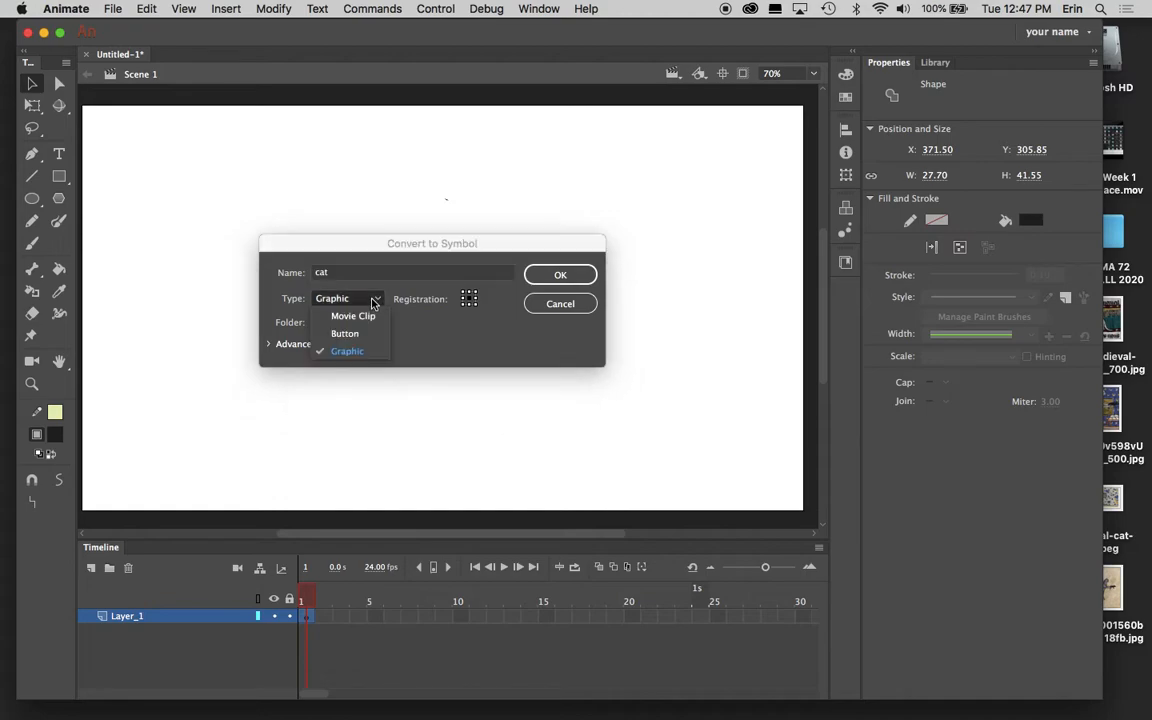
pyautogui.click(366, 359)
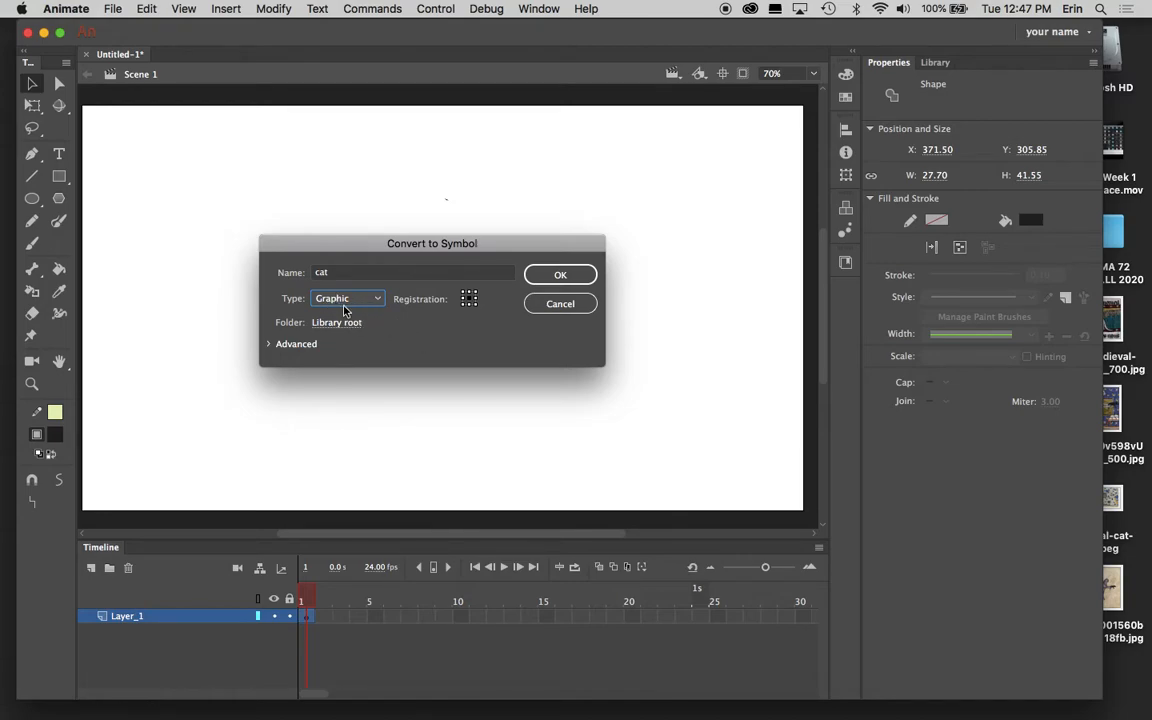
pyautogui.click(577, 282)
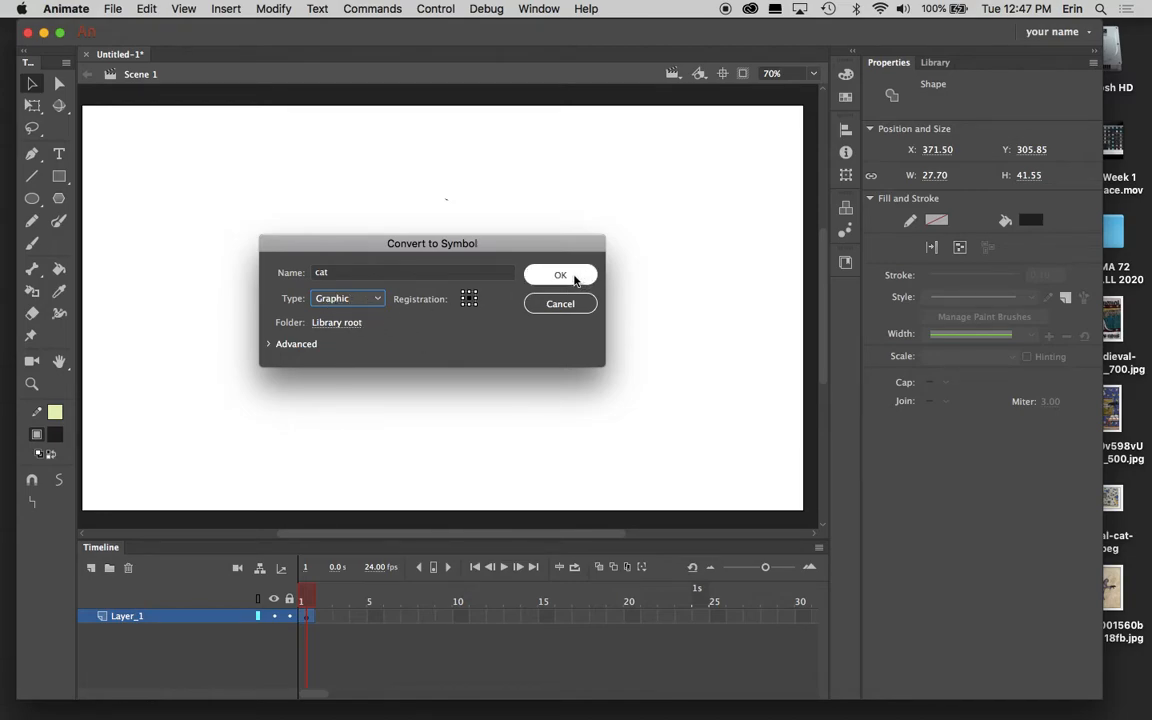
pyautogui.click(575, 278)
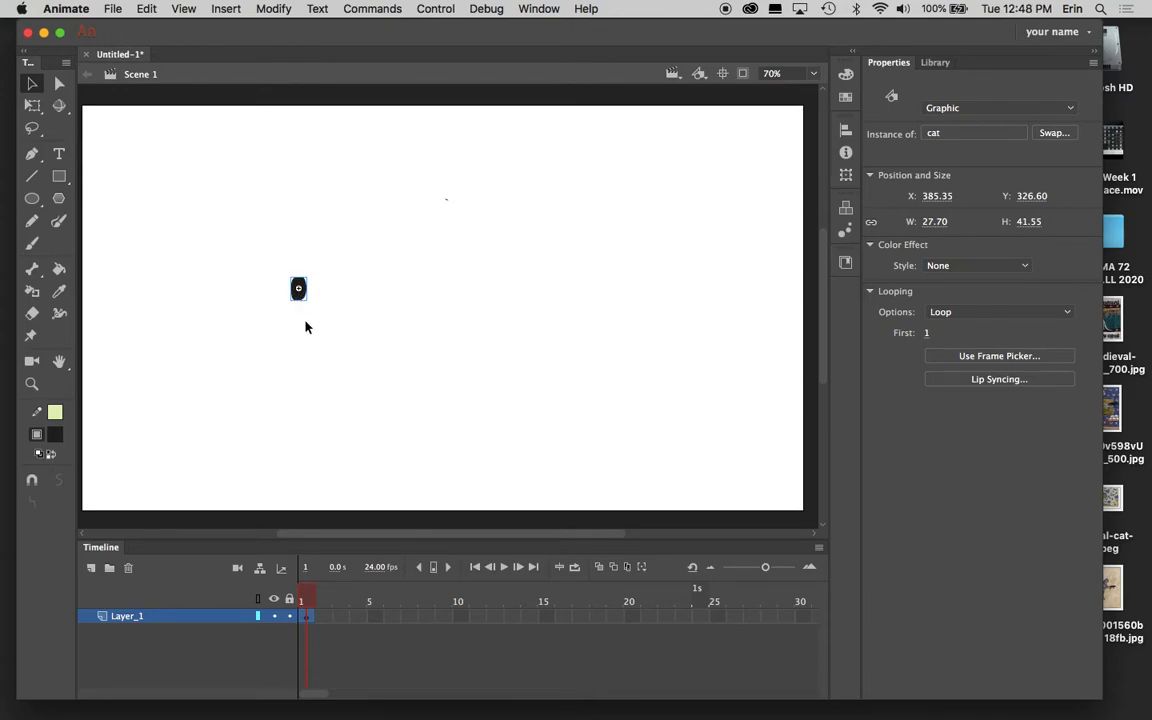
# - Open the cat symbol on the stage for editing in place
pyautogui.click(815, 77)
pyautogui.click(805, 212)
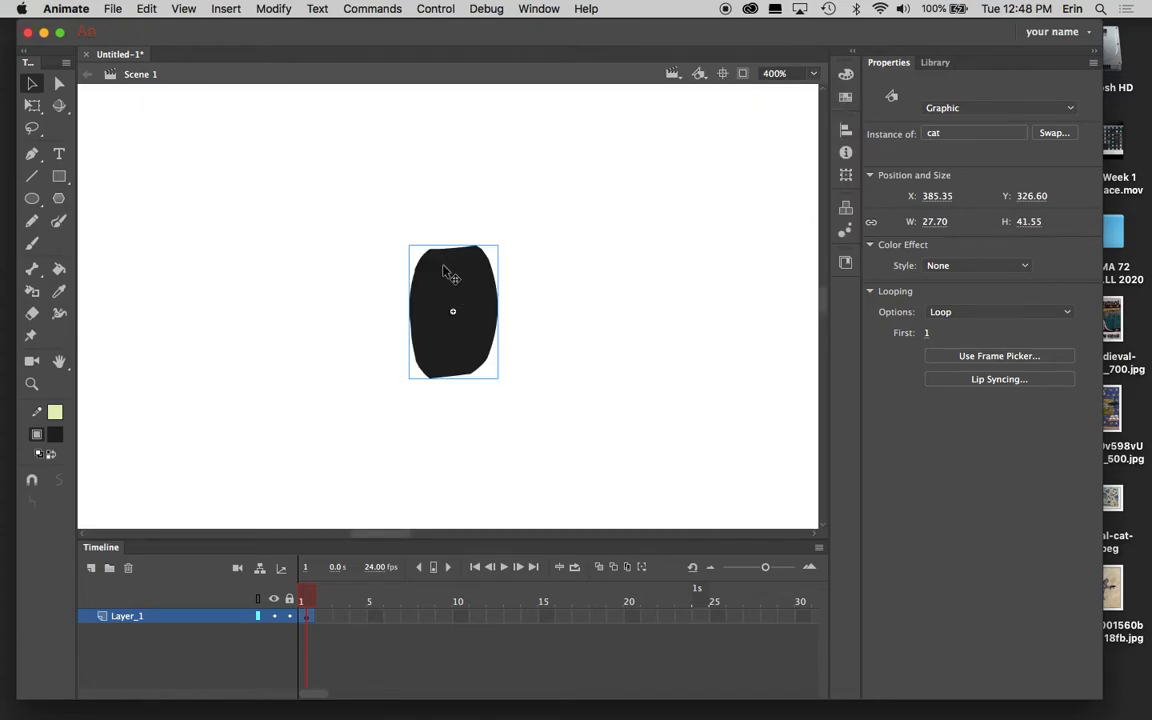
pyautogui.doubleClick(453, 338)
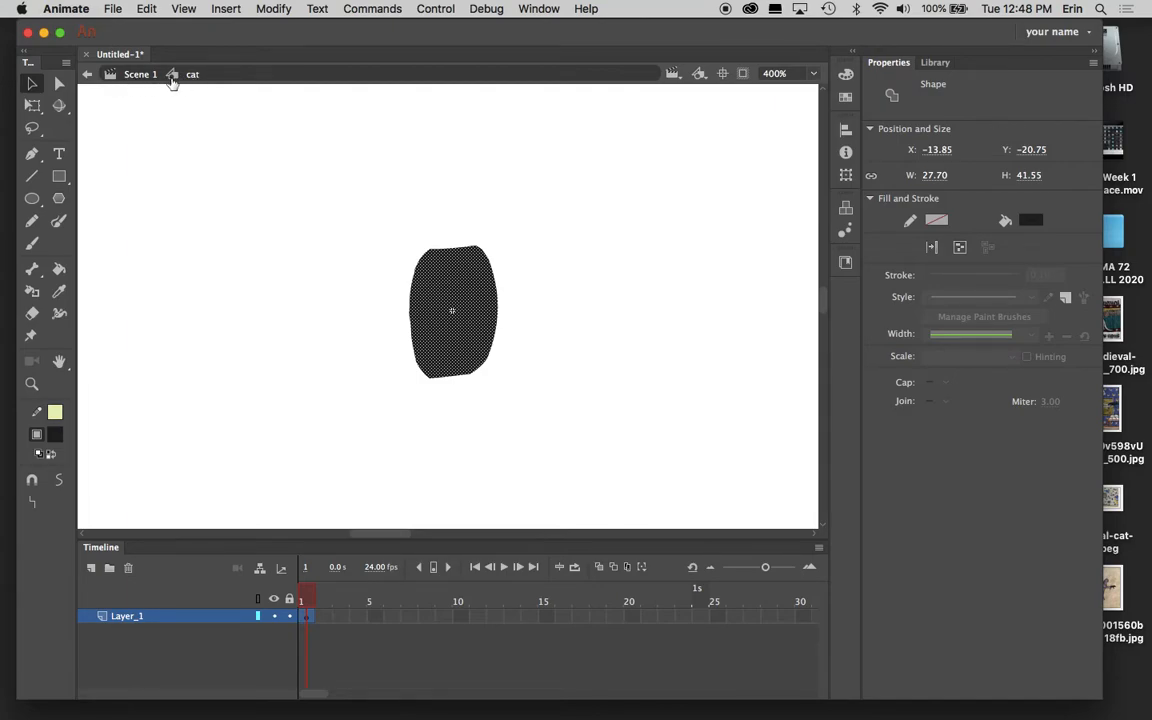
# - Erase the dark dot inside the cat symbol with the Eraser
pyautogui.click(813, 74)
pyautogui.click(812, 104)
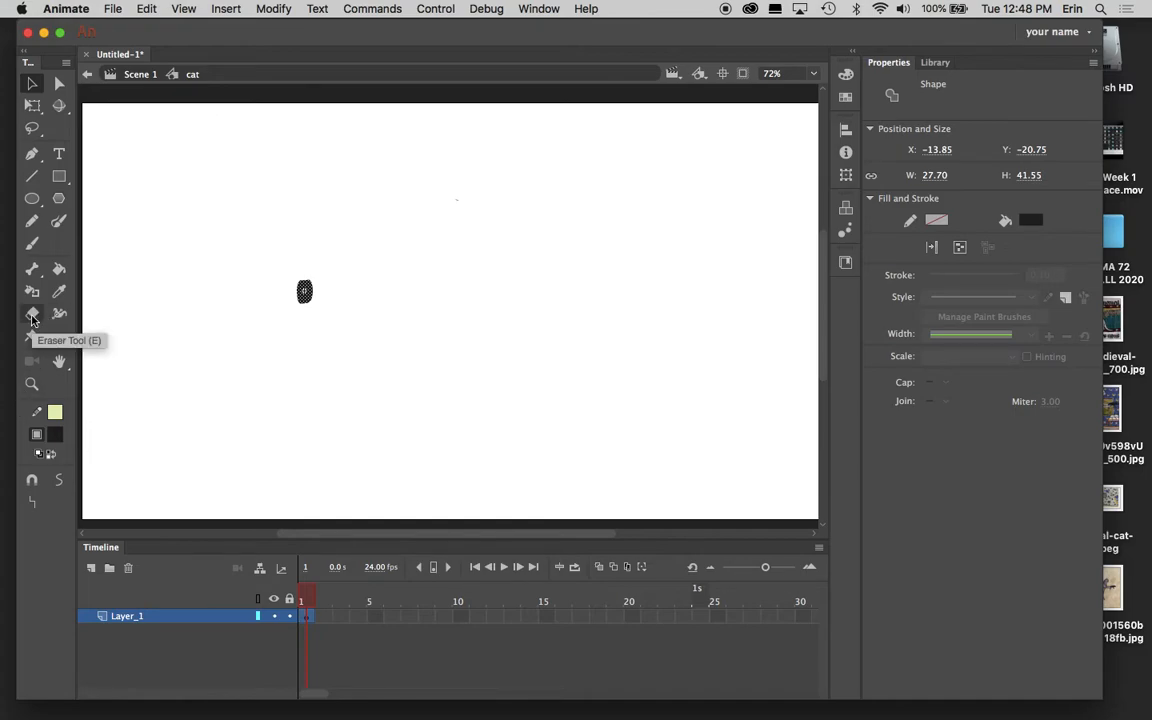
pyautogui.click(31, 315)
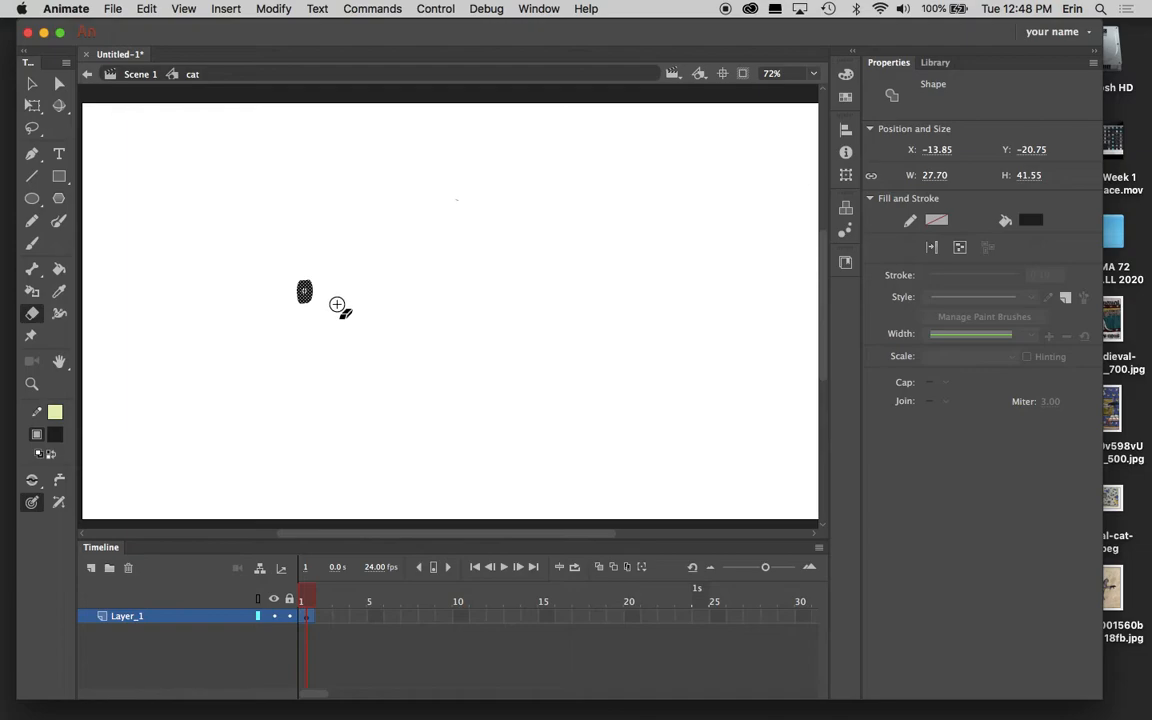
pyautogui.click(34, 246)
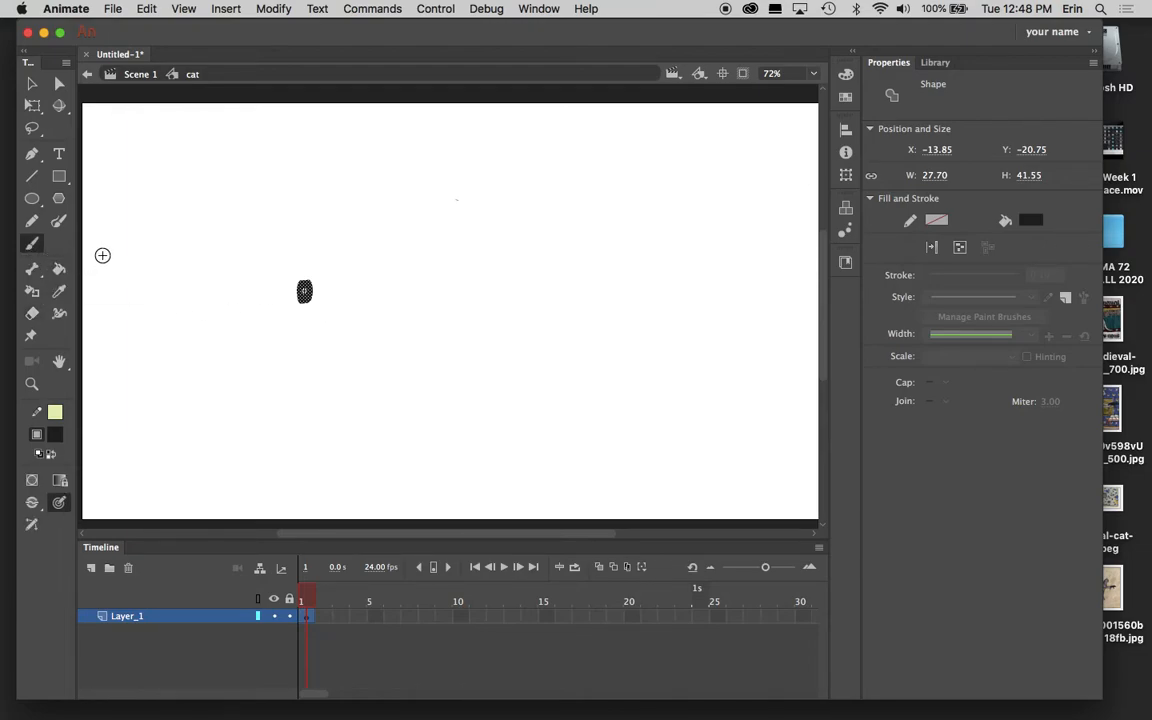
pyautogui.press('e')
pyautogui.moveTo(307, 295)
pyautogui.mouseDown()
pyautogui.moveTo(306, 280)
pyautogui.moveTo(300, 292)
pyautogui.moveTo(316, 293)
pyautogui.moveTo(295, 298)
pyautogui.moveTo(326, 330)
pyautogui.mouseUp()
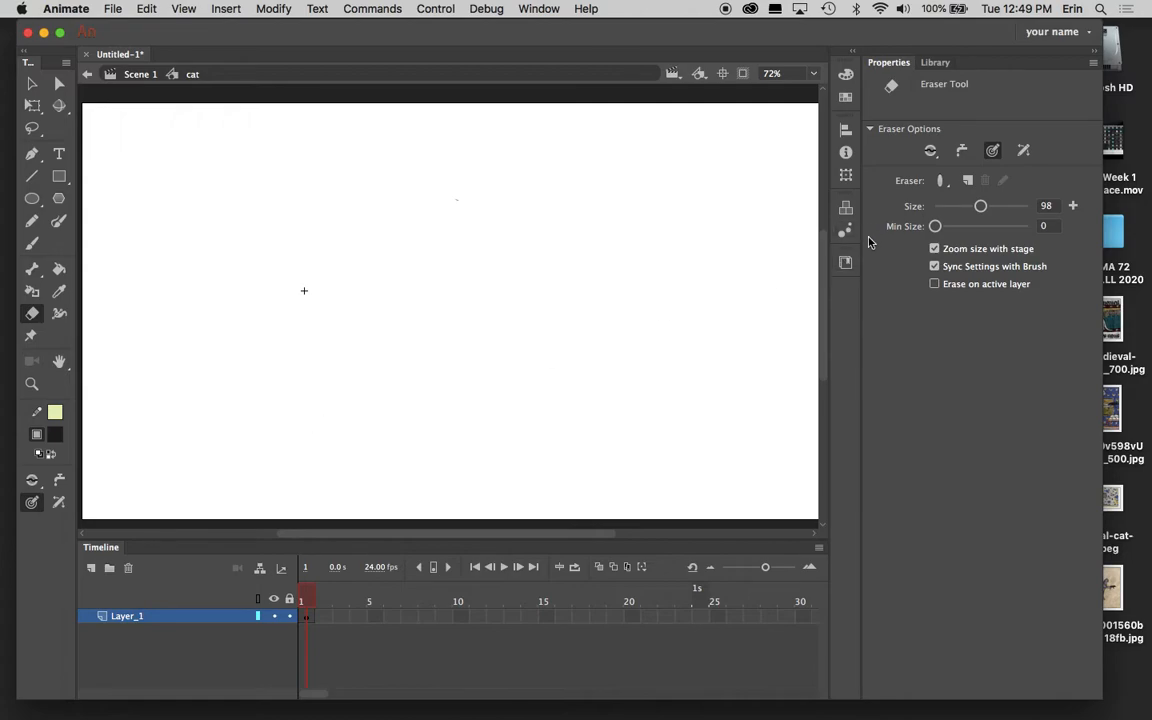
# - Set the Brush tool's size to 6 with the narrow vertical oval brush shape
pyautogui.click(32, 243)
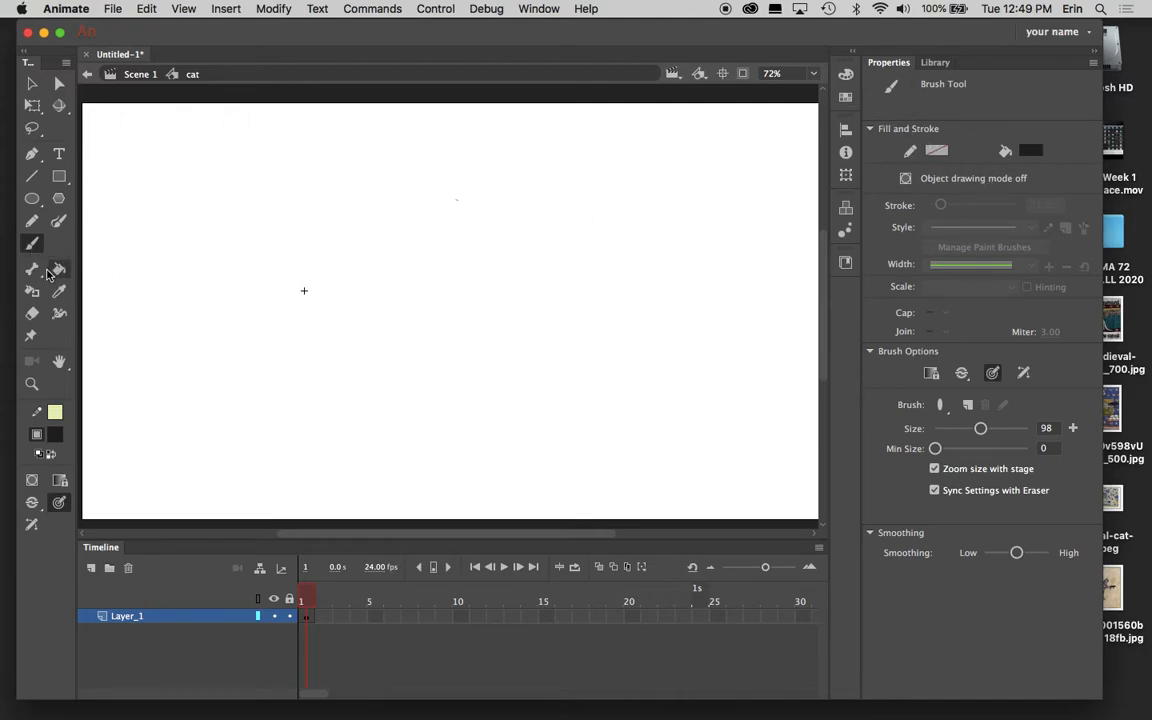
pyautogui.click(32, 313)
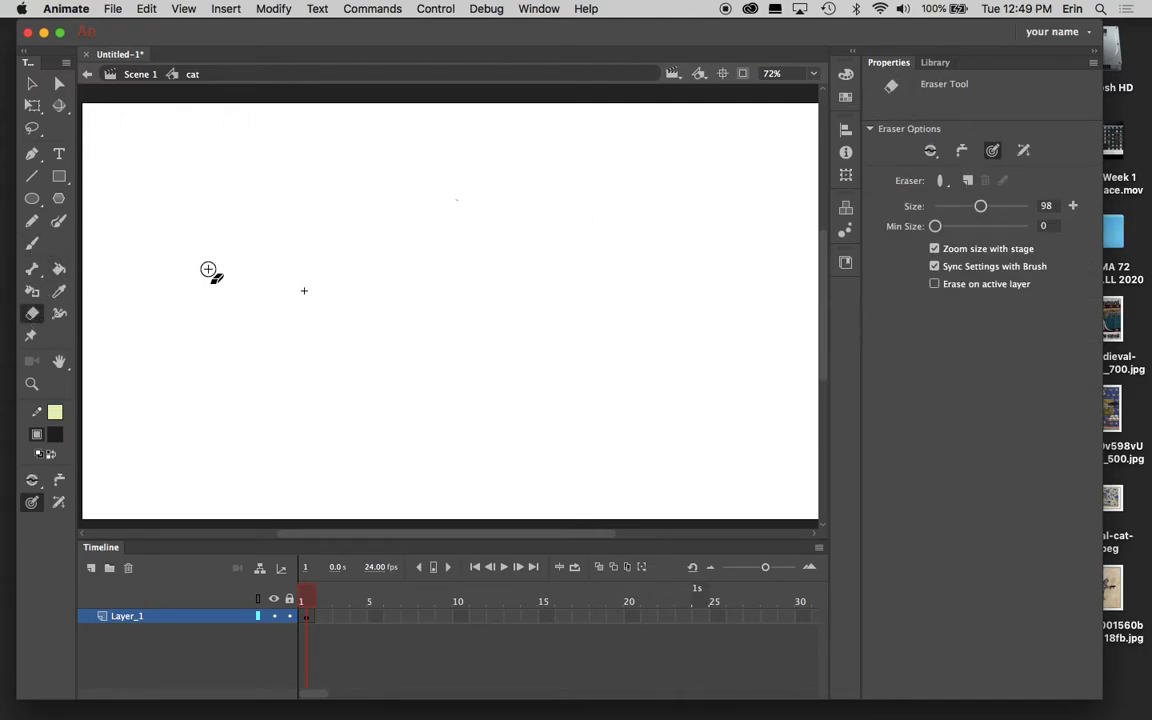
pyautogui.click(36, 245)
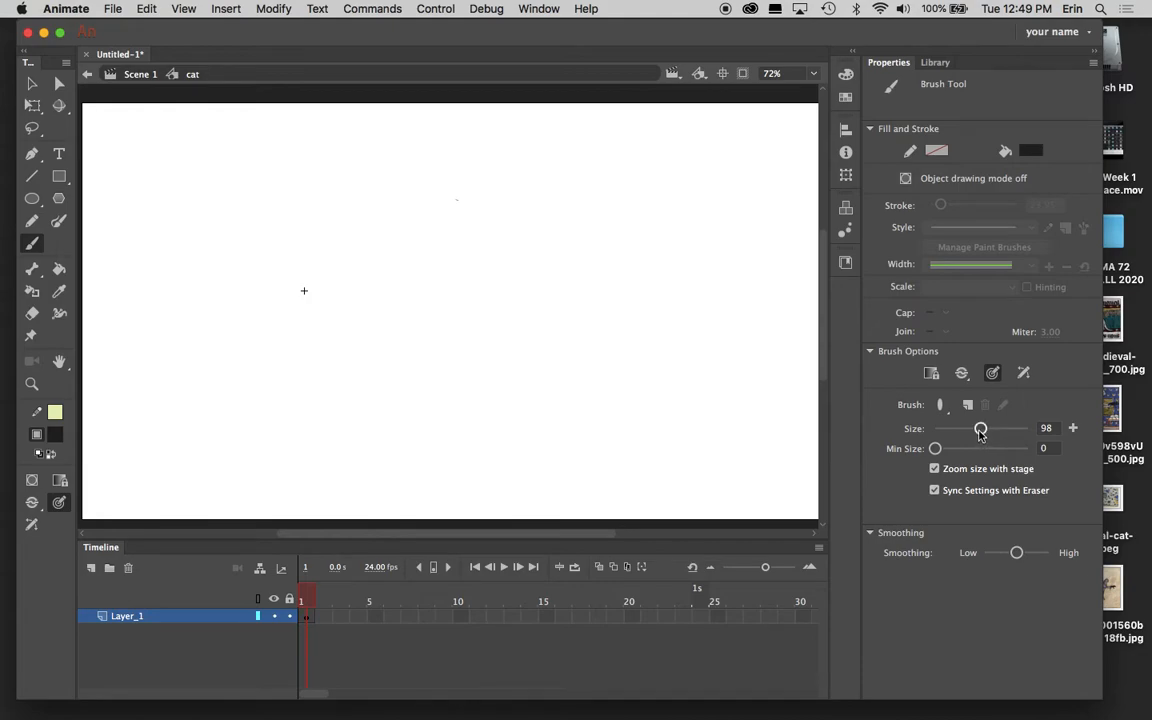
pyautogui.moveTo(980, 430); pyautogui.dragTo(938, 435)
pyautogui.click(946, 408)
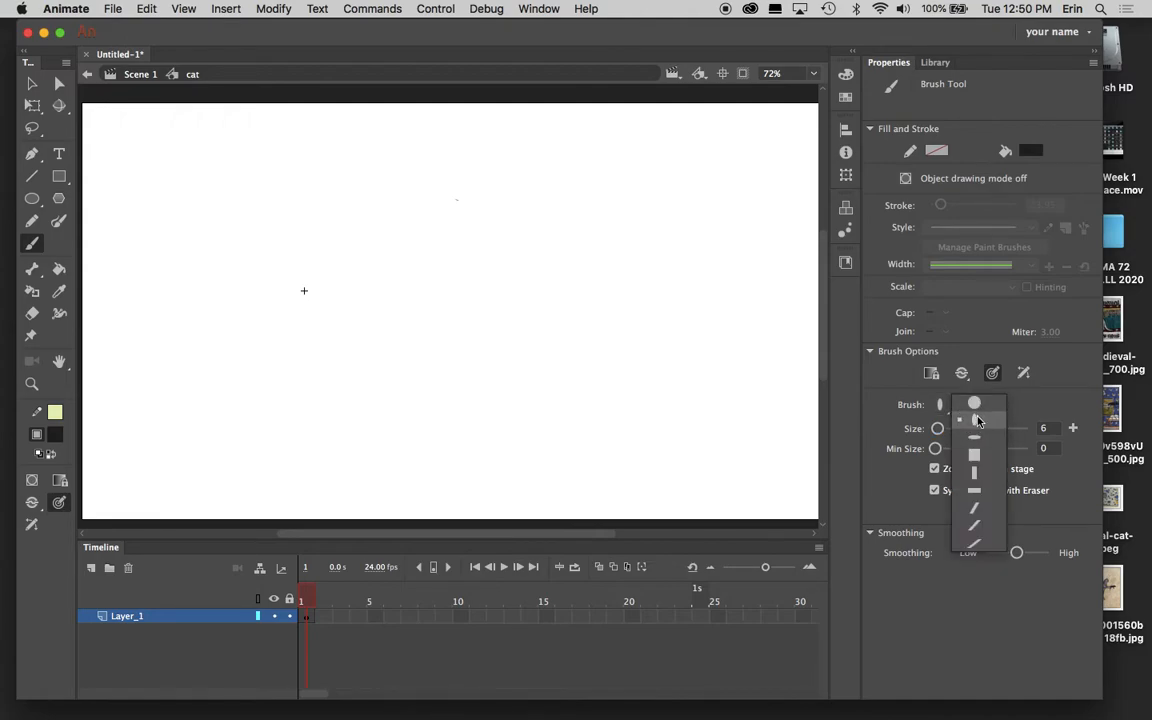
pyautogui.click(977, 421)
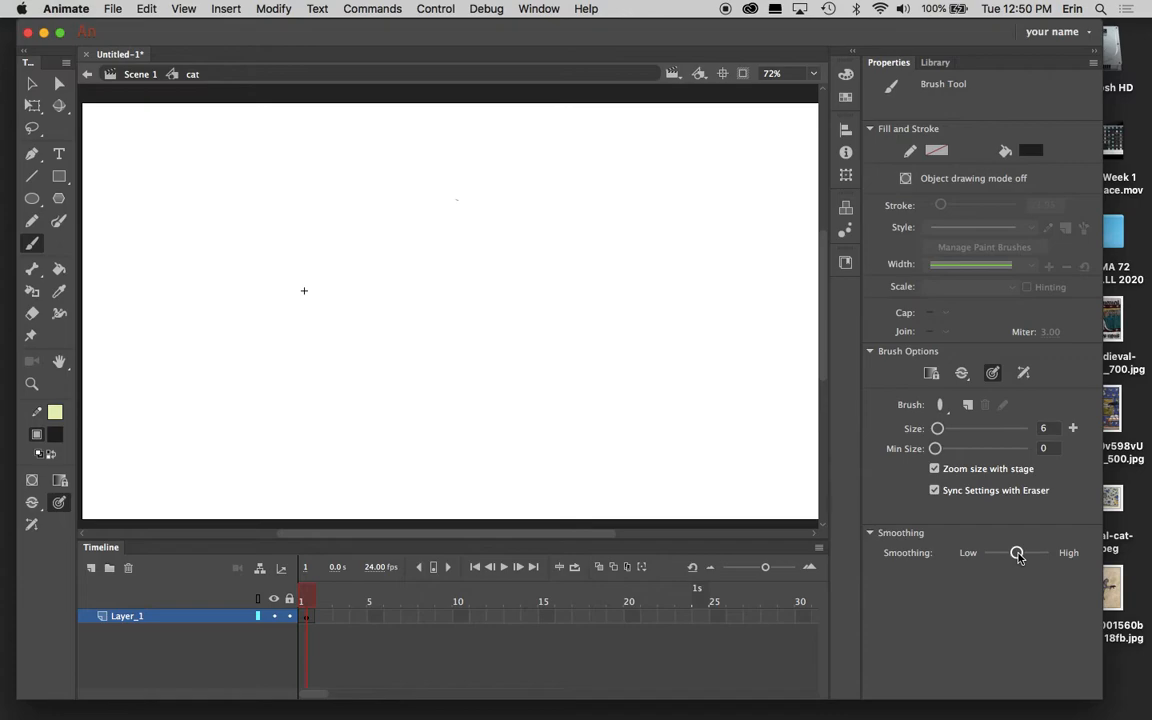
# - Paint a trial wavy stroke with Smoothing at its lowest and another one beneath it with Smoothing at its highest
pyautogui.moveTo(1017, 553); pyautogui.dragTo(983, 554)
pyautogui.moveTo(313, 221)
pyautogui.mouseDown()
pyautogui.moveTo(433, 236)
pyautogui.moveTo(686, 303)
pyautogui.mouseUp()
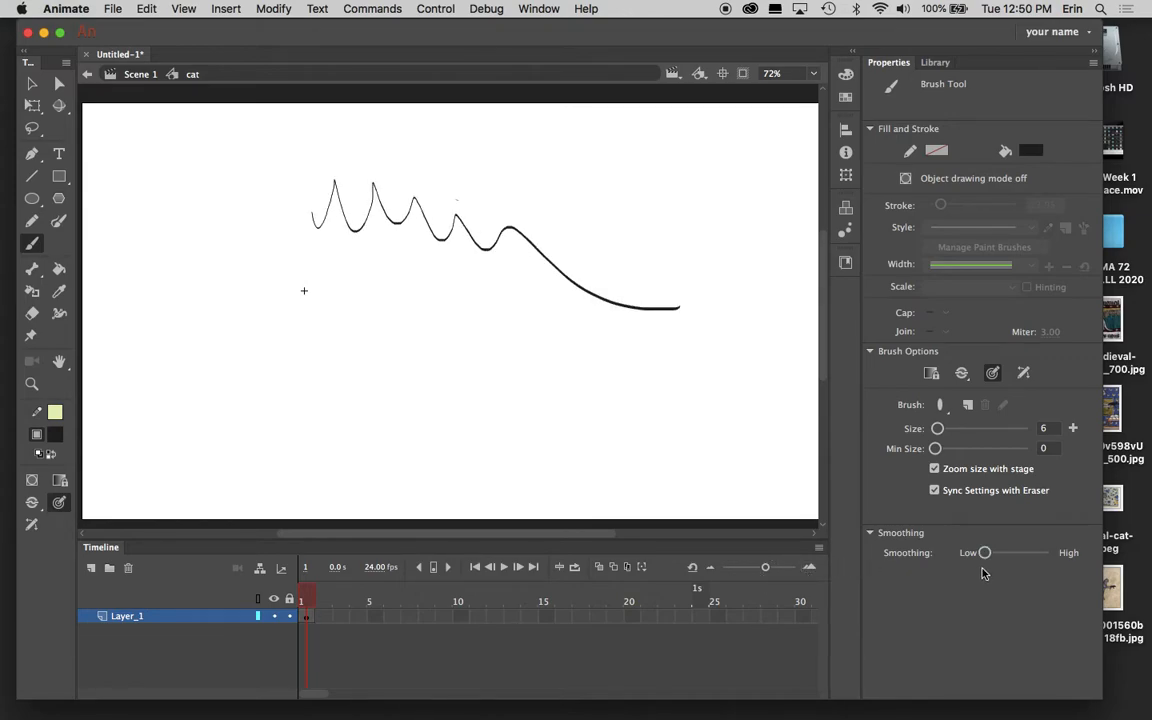
pyautogui.moveTo(986, 553); pyautogui.dragTo(1050, 555)
pyautogui.moveTo(338, 383)
pyautogui.mouseDown()
pyautogui.moveTo(379, 411)
pyautogui.moveTo(435, 365)
pyautogui.moveTo(563, 377)
pyautogui.moveTo(635, 418)
pyautogui.mouseUp()
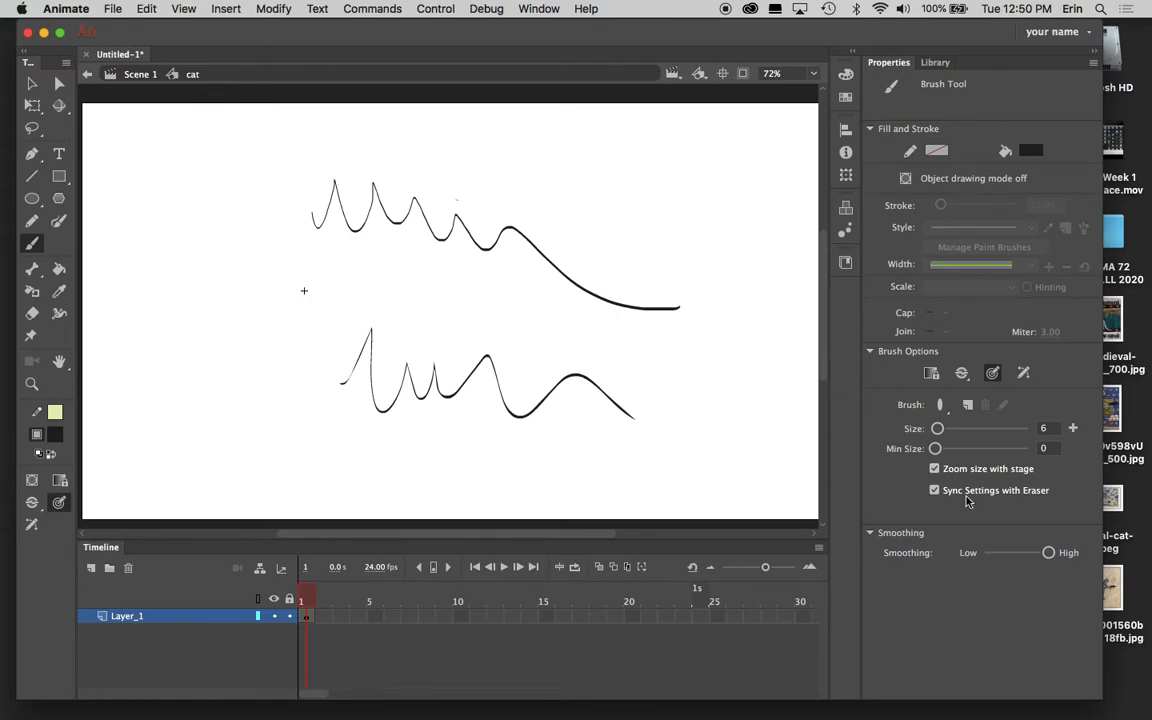
# - Paint a small trial circle at the lowest Smoothing and another below it at the highest, and compare both up close
pyautogui.moveTo(1048, 552); pyautogui.dragTo(985, 552)
pyautogui.click(672, 166)
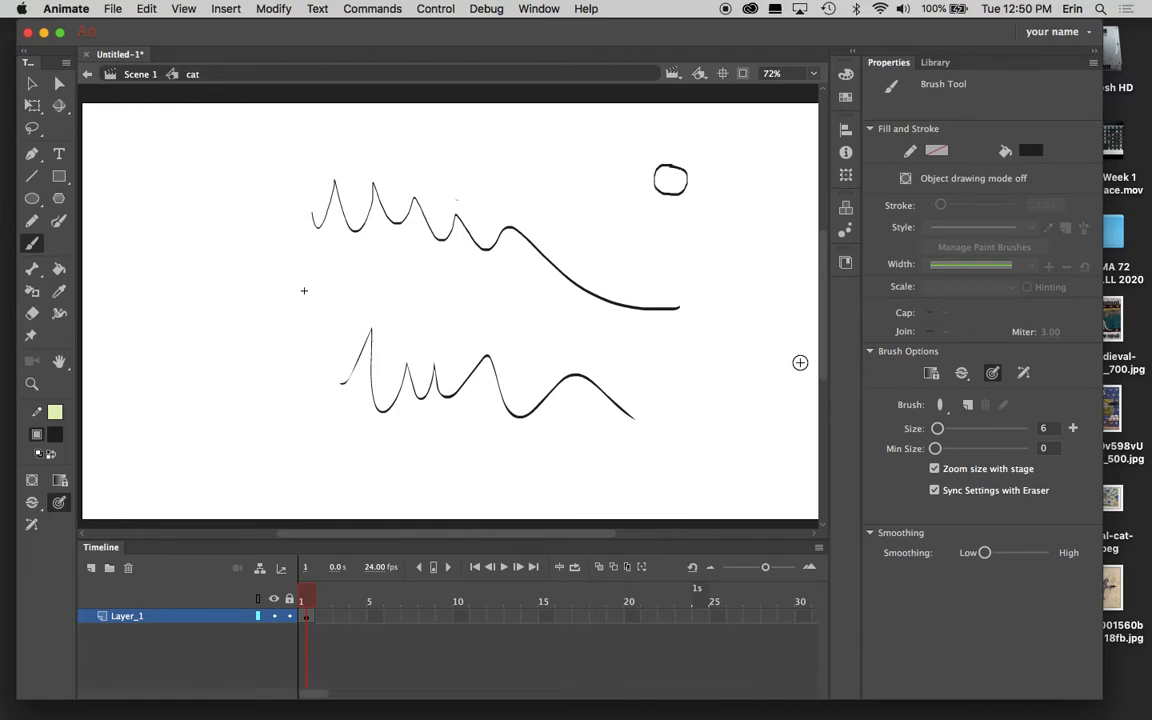
pyautogui.moveTo(995, 556); pyautogui.dragTo(1062, 556)
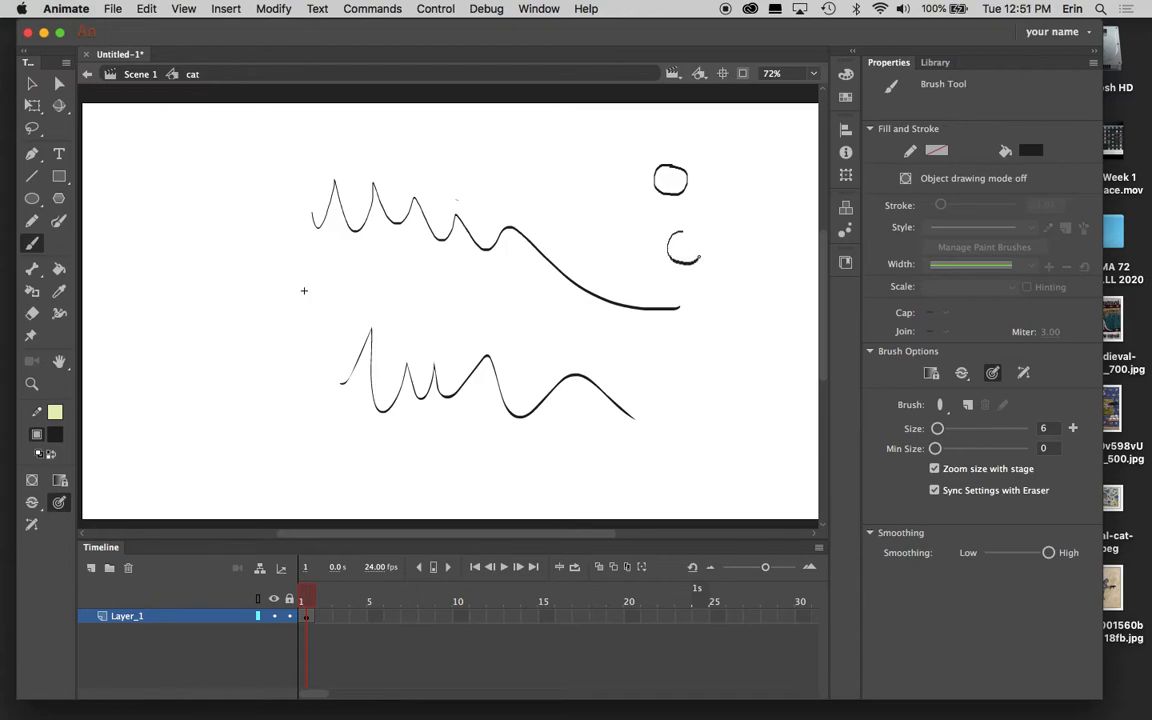
pyautogui.moveTo(689, 234); pyautogui.dragTo(681, 233)
pyautogui.click(813, 73)
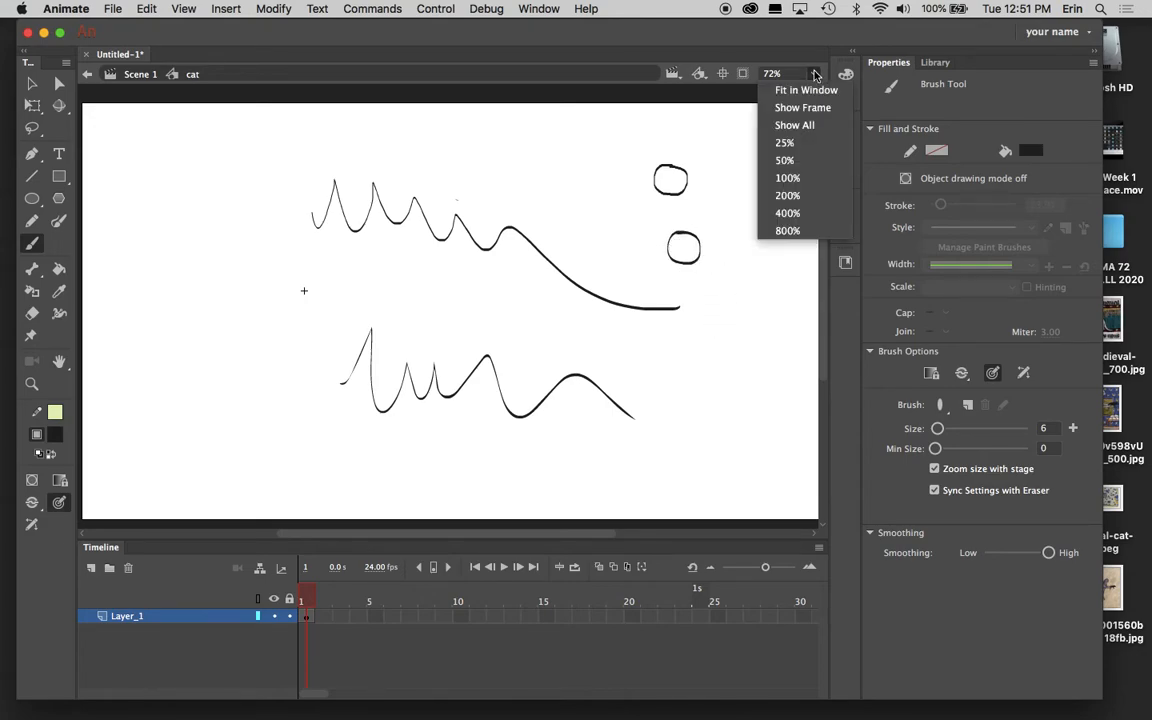
pyautogui.click(788, 196)
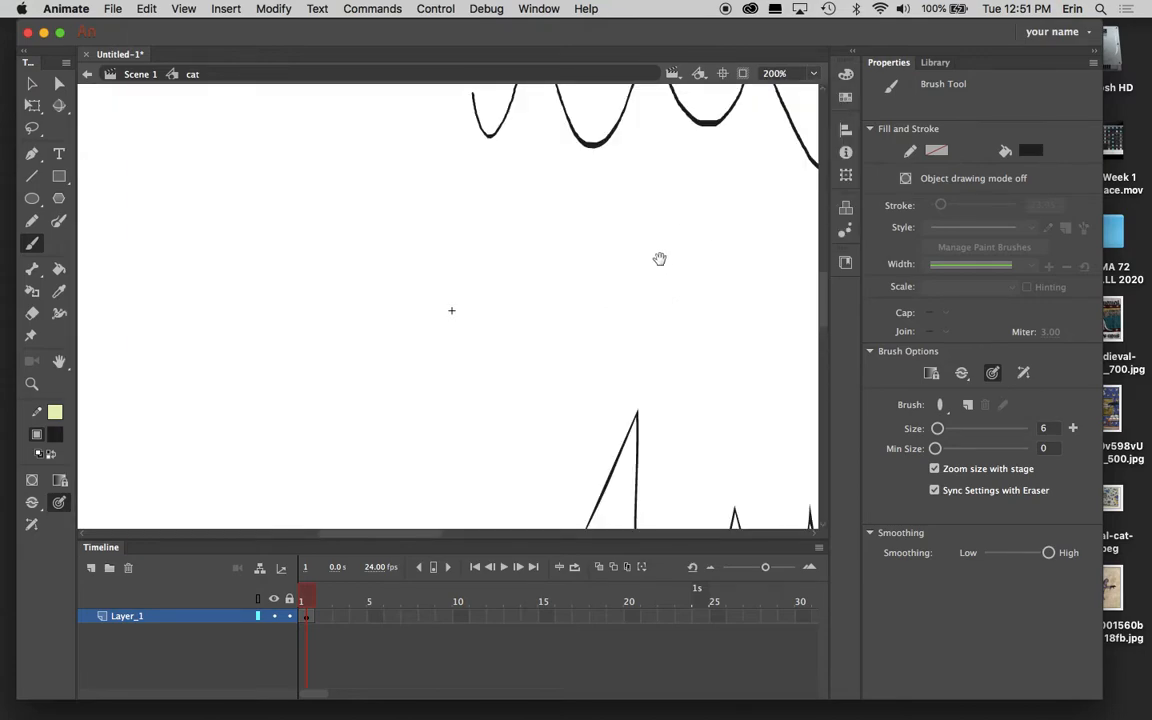
pyautogui.moveTo(707, 213)
pyautogui.mouseDown()
pyautogui.moveTo(614, 316)
pyautogui.moveTo(394, 291)
pyautogui.mouseUp()
pyautogui.moveTo(760, 296); pyautogui.dragTo(481, 231)
pyautogui.moveTo(749, 214)
pyautogui.mouseDown()
pyautogui.moveTo(648, 223)
pyautogui.moveTo(644, 246)
pyautogui.mouseUp()
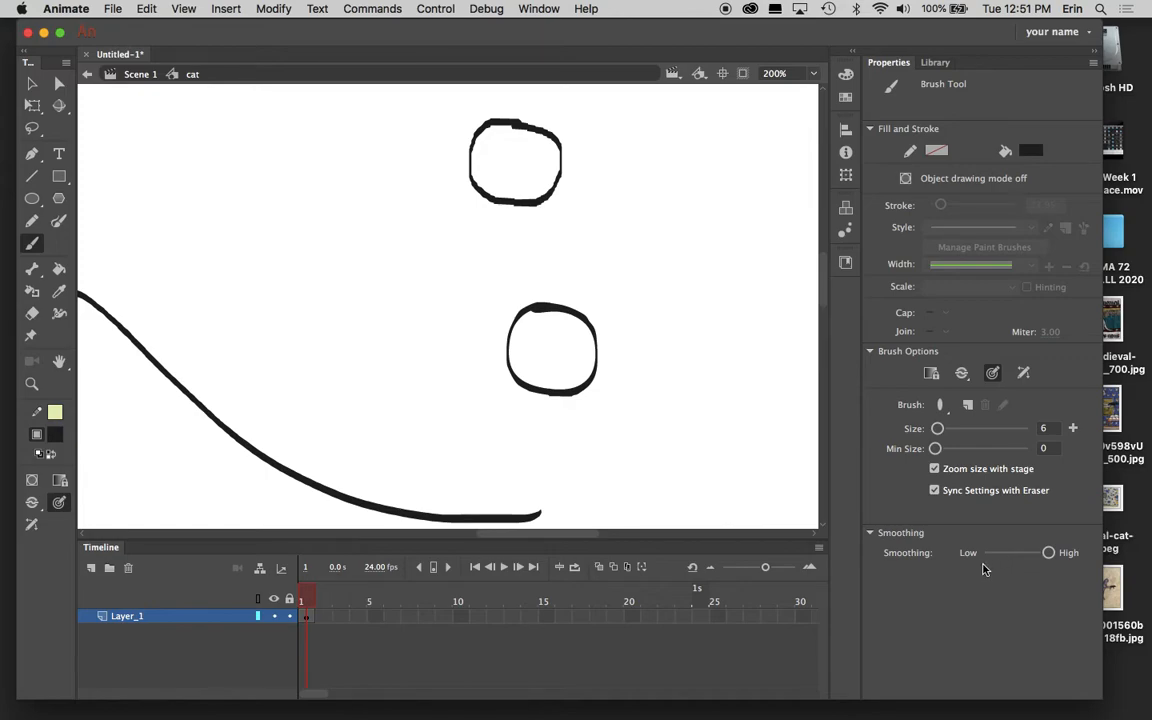
# - Undo all the trial wavy strokes and circles in the cat symbol
pyautogui.press('super+z')
pyautogui.press('super+z')
pyautogui.press('super+z')
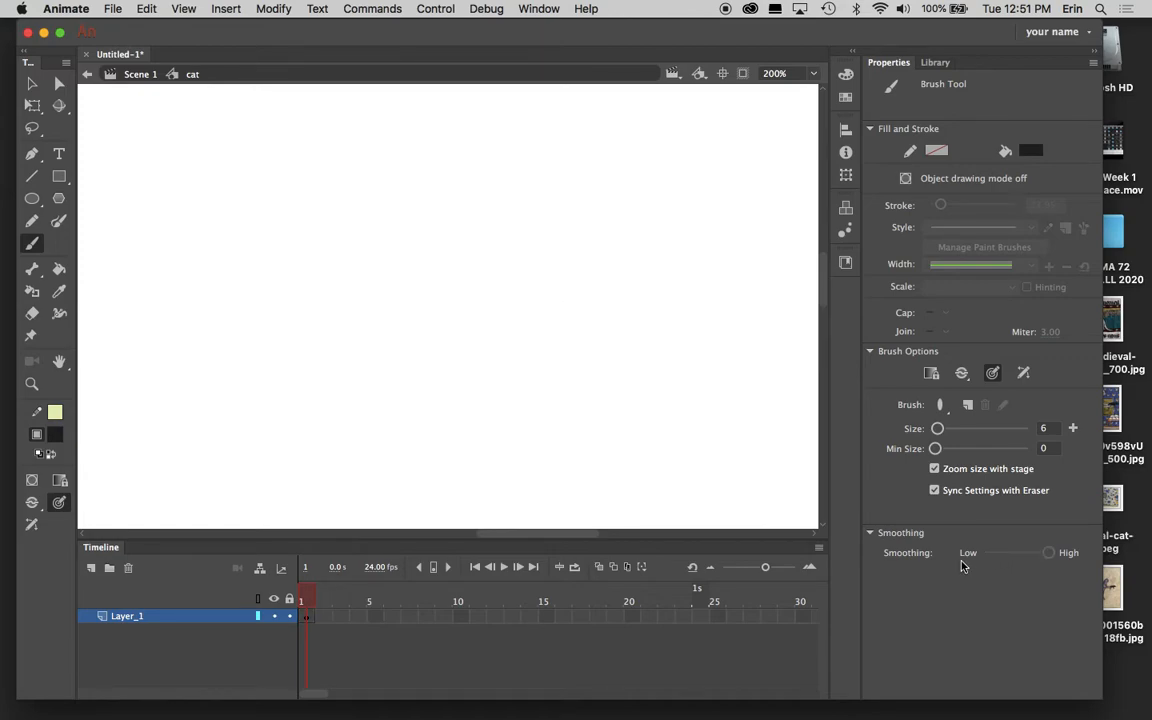
pyautogui.click(814, 74)
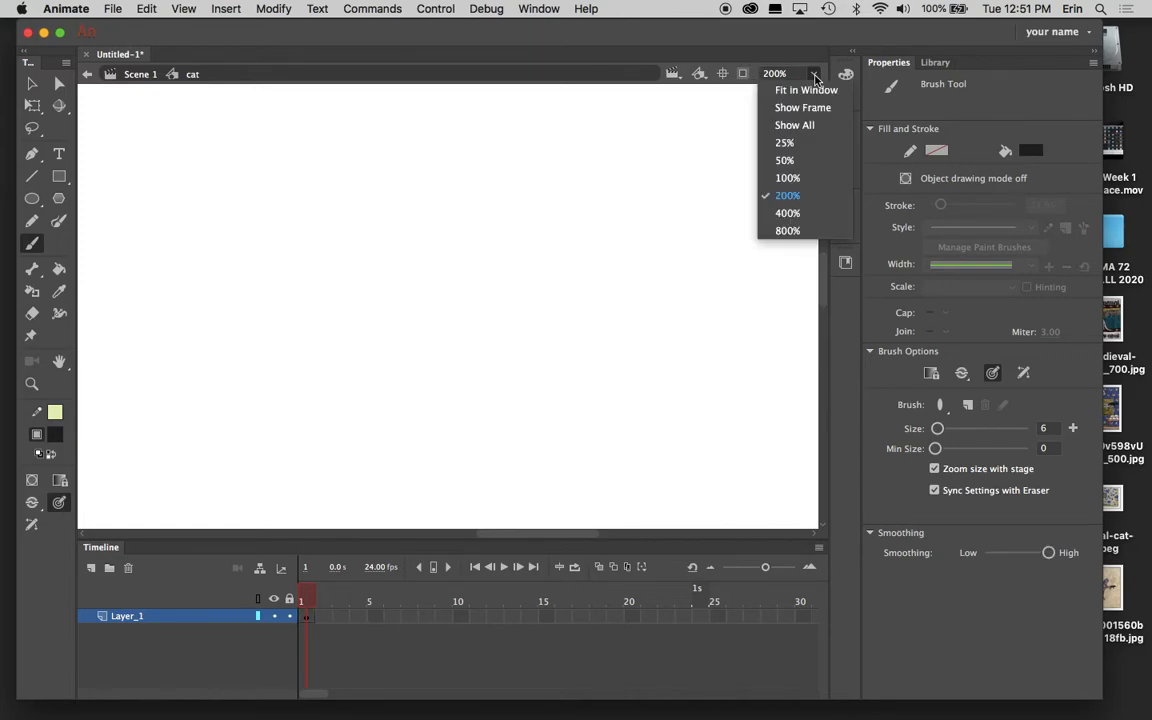
pyautogui.click(810, 123)
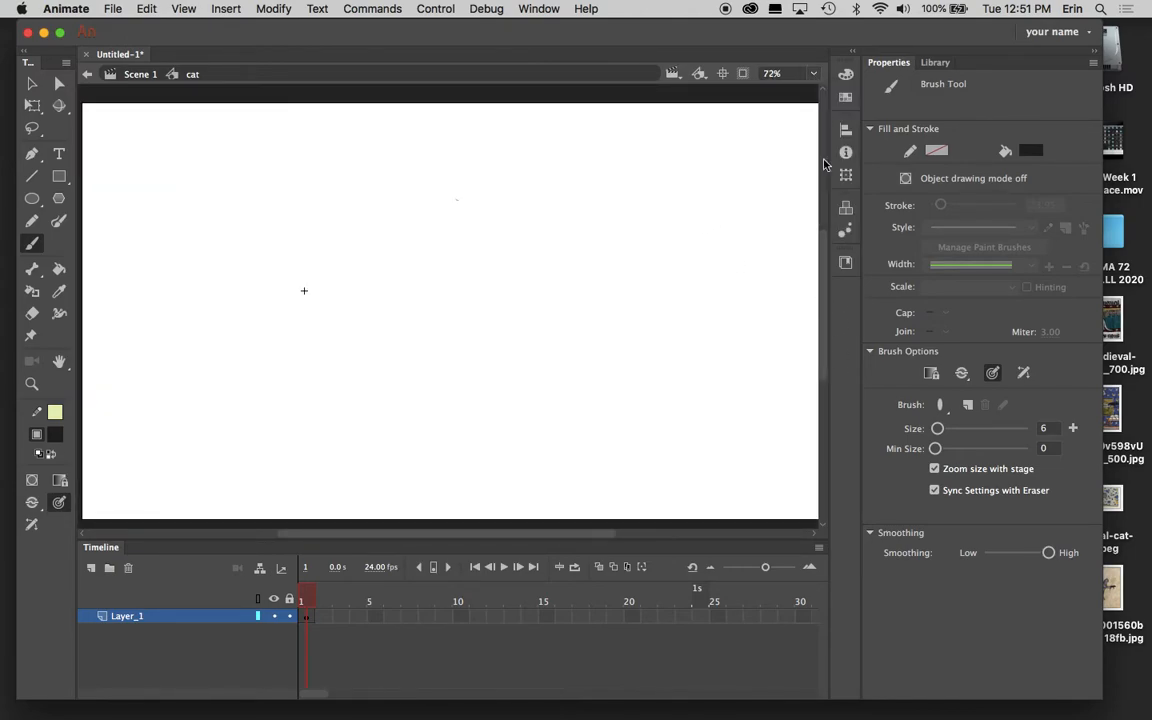
# - Place the ugly-medieval-cats-art-102 bitmap from the library on the stage and delete it
pyautogui.click(936, 62)
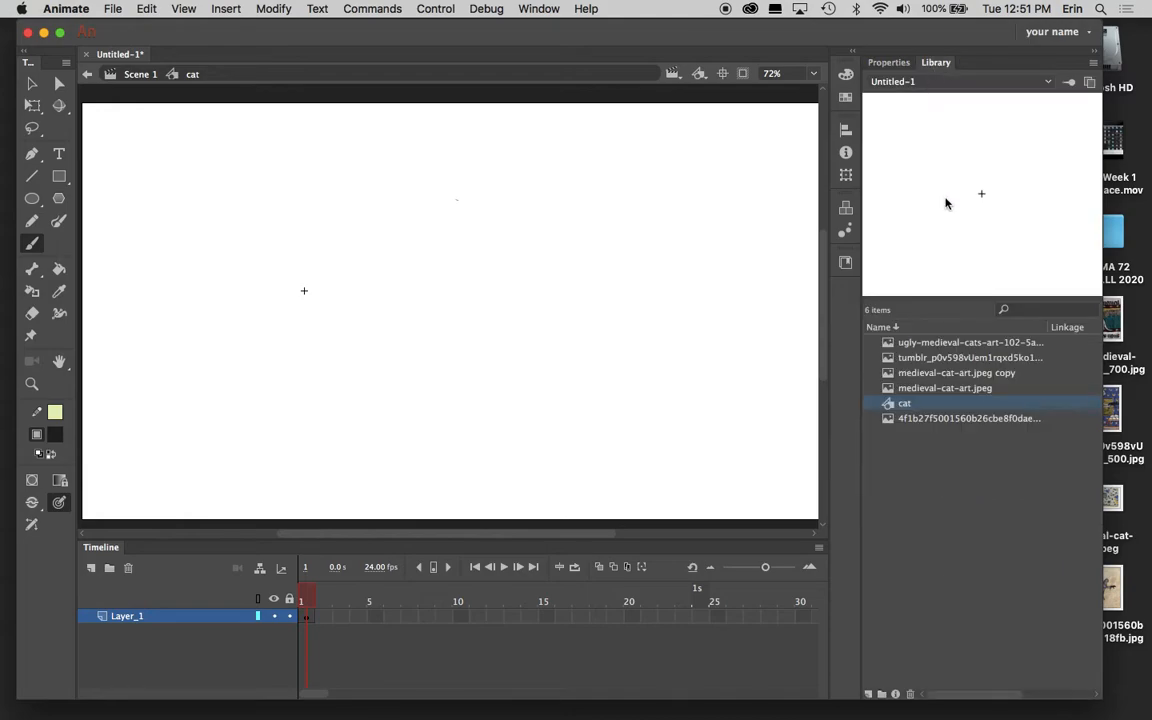
pyautogui.click(905, 344)
pyautogui.moveTo(888, 345); pyautogui.dragTo(429, 321)
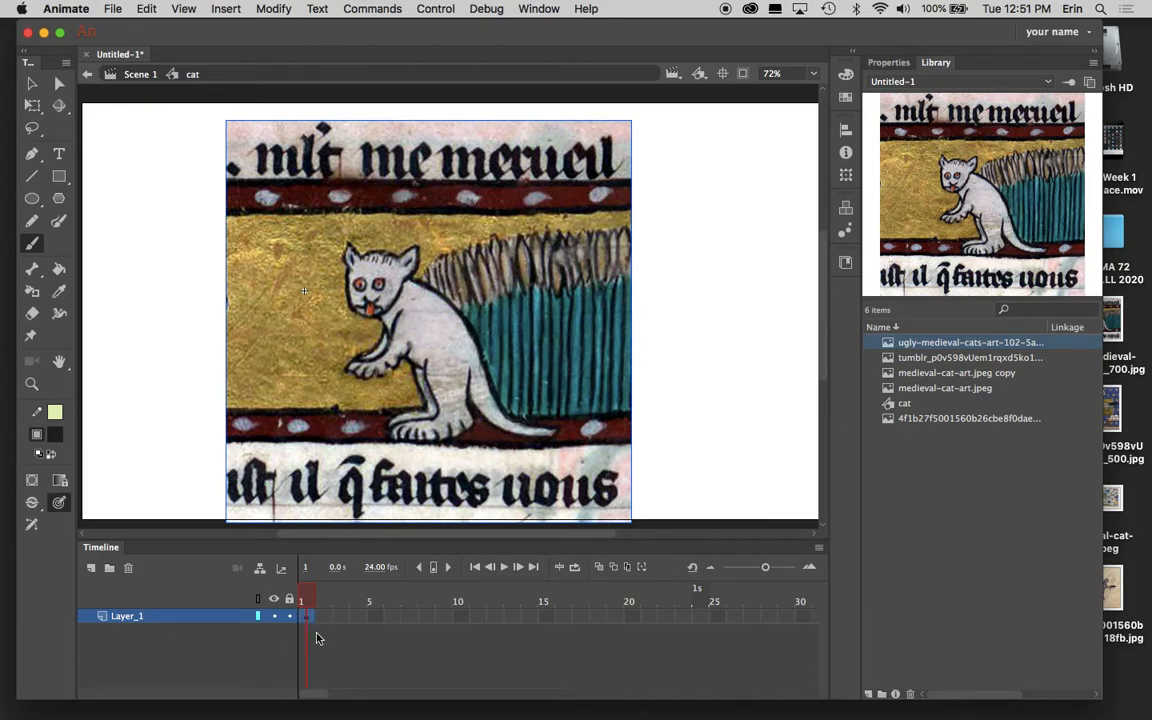
pyautogui.press('BackSpace')
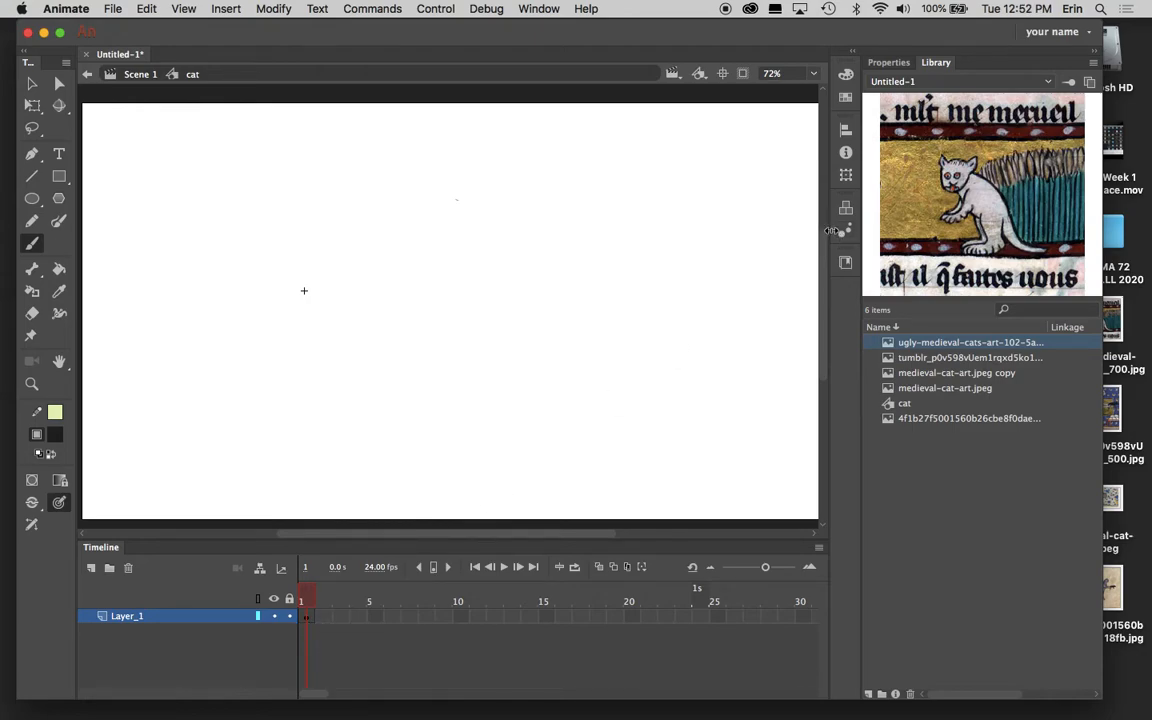
# - Place the ugly-medieval-cats-art-102 bitmap near the middle of the stage and check it by toggling Layer_1's visibility
pyautogui.moveTo(918, 200); pyautogui.dragTo(475, 319)
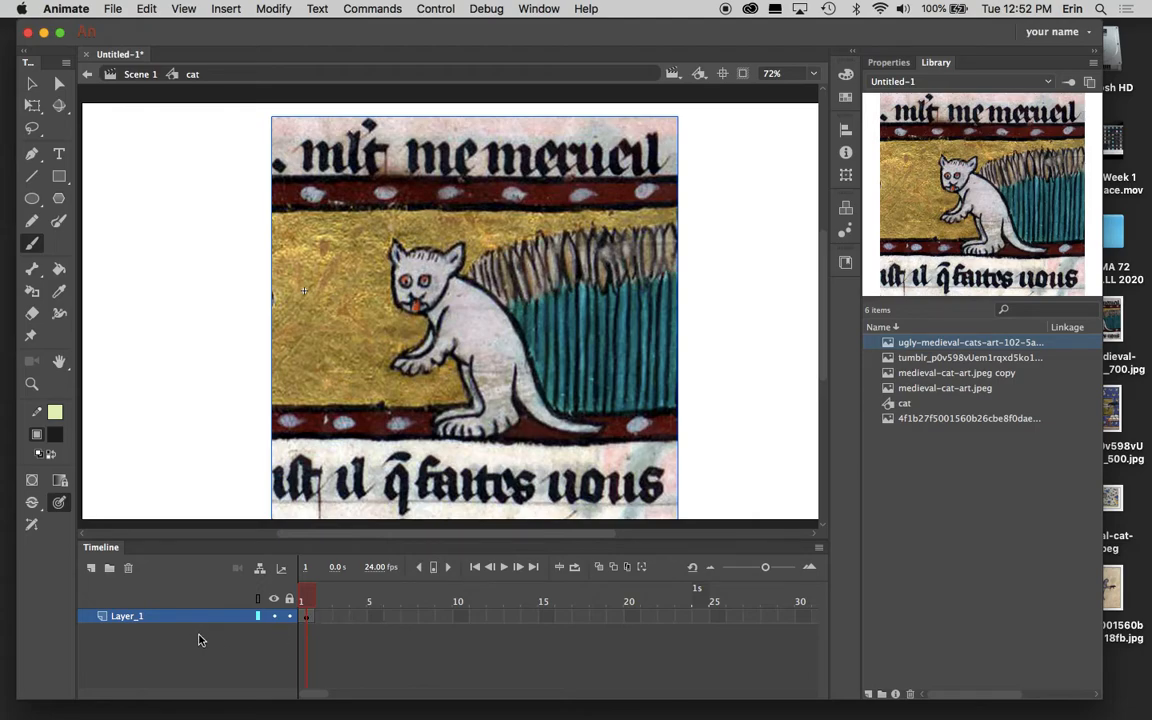
pyautogui.click(276, 618)
pyautogui.click(275, 618)
pyautogui.click(275, 618)
pyautogui.click(275, 618)
pyautogui.click(275, 619)
pyautogui.click(275, 619)
# - Compare the properties offered for the placed bitmap with those of its keyframe, including the frame's color effect styles
pyautogui.click(888, 62)
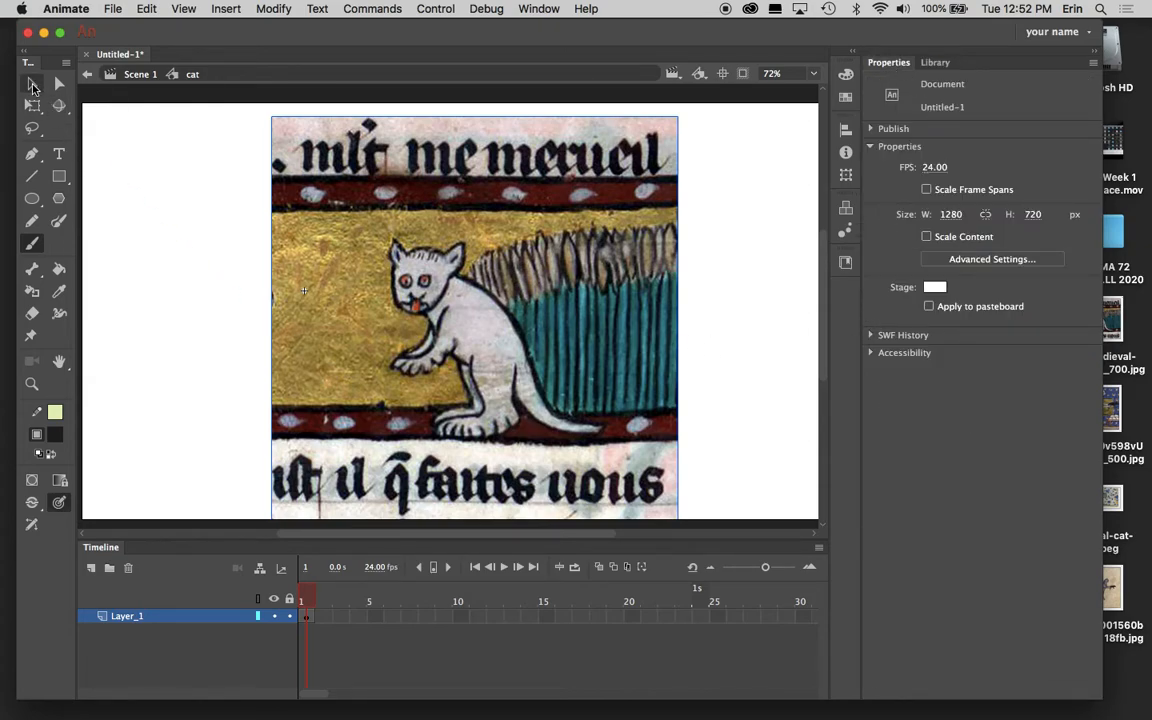
pyautogui.click(33, 86)
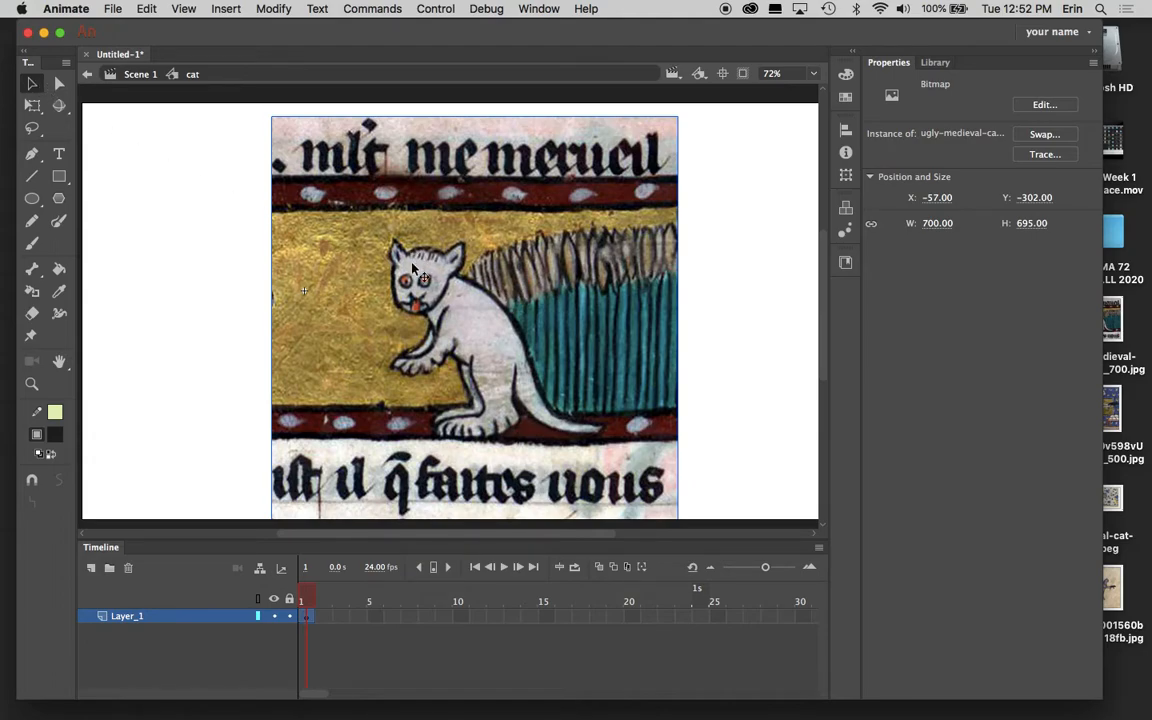
pyautogui.click(308, 618)
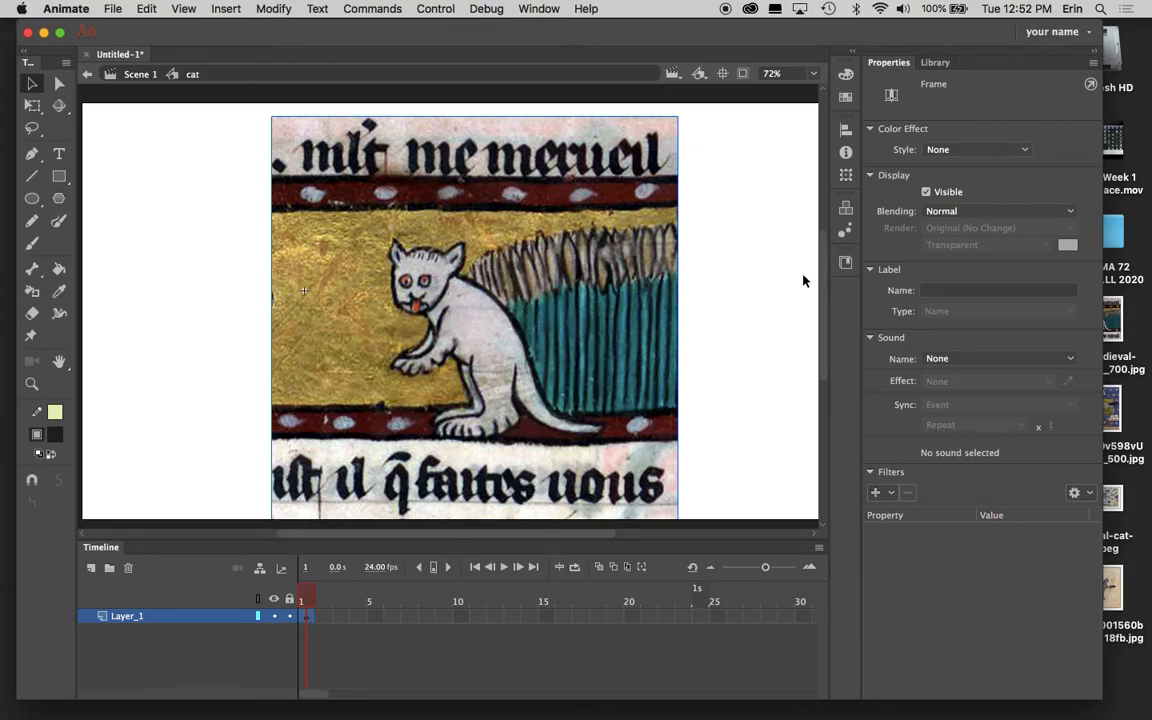
pyautogui.click(1020, 149)
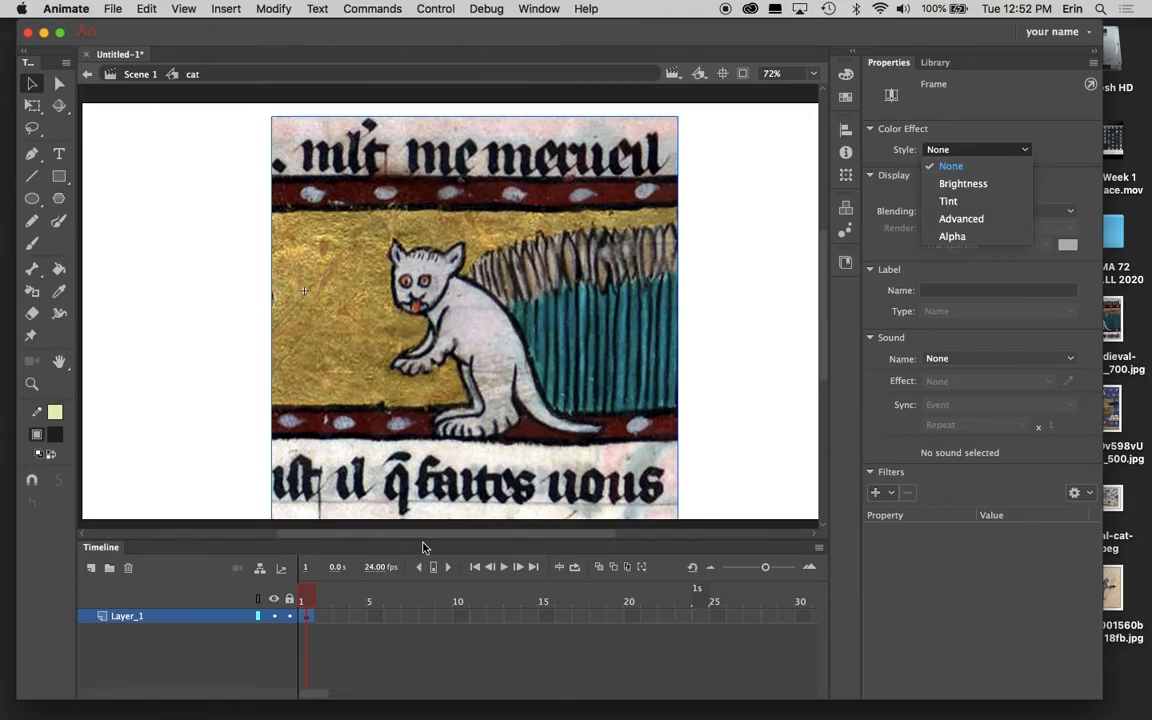
pyautogui.click(420, 681)
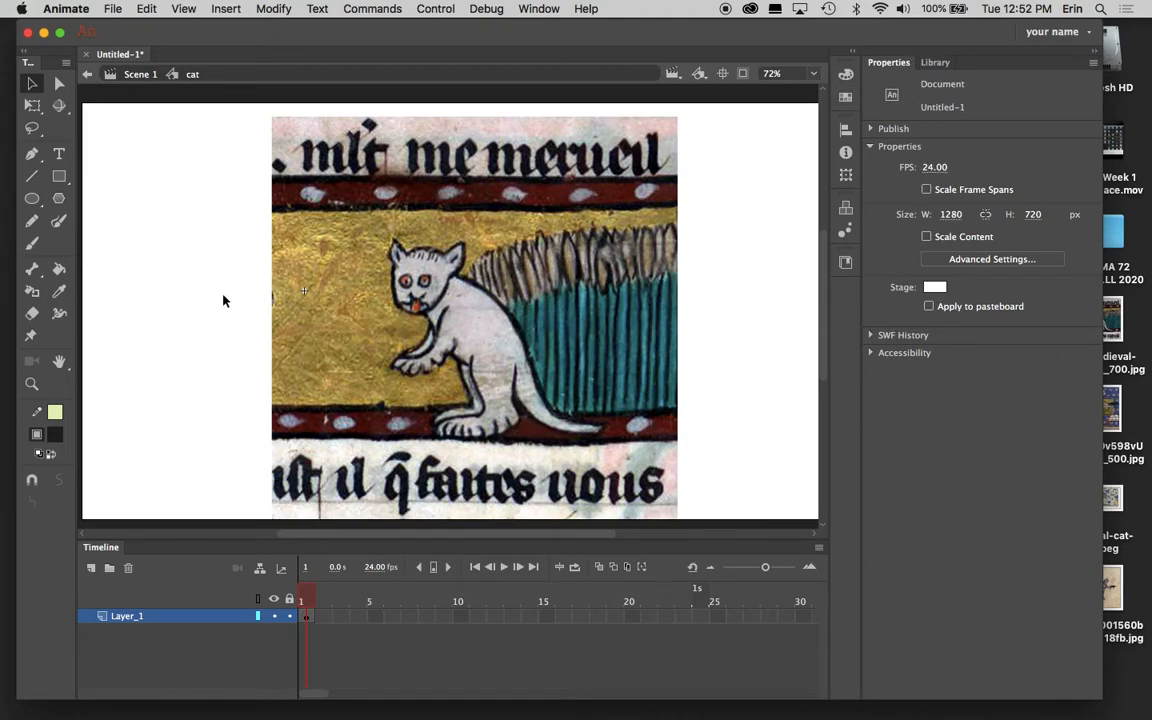
pyautogui.click(418, 313)
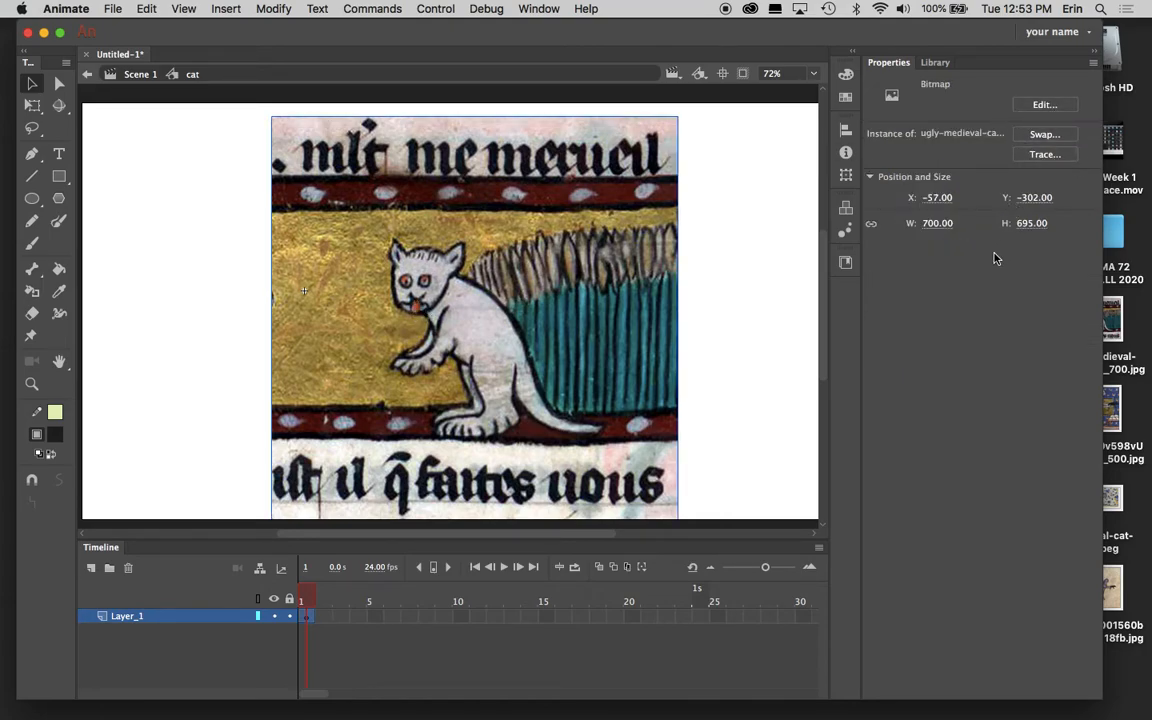
# - Apply an Alpha color effect of 45% to frame 1 of Layer_1
pyautogui.click(307, 618)
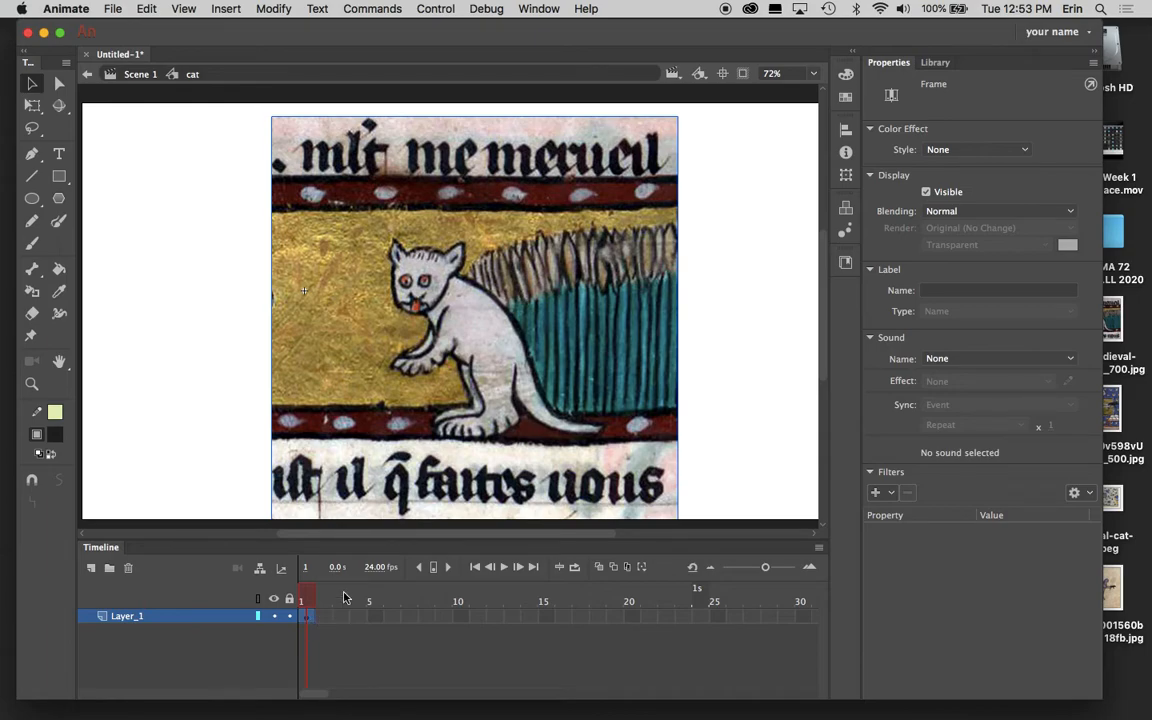
pyautogui.click(1020, 150)
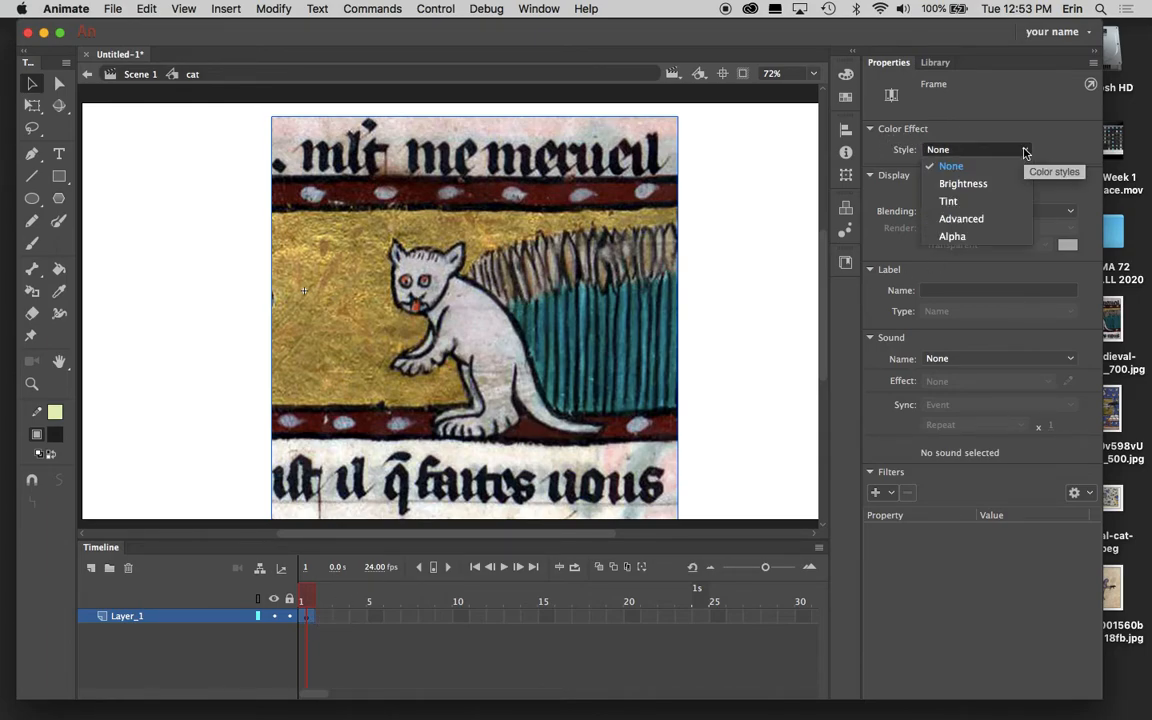
pyautogui.click(995, 237)
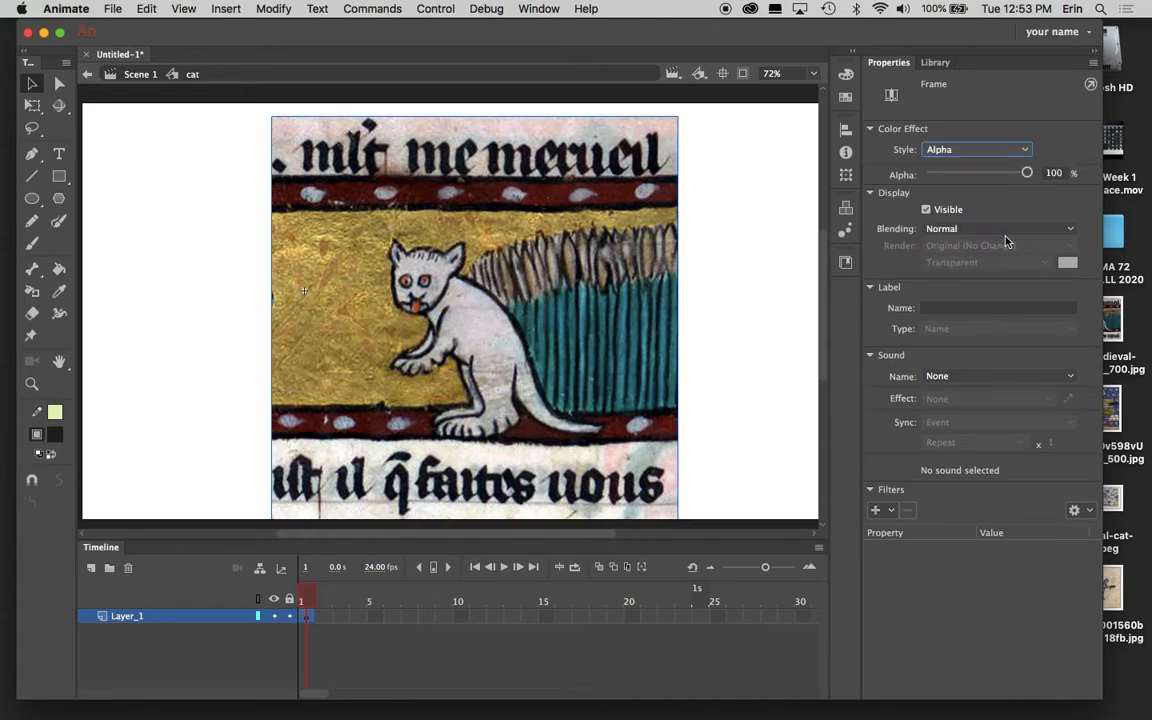
pyautogui.click(973, 174)
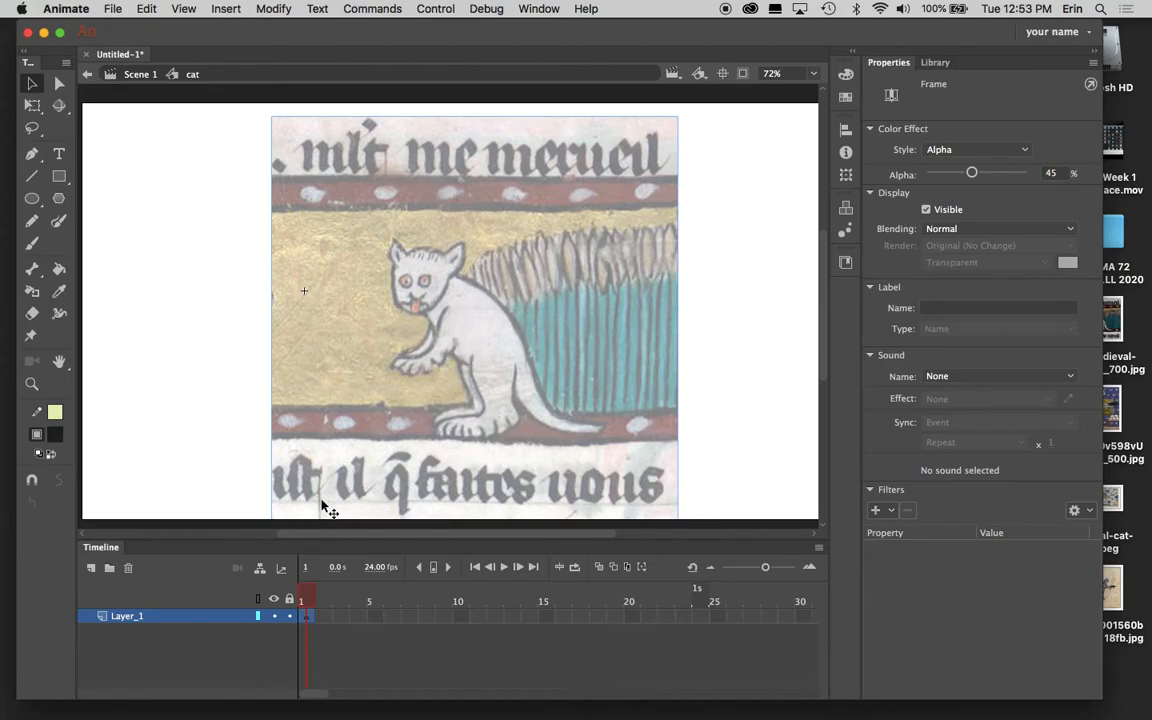
# - Add a layer above Layer_1 and name it handdrawn
pyautogui.click(91, 568)
pyautogui.doubleClick(150, 615)
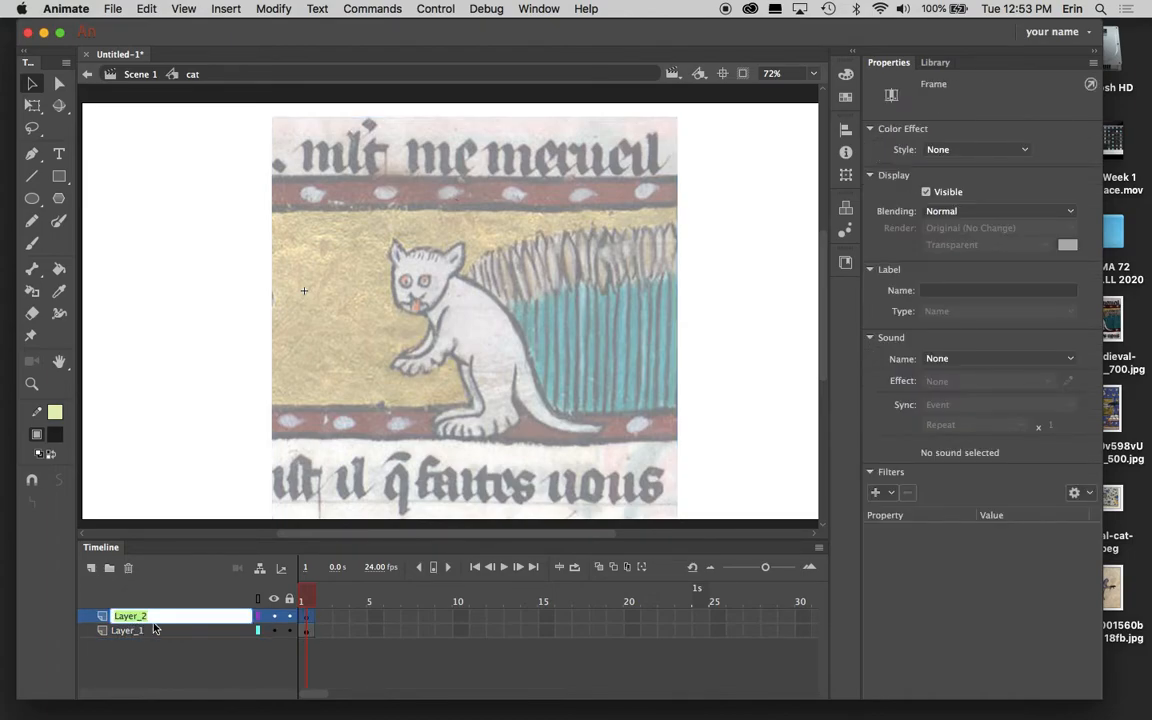
pyautogui.write('ha')
pyautogui.write('nddrawn')
pyautogui.press('Return')
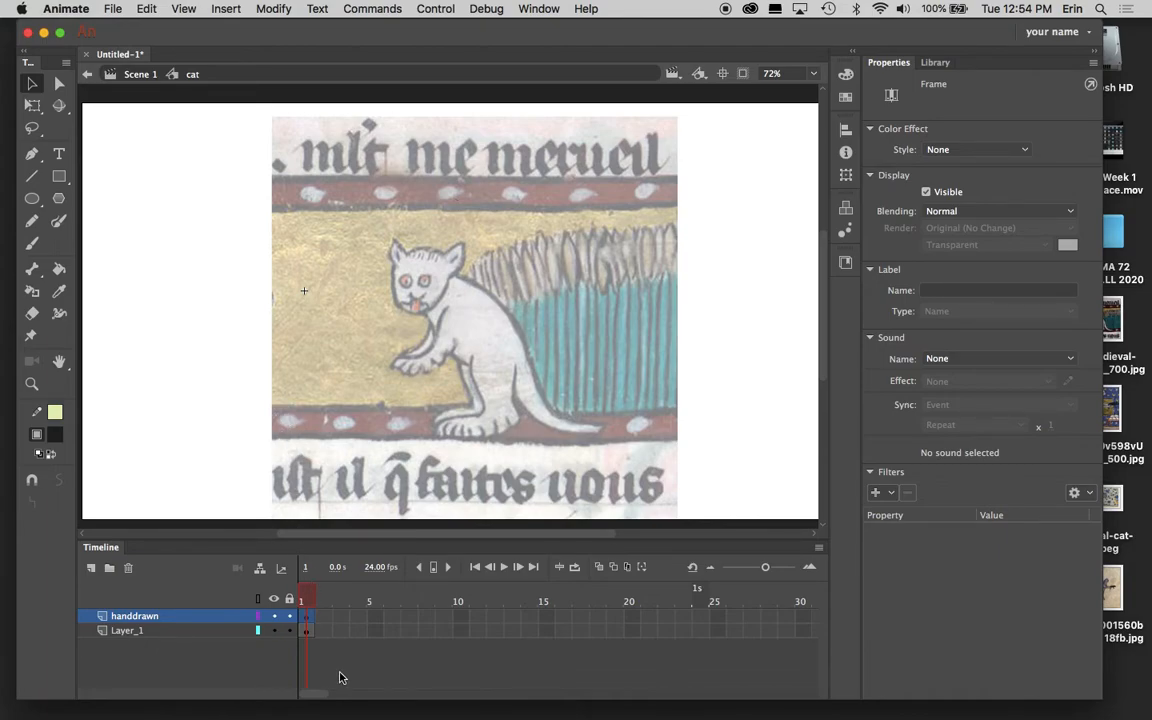
# - Trace the outlines and inner lines of the cat's two ears on the handdrawn layer with the size 6 black Brush
pyautogui.click(32, 246)
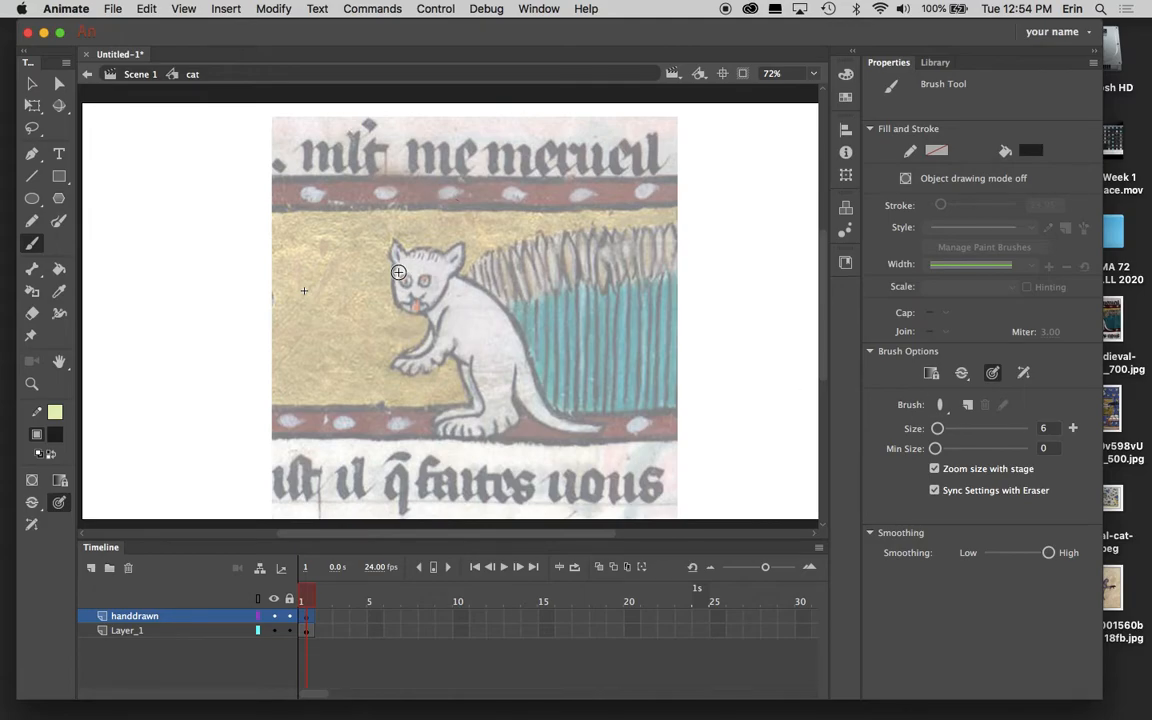
pyautogui.click(792, 73)
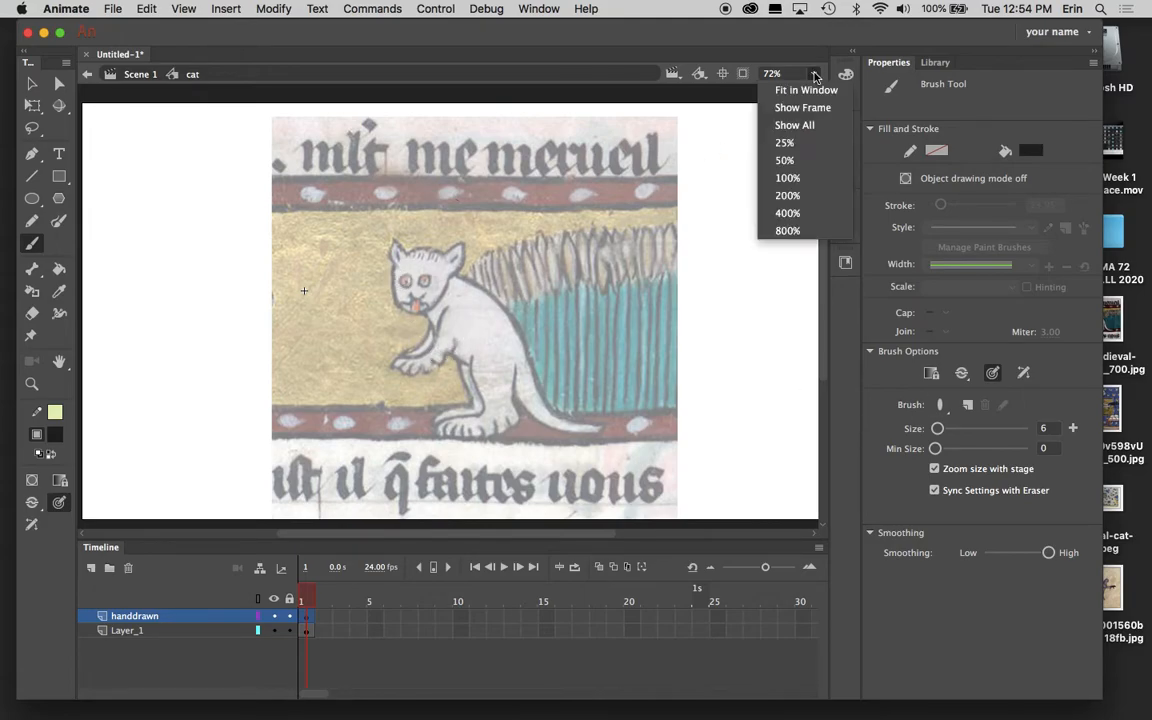
pyautogui.click(805, 191)
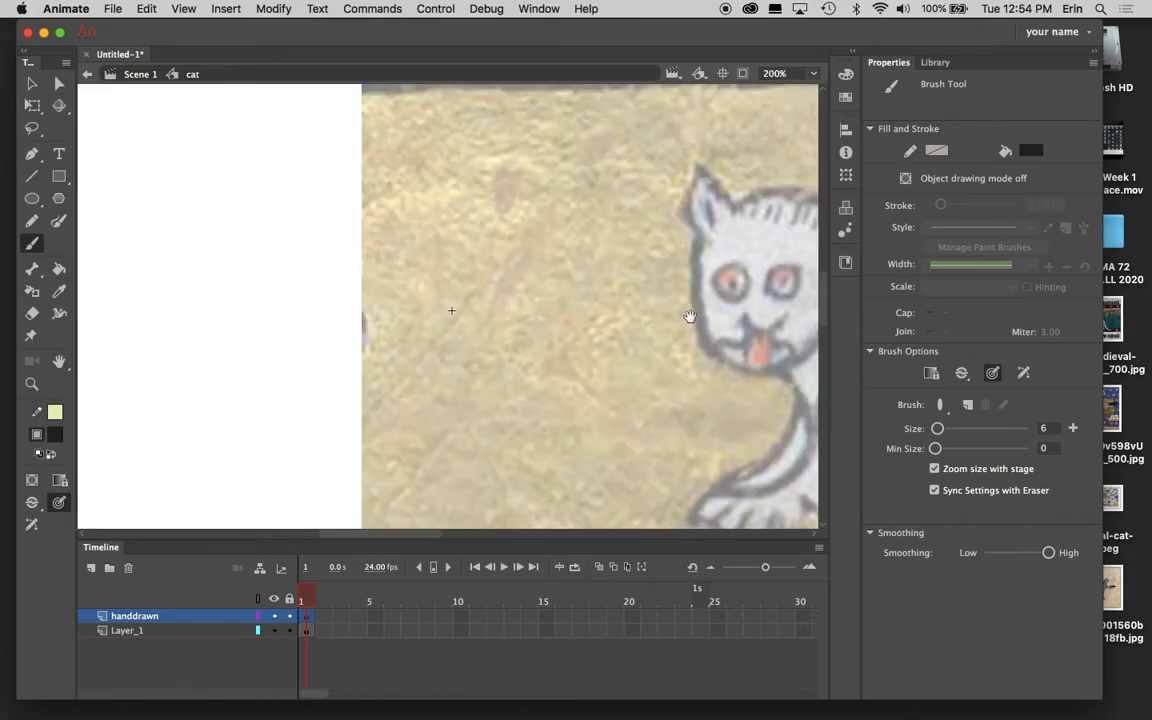
pyautogui.moveTo(668, 312)
pyautogui.mouseDown()
pyautogui.moveTo(229, 273)
pyautogui.moveTo(234, 263)
pyautogui.moveTo(230, 277)
pyautogui.mouseUp()
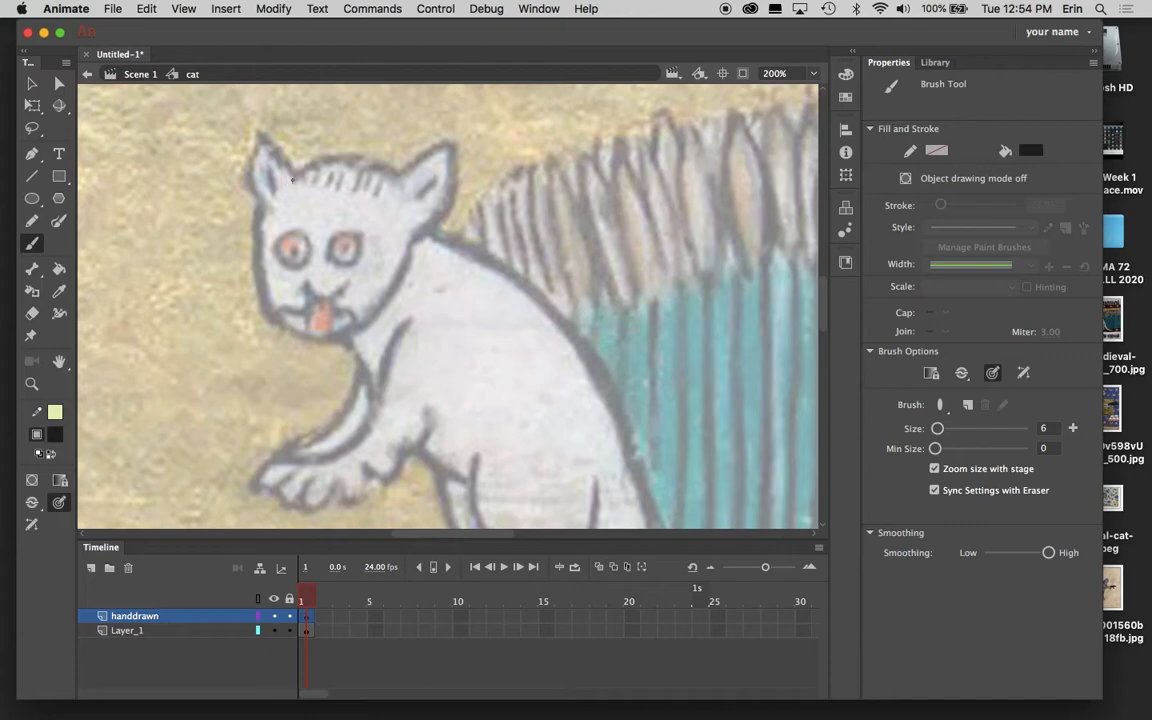
pyautogui.moveTo(258, 130)
pyautogui.mouseDown()
pyautogui.moveTo(250, 182)
pyautogui.moveTo(262, 205)
pyautogui.mouseUp()
pyautogui.moveTo(404, 168)
pyautogui.mouseDown()
pyautogui.moveTo(397, 185)
pyautogui.moveTo(452, 140)
pyautogui.mouseUp()
pyautogui.moveTo(447, 208); pyautogui.dragTo(415, 241)
pyautogui.moveTo(421, 197); pyautogui.dragTo(437, 175)
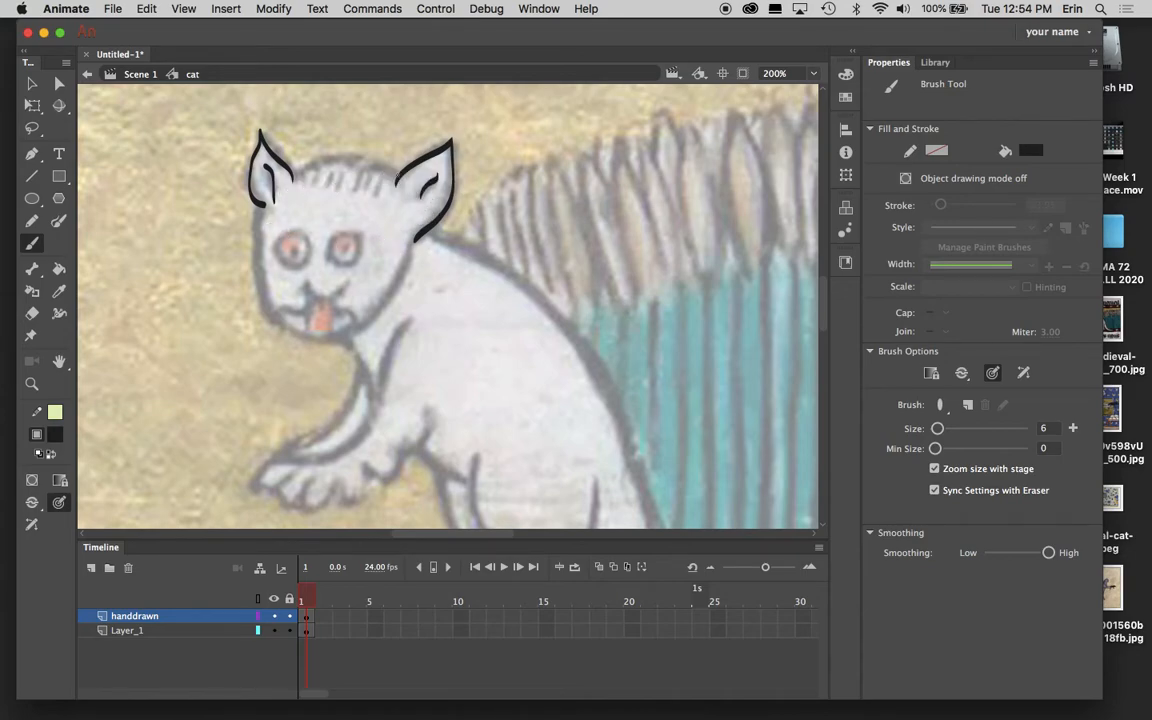
# - Trace the cat's head outline with the short forehead hairs, and the front line of the neck
pyautogui.moveTo(386, 162)
pyautogui.mouseDown()
pyautogui.moveTo(318, 154)
pyautogui.moveTo(292, 180)
pyautogui.mouseUp()
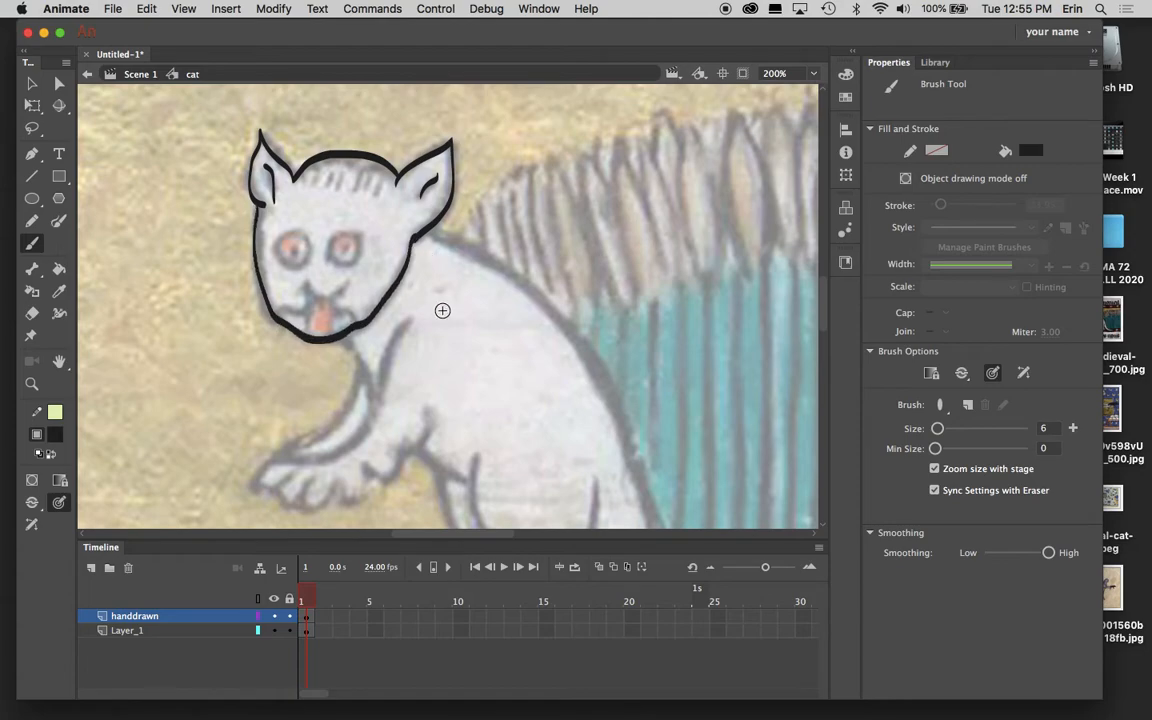
pyautogui.moveTo(374, 178)
pyautogui.mouseDown()
pyautogui.moveTo(378, 195)
pyautogui.moveTo(337, 186)
pyautogui.mouseUp()
pyautogui.moveTo(322, 172)
pyautogui.mouseDown()
pyautogui.moveTo(320, 186)
pyautogui.moveTo(297, 183)
pyautogui.mouseUp()
pyautogui.moveTo(372, 395); pyautogui.dragTo(377, 401)
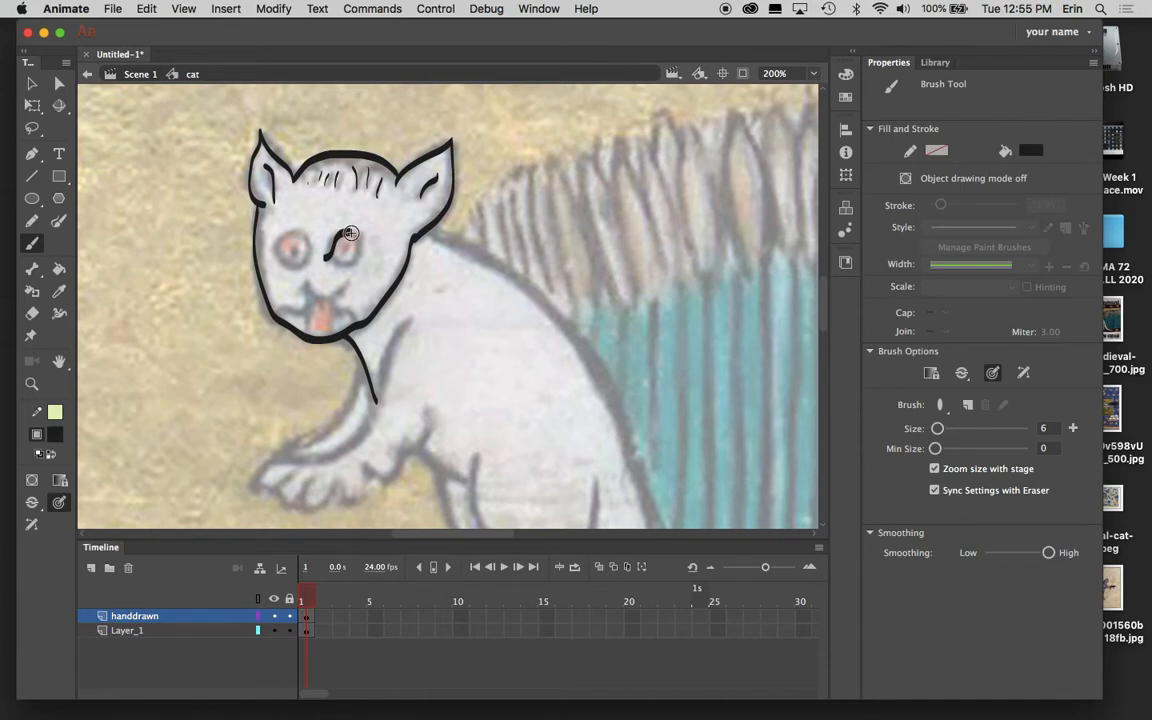
# - Undo the stray eye stroke and trace the cat's facial features: both eyes, nose, tongue and mouth
pyautogui.press('super+z')
pyautogui.moveTo(316, 297); pyautogui.dragTo(342, 287)
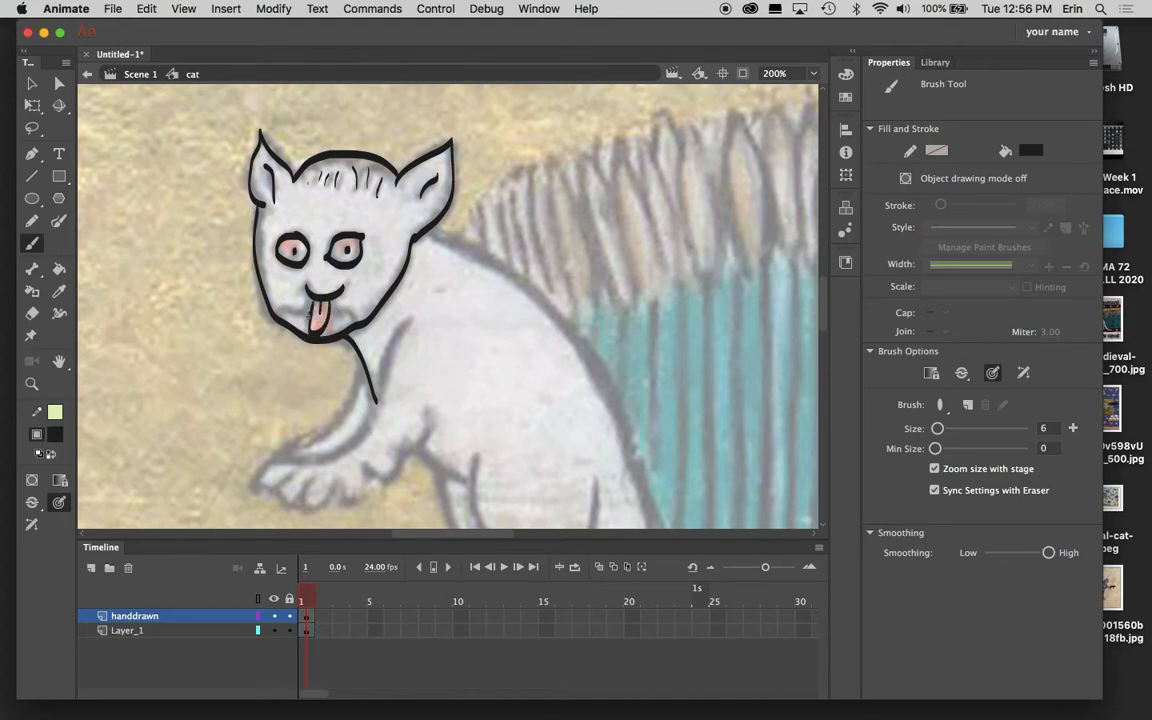
pyautogui.moveTo(291, 308)
pyautogui.mouseDown()
pyautogui.moveTo(282, 313)
pyautogui.moveTo(357, 318)
pyautogui.mouseUp()
# - Trace the cat's back and tail with the Brush at 100% zoom, undoing strokes that miss the reference
pyautogui.moveTo(823, 283); pyautogui.dragTo(825, 308)
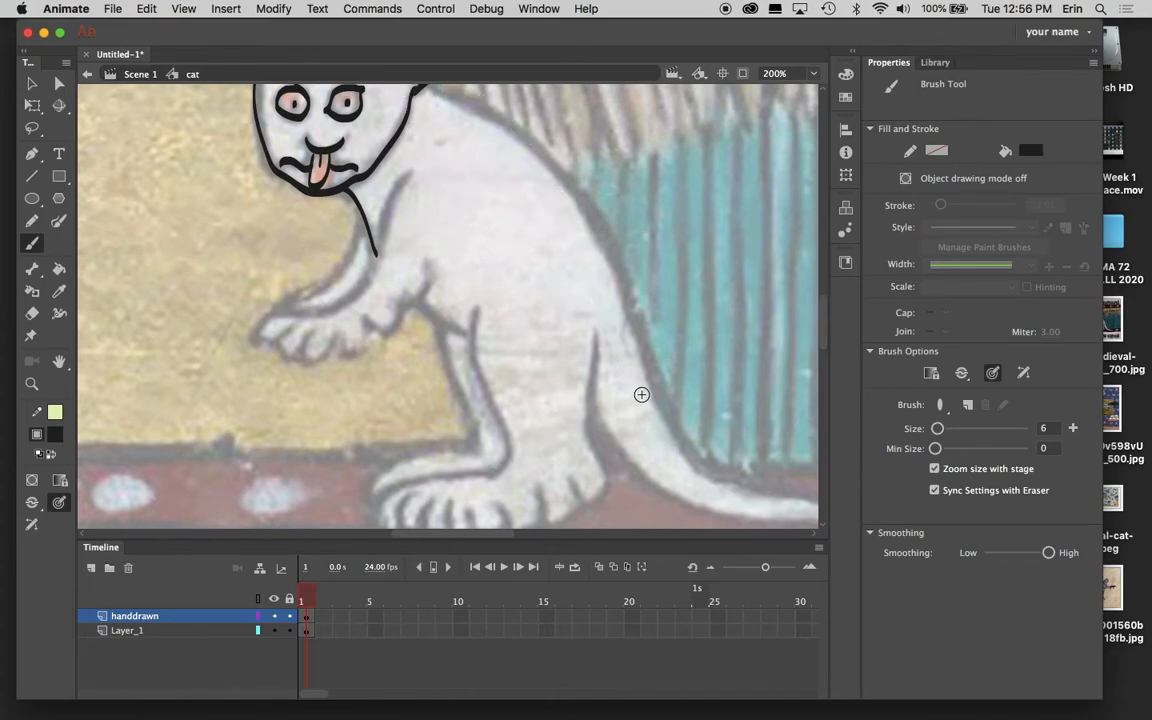
pyautogui.click(814, 74)
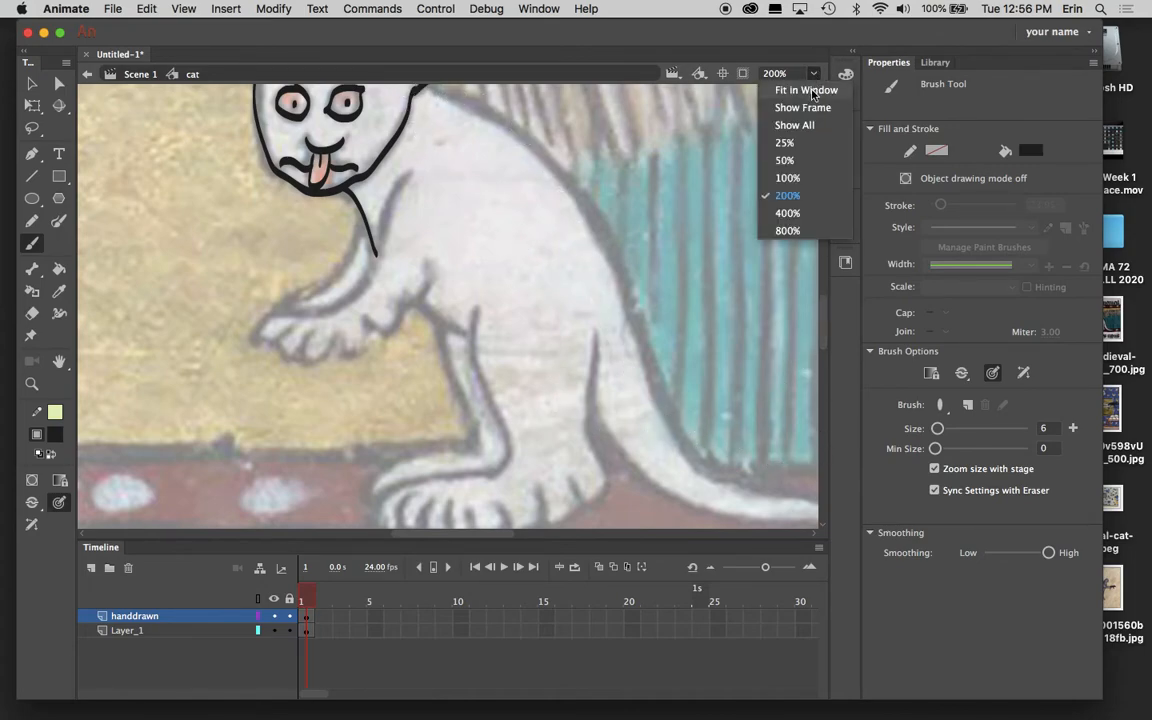
pyautogui.click(785, 178)
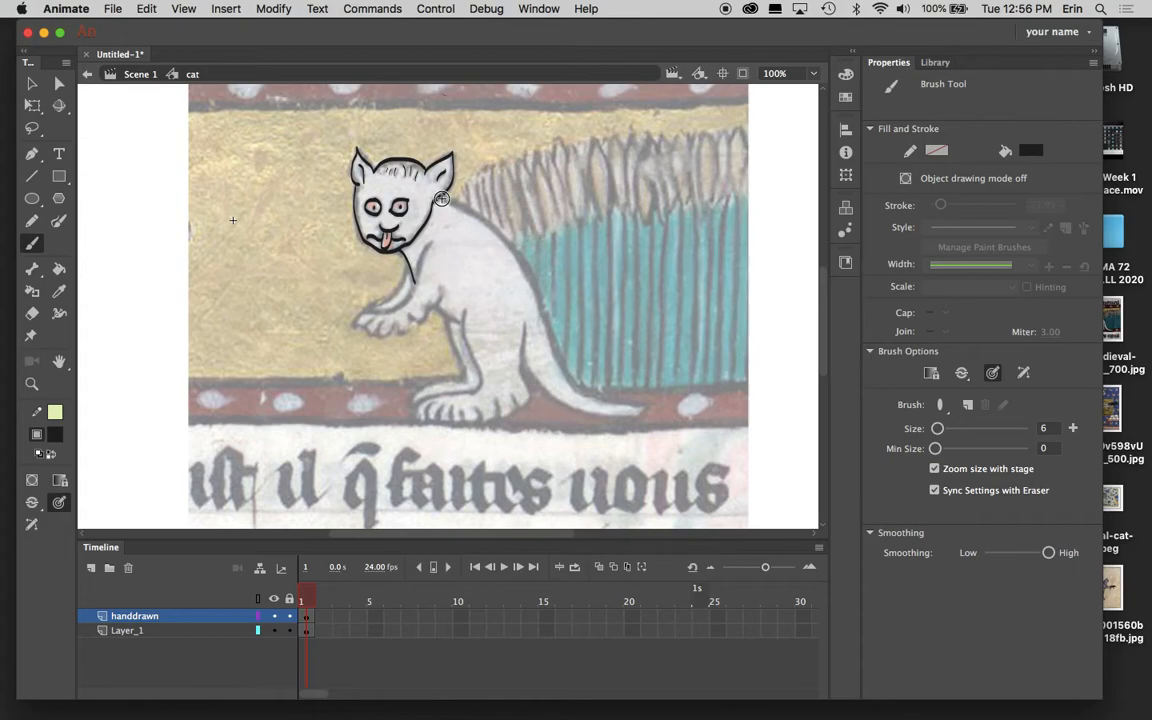
pyautogui.moveTo(448, 203); pyautogui.dragTo(507, 238)
pyautogui.press('super+z')
pyautogui.moveTo(640, 406); pyautogui.dragTo(627, 403)
pyautogui.press('z')
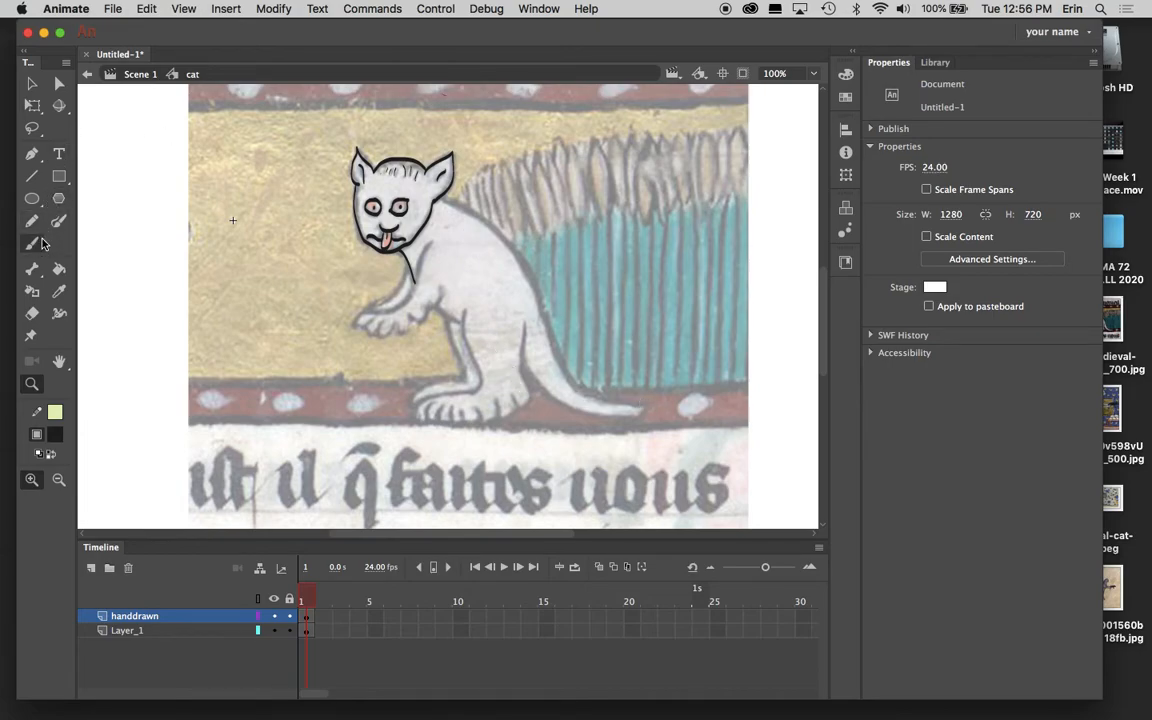
pyautogui.press('b')
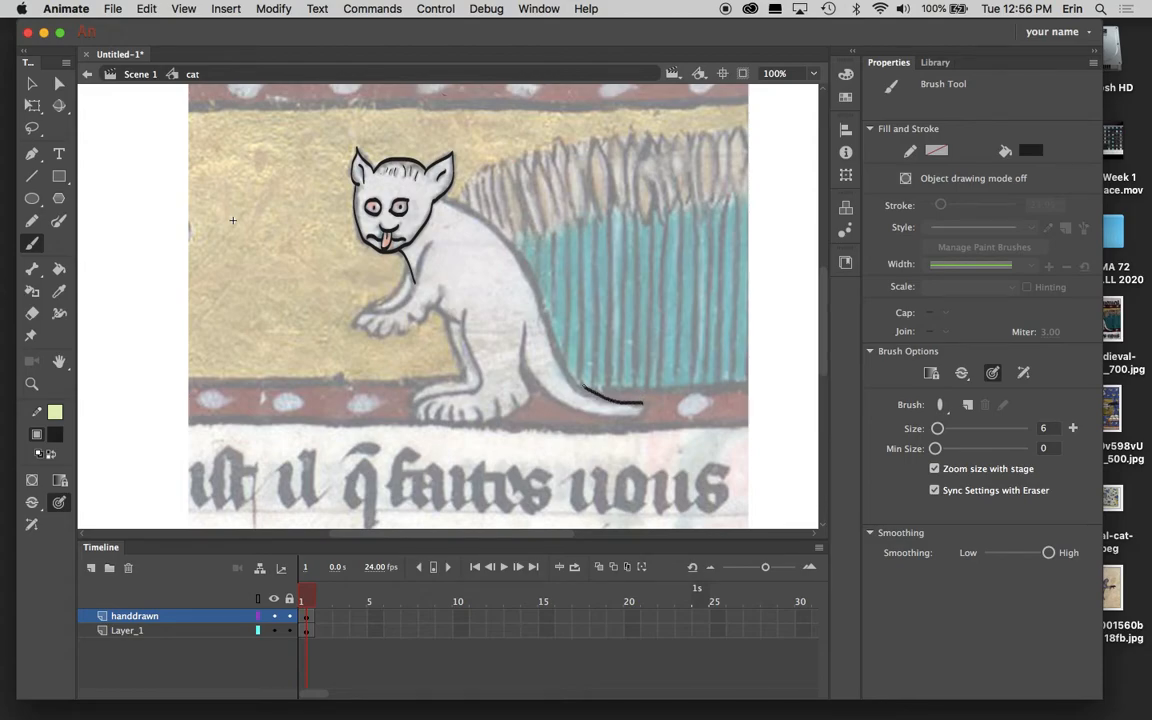
pyautogui.moveTo(558, 353); pyautogui.dragTo(532, 272)
pyautogui.moveTo(500, 225); pyautogui.dragTo(460, 197)
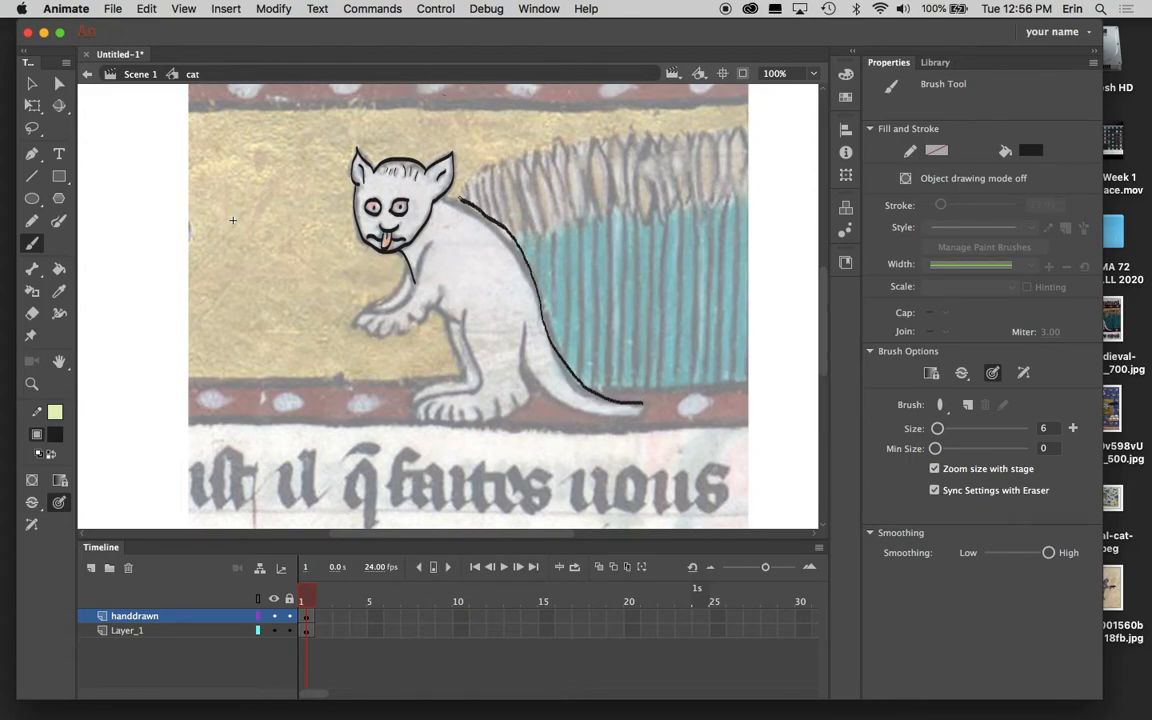
pyautogui.press('super+z')
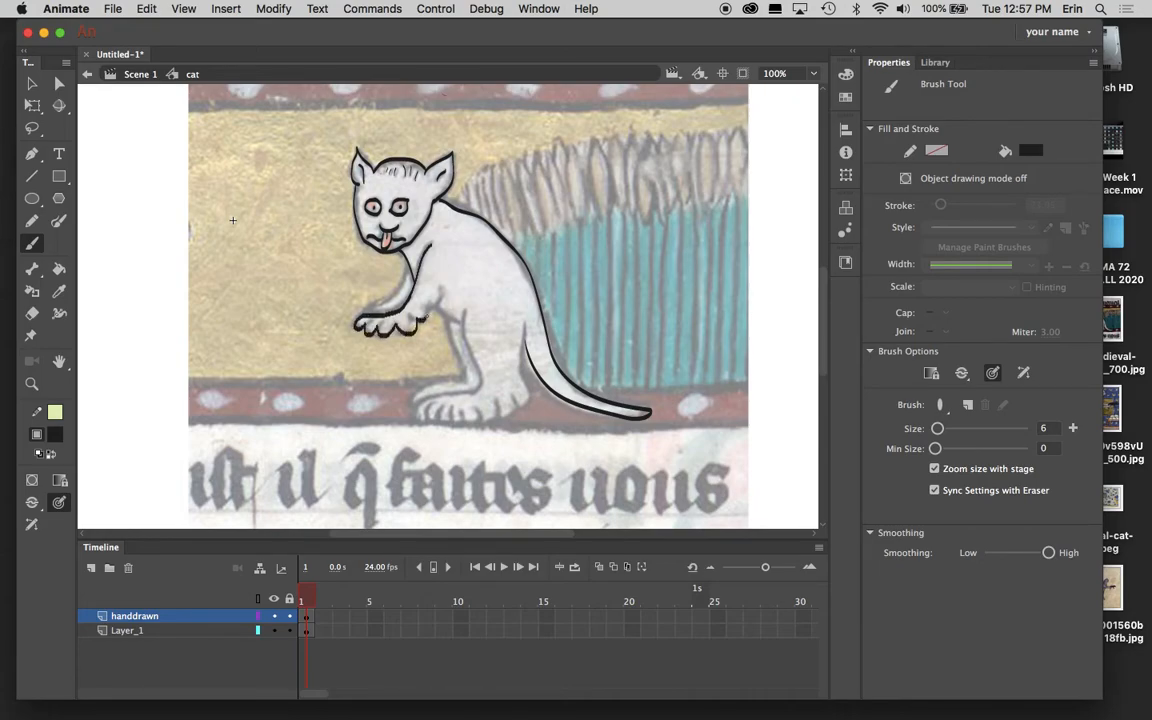
# - Trace the cat's remaining lower lines: the far front leg, the belly, and the hind legs with their feet
pyautogui.moveTo(438, 298)
pyautogui.mouseDown()
pyautogui.moveTo(437, 288)
pyautogui.moveTo(397, 292)
pyautogui.moveTo(358, 317)
pyautogui.mouseUp()
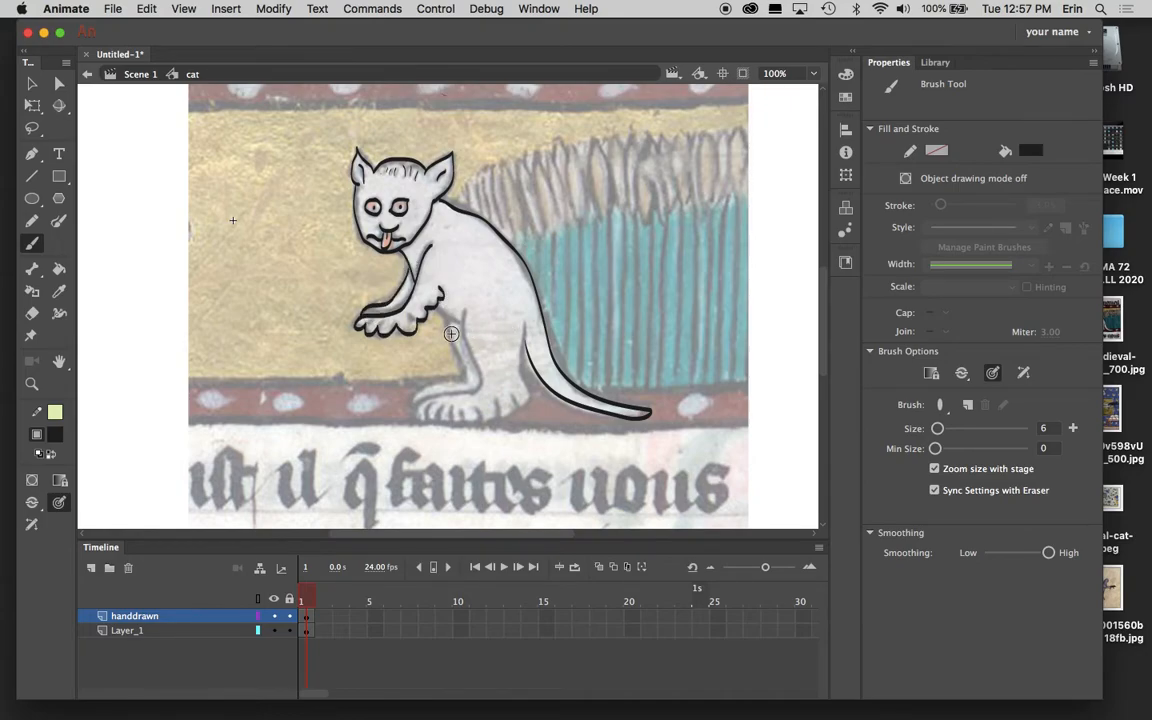
pyautogui.moveTo(437, 304); pyautogui.dragTo(465, 326)
pyautogui.moveTo(472, 392); pyautogui.dragTo(436, 394)
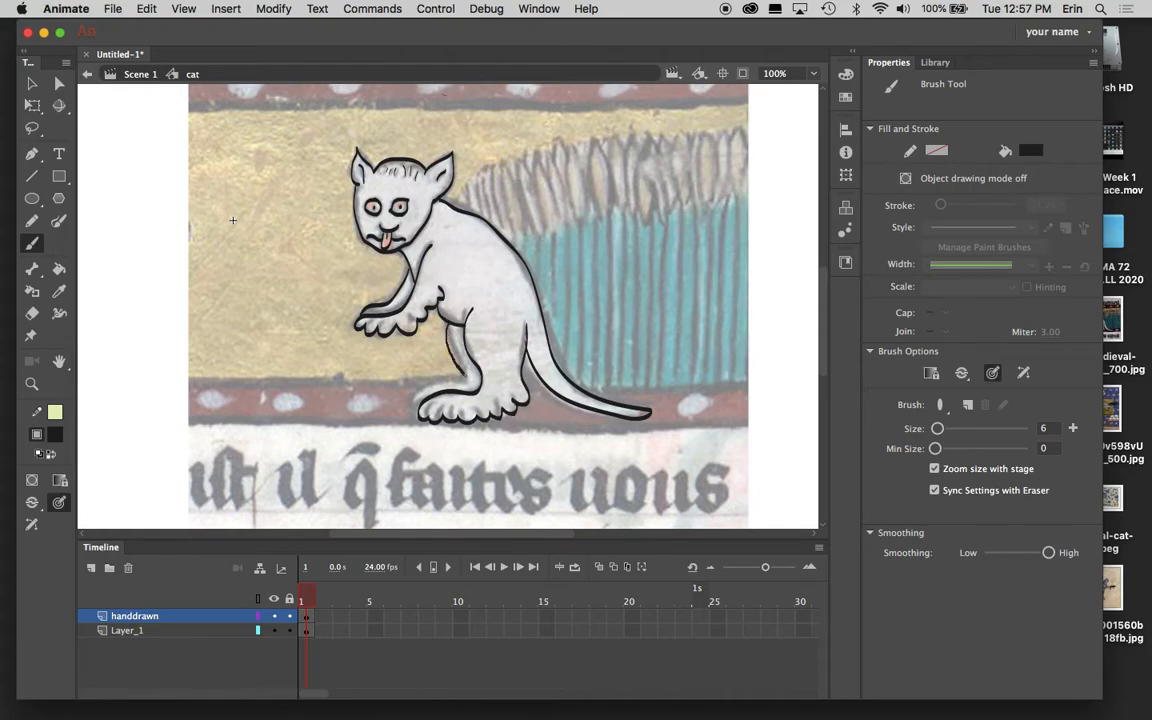
pyautogui.press('super+z')
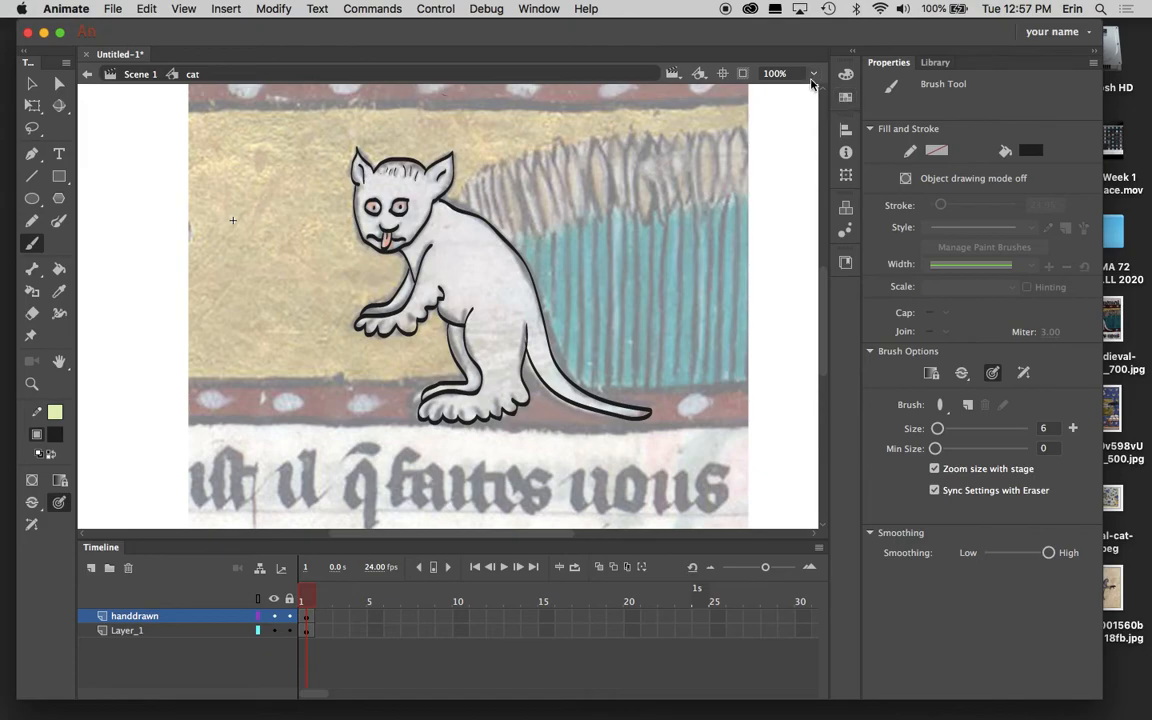
# - Add the short toe lines on the cat's hind foot with the Brush at 200% zoom
pyautogui.click(813, 76)
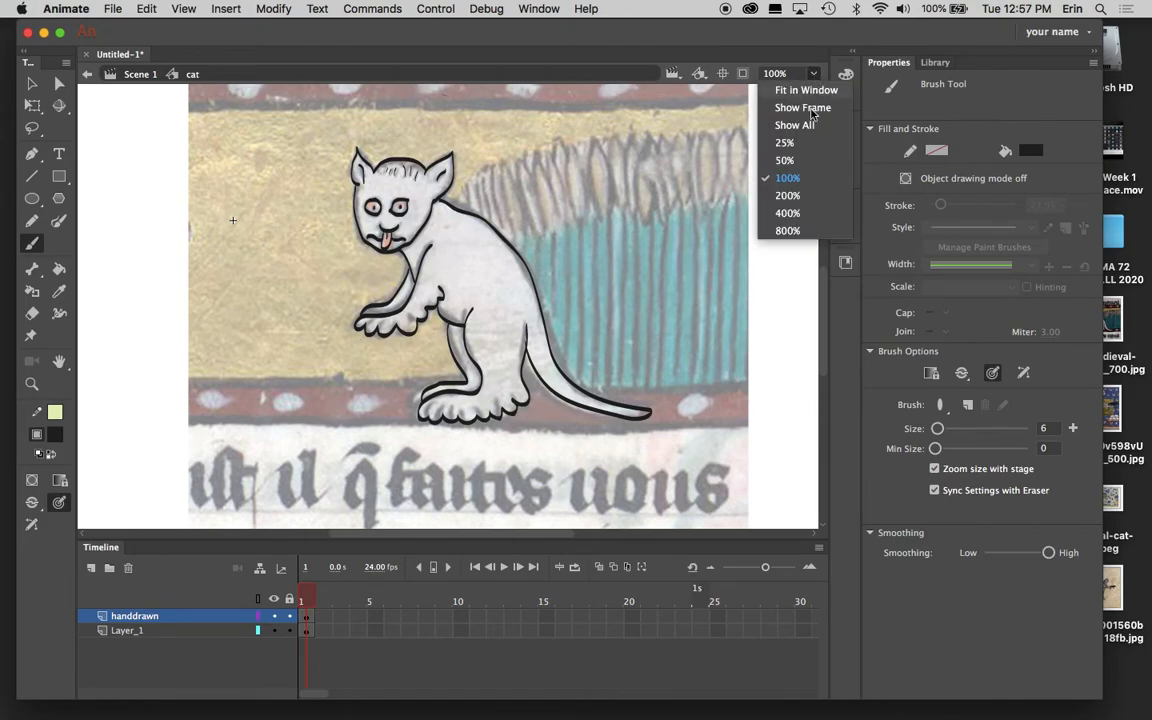
pyautogui.click(788, 196)
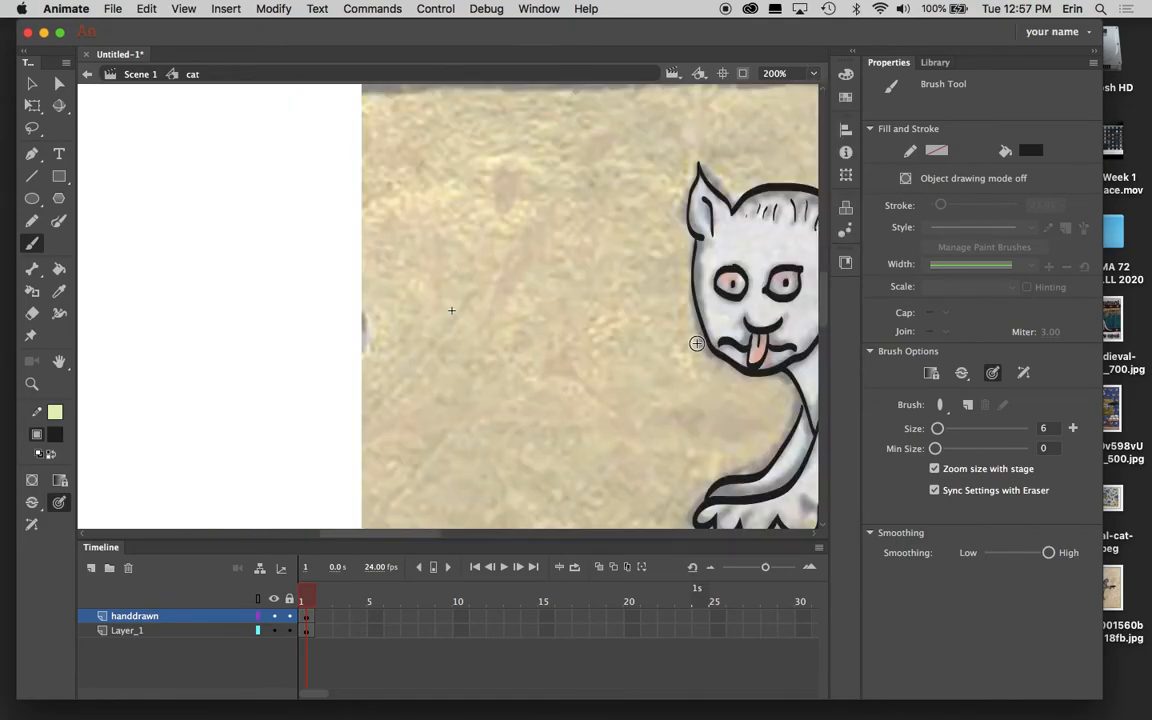
pyautogui.moveTo(612, 429); pyautogui.dragTo(327, 226)
pyautogui.moveTo(613, 352)
pyautogui.mouseDown()
pyautogui.moveTo(618, 300)
pyautogui.moveTo(589, 332)
pyautogui.moveTo(596, 345)
pyautogui.mouseUp()
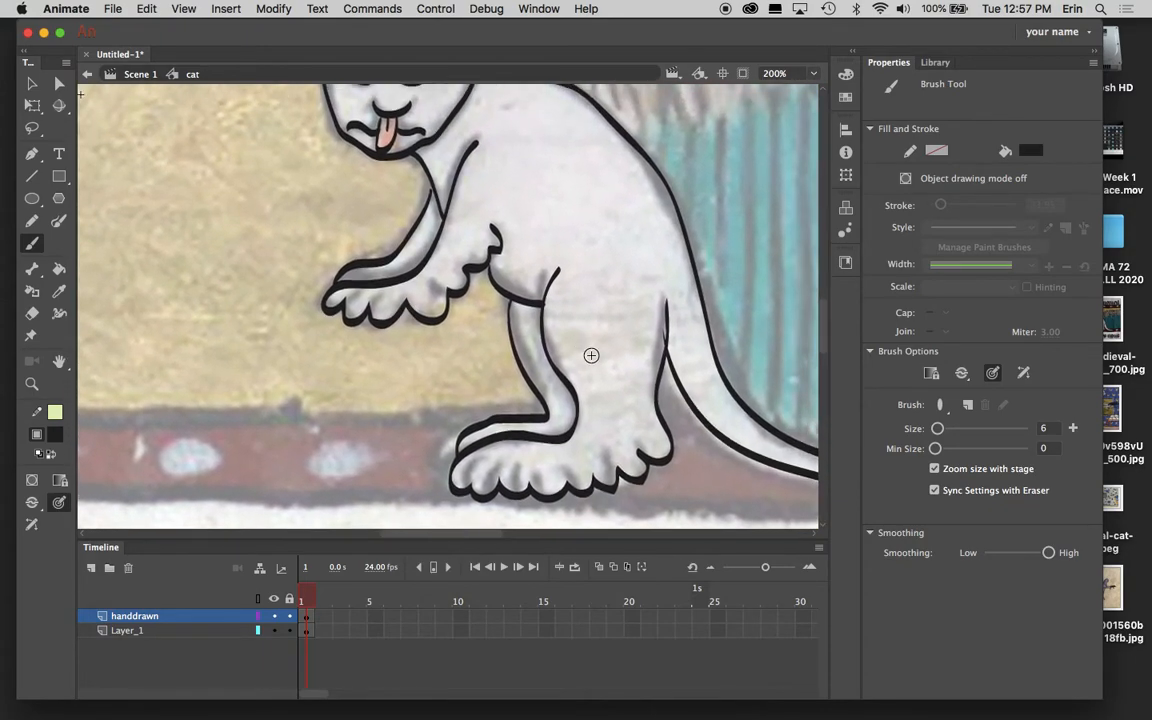
pyautogui.moveTo(479, 466)
pyautogui.mouseDown()
pyautogui.moveTo(474, 489)
pyautogui.moveTo(504, 473)
pyautogui.mouseUp()
pyautogui.scroll(5, 823, 317)
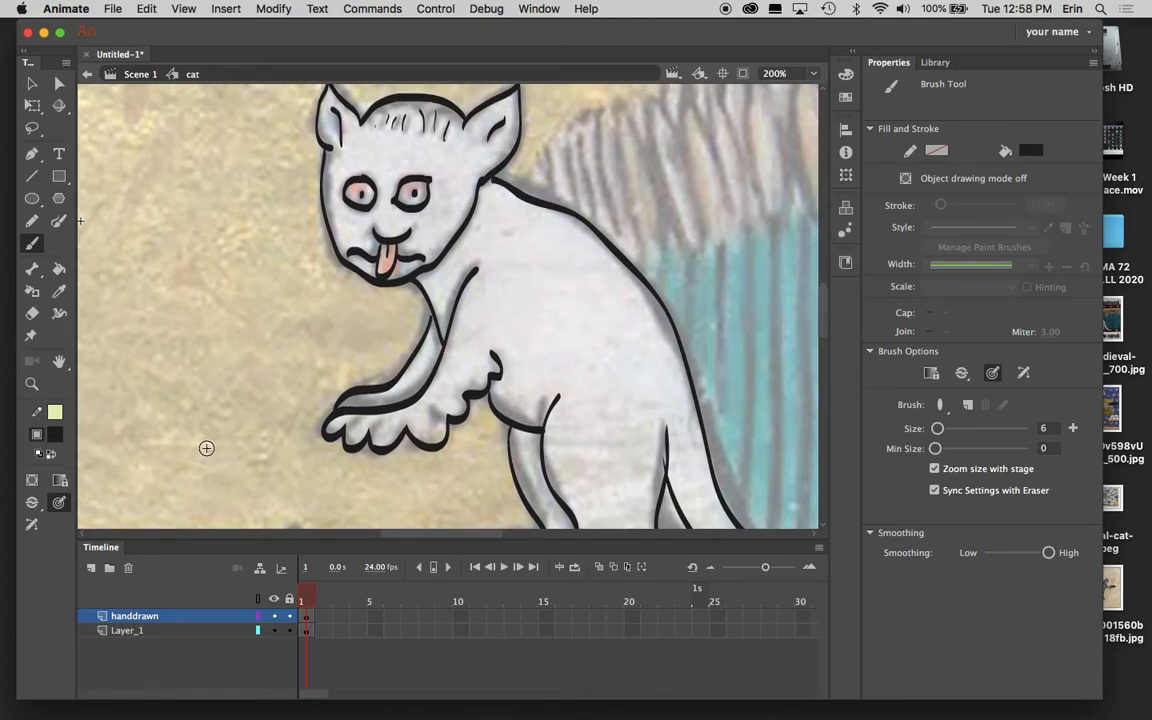
# - Swap the stroke and fill colors for the Paint Bucket and lock Layer_1
pyautogui.click(52, 455)
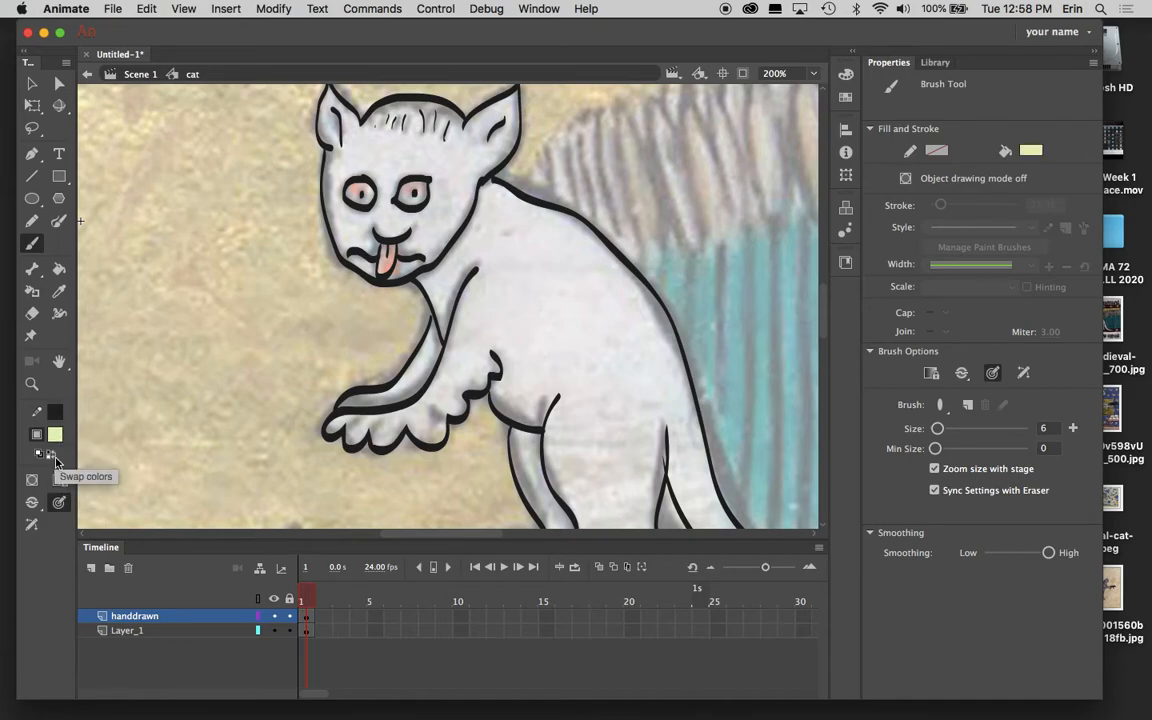
pyautogui.click(59, 270)
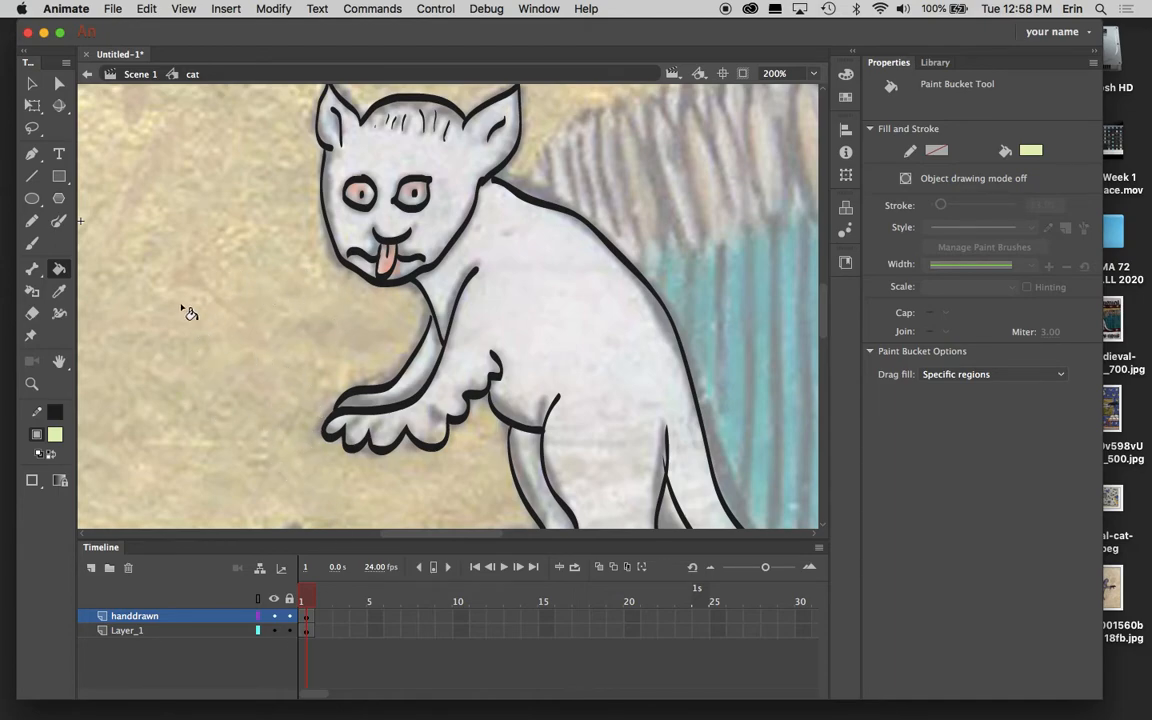
pyautogui.click(289, 631)
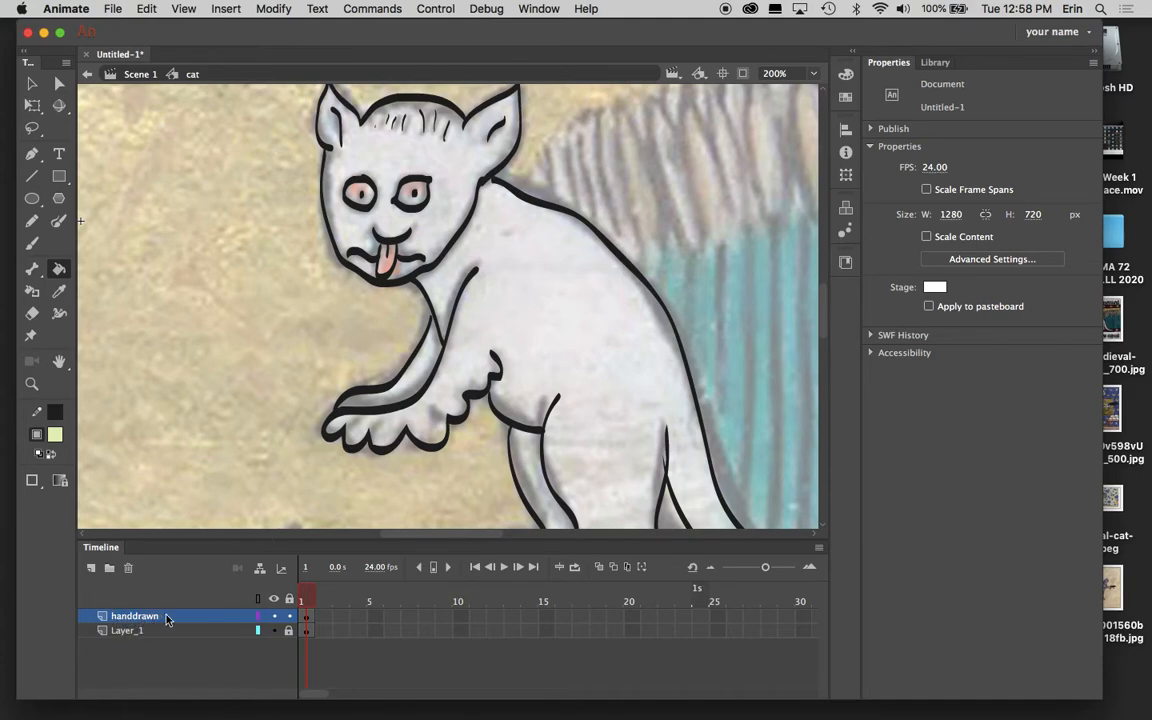
# - Try filling the cat's head on the handdrawn layer with light yellow-green
pyautogui.click(391, 160)
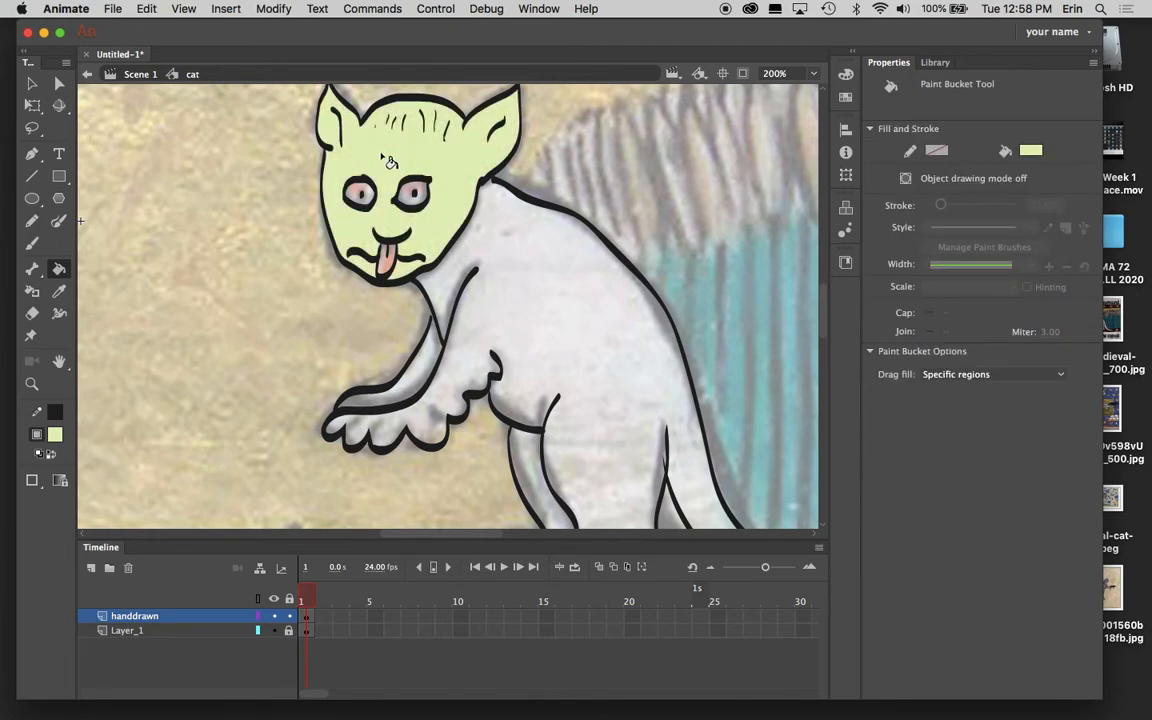
pyautogui.press('super+z')
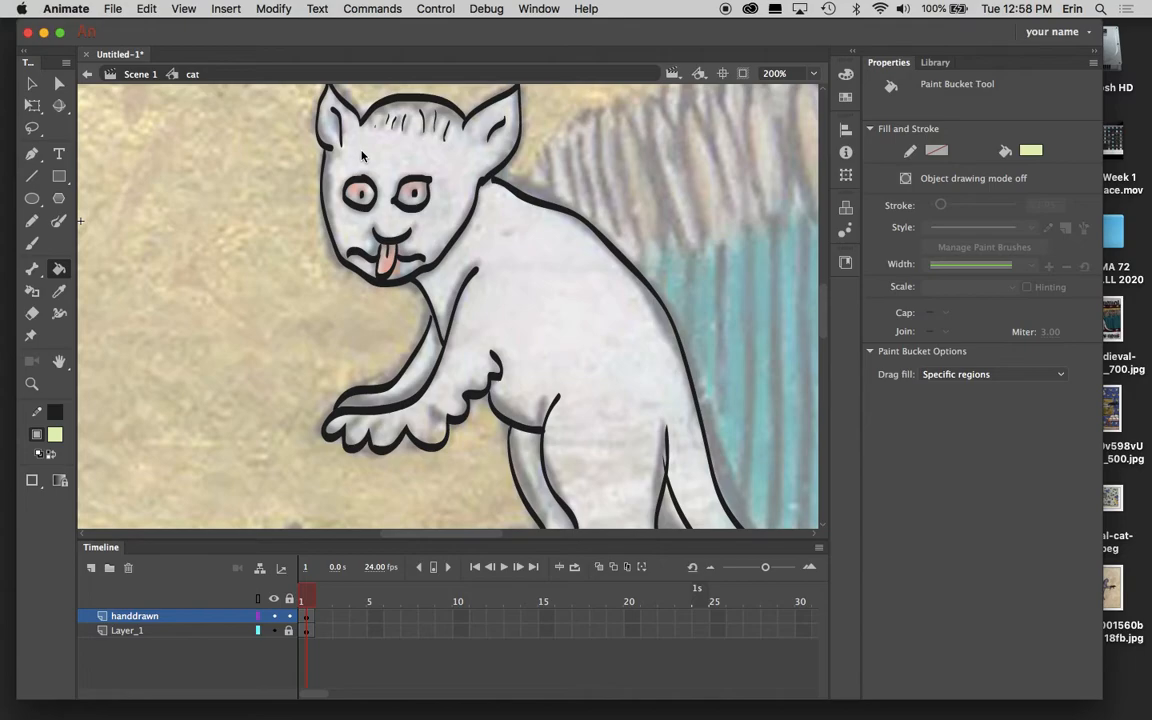
# - Change the fill color to a pale beige in the Color Picker
pyautogui.click(55, 433)
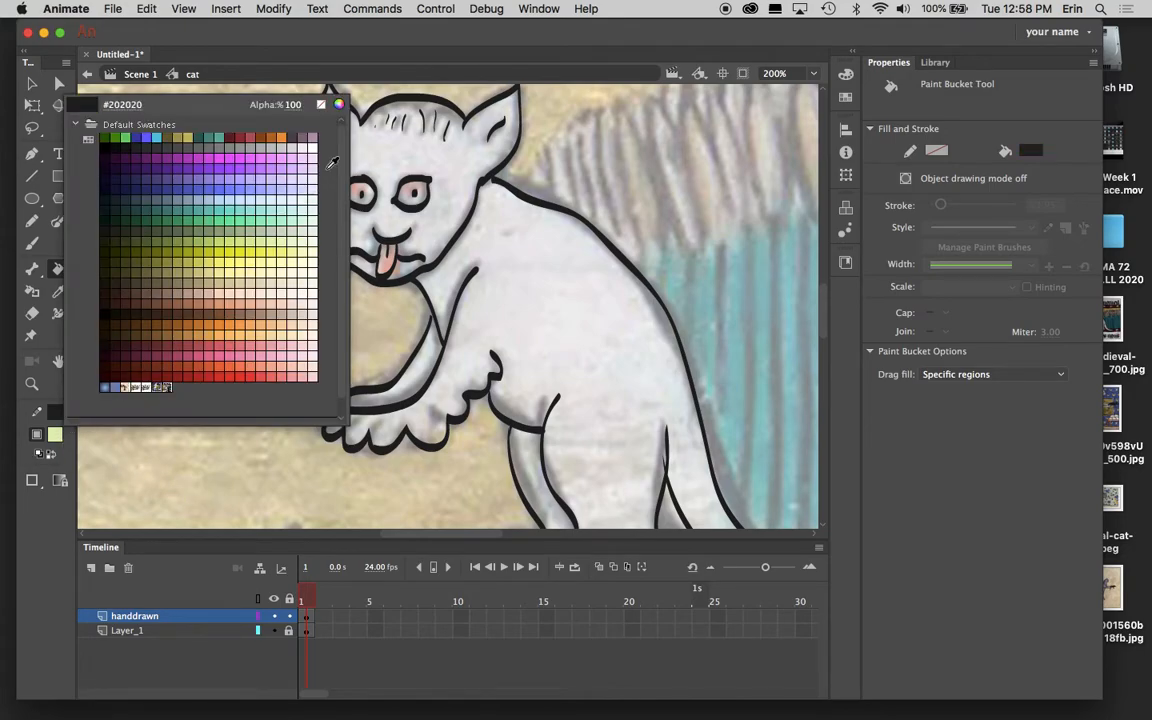
pyautogui.click(339, 104)
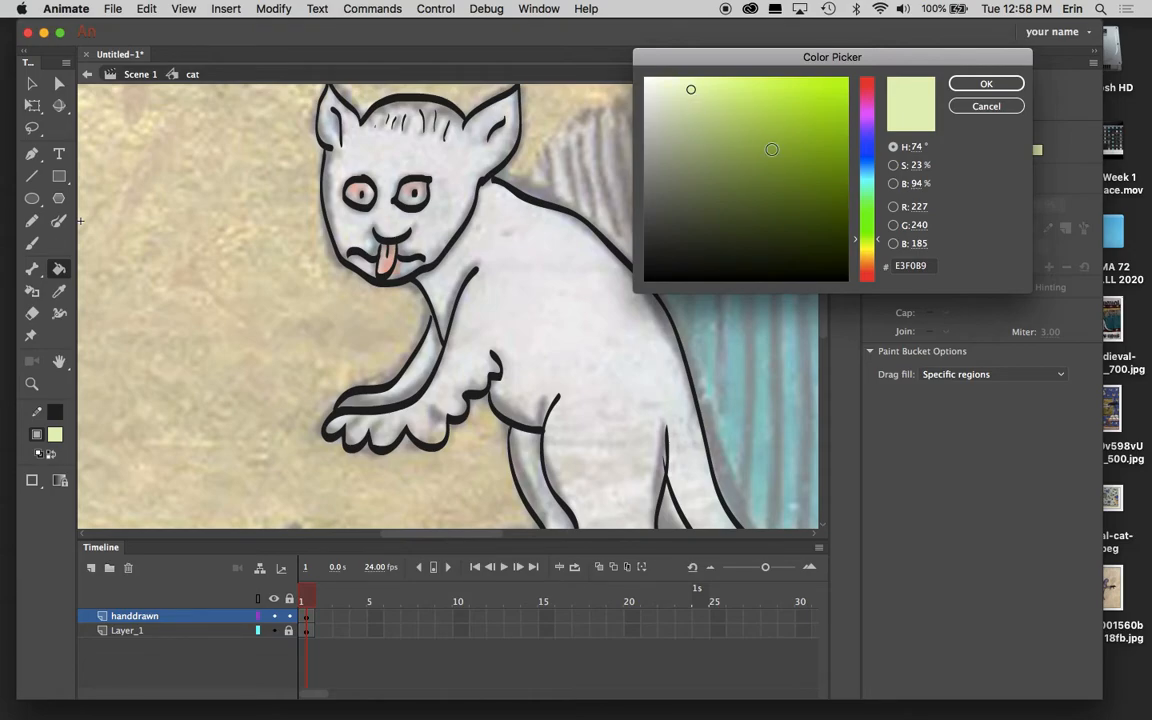
pyautogui.click(879, 256)
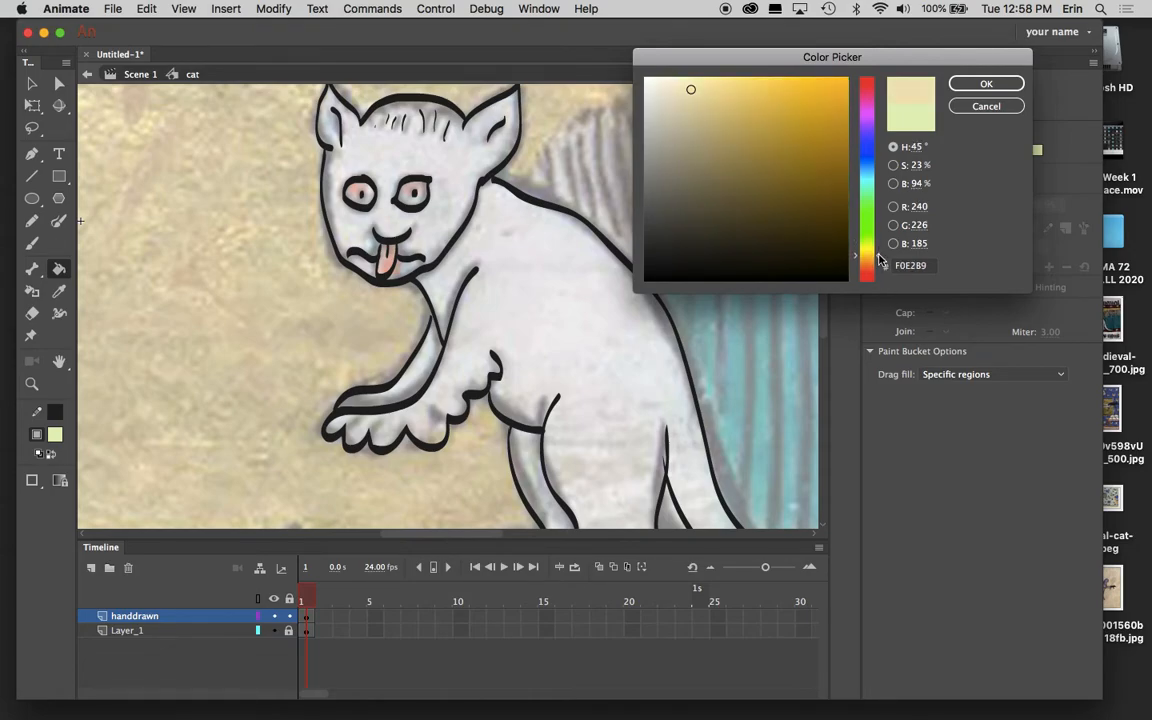
pyautogui.click(878, 254)
pyautogui.moveTo(677, 107); pyautogui.dragTo(669, 104)
pyautogui.click(986, 84)
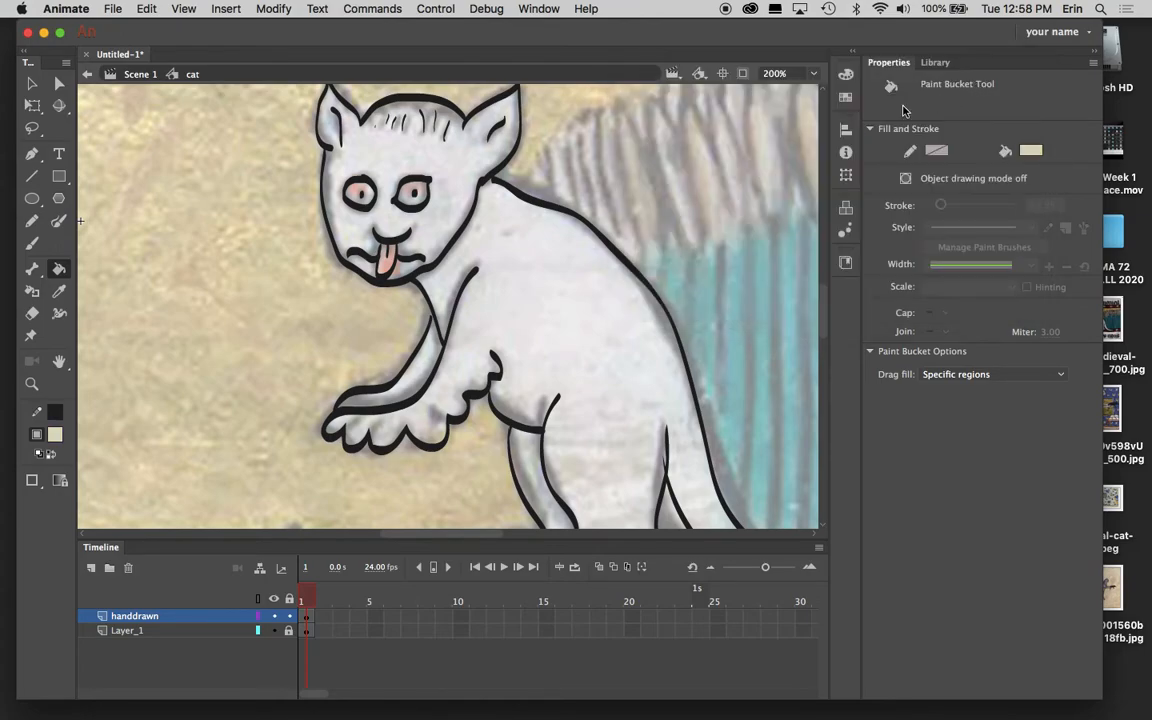
# - Fill the cat's head, body and far hind leg with pale beige on the handdrawn layer using the Paint Bucket
pyautogui.click(404, 157)
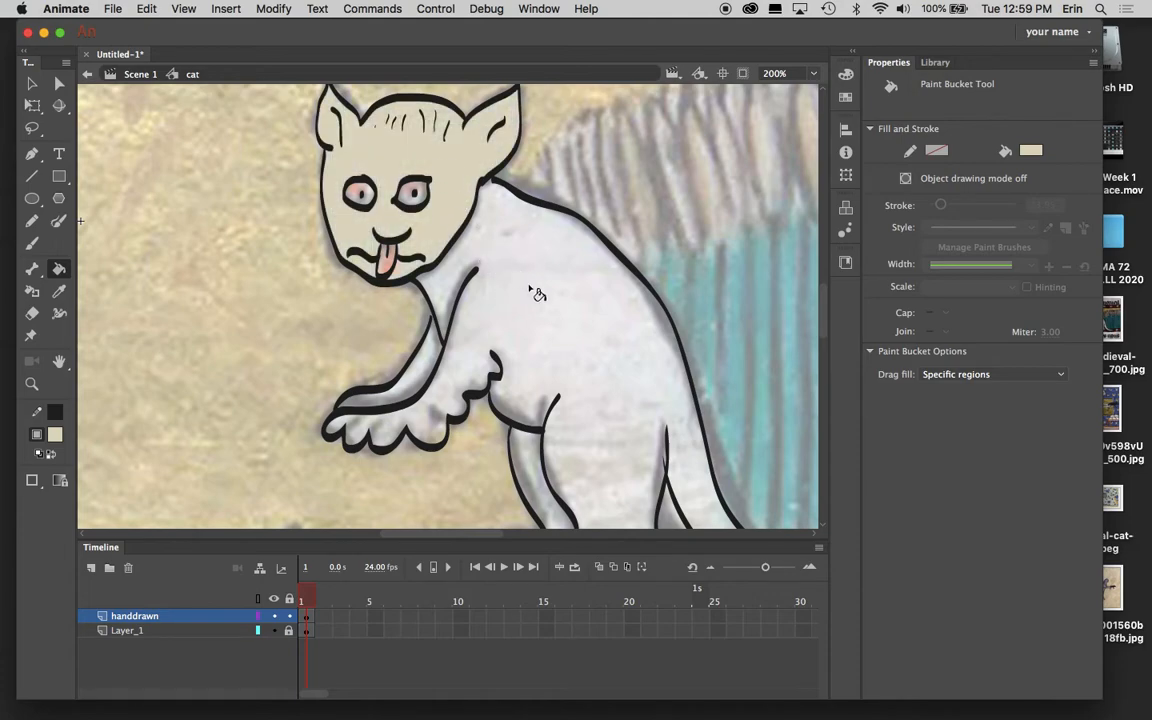
pyautogui.click(560, 327)
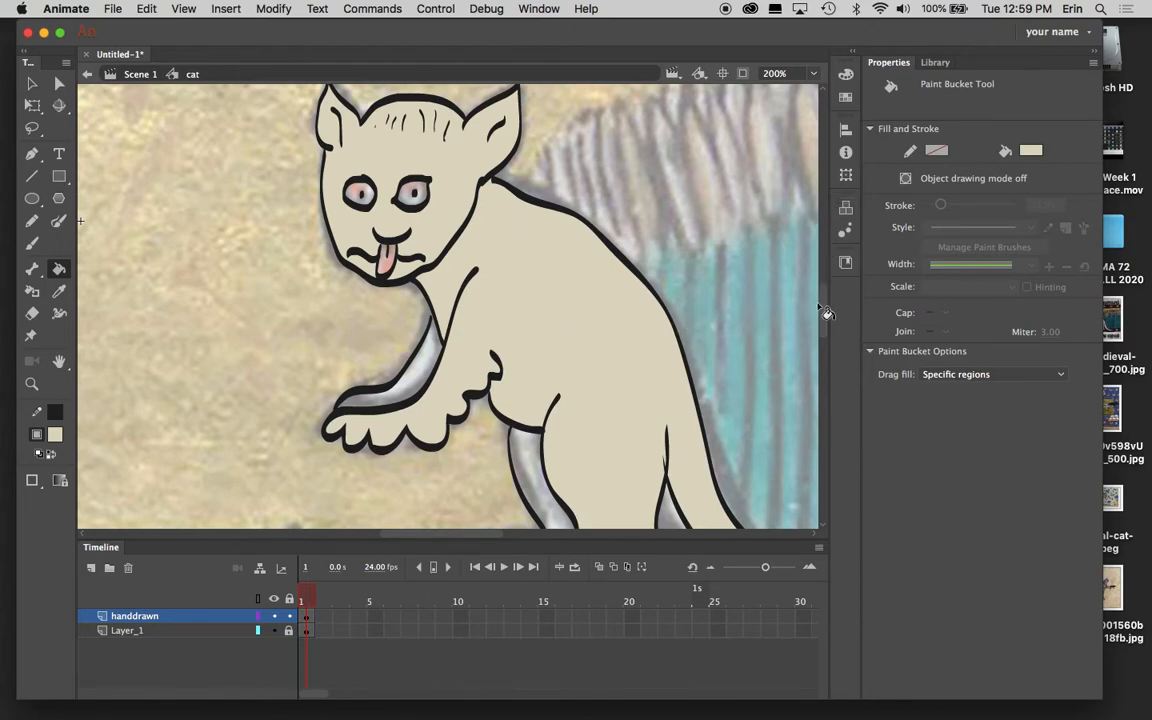
pyautogui.moveTo(826, 320)
pyautogui.mouseDown()
pyautogui.moveTo(824, 363)
pyautogui.moveTo(826, 340)
pyautogui.mouseUp()
pyautogui.click(533, 357)
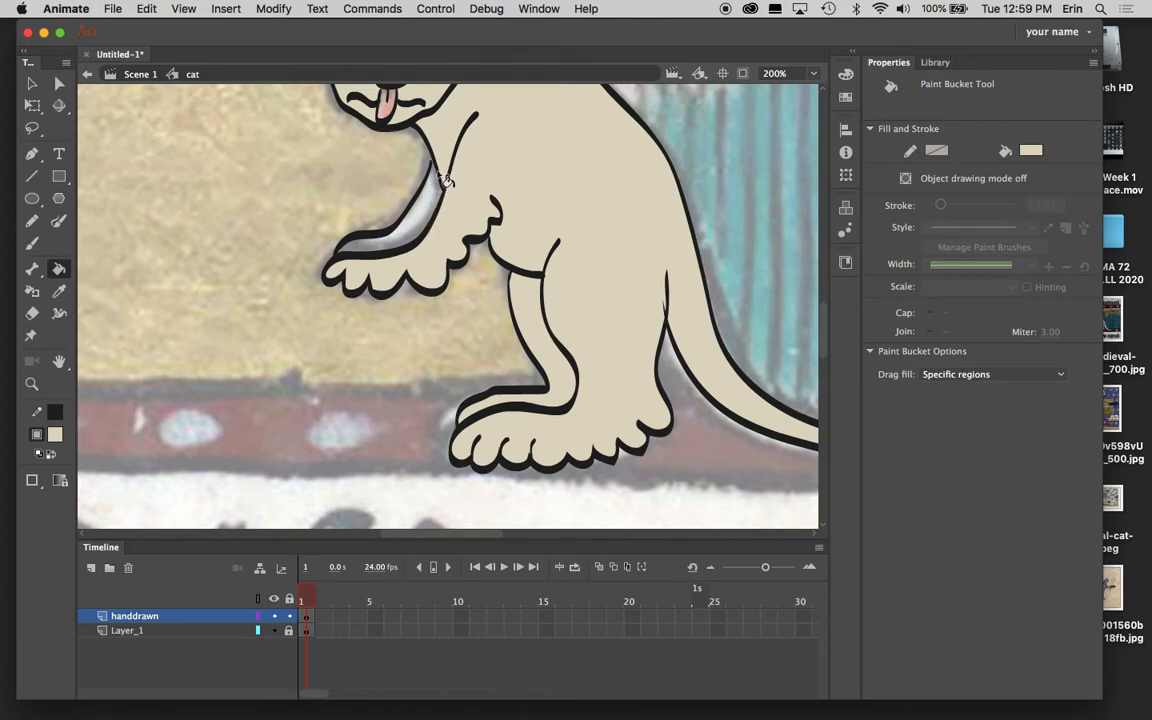
# - Set the Paint Bucket to Close Small Gaps and fill the cat's far front leg with pale beige at 800% zoom
pyautogui.click(816, 76)
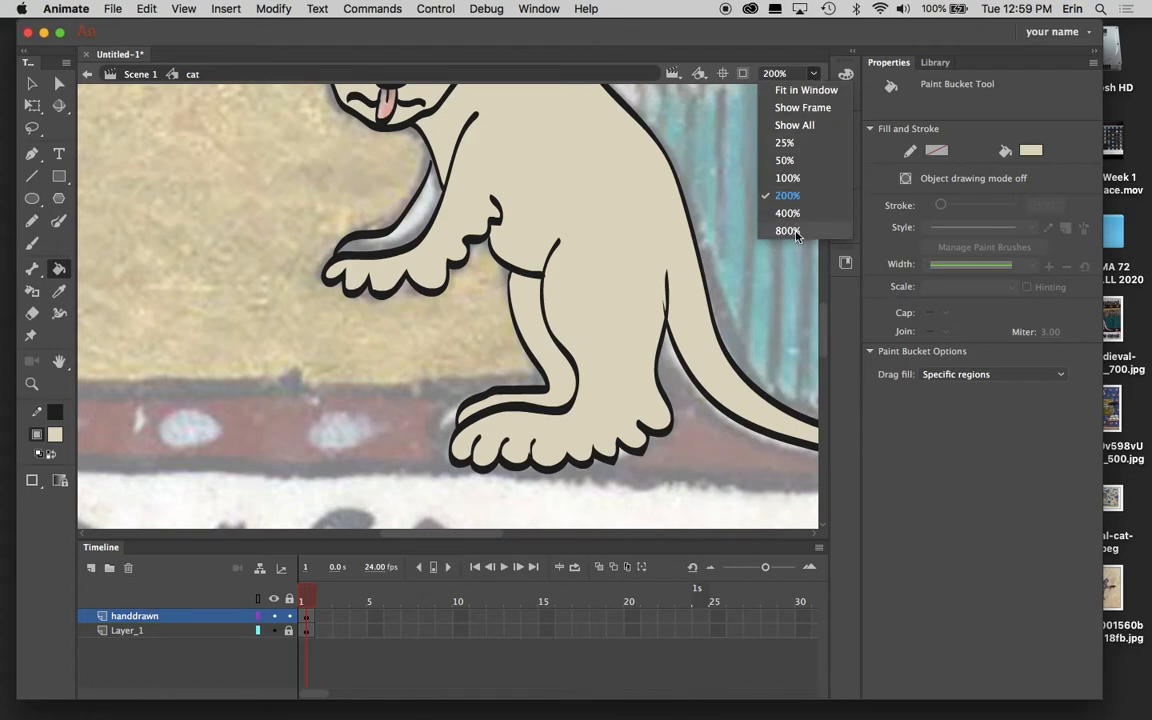
pyautogui.click(765, 215)
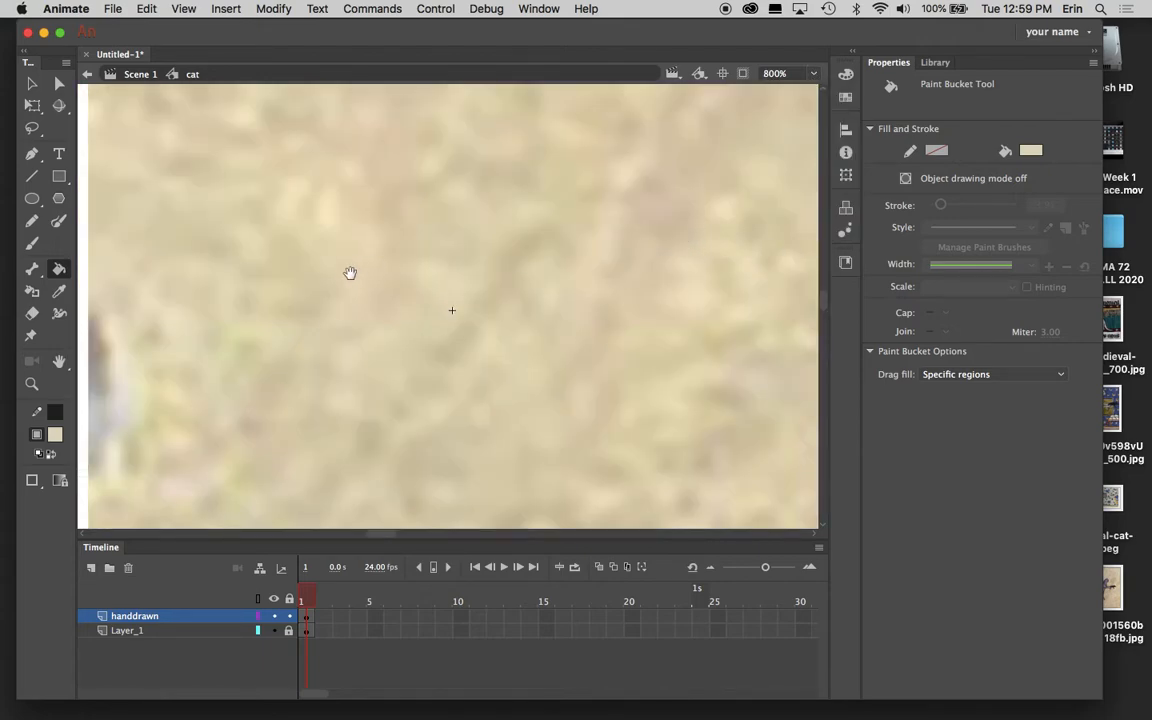
pyautogui.moveTo(321, 262); pyautogui.dragTo(78, 302)
pyautogui.moveTo(545, 292); pyautogui.dragTo(186, 153)
pyautogui.moveTo(625, 293); pyautogui.dragTo(215, 200)
pyautogui.moveTo(436, 279); pyautogui.dragTo(155, 54)
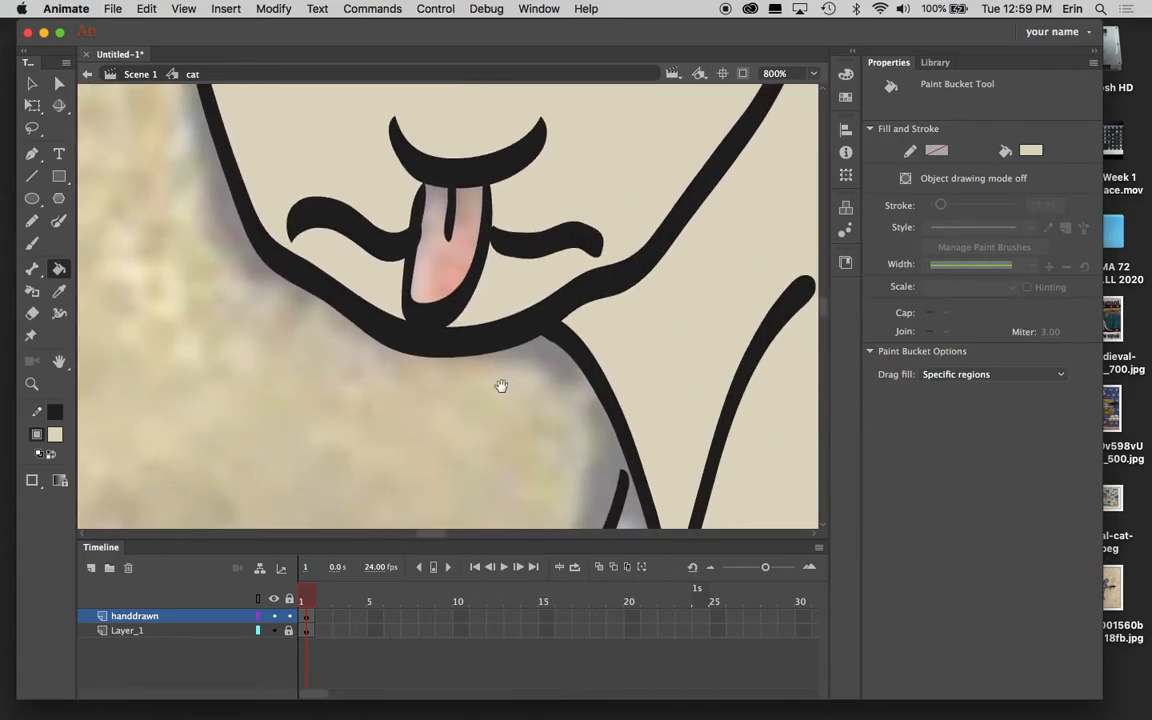
pyautogui.moveTo(504, 386); pyautogui.dragTo(445, 165)
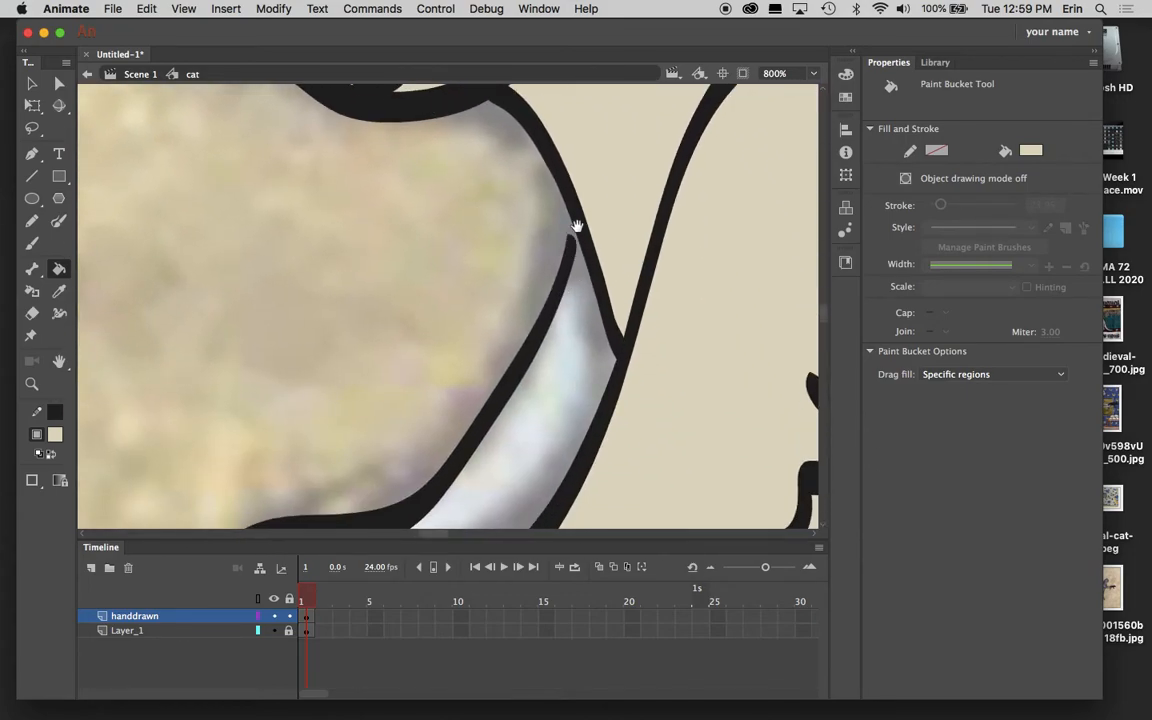
pyautogui.moveTo(420, 308); pyautogui.dragTo(462, 183)
pyautogui.moveTo(537, 189); pyautogui.dragTo(534, 200)
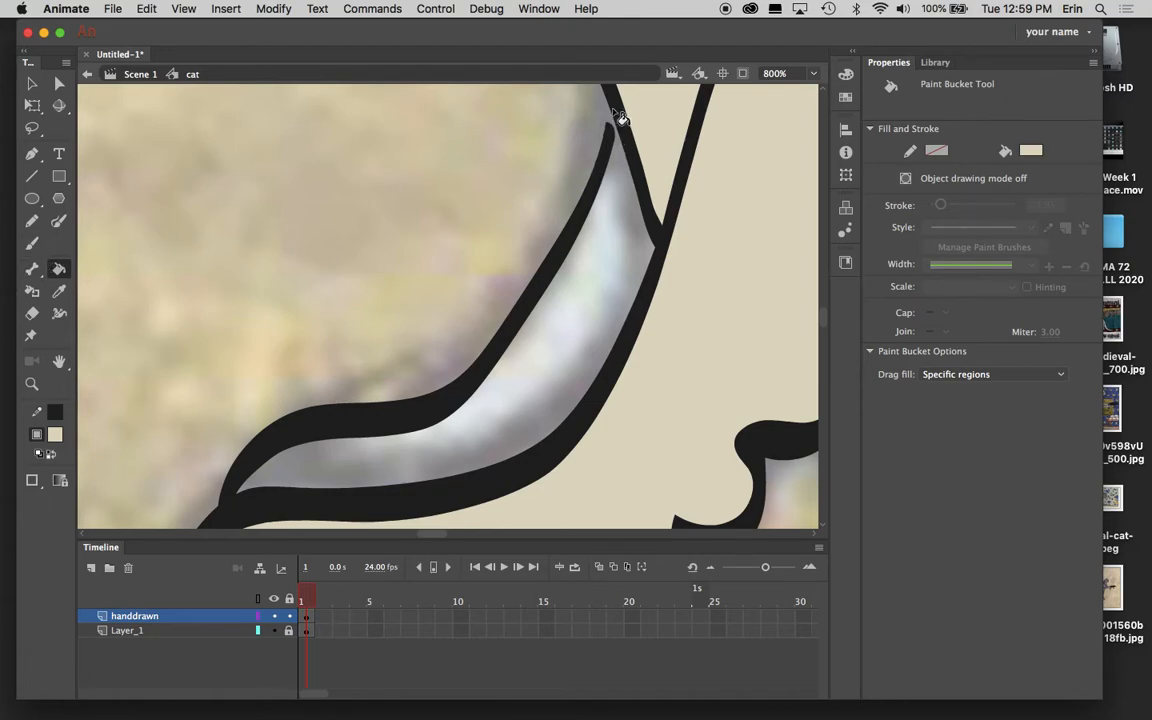
pyautogui.click(34, 483)
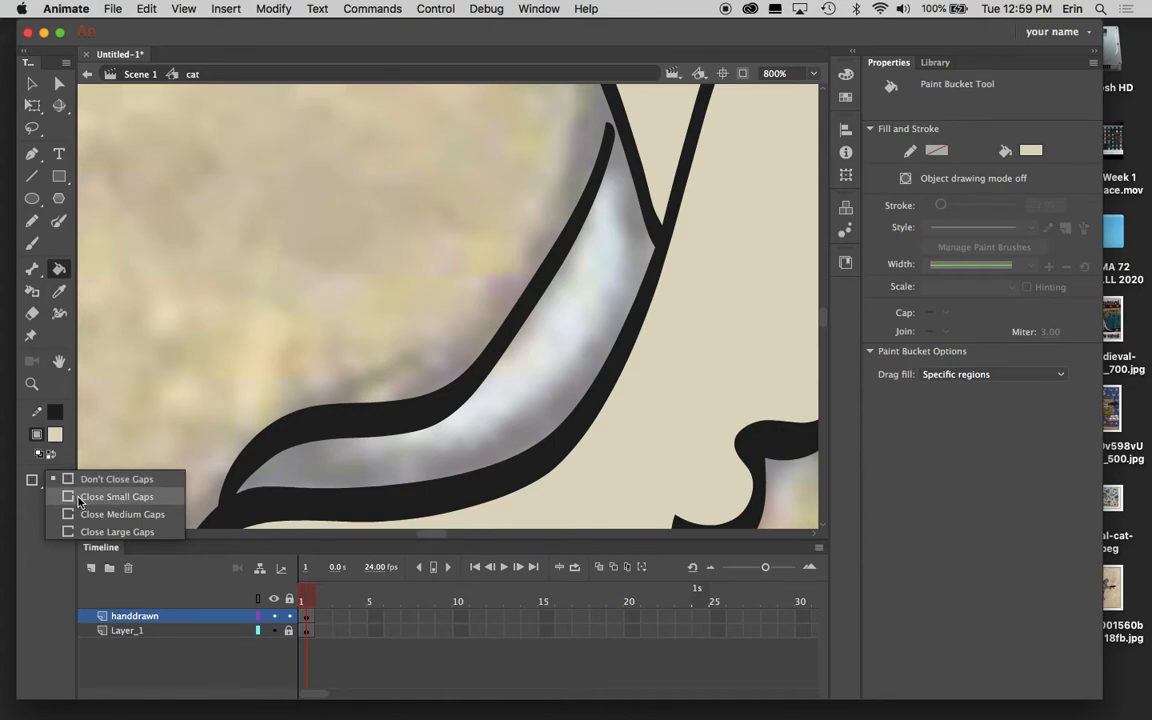
pyautogui.click(77, 498)
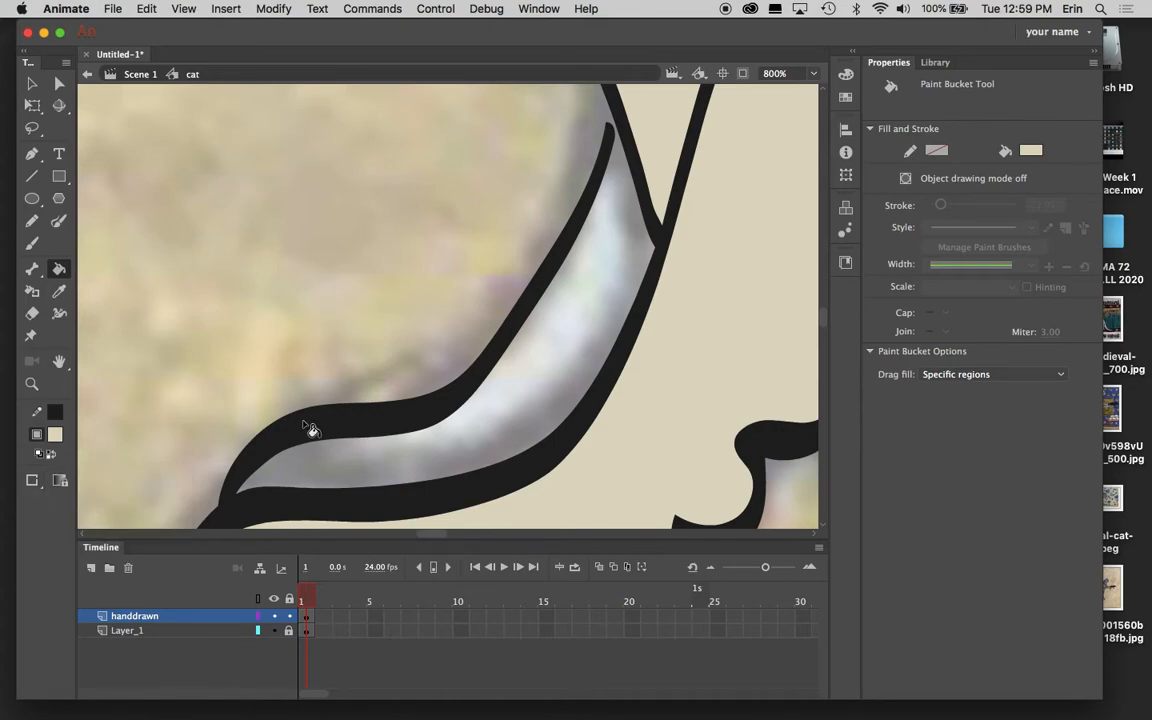
pyautogui.click(553, 380)
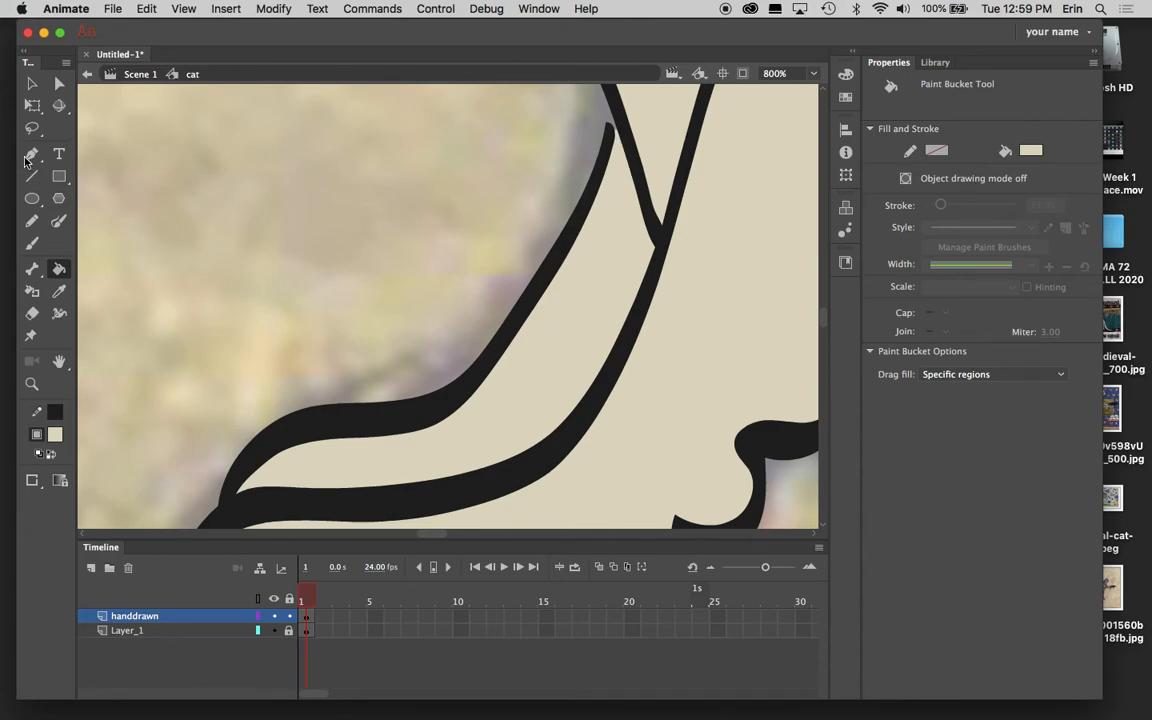
# - Join the upper end of the far front leg's outline to the neck line by reshaping it with the Selection tool
pyautogui.click(40, 84)
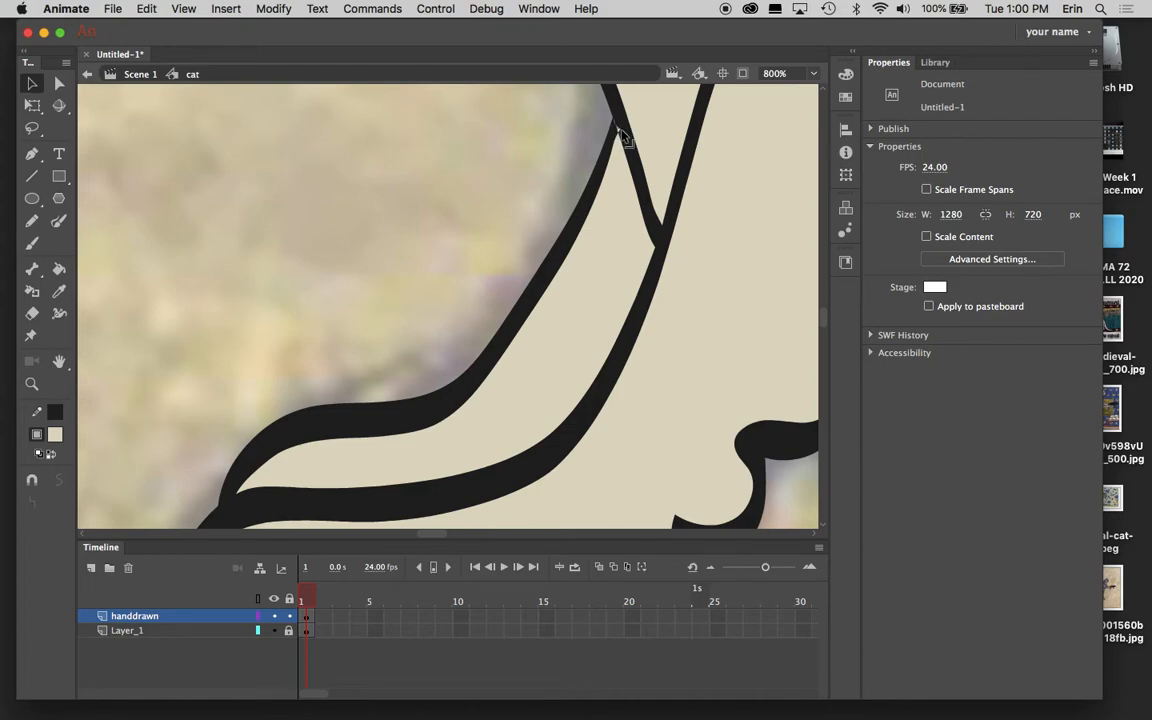
pyautogui.click(620, 135)
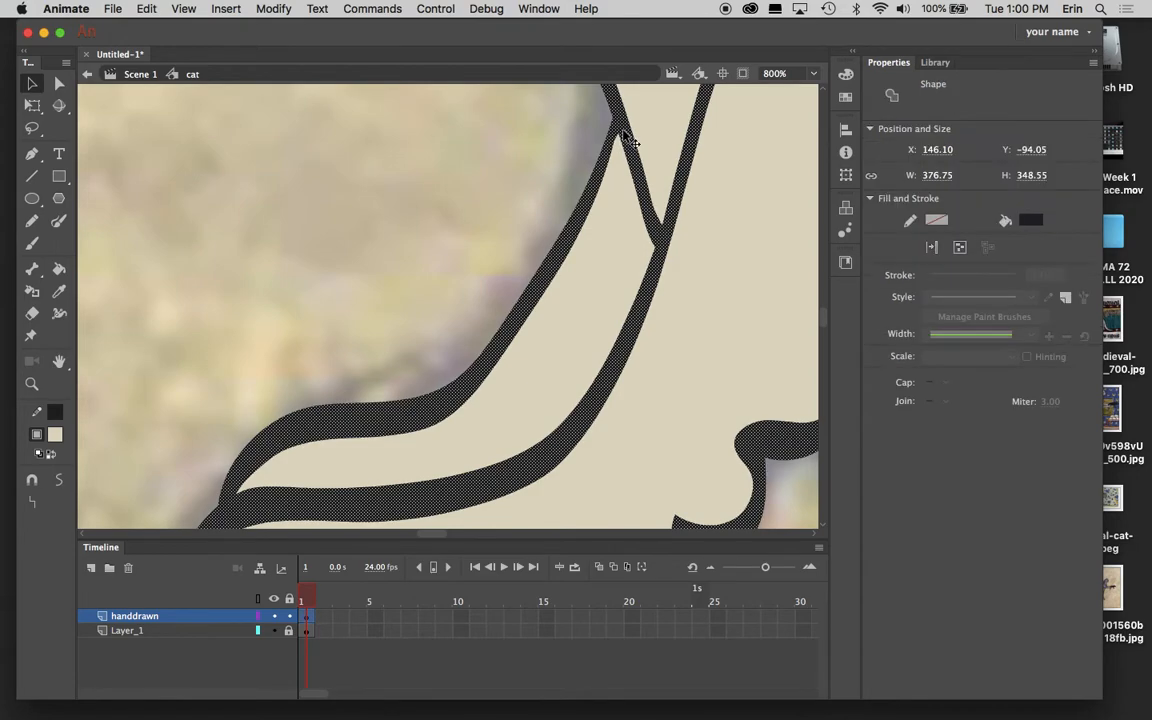
pyautogui.click(508, 205)
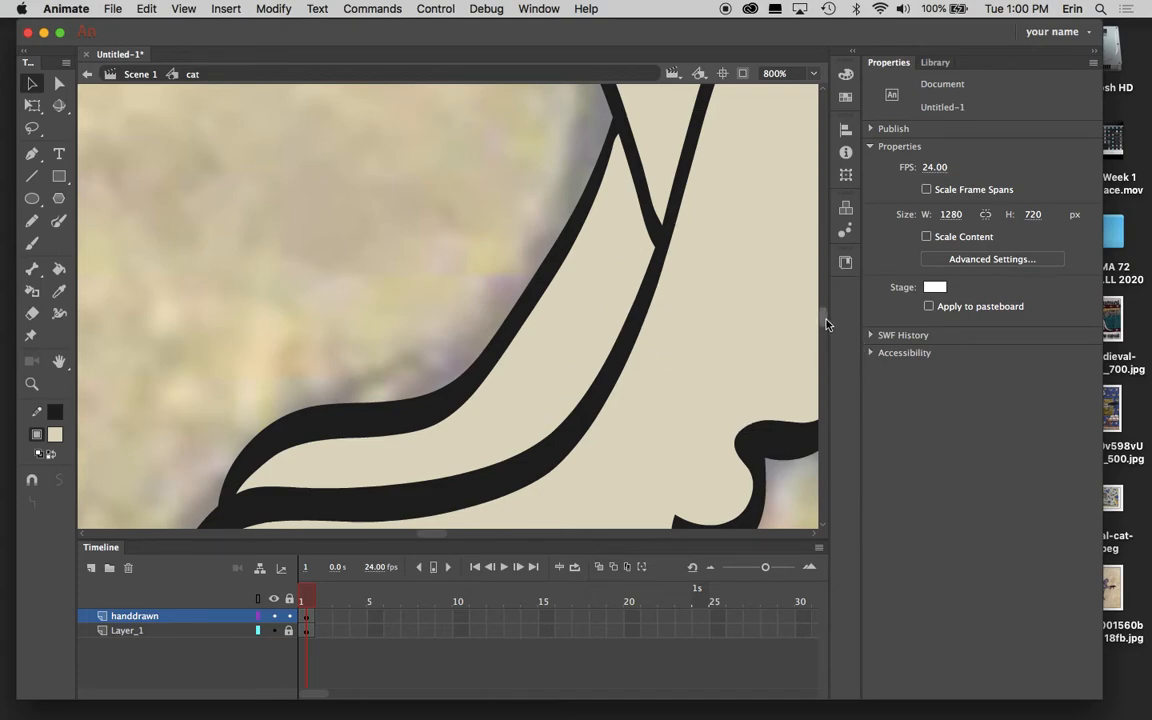
# - Taper the ends of the cat's mouth line, the nose tips and the corners of the right-hand eye with the Selection tool
pyautogui.scroll(10, 822, 310)
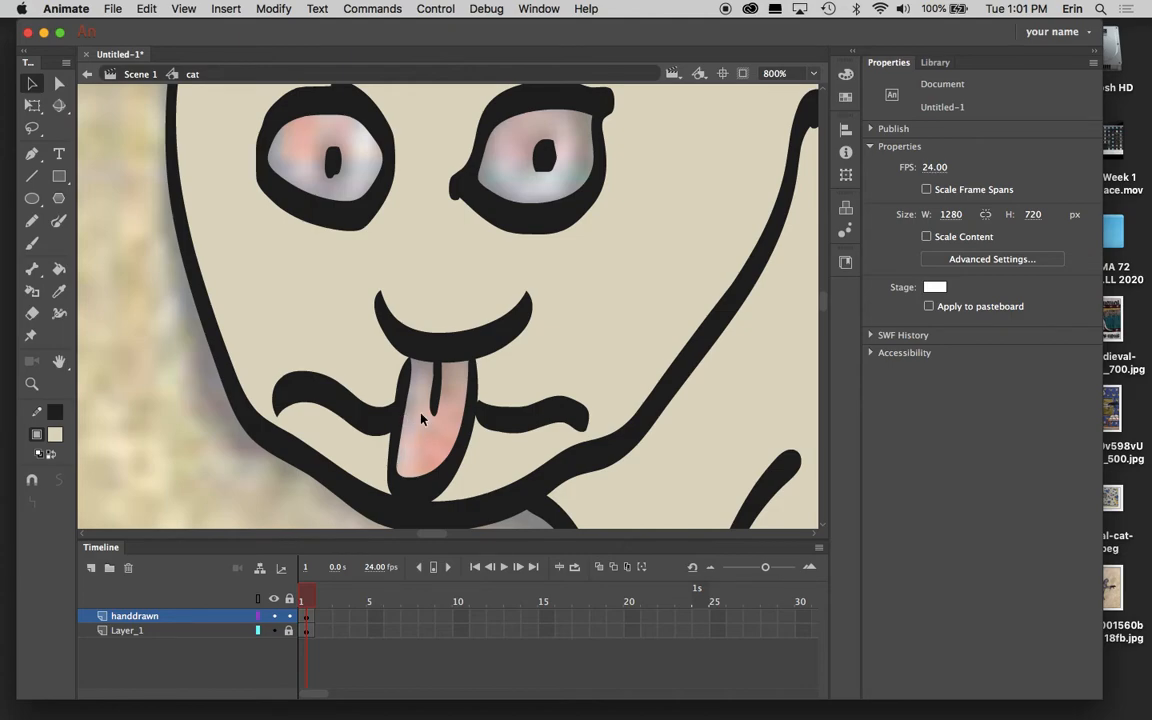
pyautogui.click(573, 432)
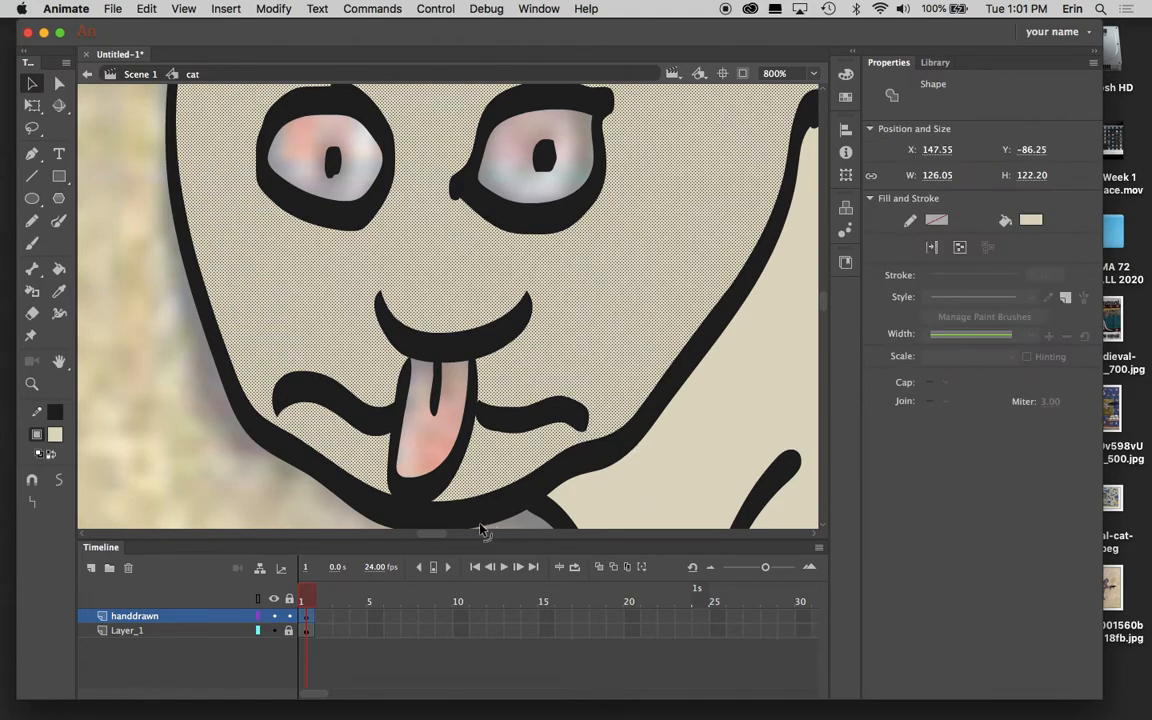
pyautogui.click(290, 516)
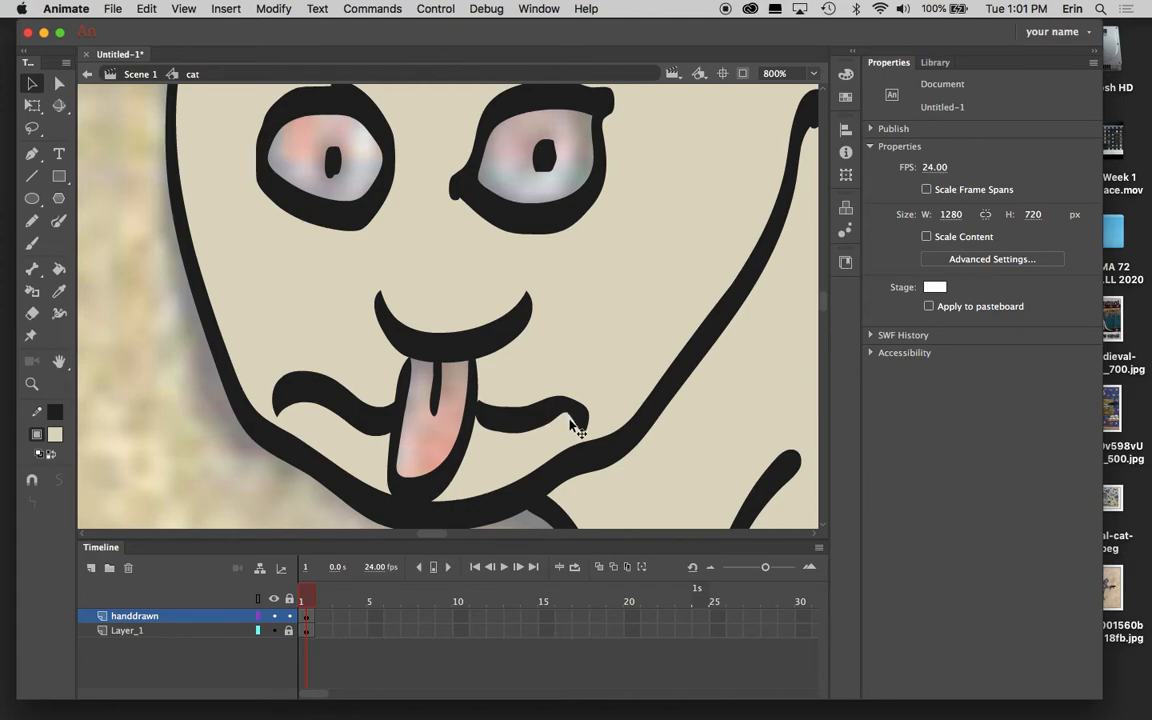
pyautogui.moveTo(574, 420); pyautogui.dragTo(580, 415)
pyautogui.moveTo(509, 410); pyautogui.dragTo(510, 417)
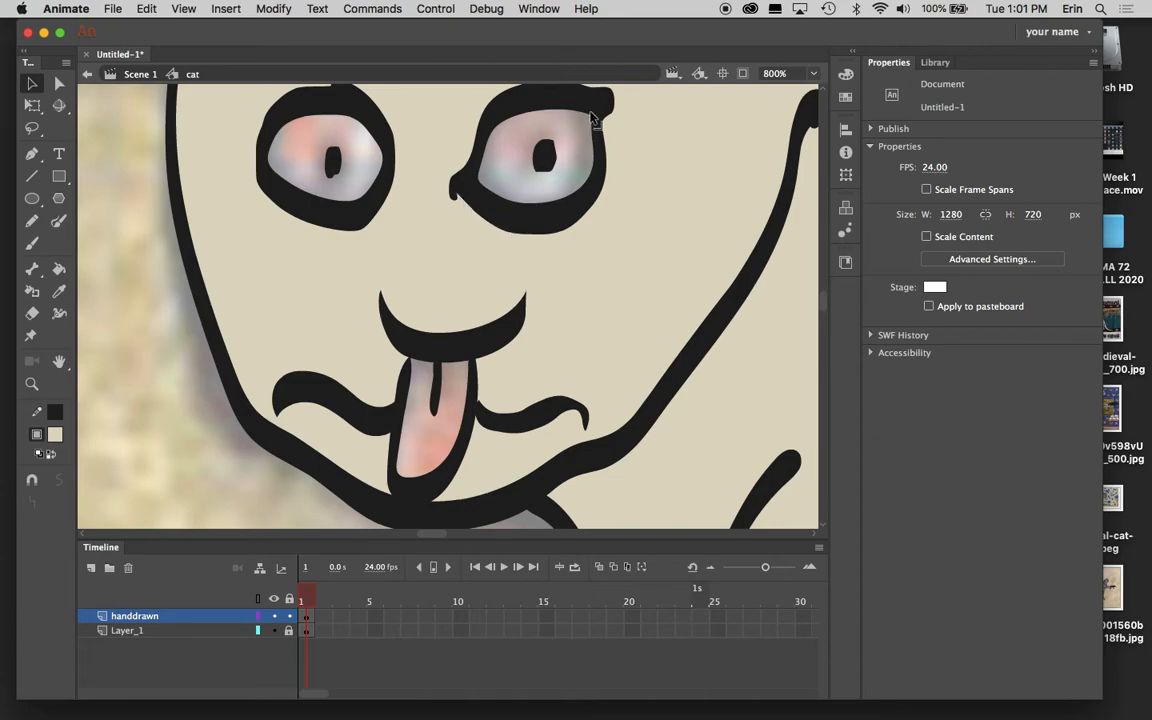
pyautogui.scroll(3, 823, 301)
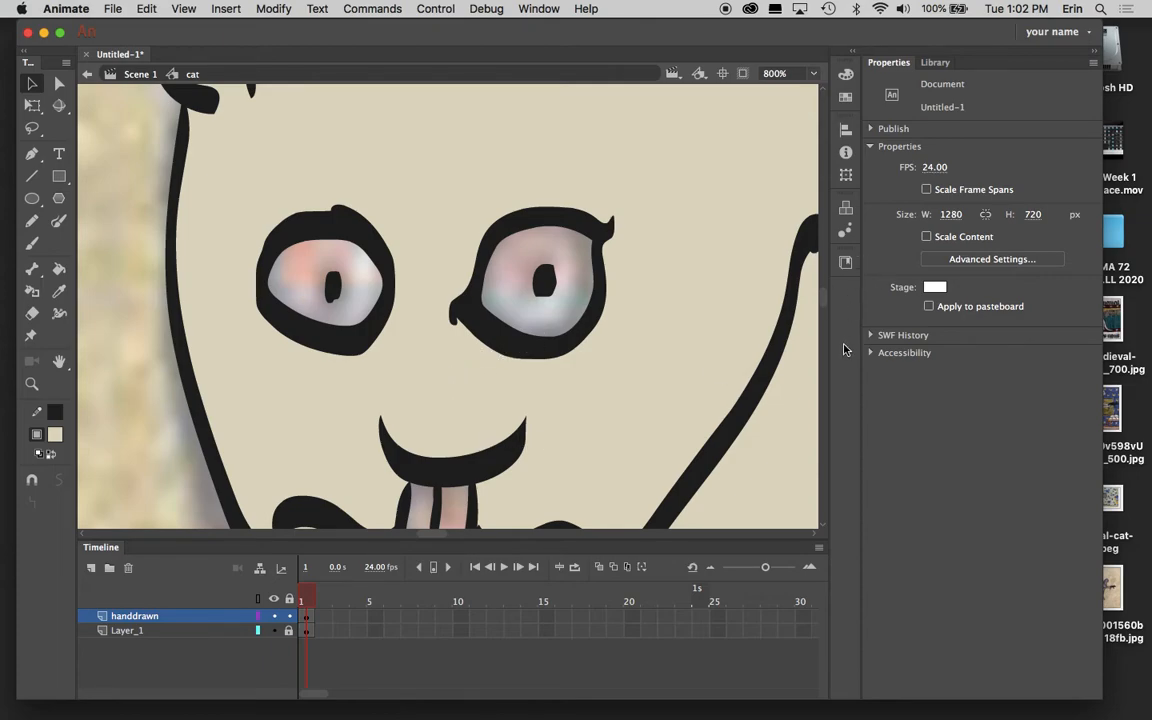
pyautogui.scroll(-5, 820, 305)
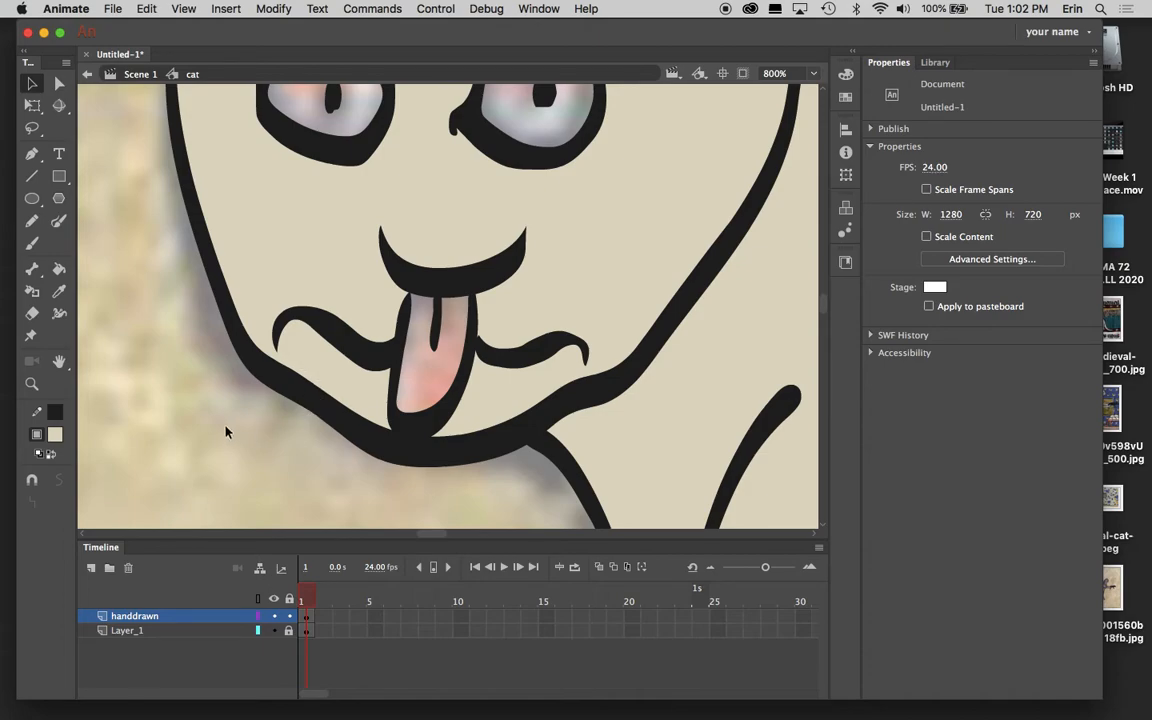
# - Choose a bright red fill color and fill the cat's tongue with the Paint Bucket
pyautogui.click(55, 435)
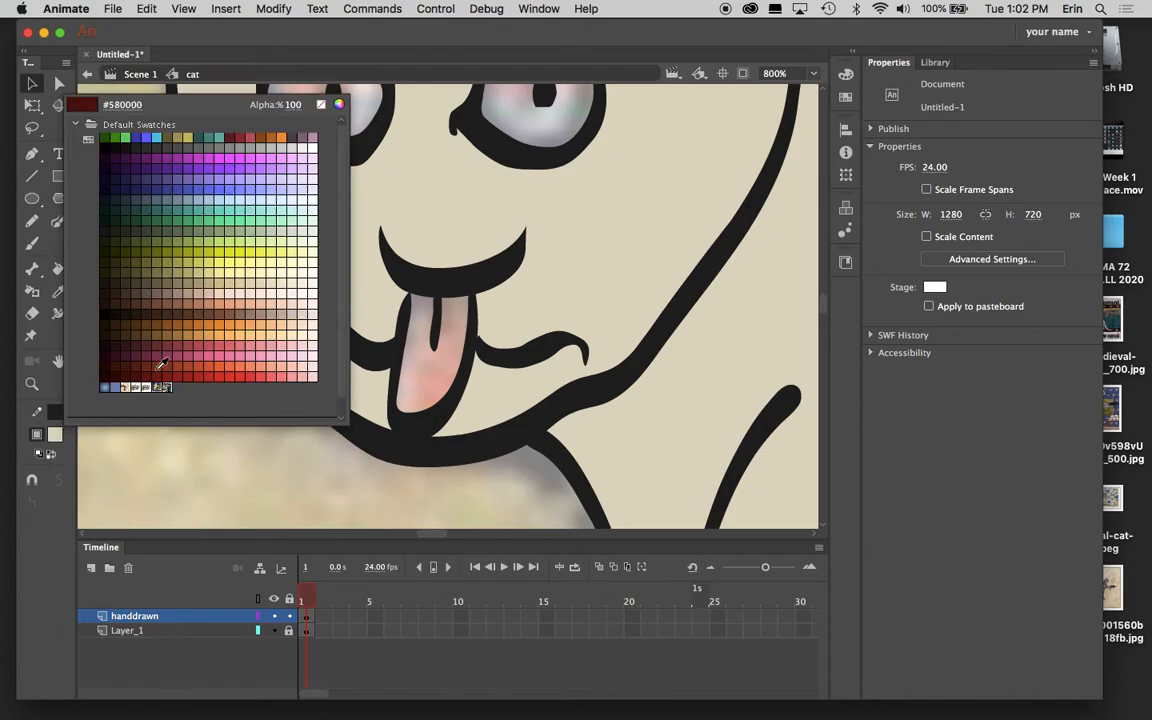
pyautogui.click(253, 376)
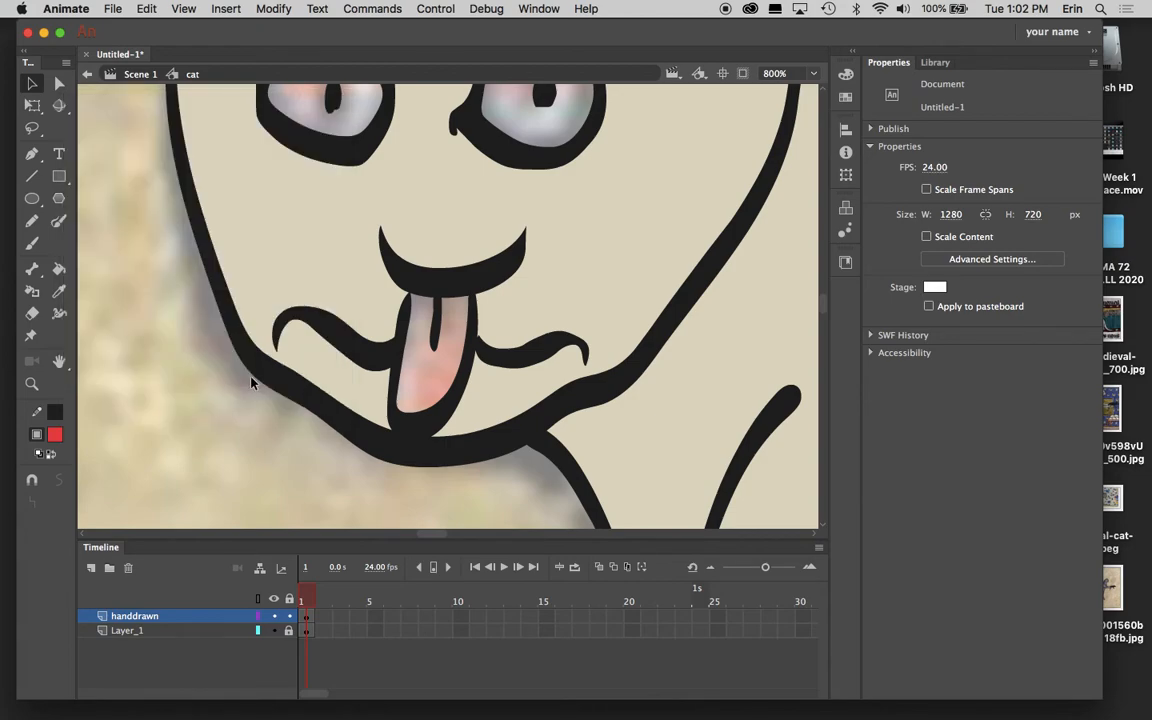
pyautogui.click(59, 270)
pyautogui.click(428, 366)
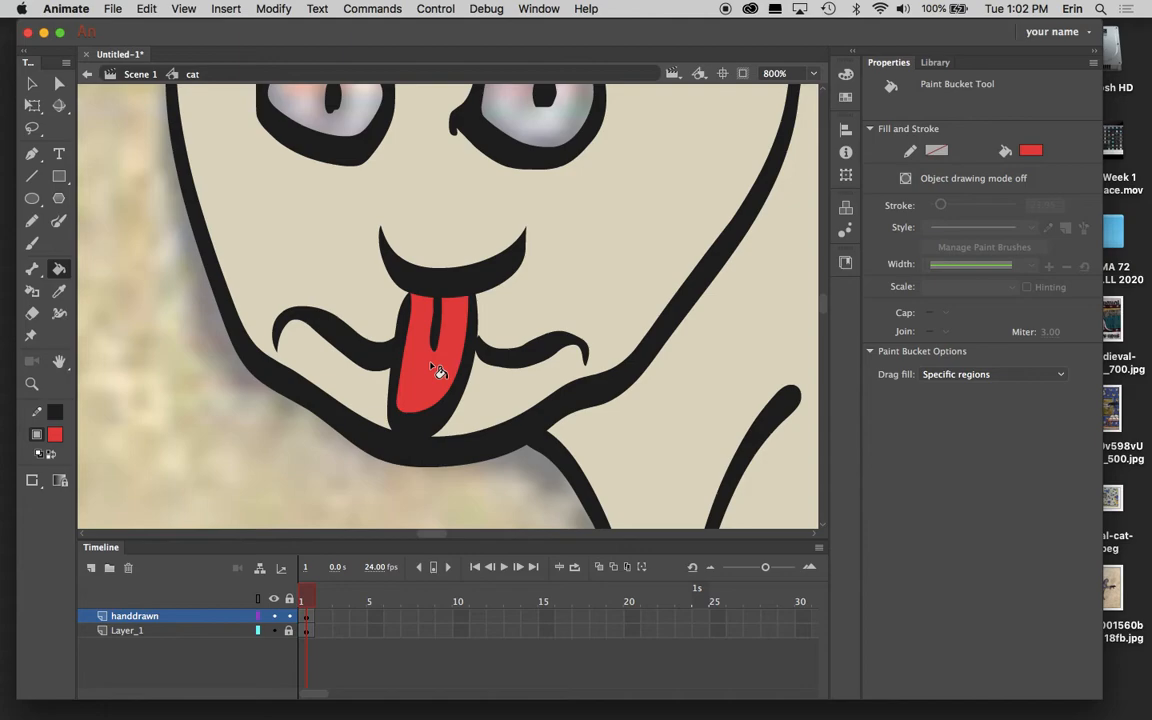
# - Choose a light orange fill color and fill both of the cat's eyes around the pupils
pyautogui.scroll(5, 824, 303)
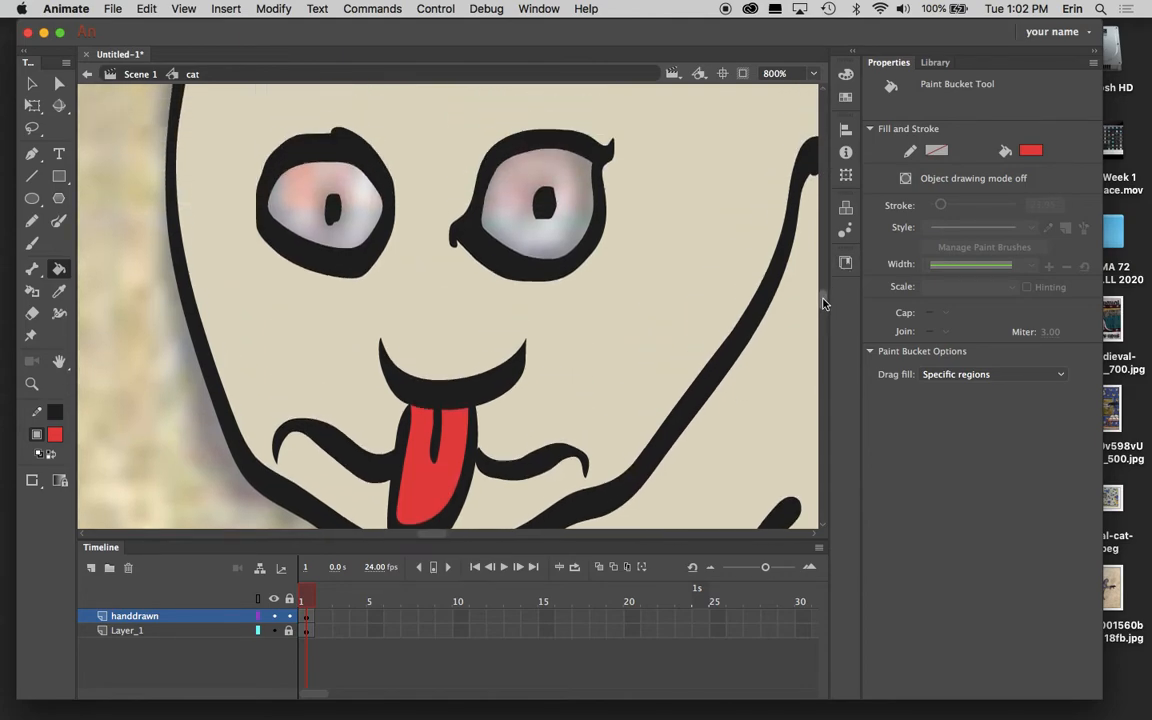
pyautogui.click(55, 433)
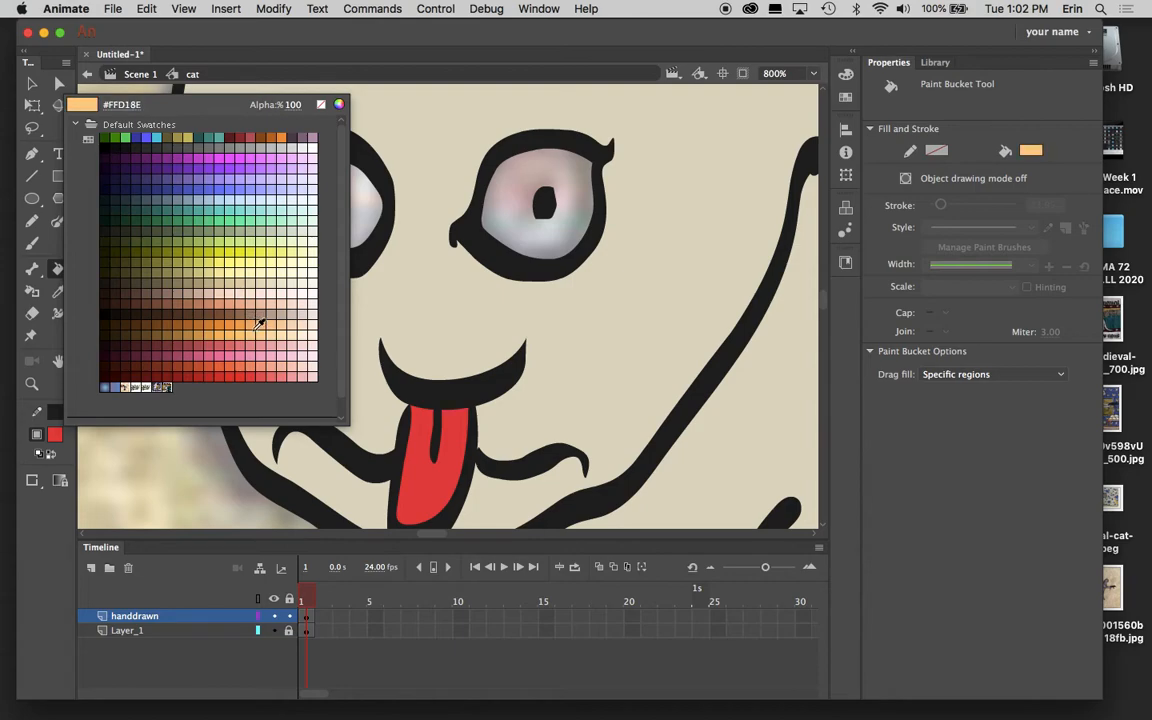
pyautogui.click(218, 300)
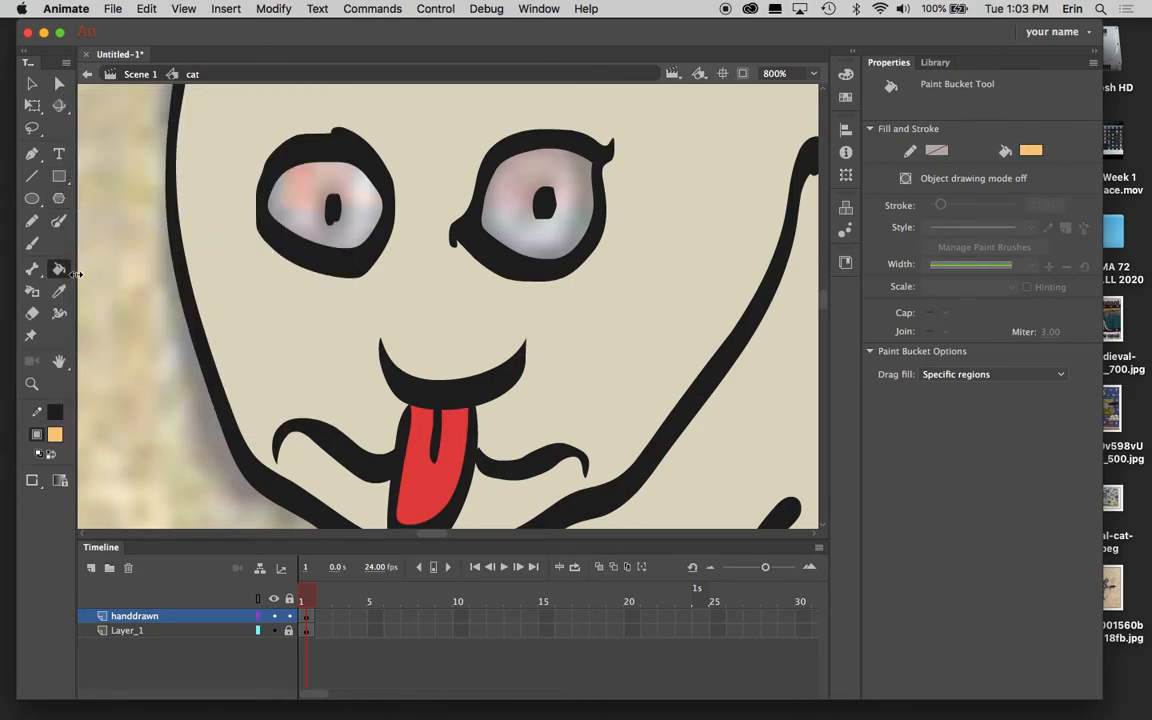
pyautogui.click(305, 190)
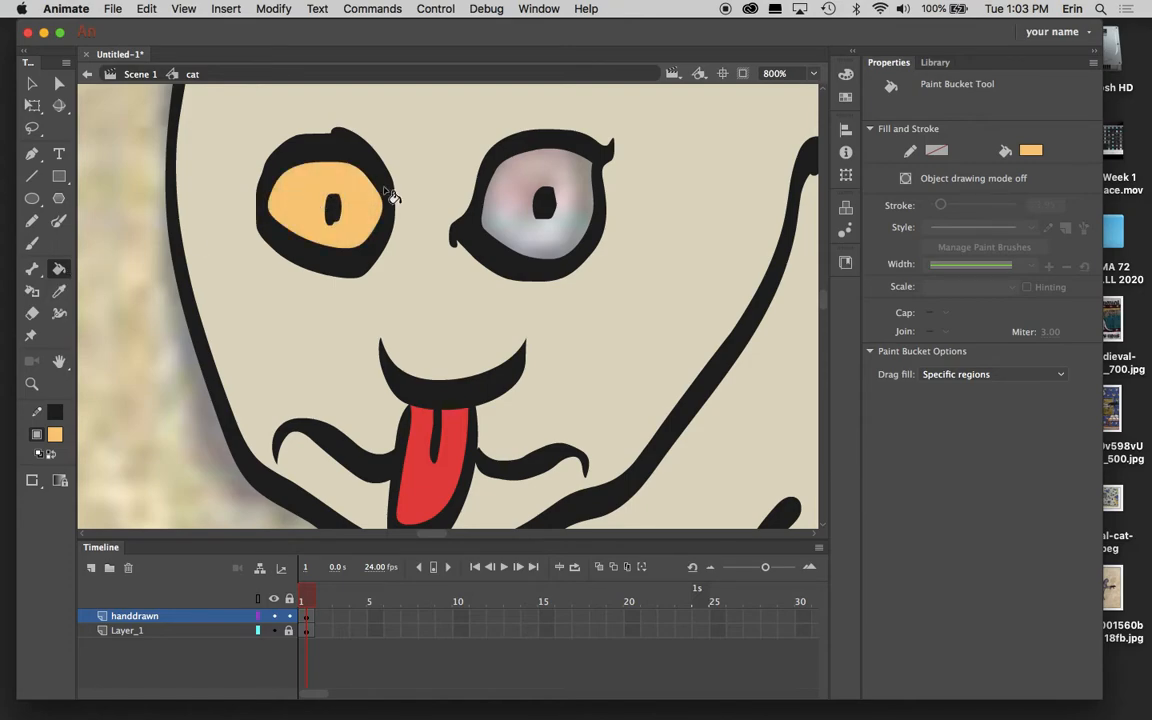
pyautogui.click(493, 203)
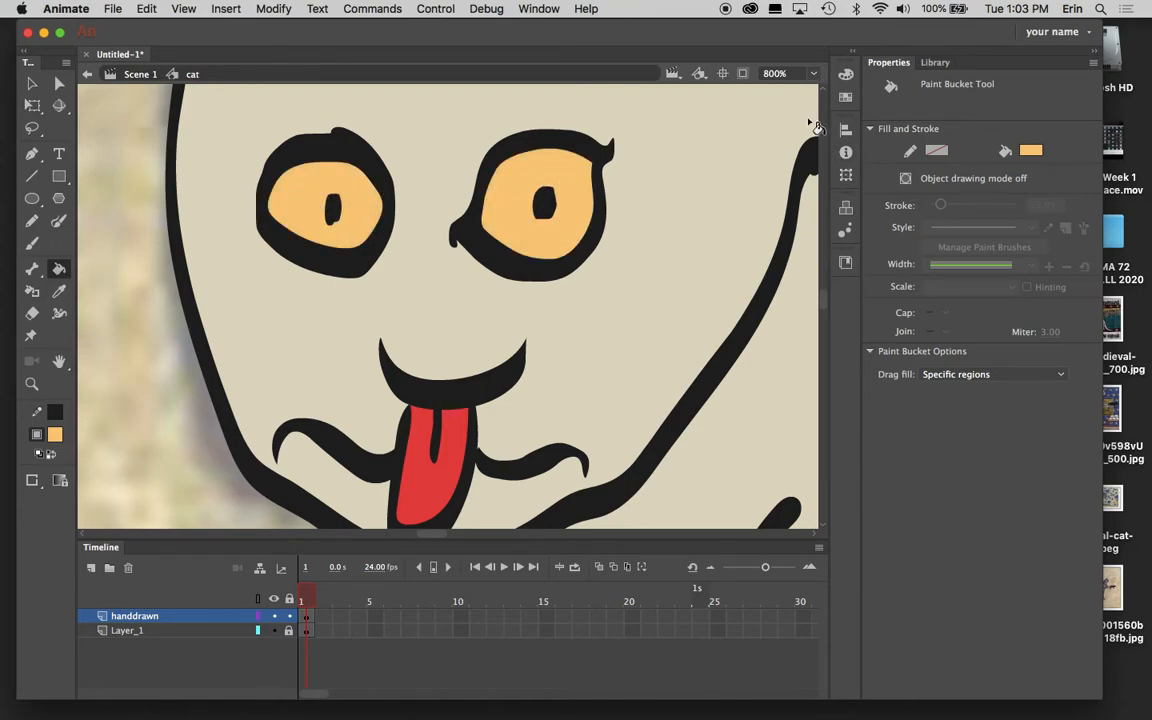
# - Thin the black outlines around both eyes and refine the nose's right-hand tip with the Selection tool
pyautogui.click(813, 73)
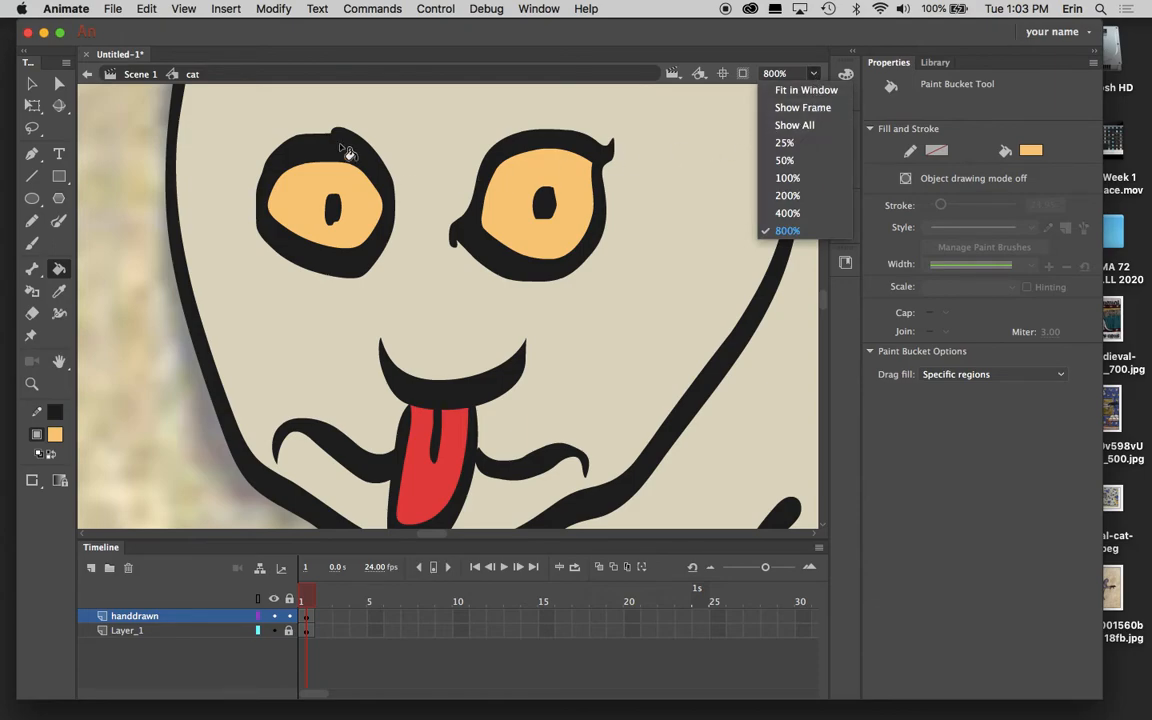
pyautogui.click(33, 86)
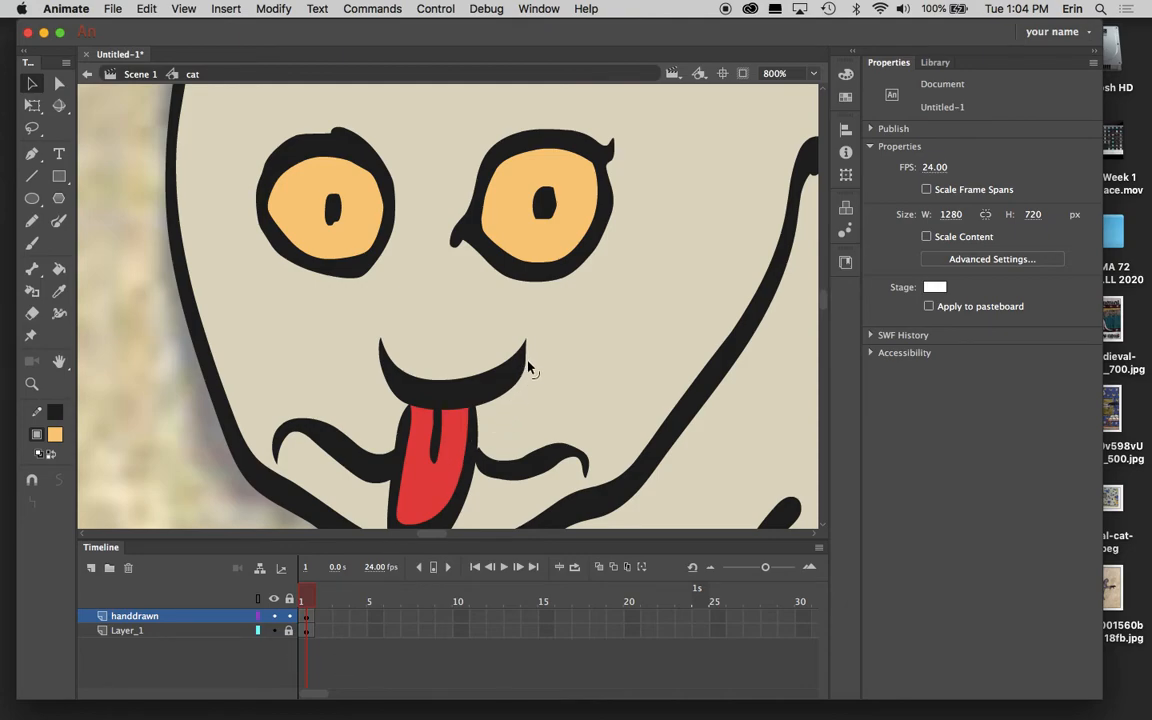
pyautogui.moveTo(525, 367); pyautogui.dragTo(522, 367)
# - Show the whole frame and convert Layer_1, which holds the reference image, into a guide layer
pyautogui.click(817, 78)
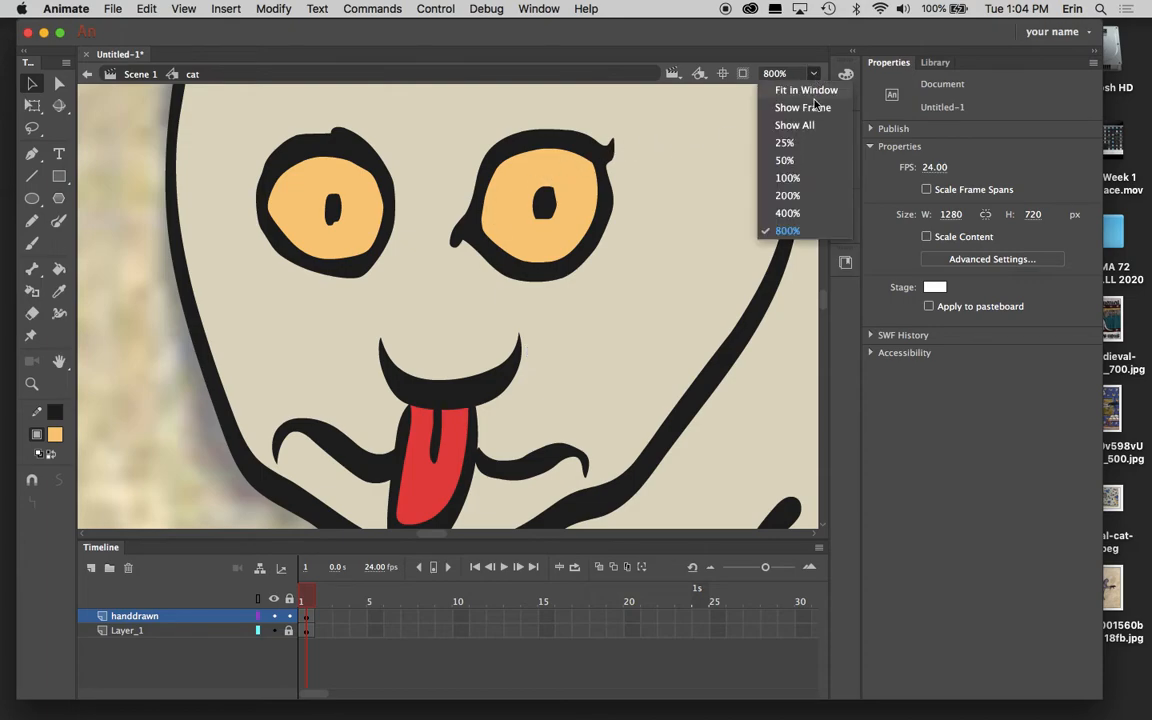
pyautogui.click(802, 105)
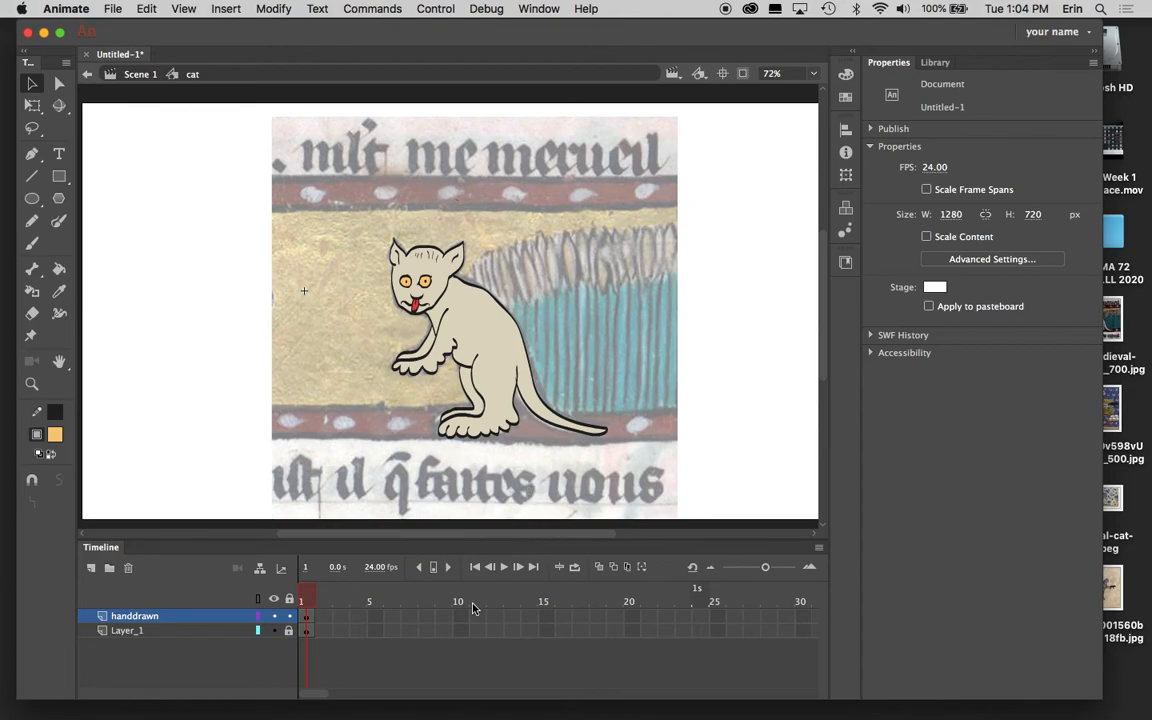
pyautogui.click(130, 632)
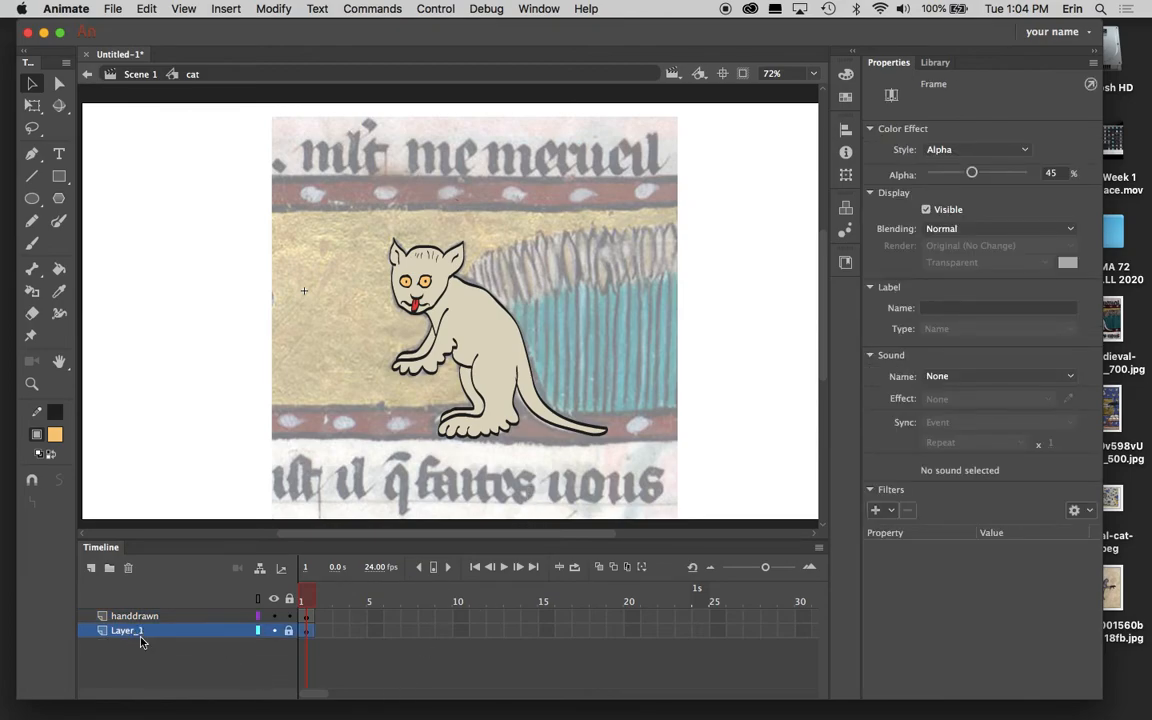
pyautogui.rightClick(133, 636)
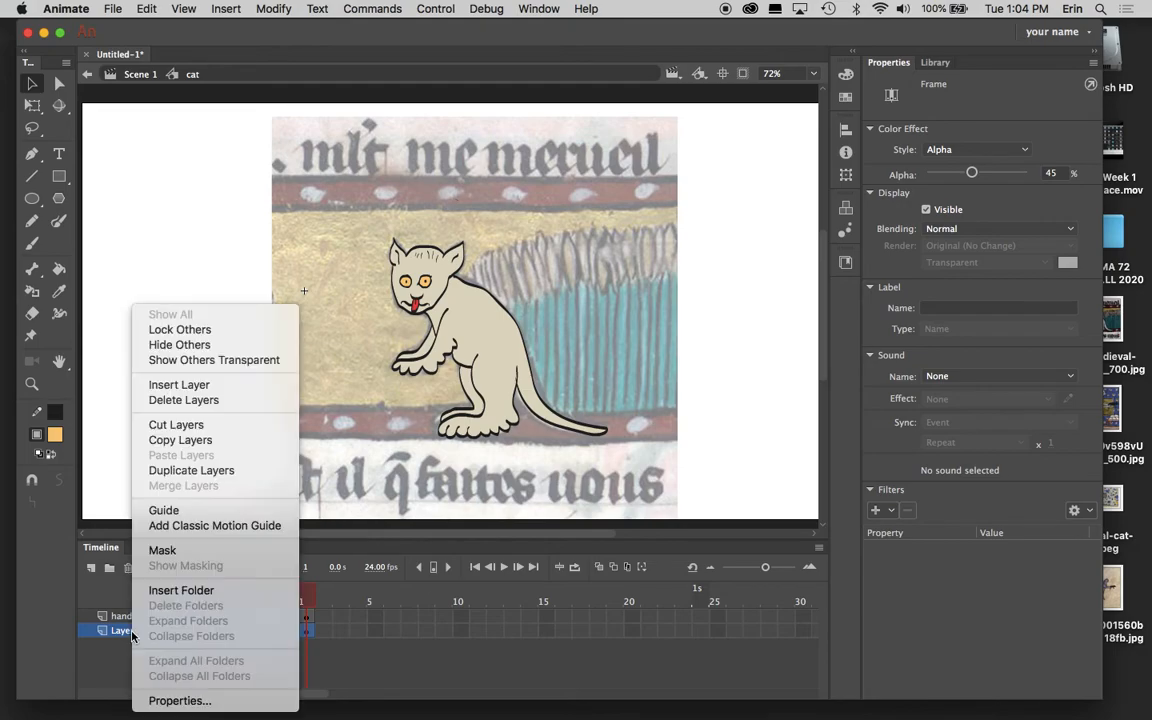
pyautogui.click(160, 510)
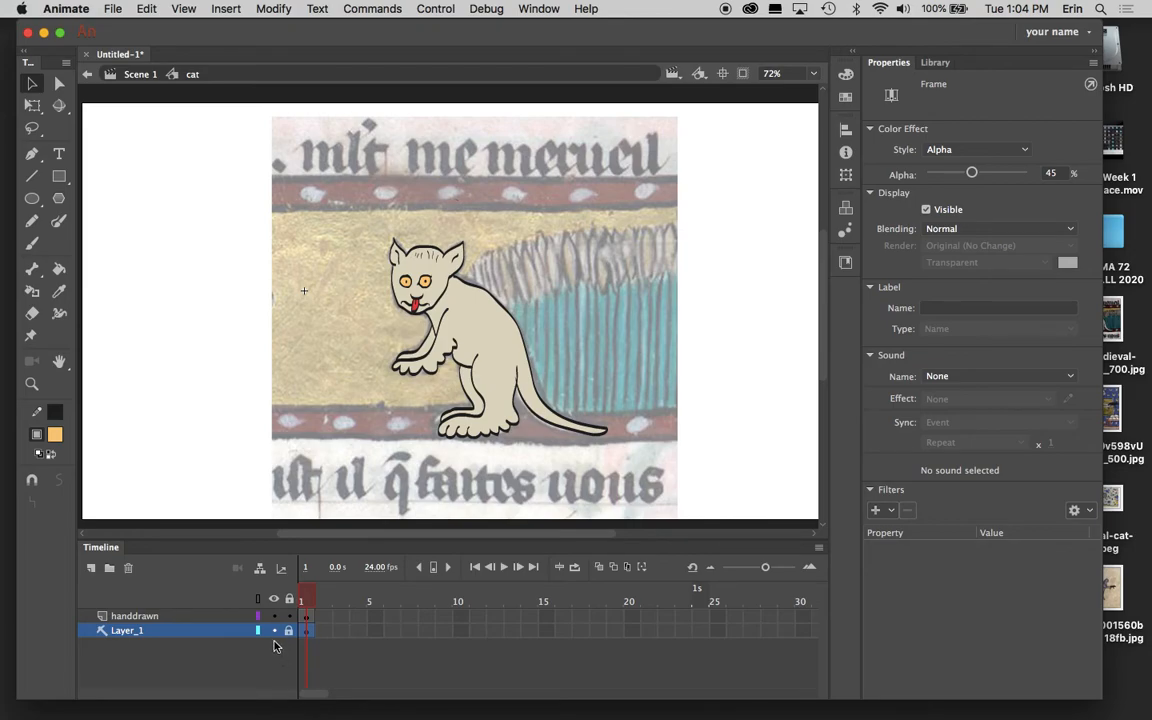
# - Hide the Layer_1 reference image and add a new layer between it and the handdrawn layer
pyautogui.click(274, 632)
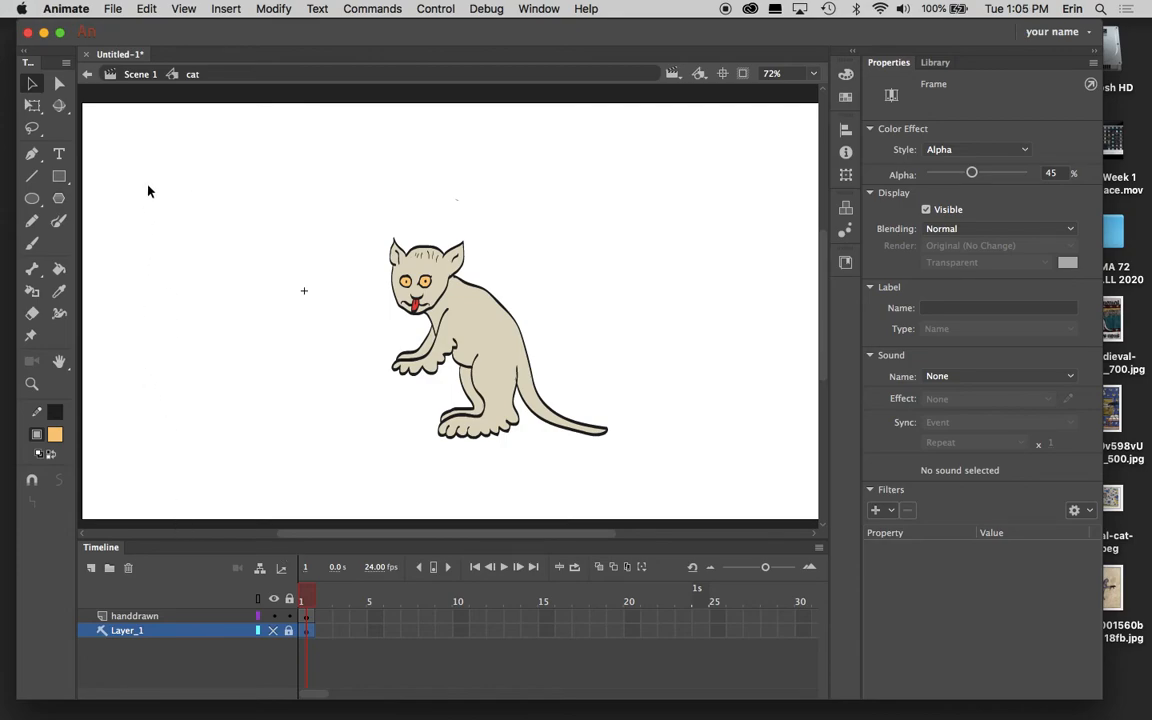
pyautogui.click(148, 9)
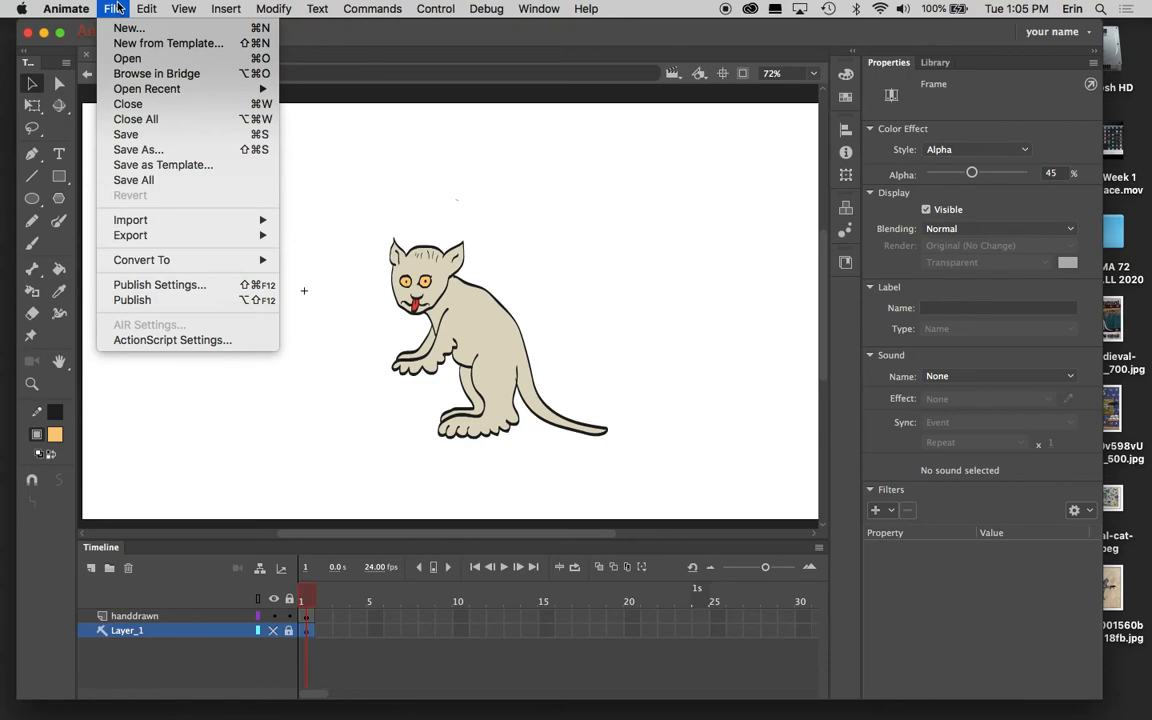
pyautogui.click(117, 9)
pyautogui.click(91, 570)
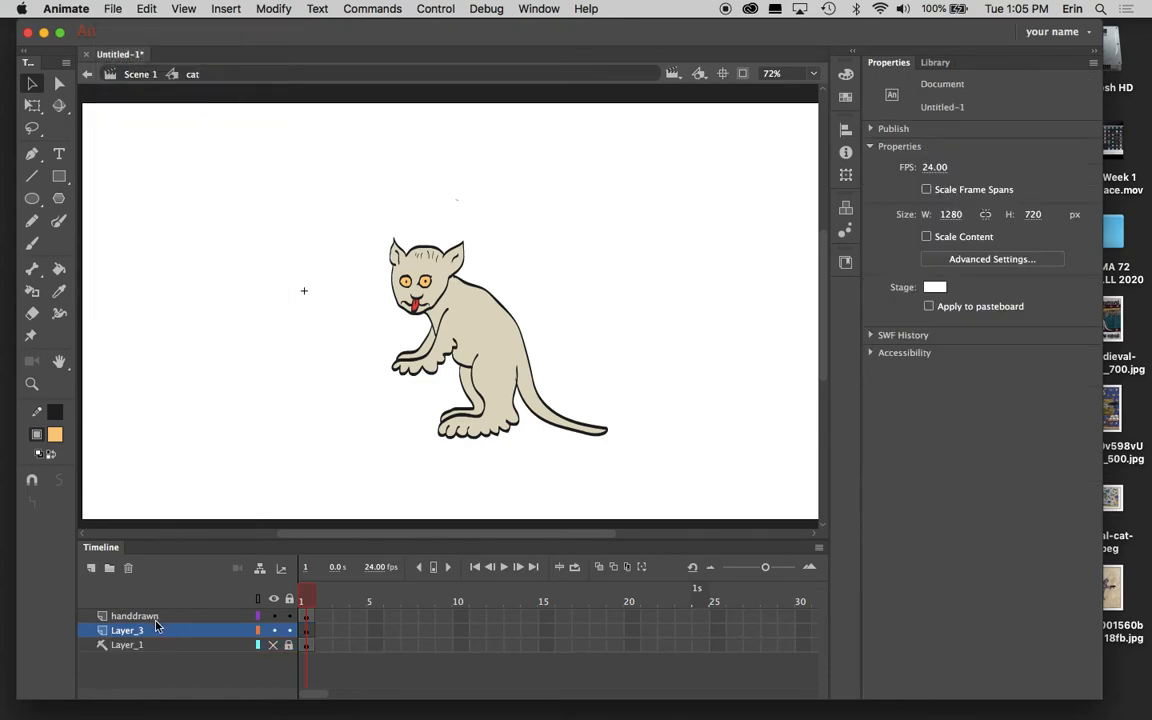
# - Choose the Rectangle tool and mix a muted dark indigo fill color
pyautogui.click(60, 178)
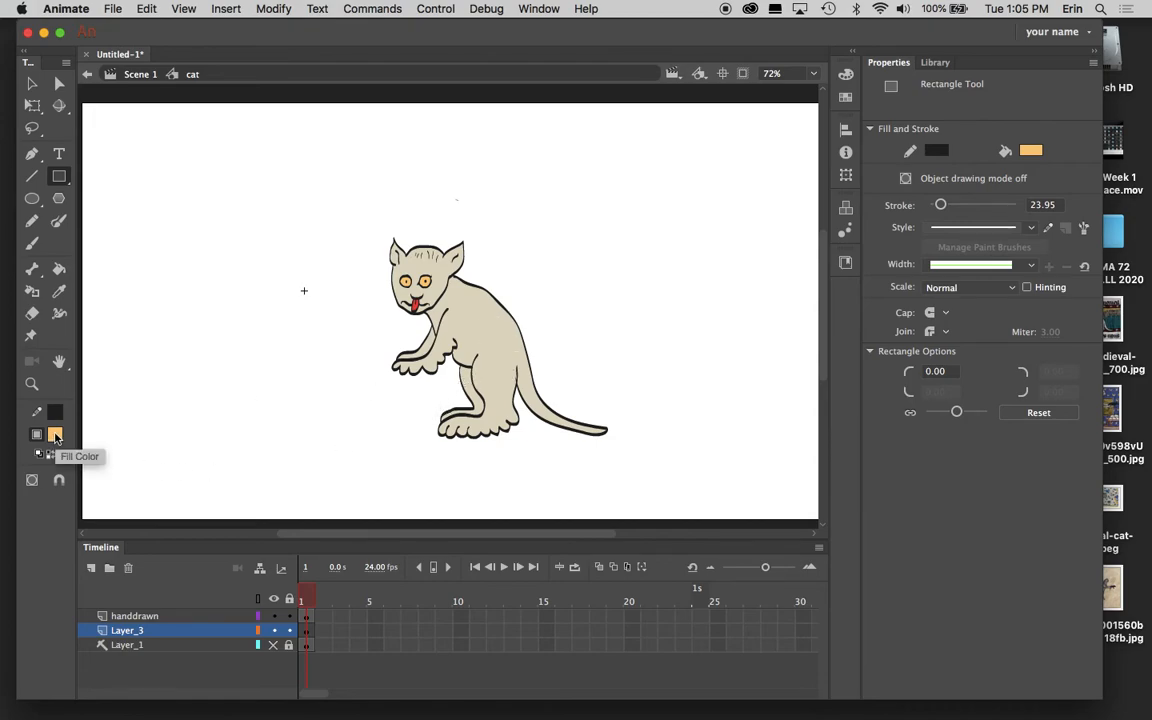
pyautogui.click(55, 435)
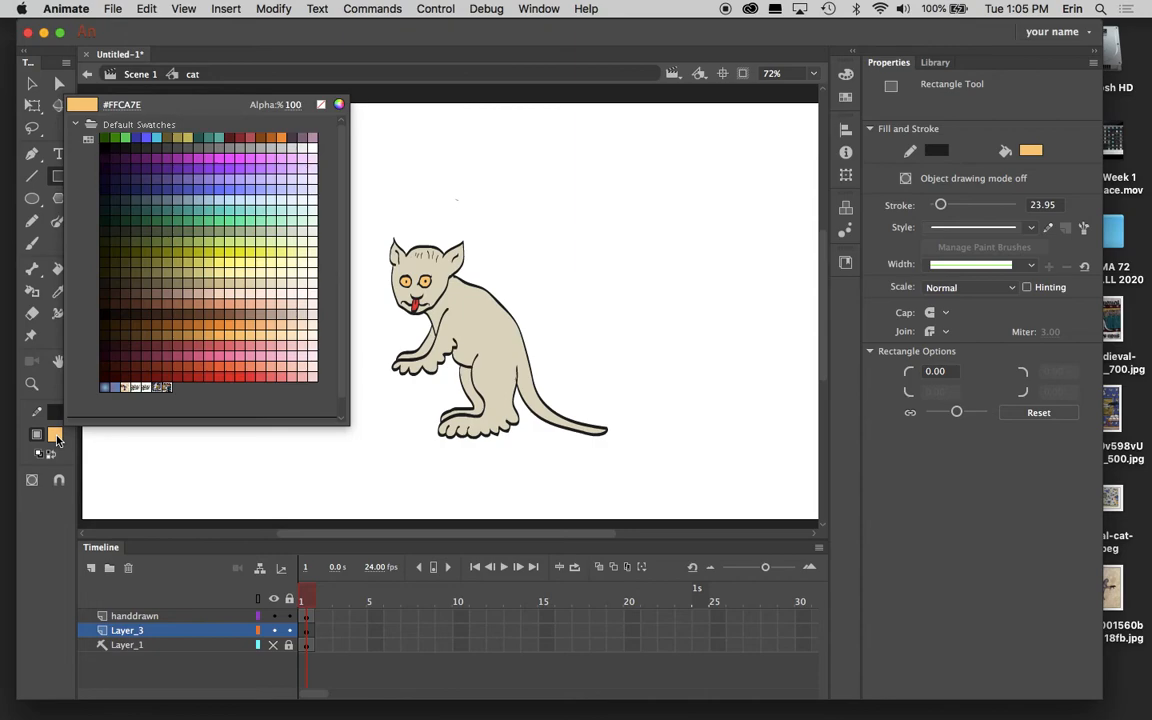
pyautogui.click(186, 164)
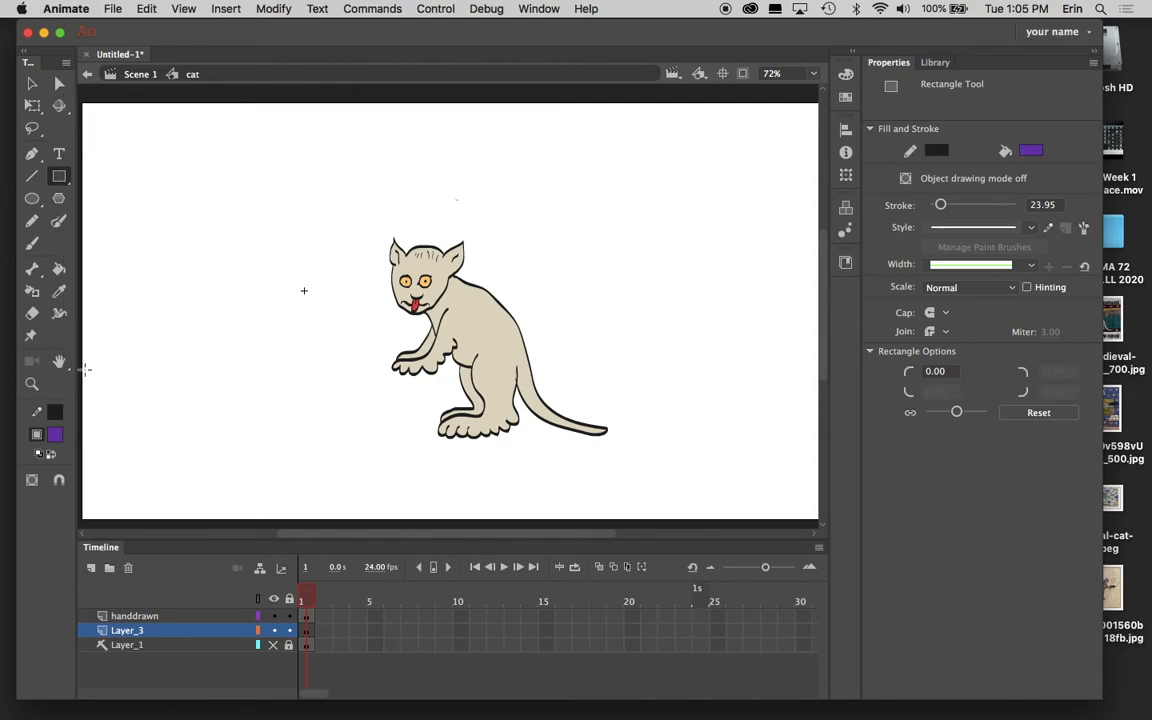
pyautogui.click(55, 434)
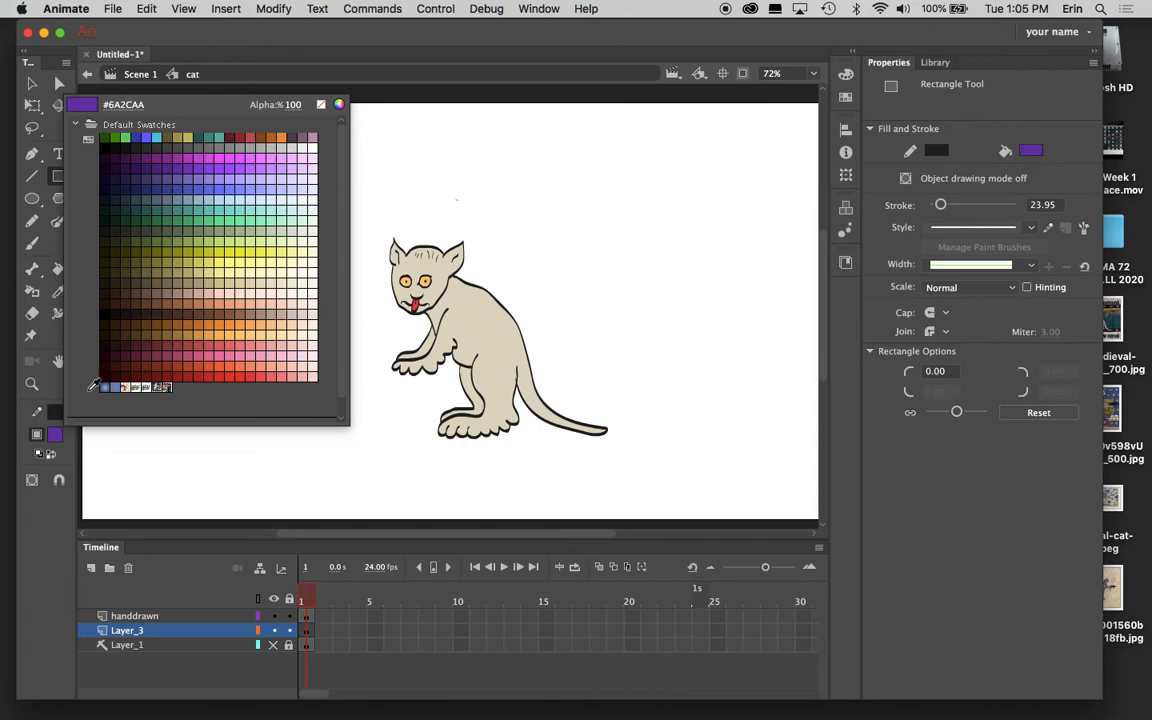
pyautogui.click(340, 105)
pyautogui.click(877, 137)
pyautogui.moveTo(878, 137); pyautogui.dragTo(878, 142)
pyautogui.click(789, 174)
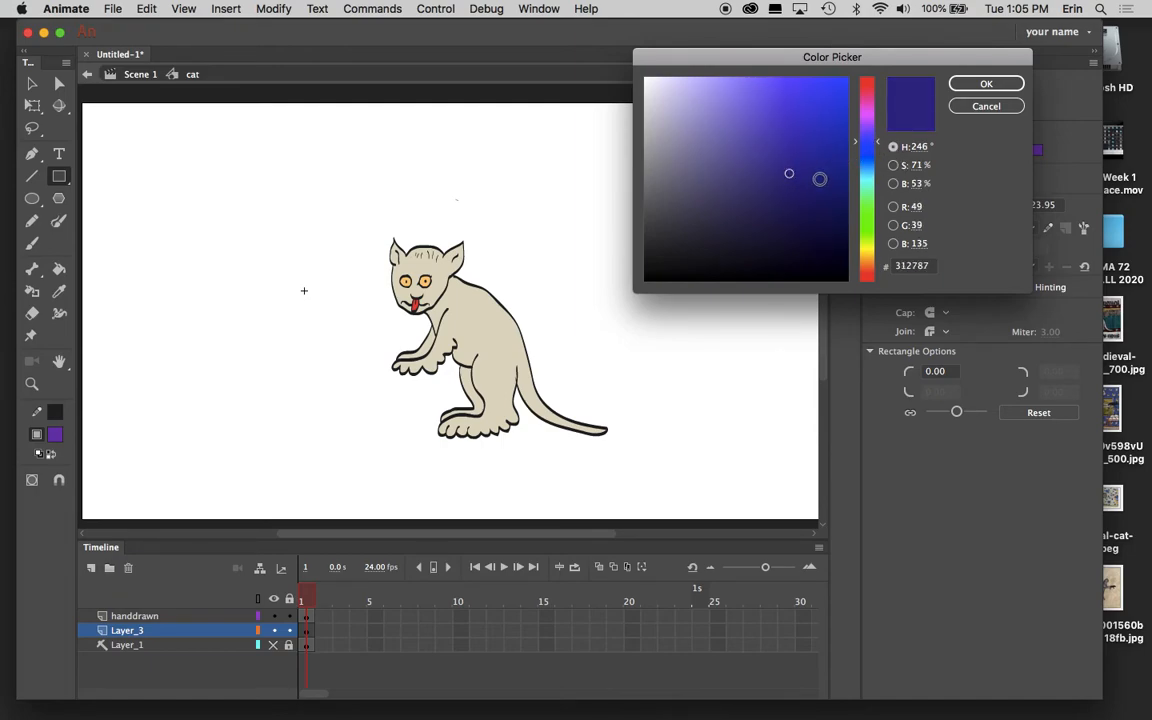
pyautogui.moveTo(789, 175); pyautogui.dragTo(750, 183)
pyautogui.click(986, 85)
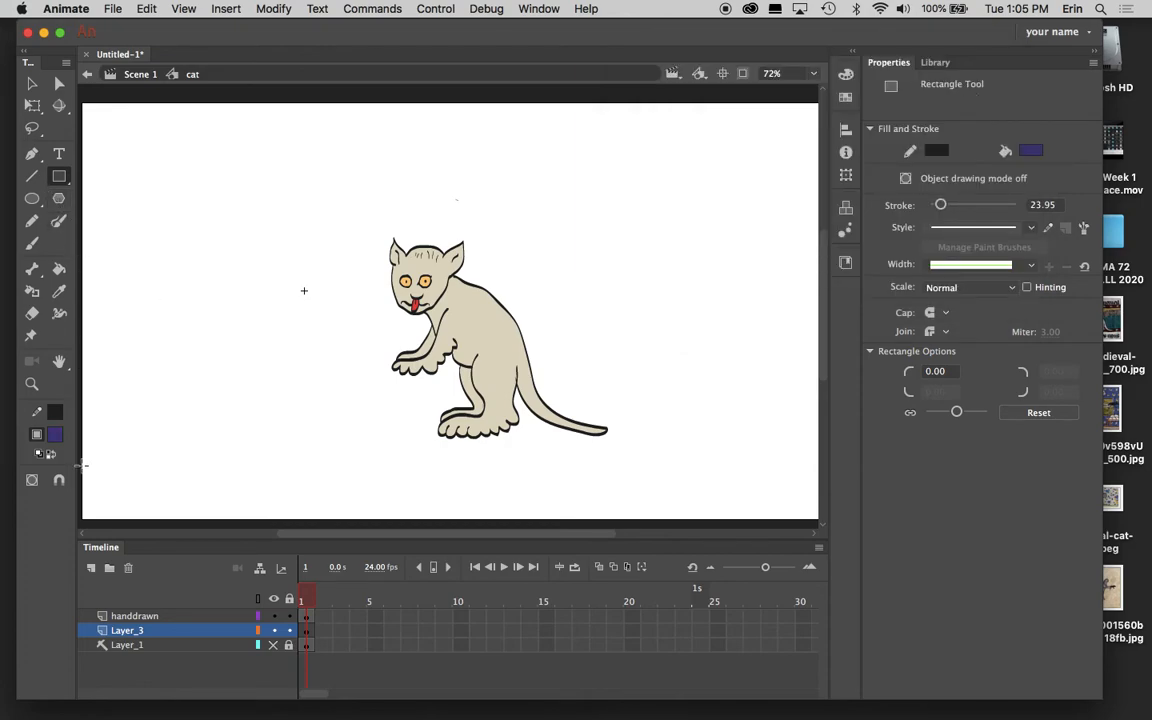
# - Mix a soft, muted orange stroke color for the rectangle
pyautogui.click(56, 414)
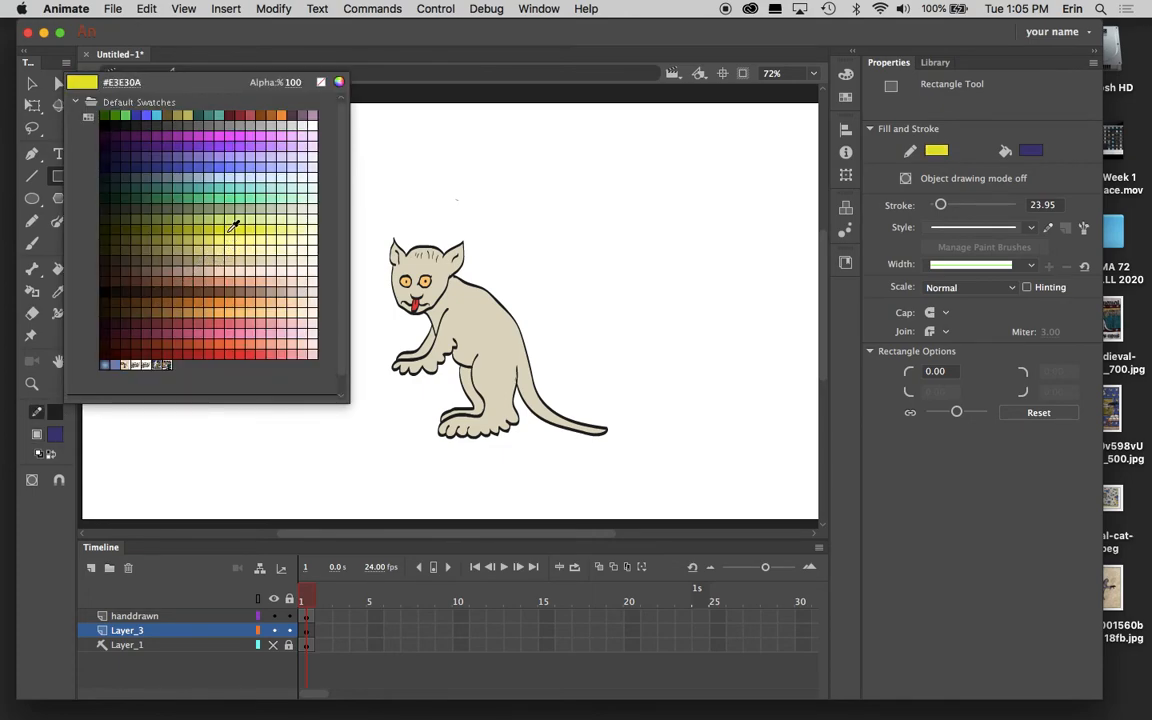
pyautogui.click(225, 298)
pyautogui.click(55, 411)
pyautogui.click(338, 85)
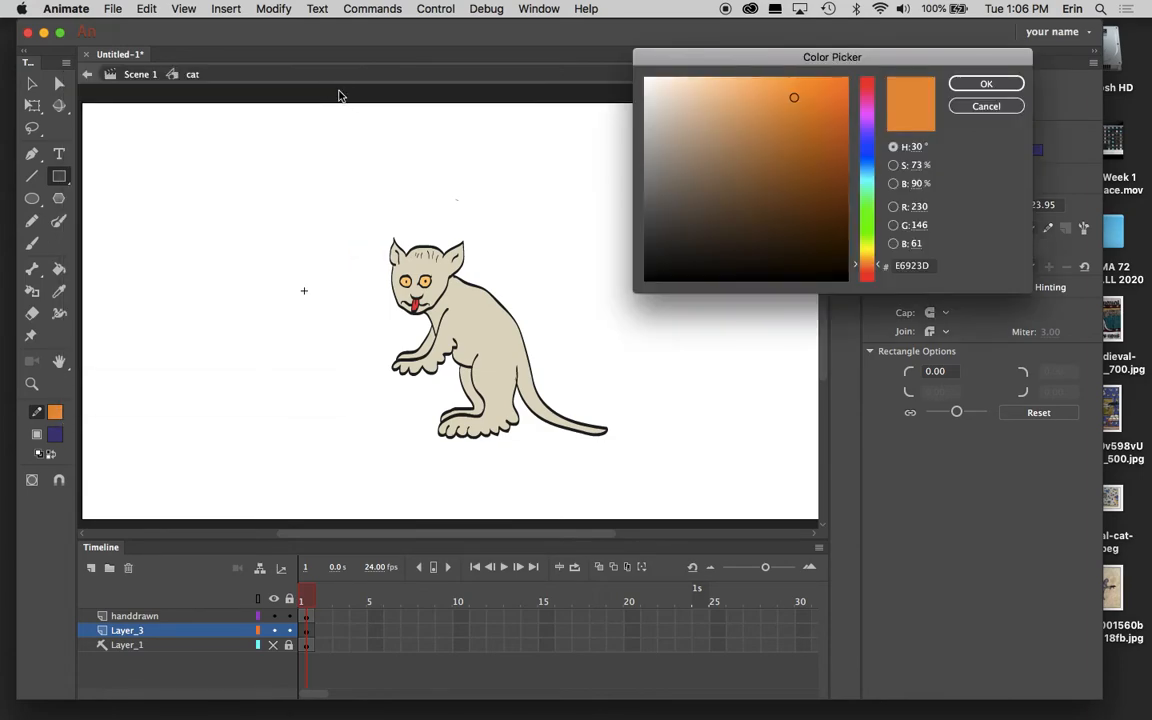
pyautogui.click(742, 136)
pyautogui.moveTo(743, 136)
pyautogui.mouseDown()
pyautogui.moveTo(745, 113)
pyautogui.moveTo(738, 121)
pyautogui.mouseUp()
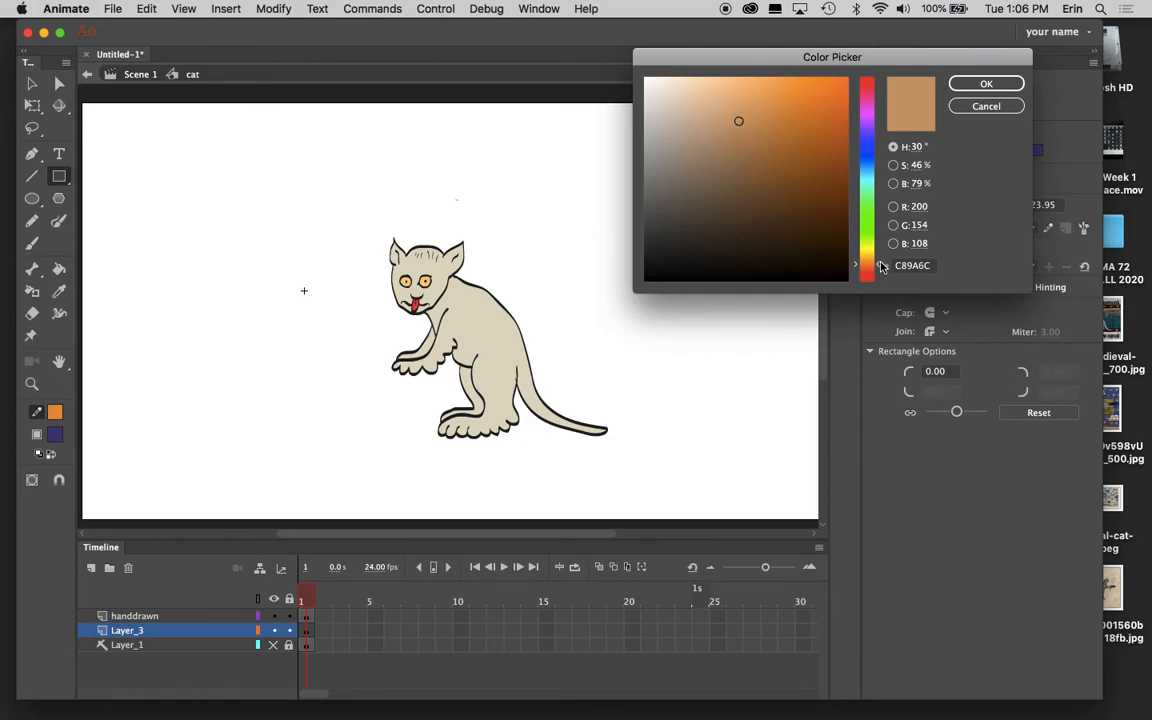
pyautogui.click(752, 109)
pyautogui.click(984, 85)
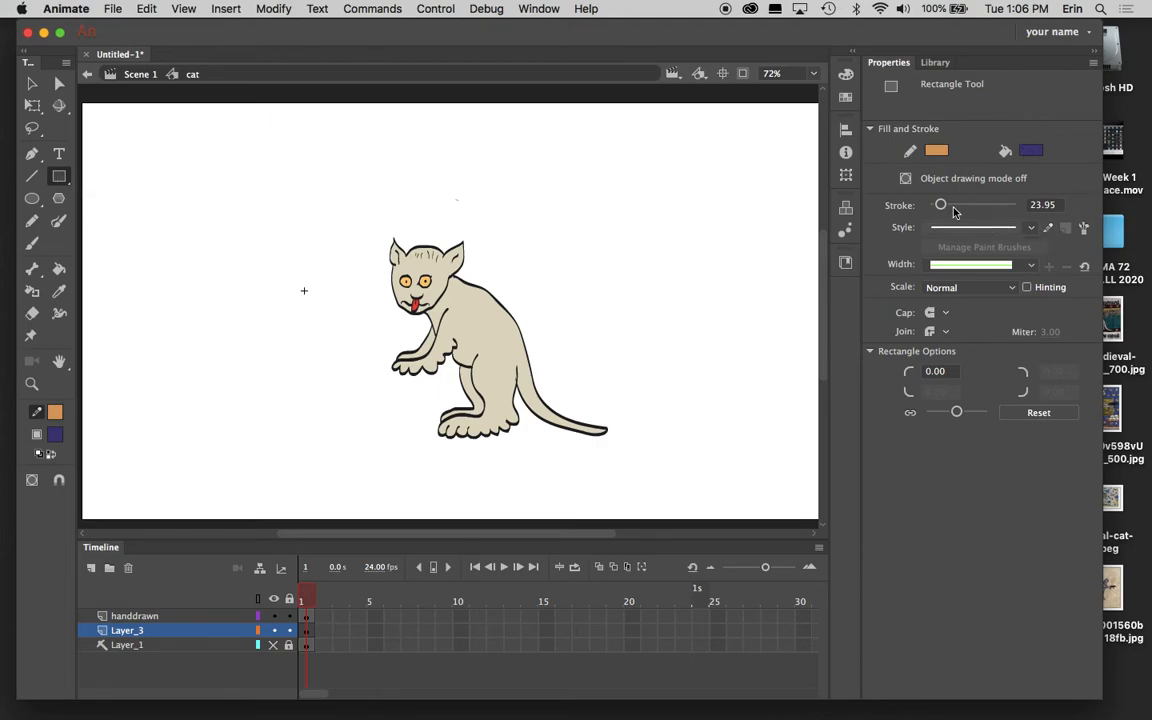
# - Try a rectangle behind the cat with a 7.45 hatched stroke, and undo it
pyautogui.moveTo(940, 205); pyautogui.dragTo(935, 206)
pyautogui.moveTo(935, 206); pyautogui.dragTo(936, 206)
pyautogui.click(1031, 228)
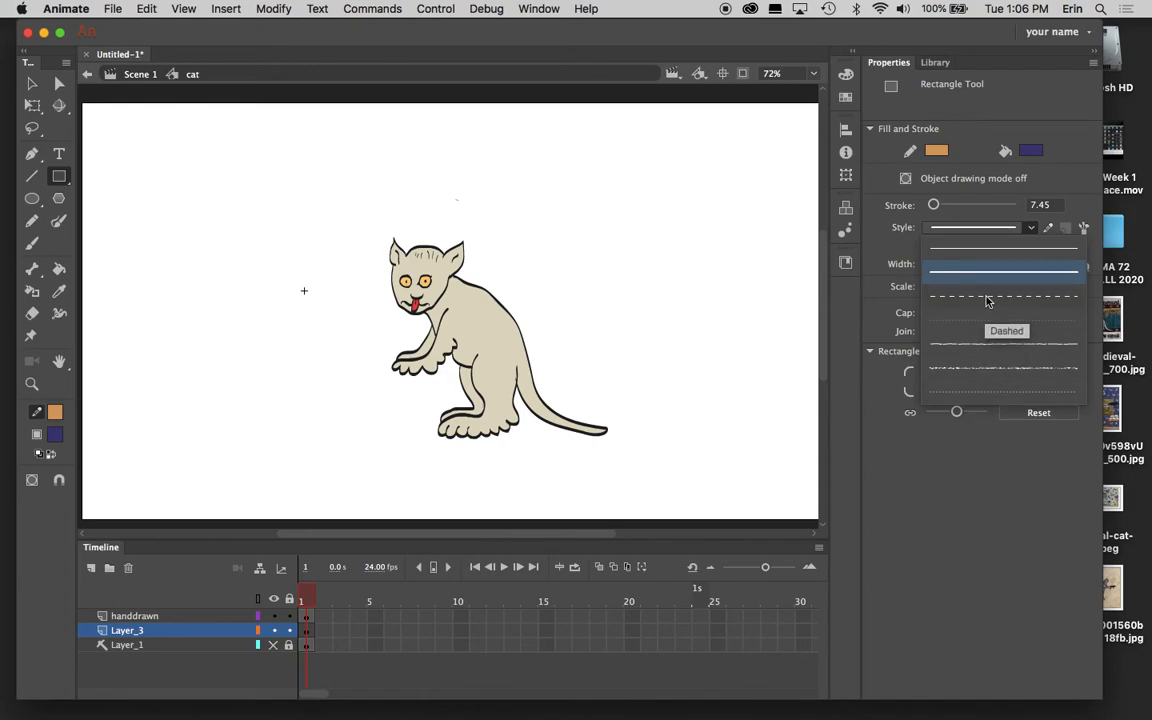
pyautogui.click(962, 396)
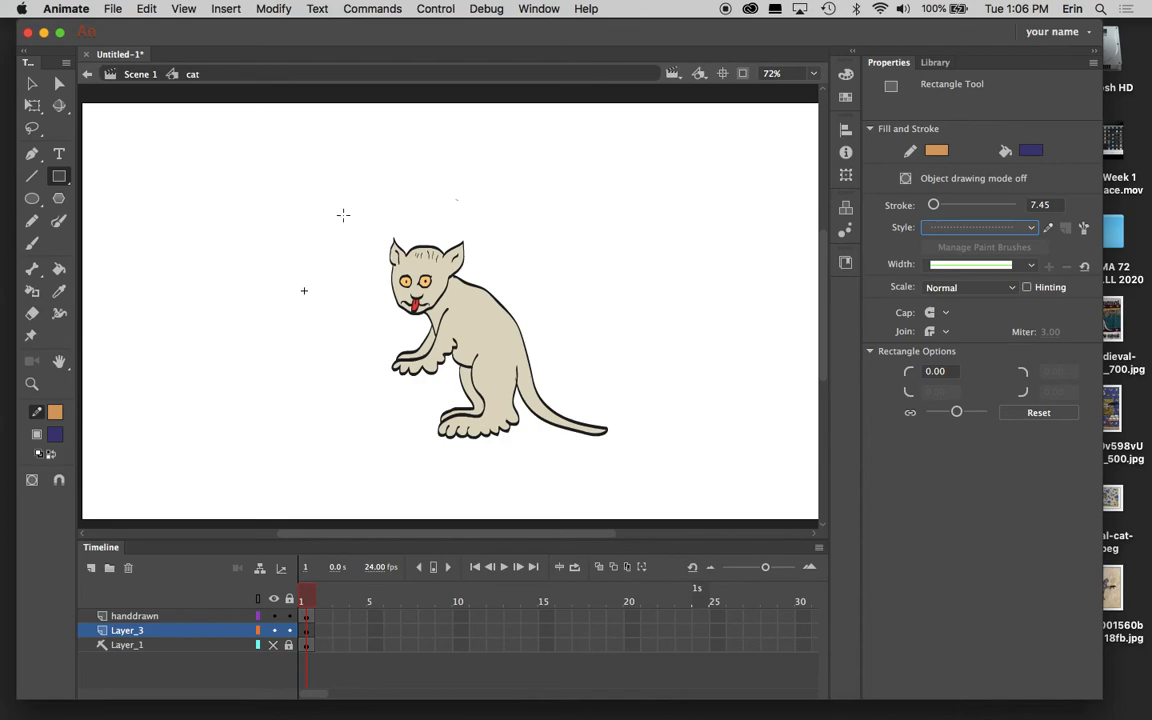
pyautogui.moveTo(343, 213); pyautogui.dragTo(627, 476)
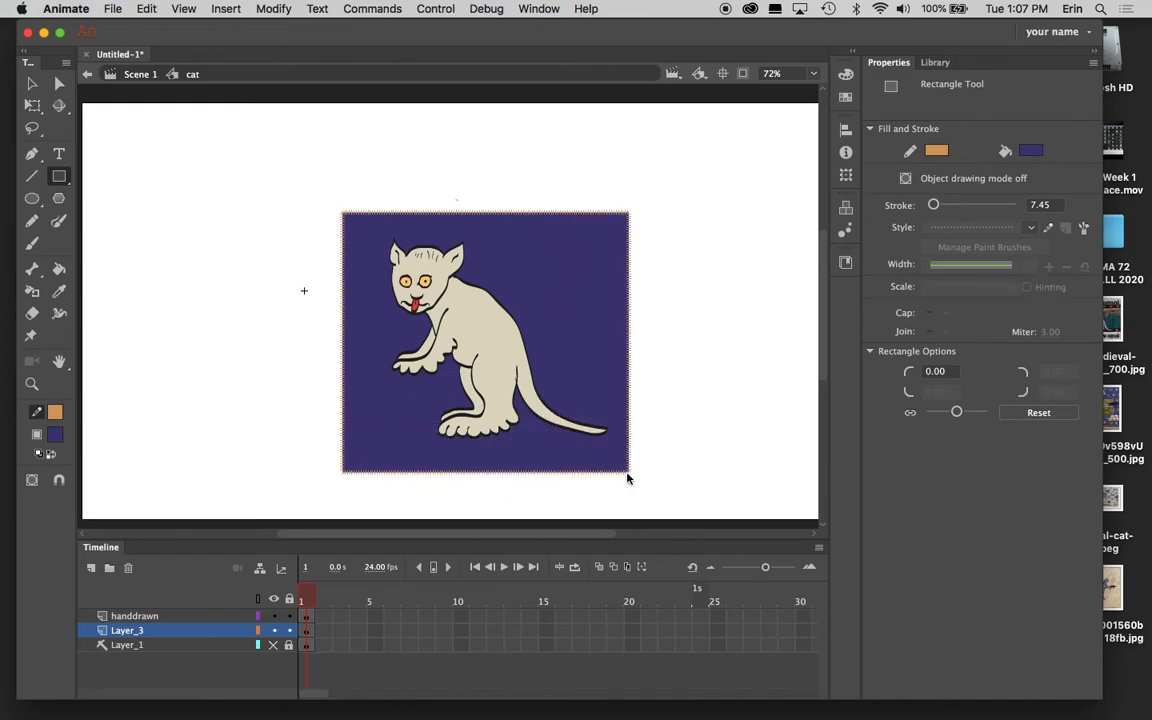
pyautogui.press('super+z')
# - Try the rectangle with the hatched stroke thickened to 36.85, and undo it
pyautogui.moveTo(933, 205); pyautogui.dragTo(948, 214)
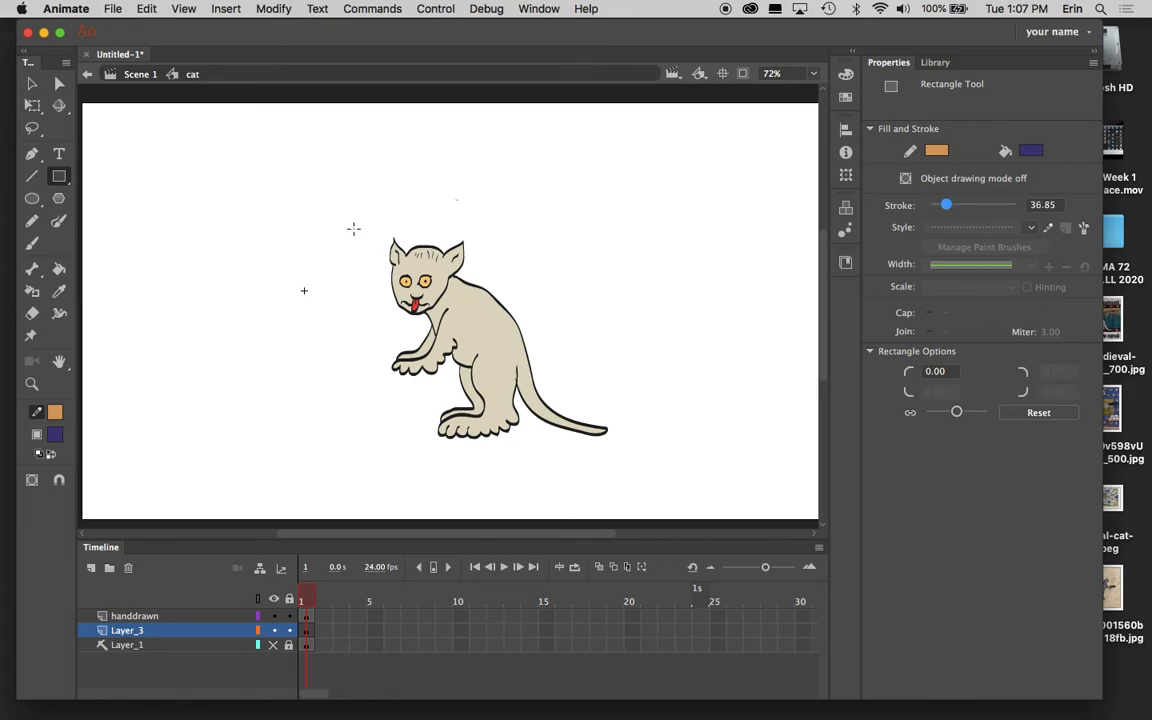
pyautogui.moveTo(338, 209)
pyautogui.mouseDown()
pyautogui.moveTo(504, 391)
pyautogui.moveTo(548, 409)
pyautogui.mouseUp()
pyautogui.press('super+z')
# - Set the stroke to the ragged style at 18.05, try a rectangle behind the cat, and undo it
pyautogui.click(1030, 227)
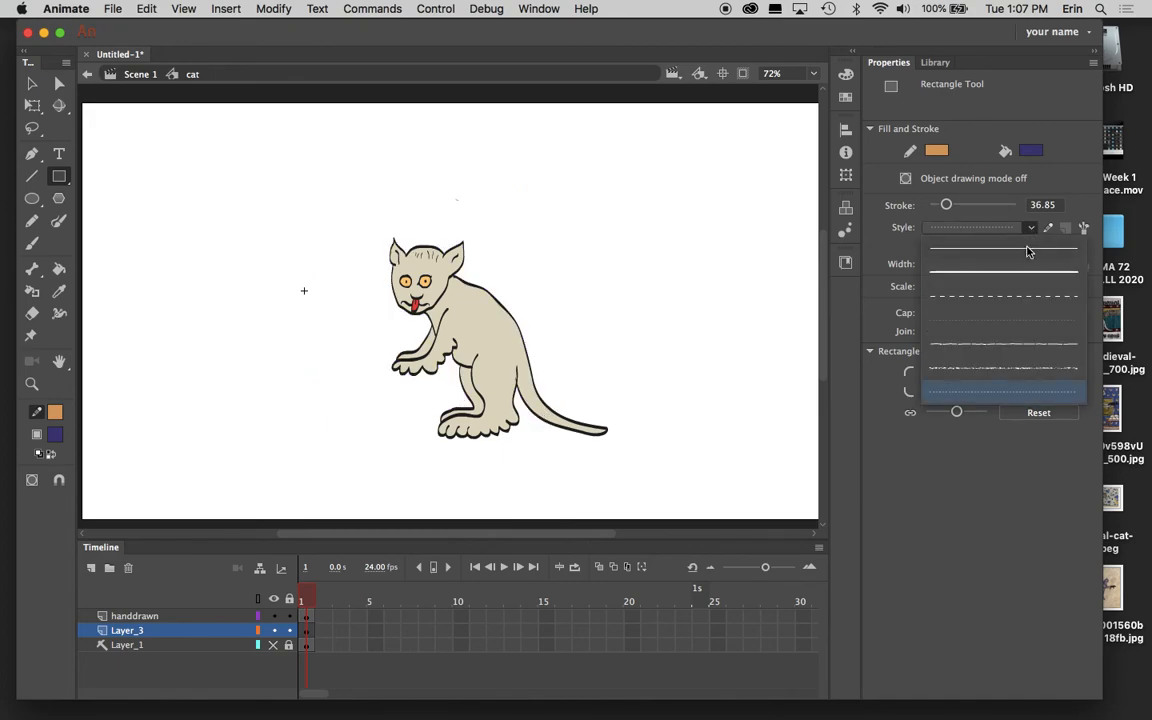
pyautogui.click(1027, 349)
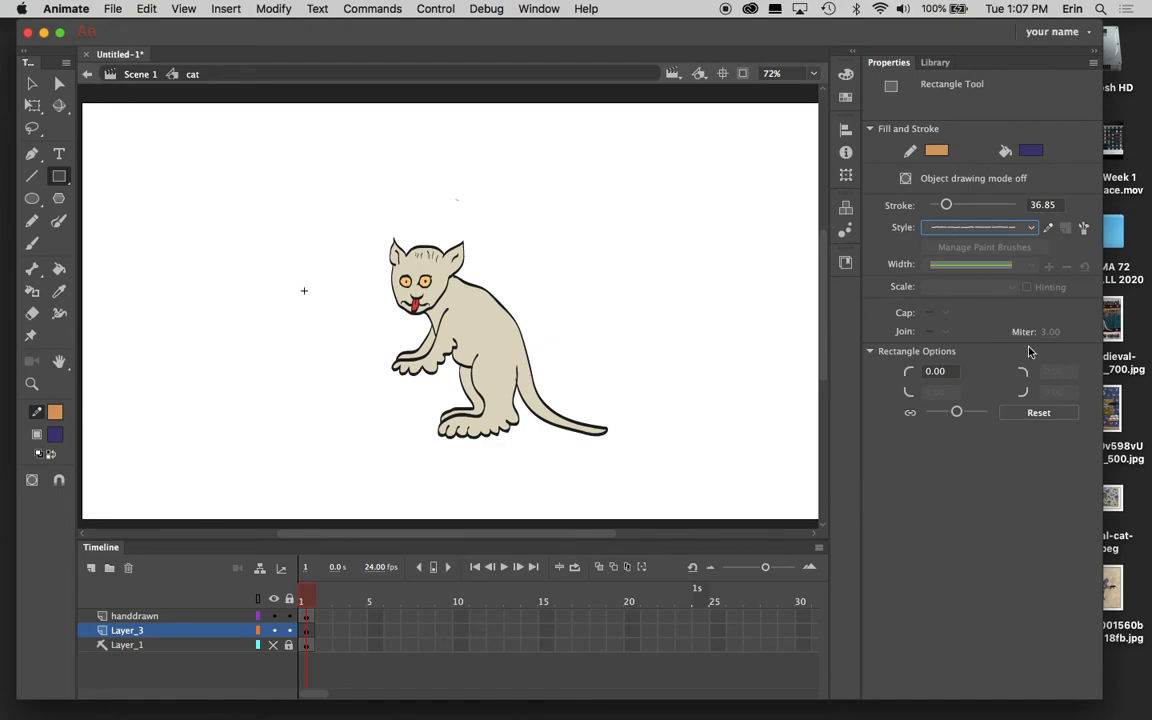
pyautogui.moveTo(947, 206); pyautogui.dragTo(938, 205)
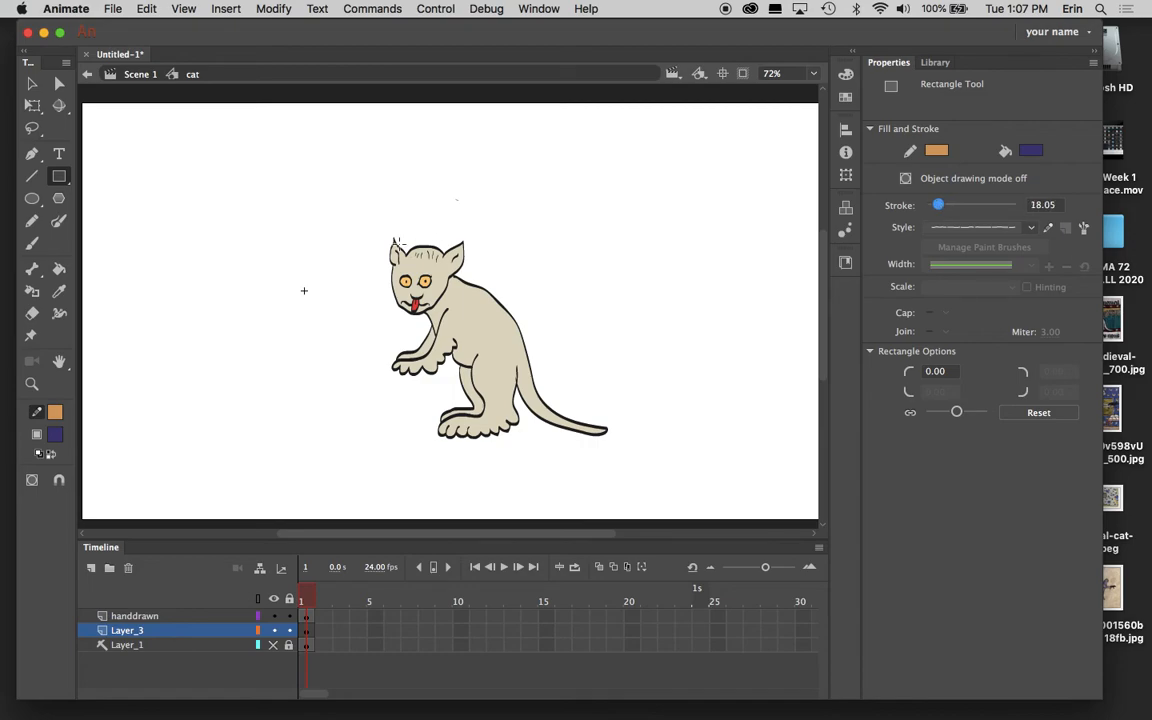
pyautogui.moveTo(331, 211)
pyautogui.mouseDown()
pyautogui.moveTo(609, 486)
pyautogui.moveTo(631, 484)
pyautogui.mouseUp()
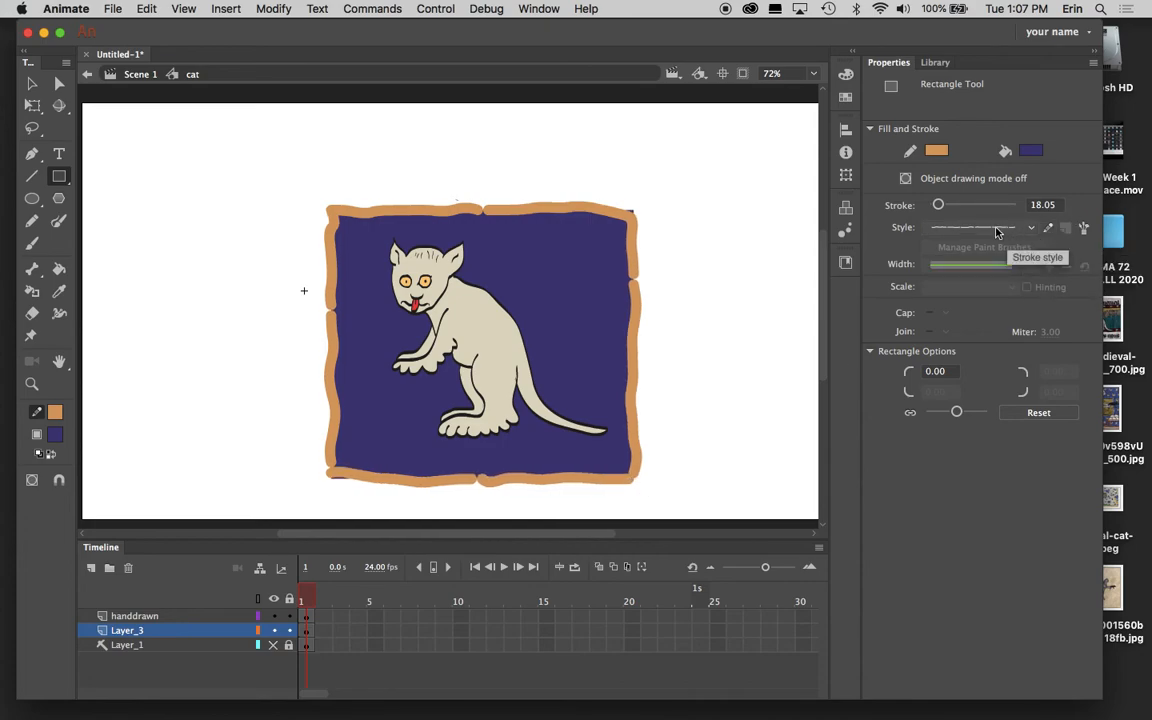
pyautogui.press('super+z')
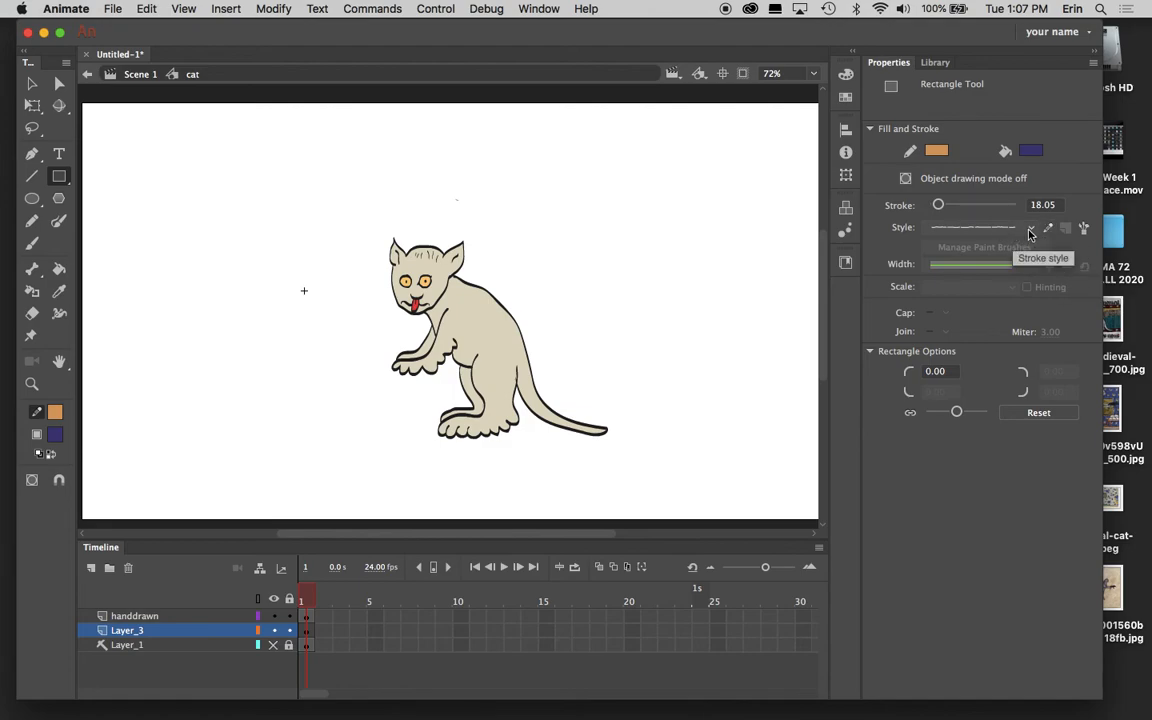
# - Switch the stroke to the stipple style, try a rectangle behind the cat, and undo it
pyautogui.click(1031, 228)
pyautogui.click(1092, 189)
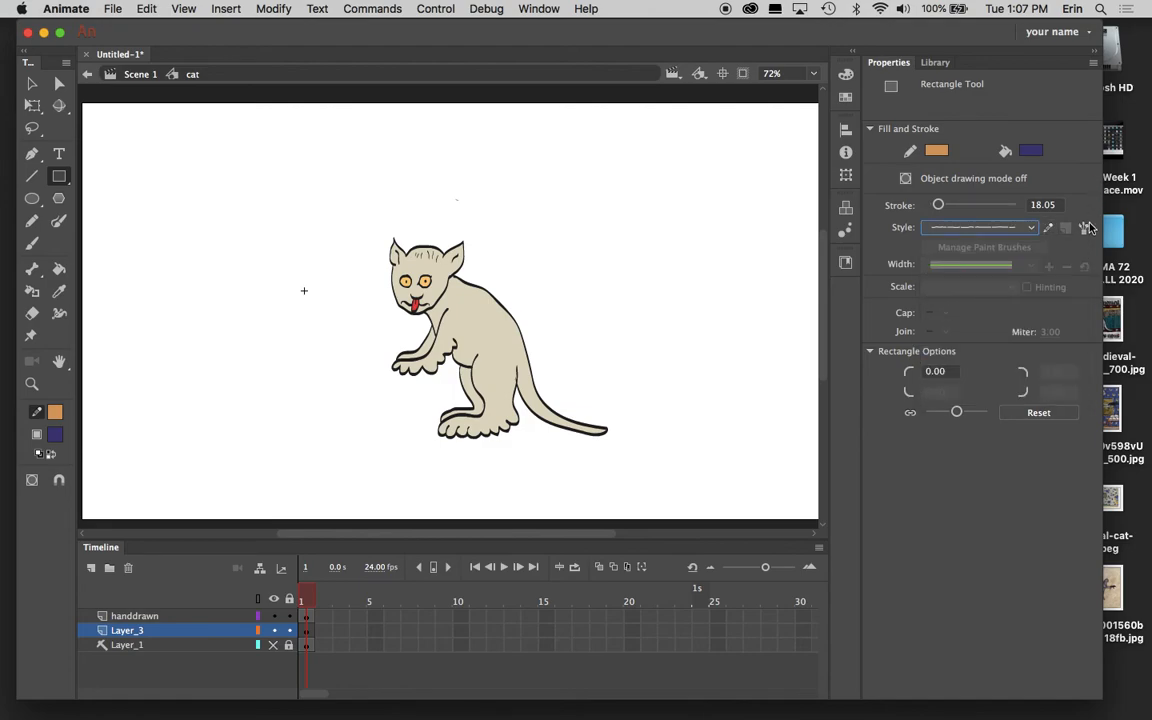
pyautogui.click(1033, 228)
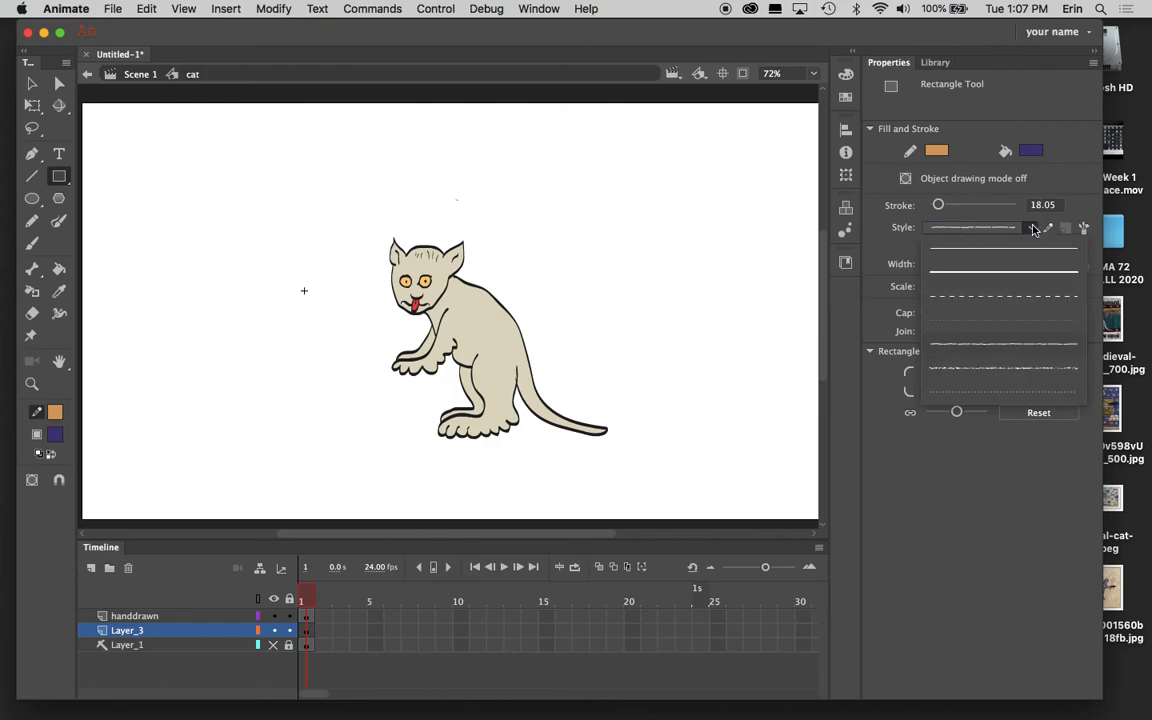
pyautogui.click(1037, 374)
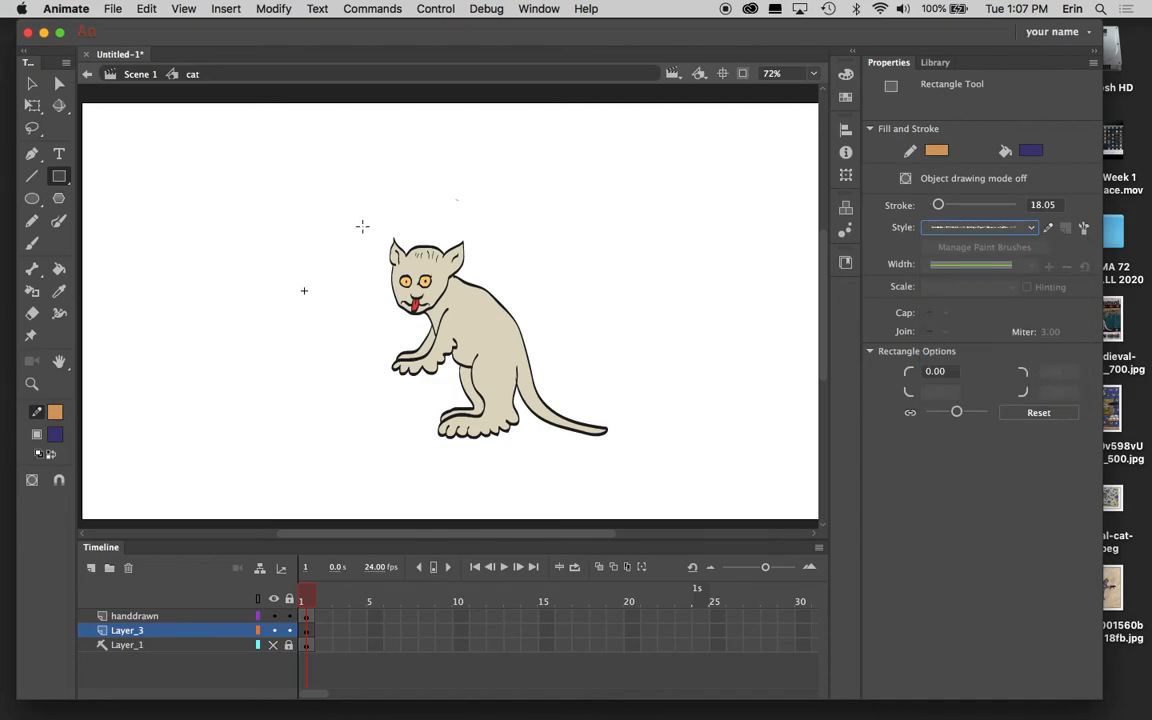
pyautogui.moveTo(337, 211); pyautogui.dragTo(630, 466)
pyautogui.press('super+z')
# - Change the stroke color to a golden yellow, #F1BC52
pyautogui.click(56, 414)
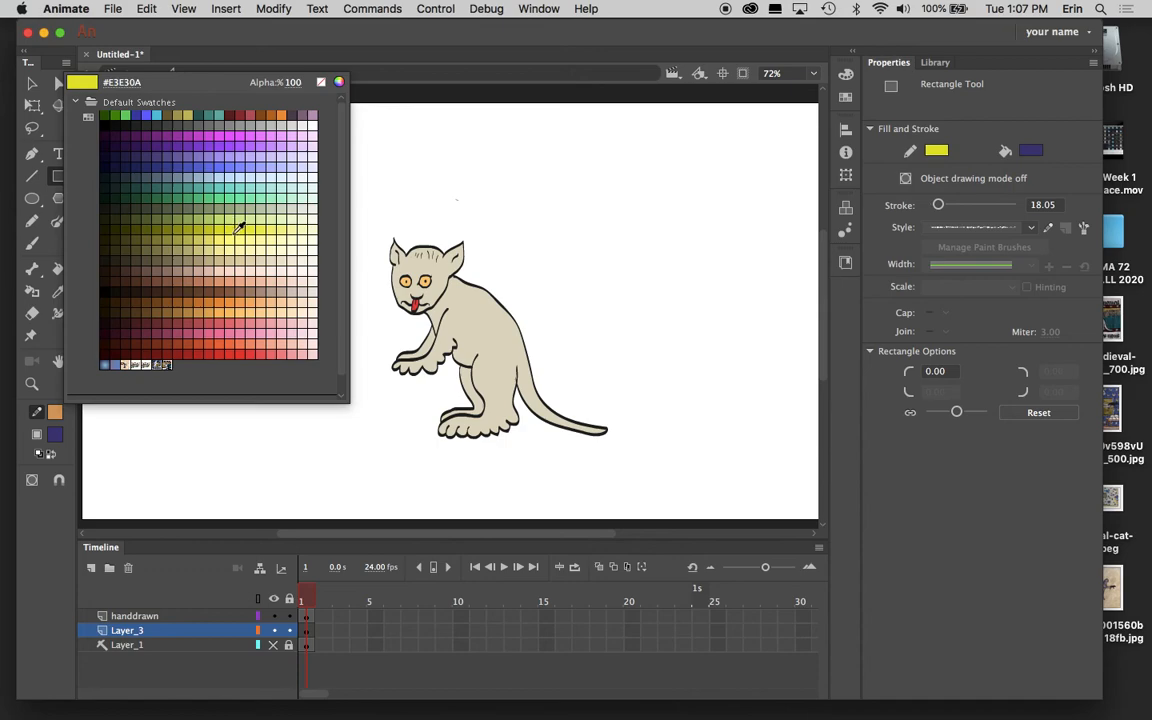
pyautogui.click(339, 82)
pyautogui.click(879, 263)
pyautogui.moveTo(879, 264); pyautogui.dragTo(879, 258)
pyautogui.click(772, 93)
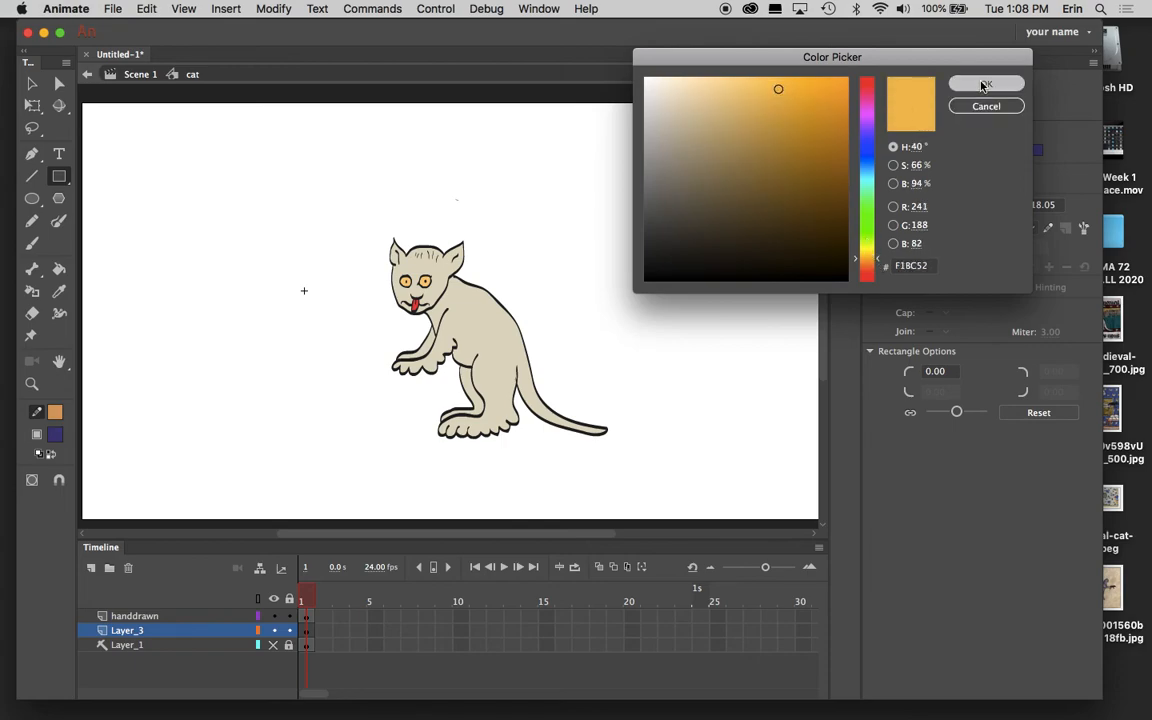
pyautogui.click(985, 83)
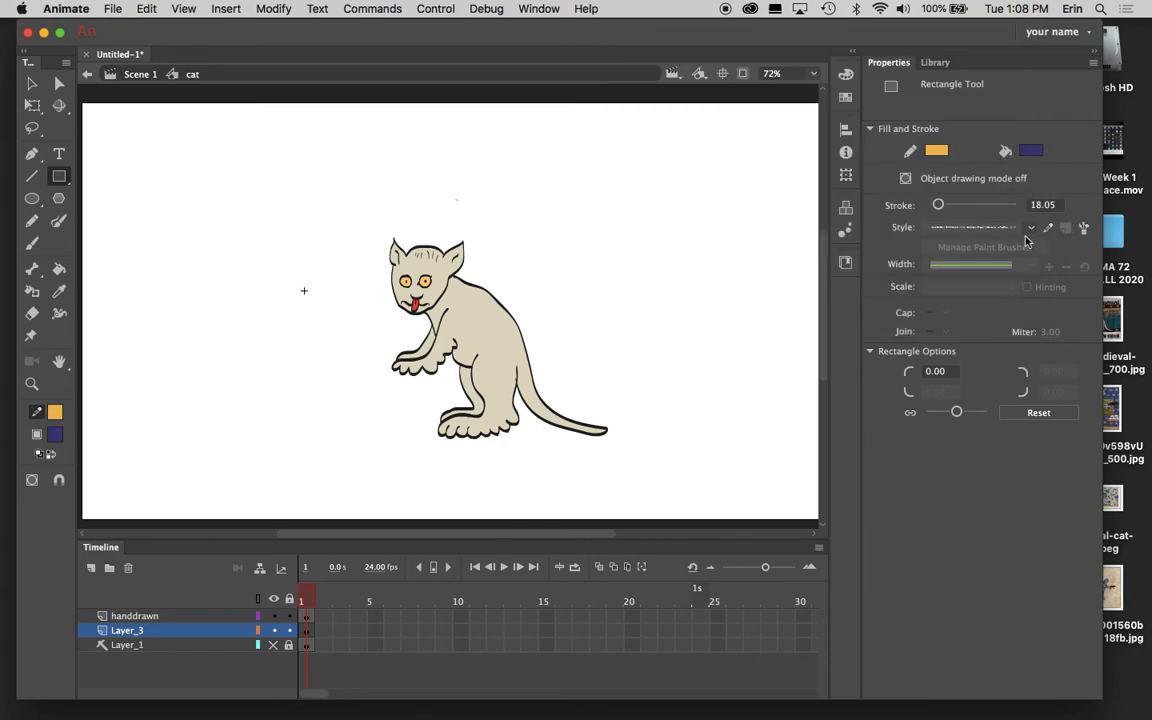
# - Edit the stipple stroke style to medium dots with random size variation
pyautogui.click(1032, 229)
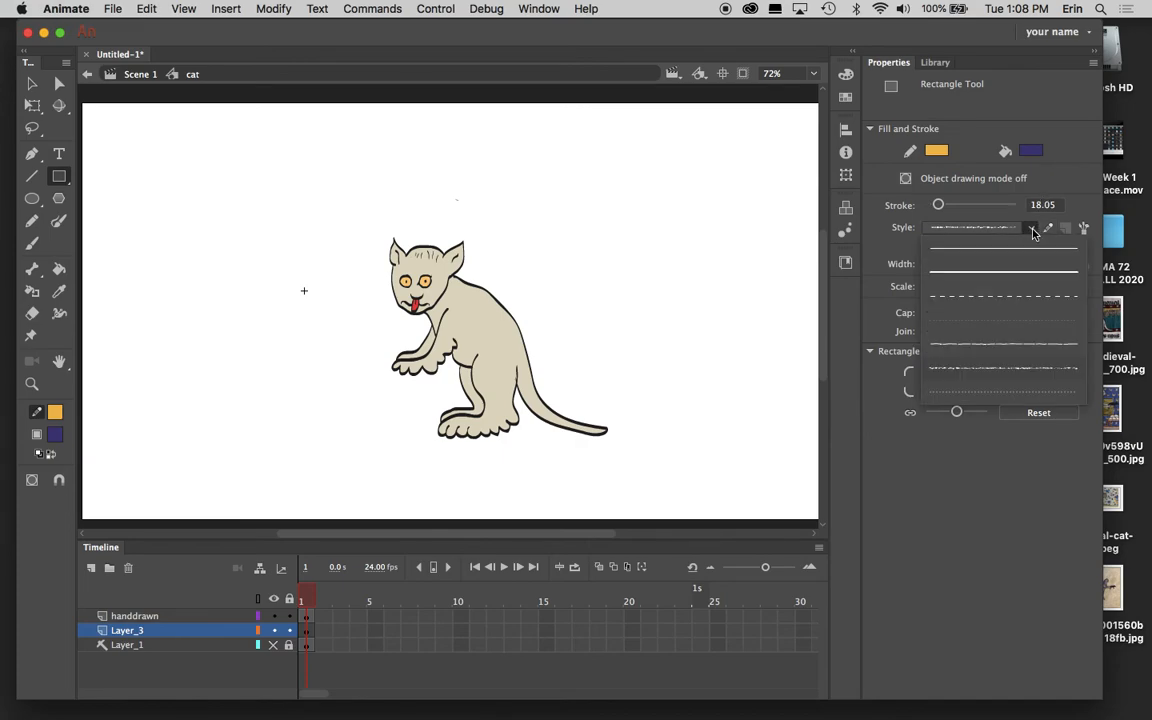
pyautogui.click(1021, 375)
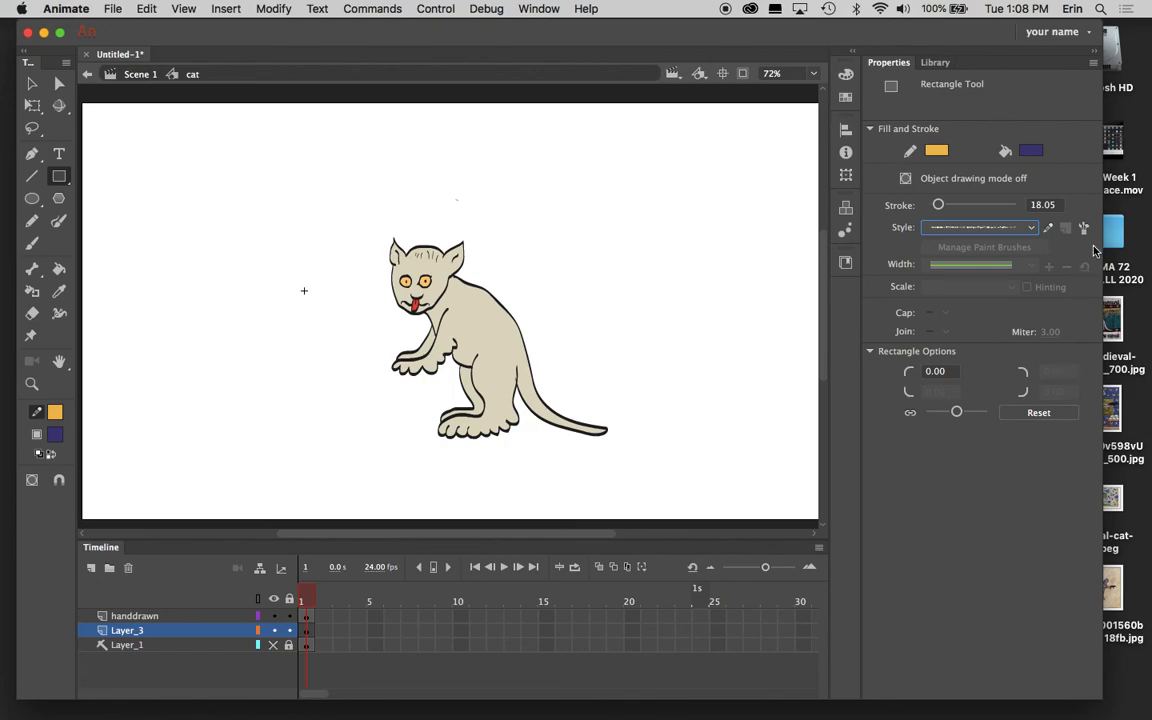
pyautogui.click(1049, 230)
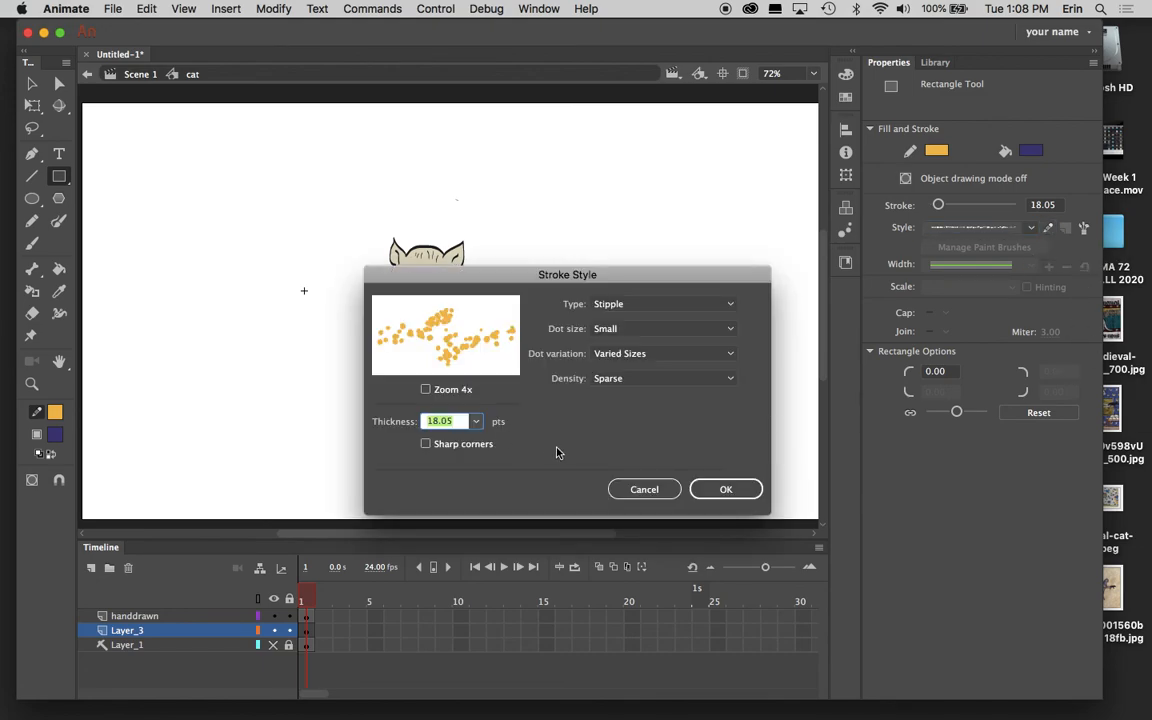
pyautogui.click(682, 330)
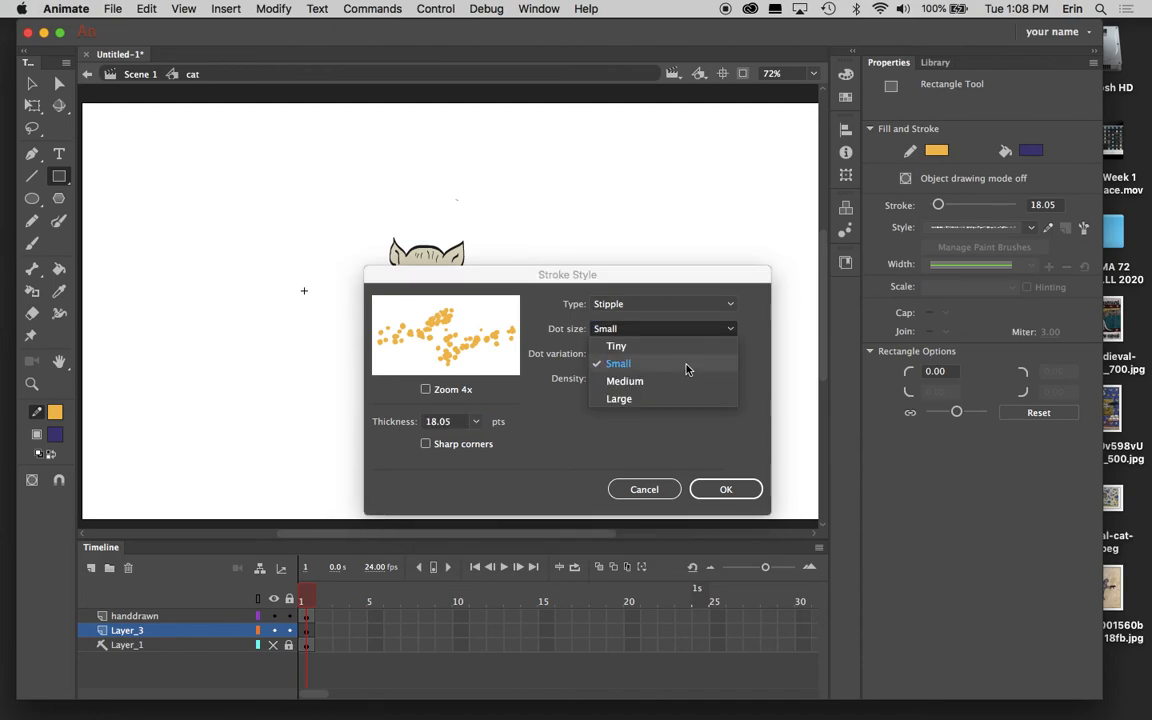
pyautogui.click(688, 399)
pyautogui.click(689, 331)
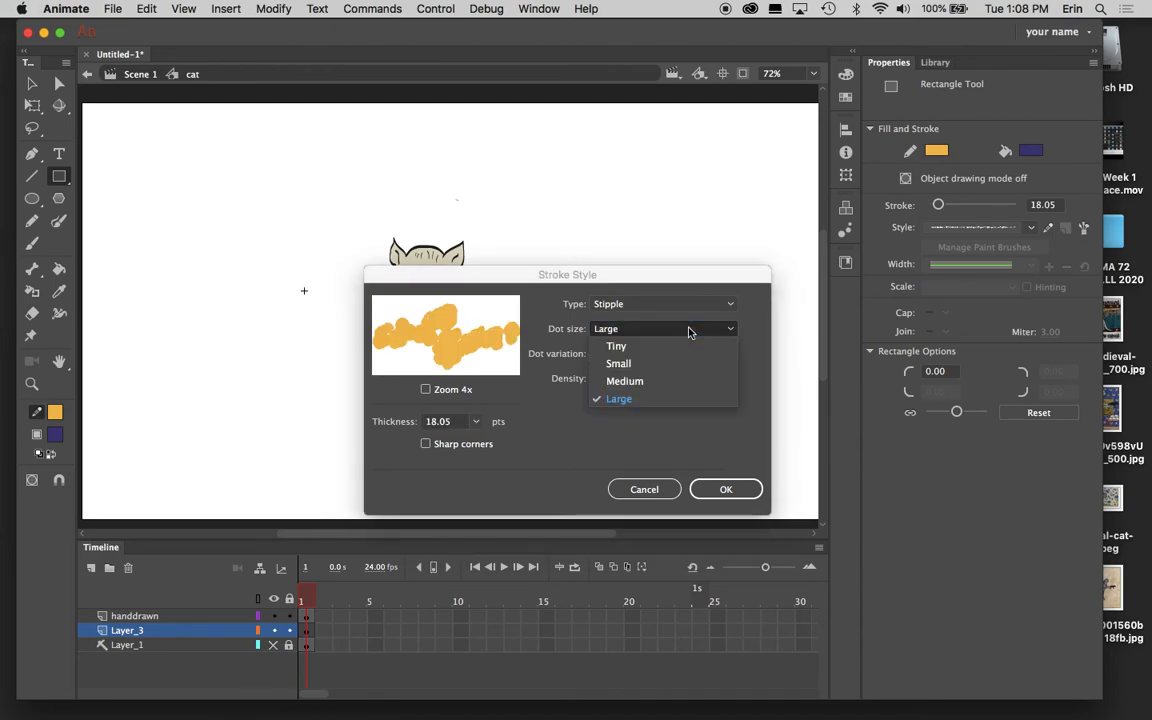
pyautogui.click(692, 384)
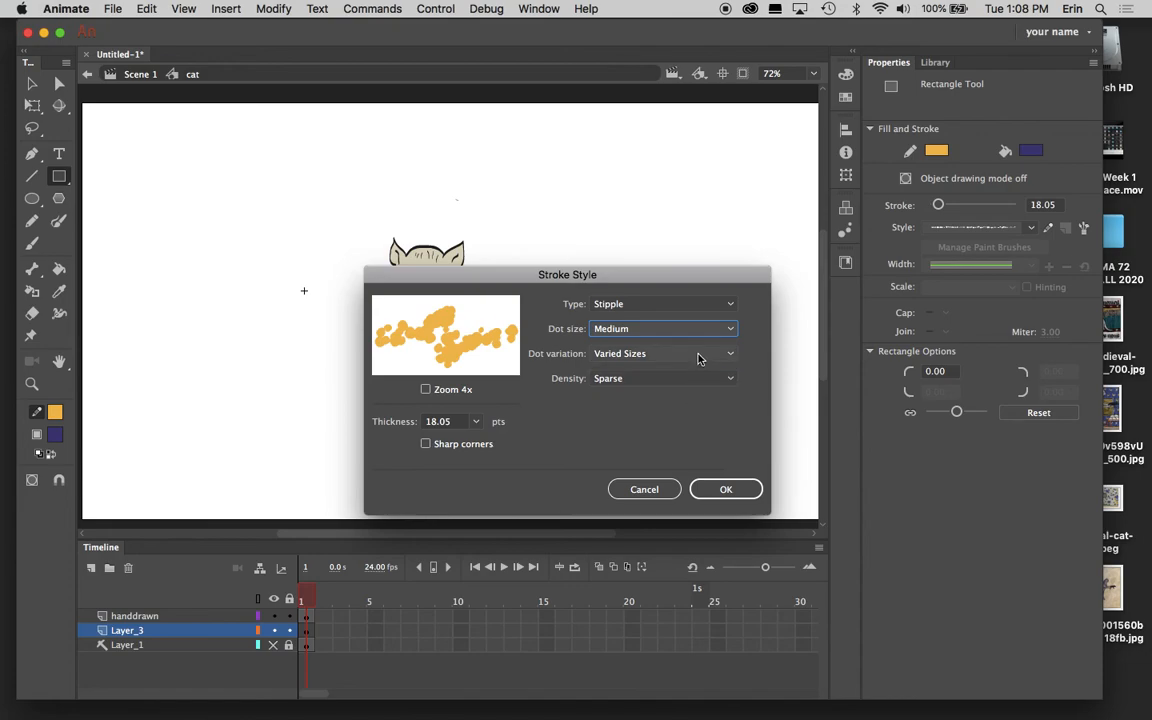
pyautogui.click(697, 357)
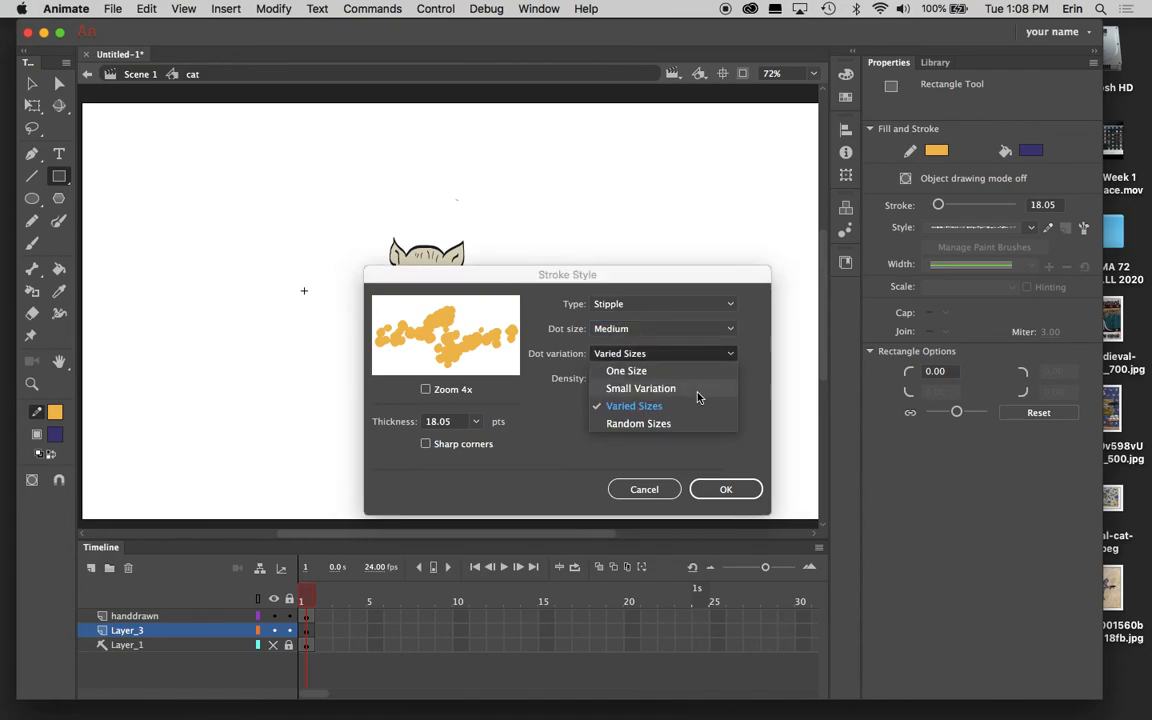
pyautogui.click(696, 424)
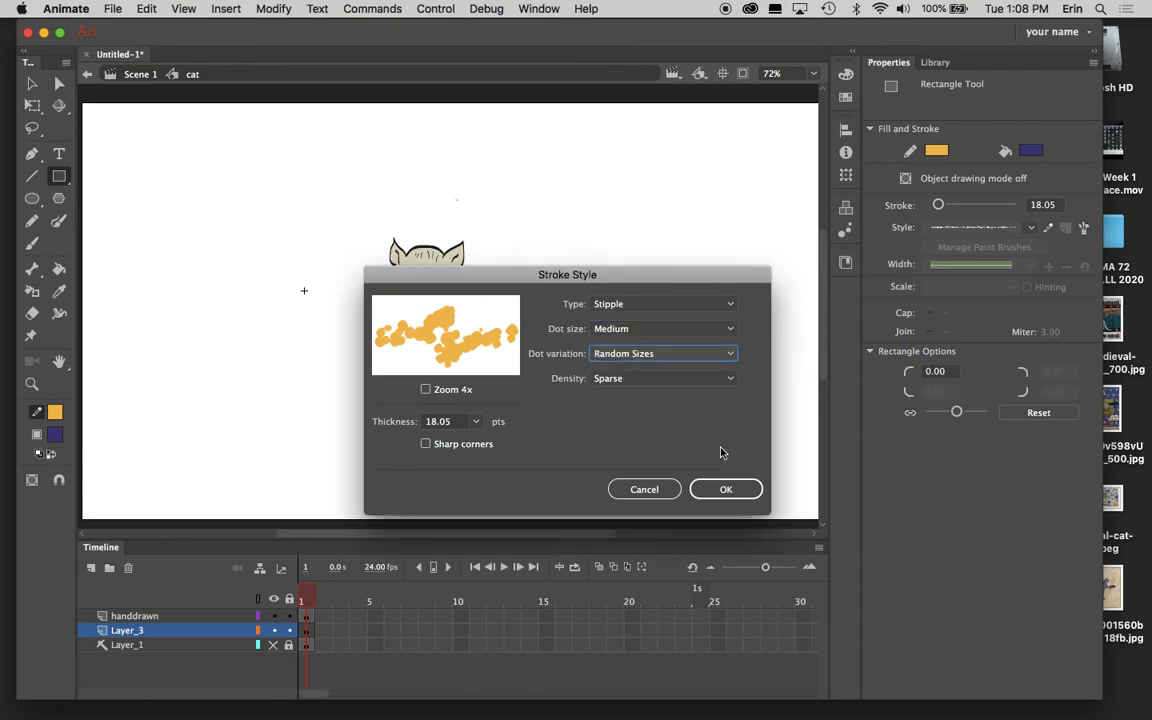
# - Set the stipple stroke's density to Very Dense and apply the stroke style
pyautogui.click(700, 378)
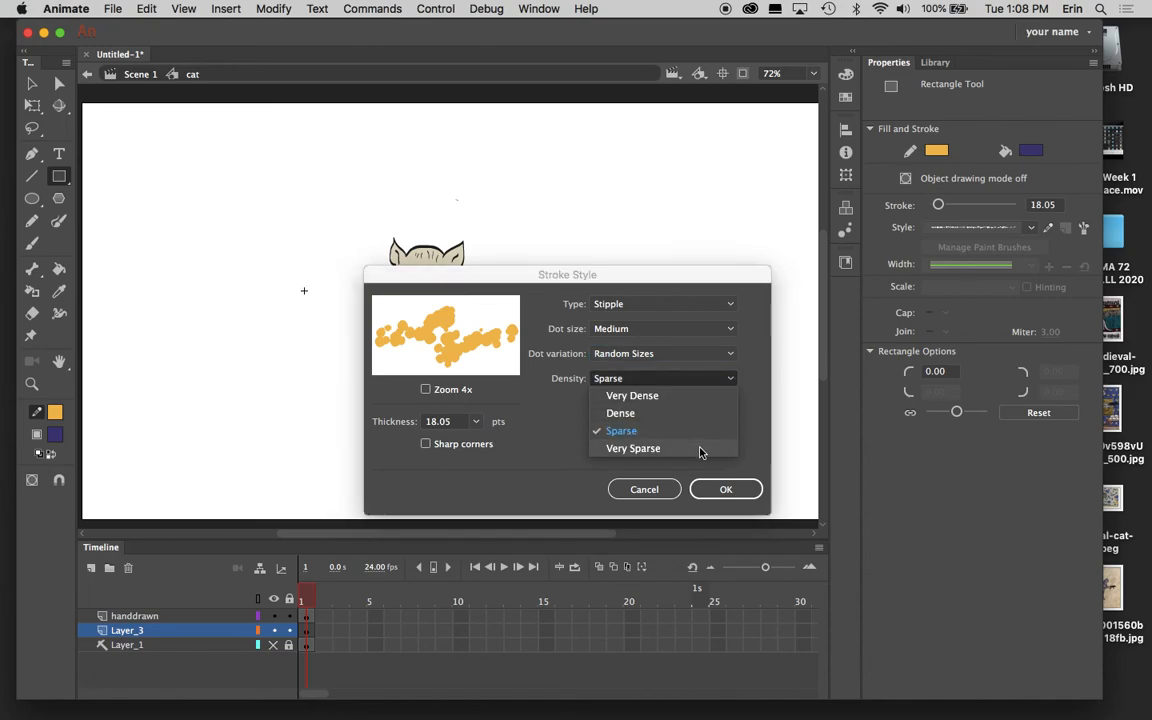
pyautogui.click(698, 419)
pyautogui.click(660, 378)
pyautogui.click(660, 396)
pyautogui.click(738, 489)
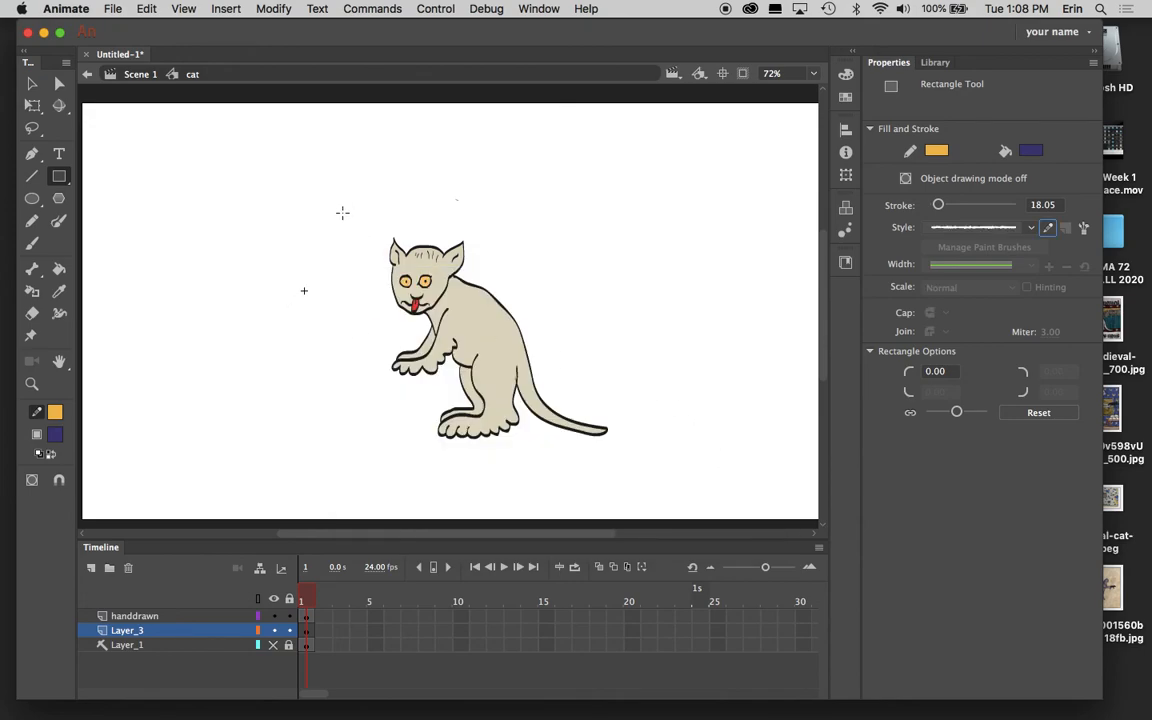
# - Try an indigo rectangle with the dense golden stipple border behind the cat, and undo it
pyautogui.moveTo(312, 214); pyautogui.dragTo(445, 320)
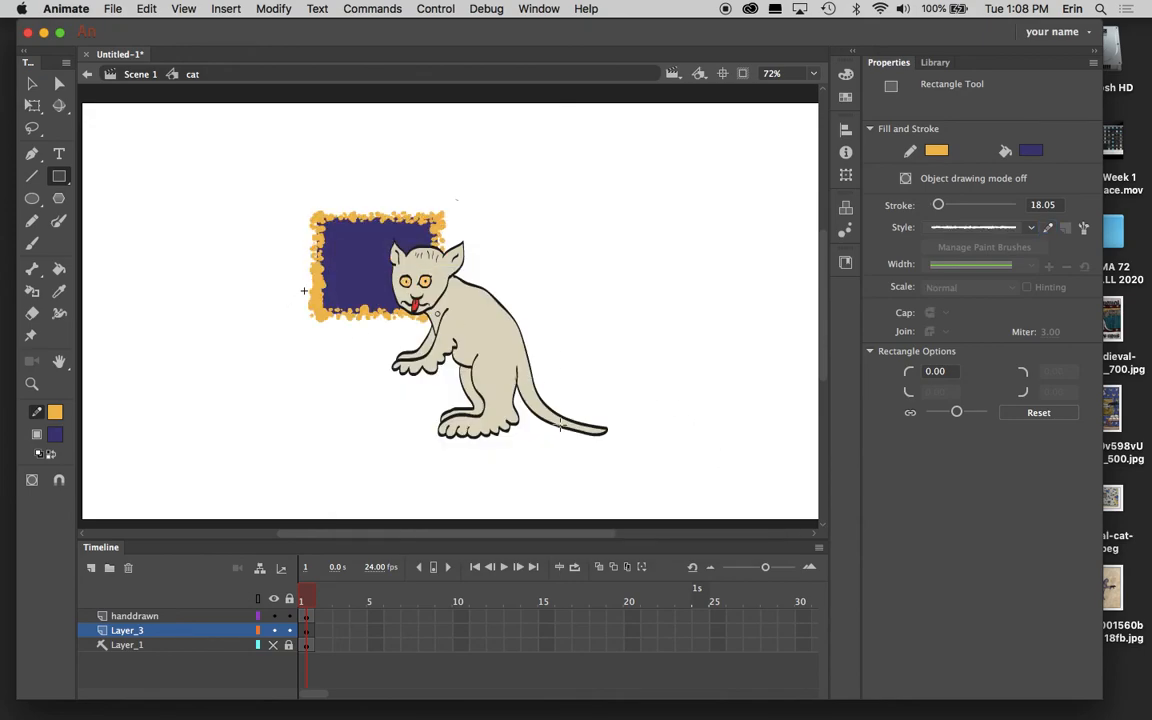
pyautogui.moveTo(561, 425); pyautogui.dragTo(566, 431)
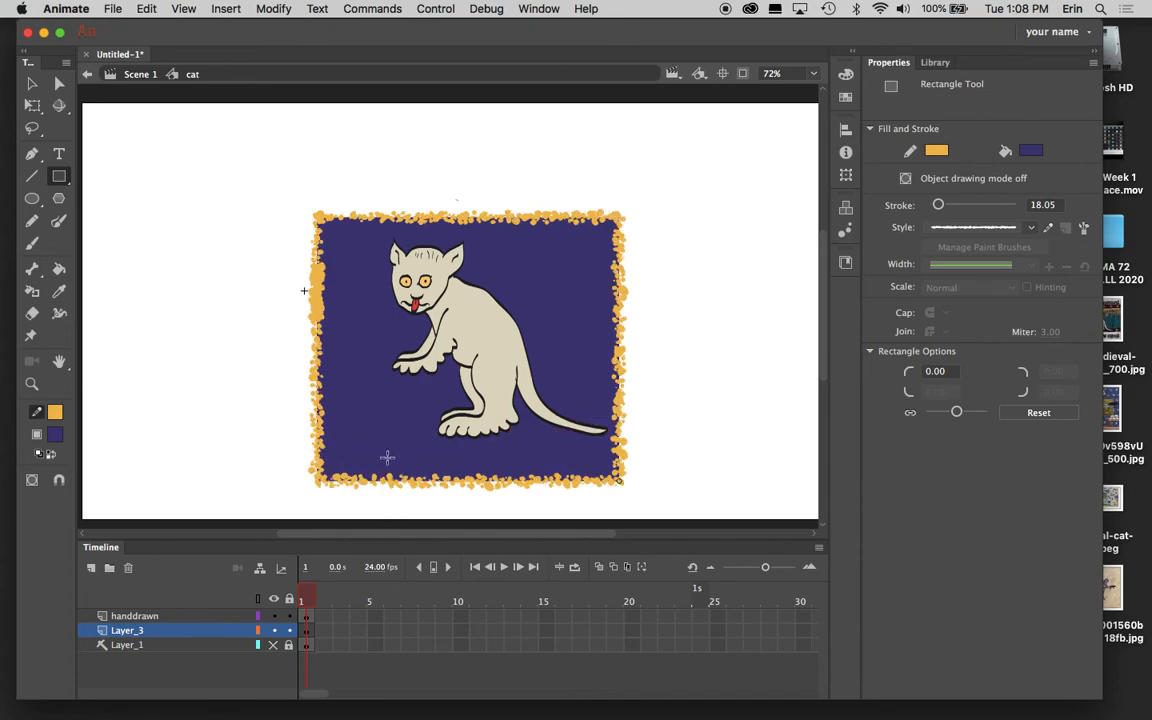
pyautogui.press('super+z')
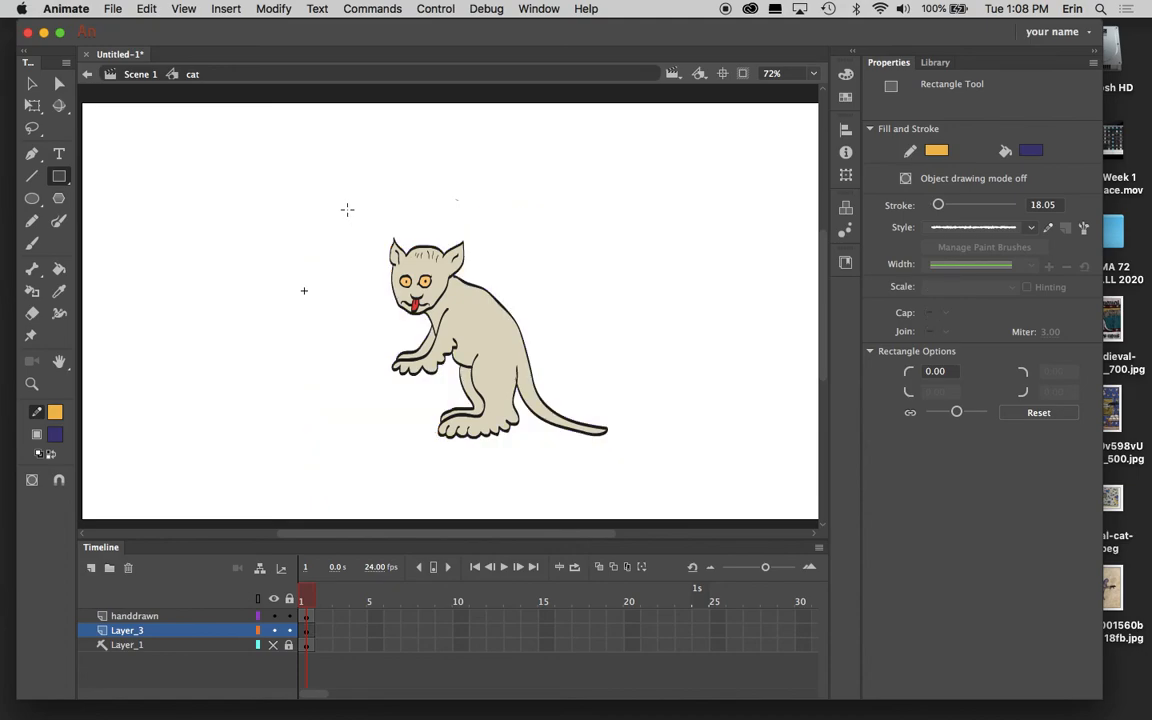
# - Draw an indigo rectangle with the golden stippled border on Layer_3, enclosing the whole cat from above the ears to below the feet
pyautogui.moveTo(325, 209); pyautogui.dragTo(397, 265)
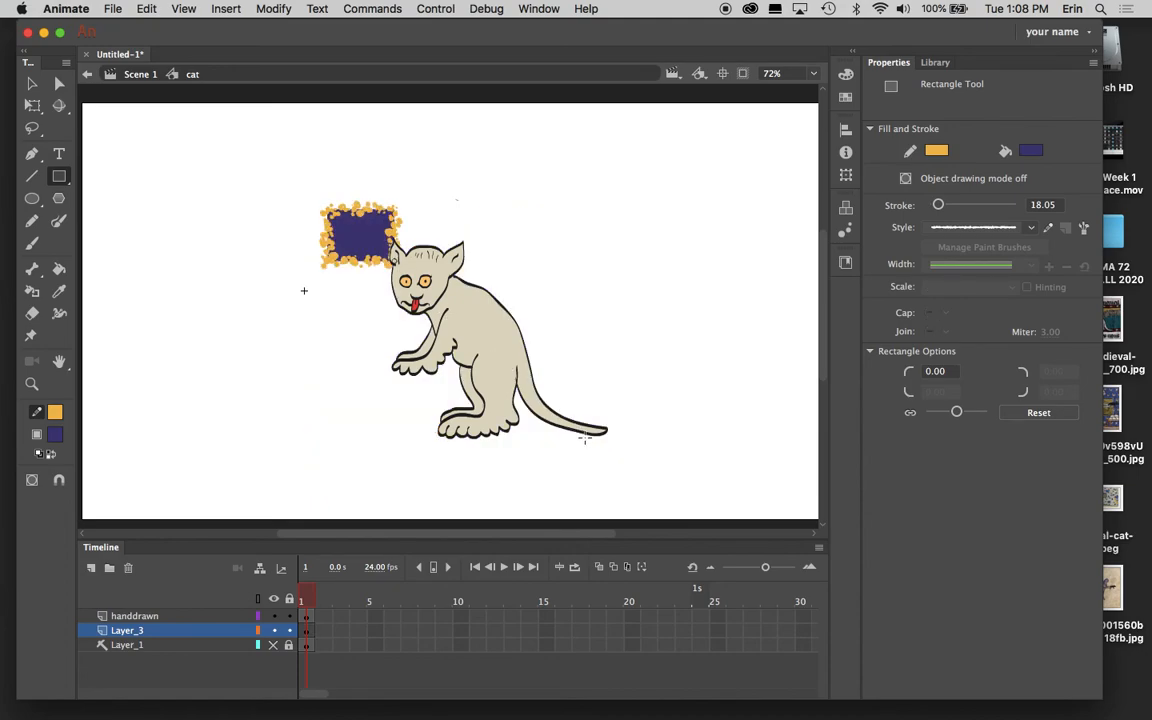
pyautogui.moveTo(582, 436); pyautogui.dragTo(600, 450)
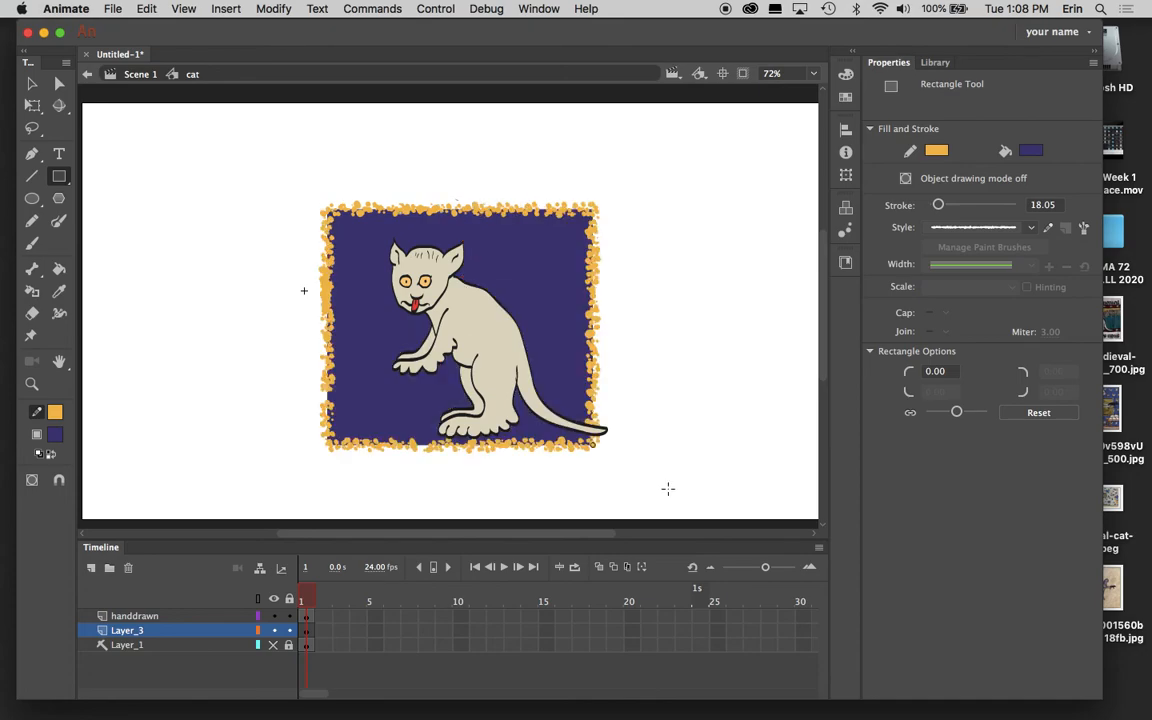
pyautogui.moveTo(687, 501); pyautogui.dragTo(668, 494)
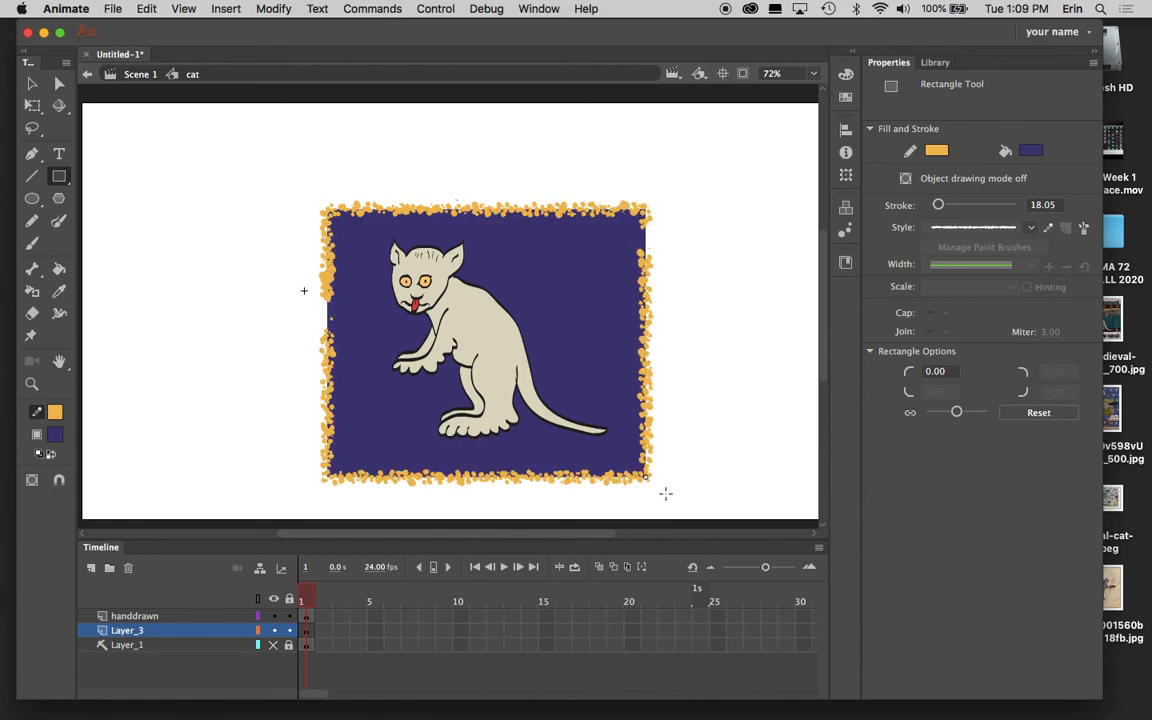
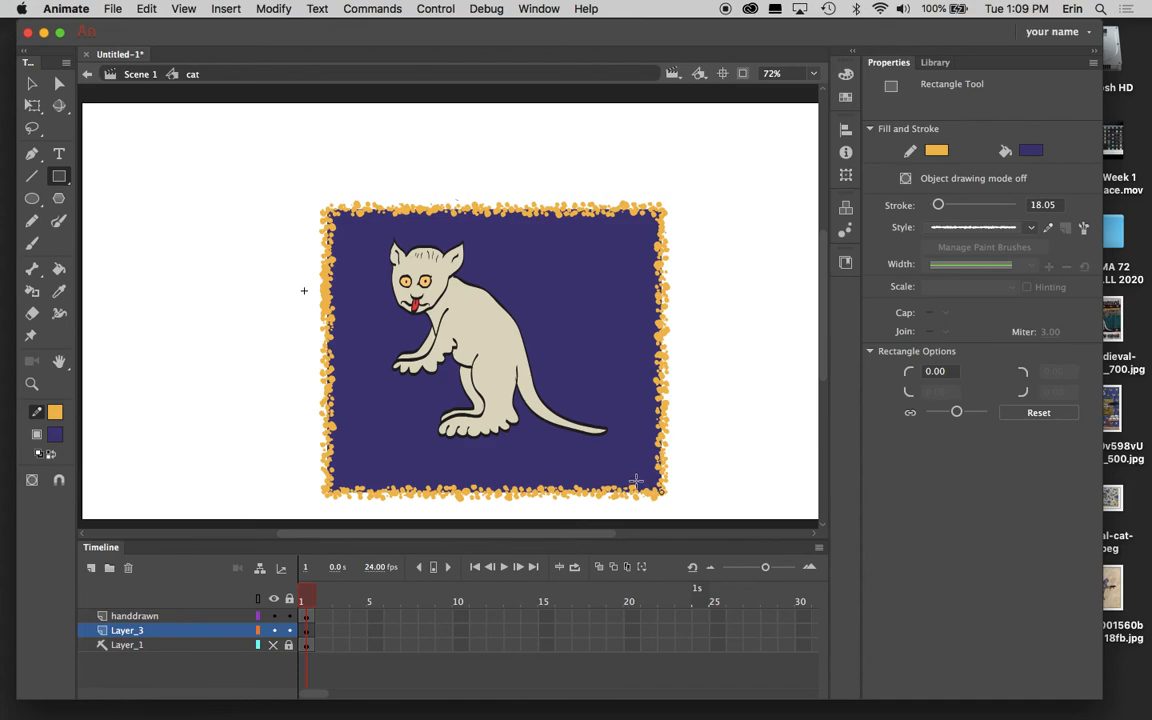
pyautogui.moveTo(636, 481); pyautogui.dragTo(637, 481)
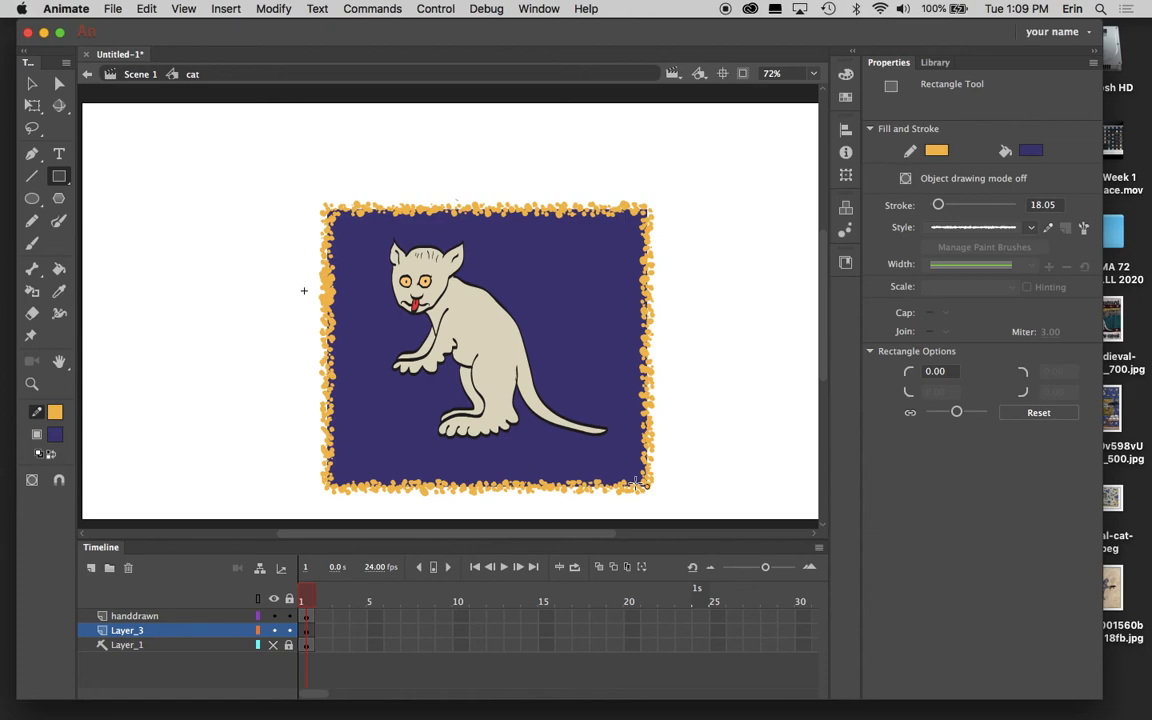
pyautogui.moveTo(636, 484); pyautogui.dragTo(636, 483)
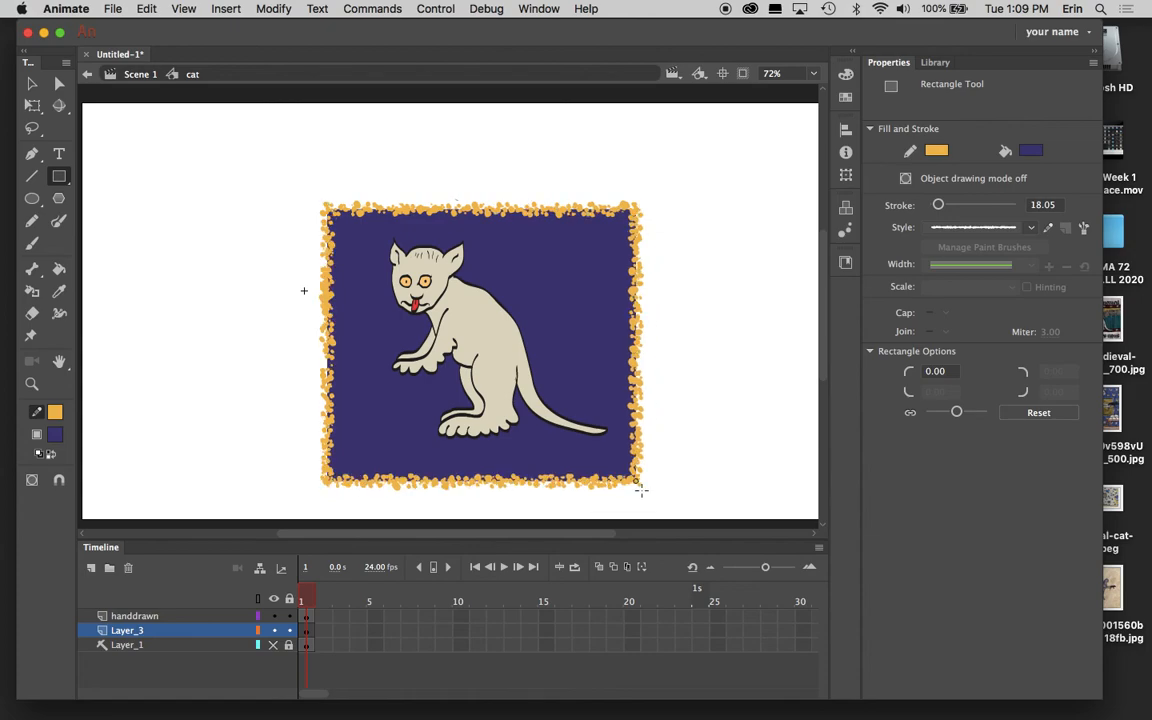
pyautogui.moveTo(641, 490); pyautogui.dragTo(640, 491)
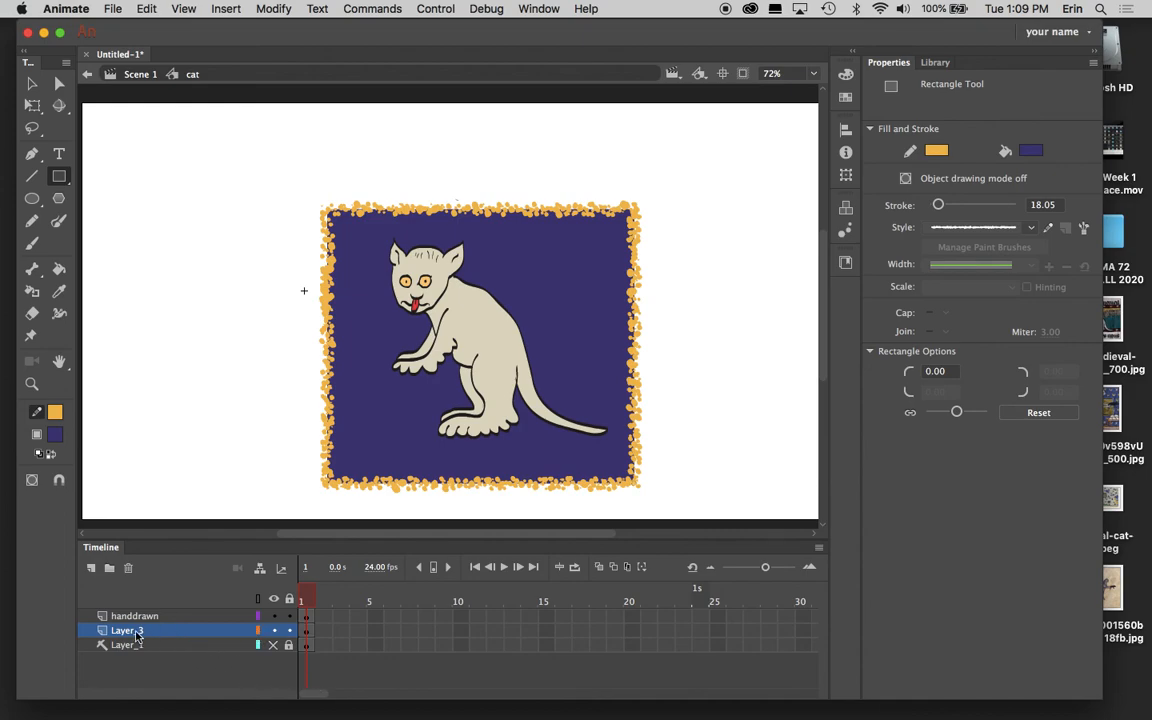
# - Lock the handdrawn layer and display Layer_3 as outlines
pyautogui.click(289, 617)
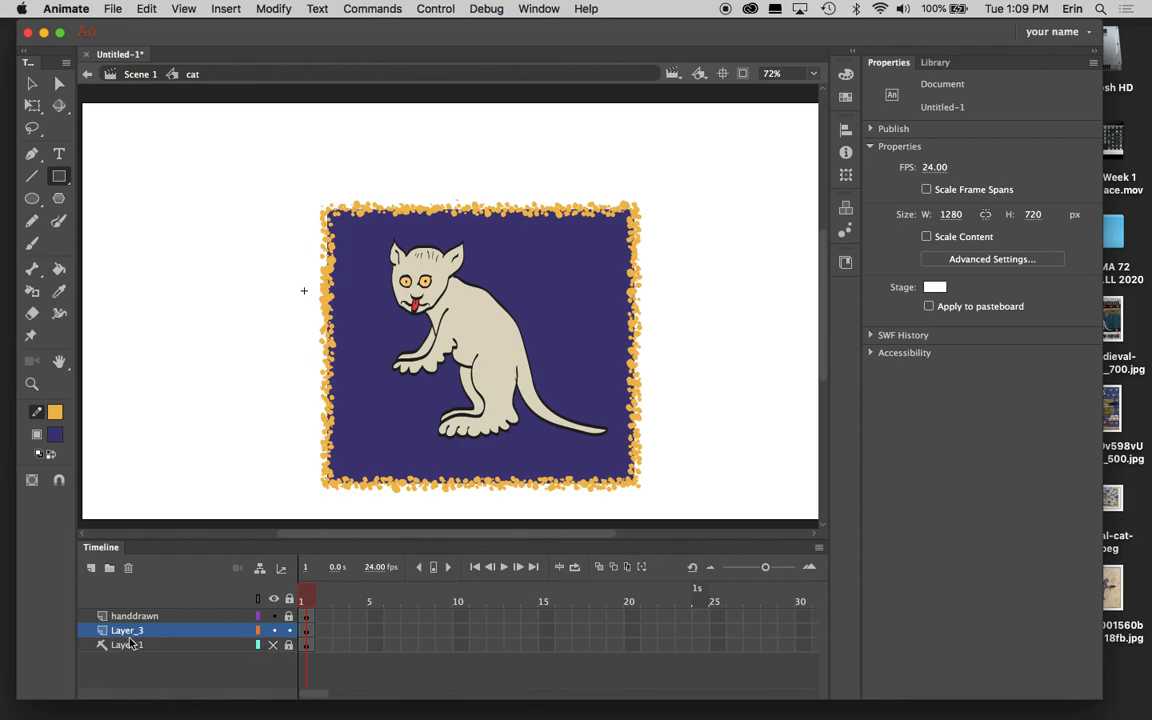
pyautogui.click(259, 632)
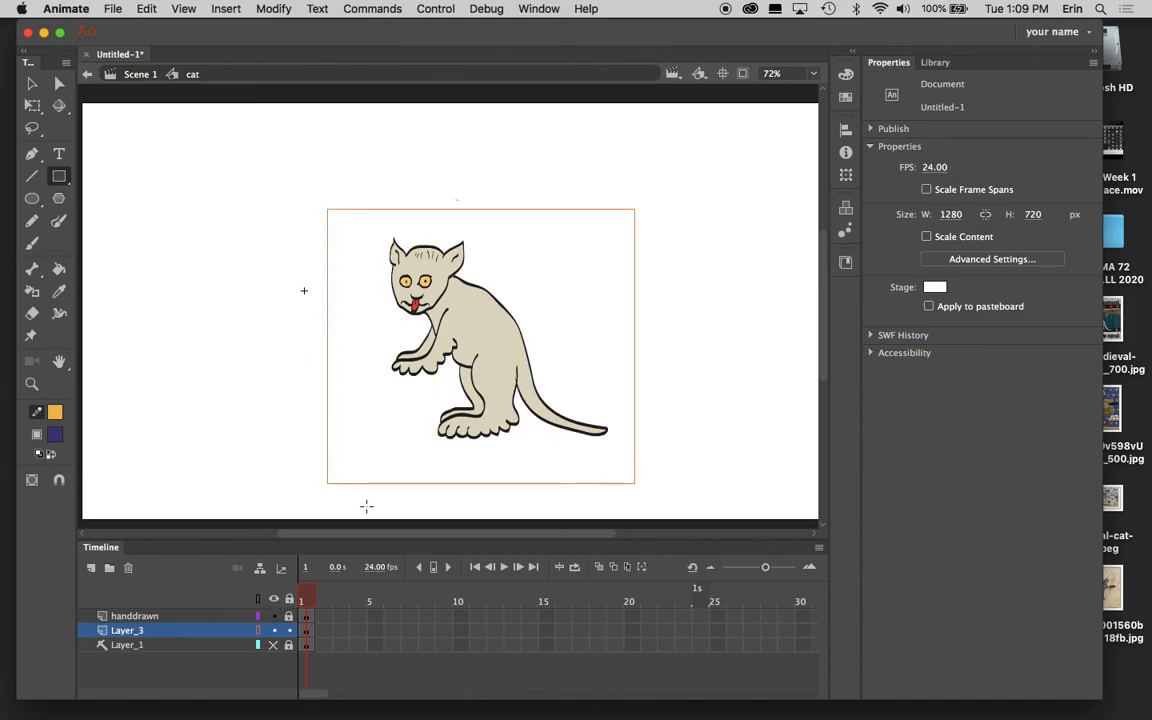
# - Pull the rectangle's two bottom corners inward and bow both side edges outward with the Selection tool
pyautogui.click(31, 83)
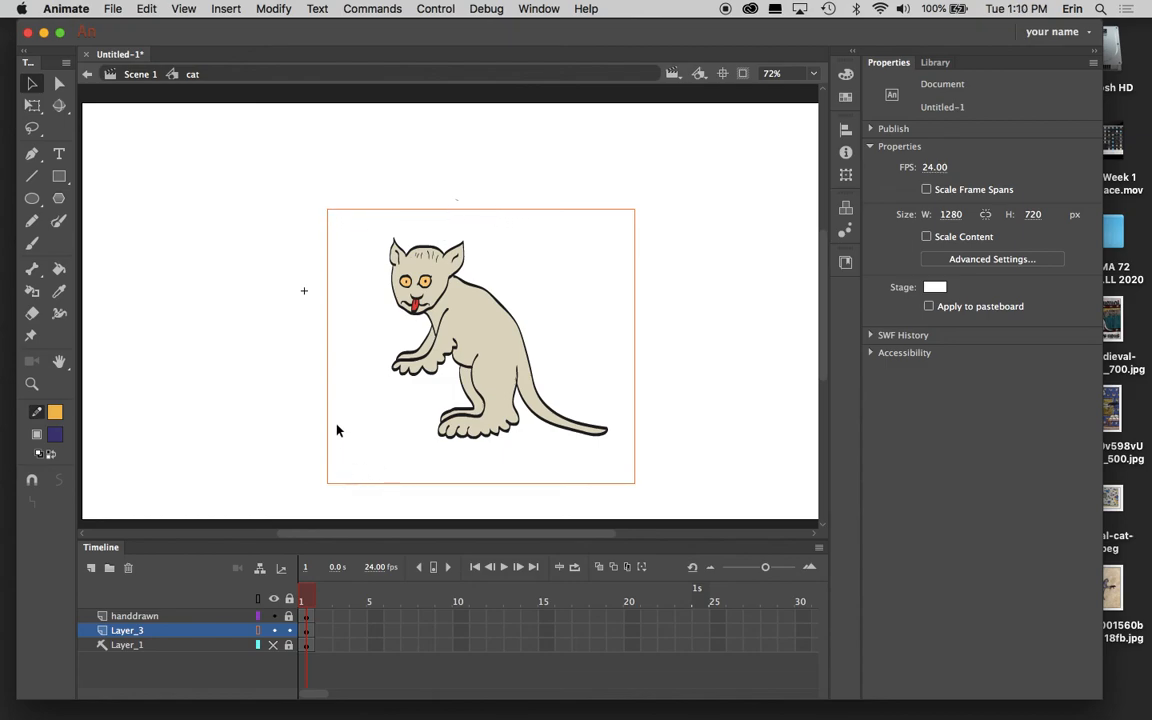
pyautogui.moveTo(330, 486); pyautogui.dragTo(380, 490)
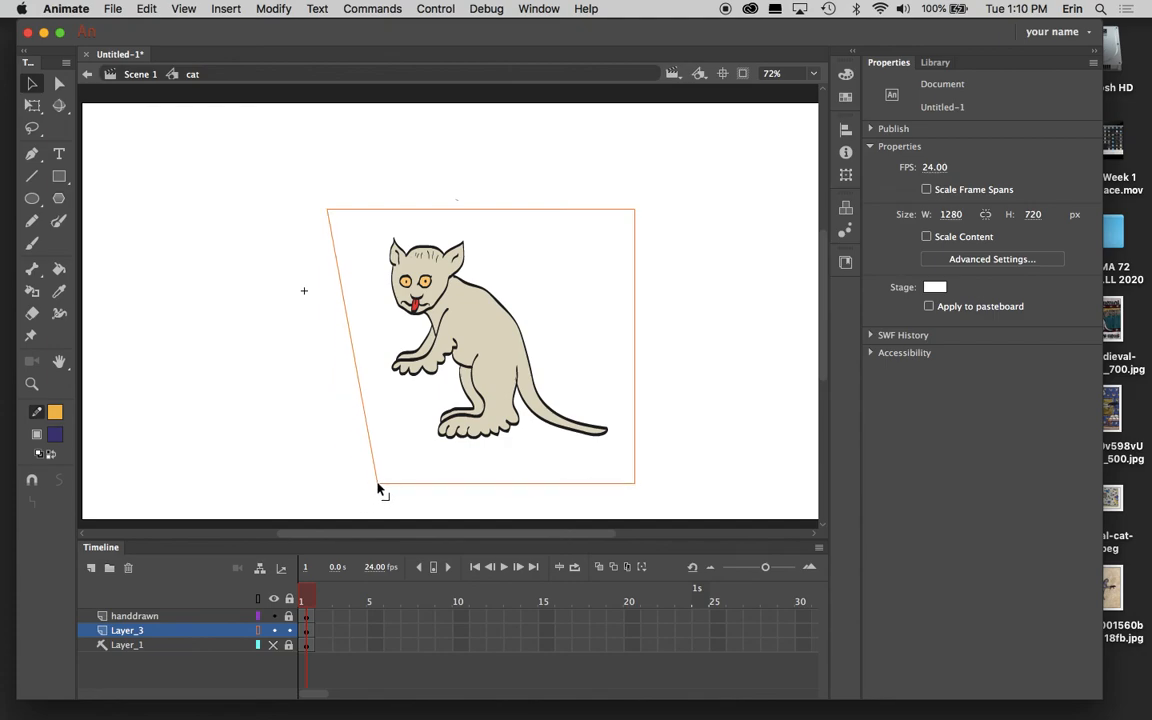
pyautogui.moveTo(640, 487); pyautogui.dragTo(599, 481)
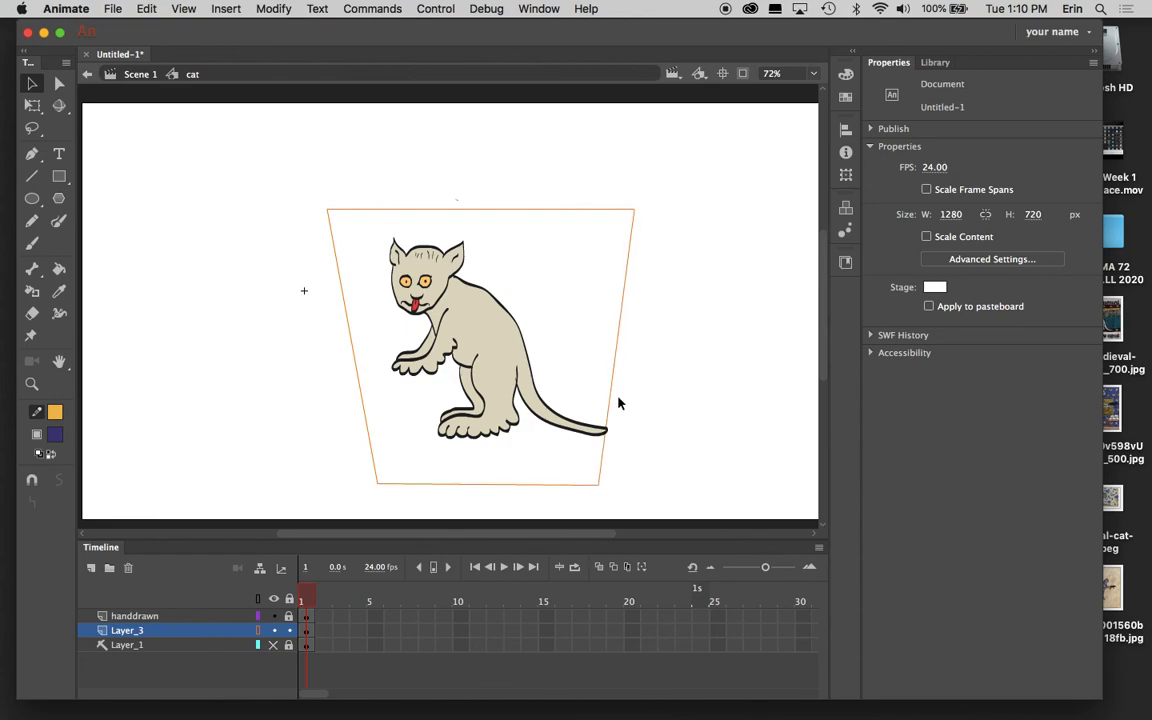
pyautogui.moveTo(610, 389); pyautogui.dragTo(637, 398)
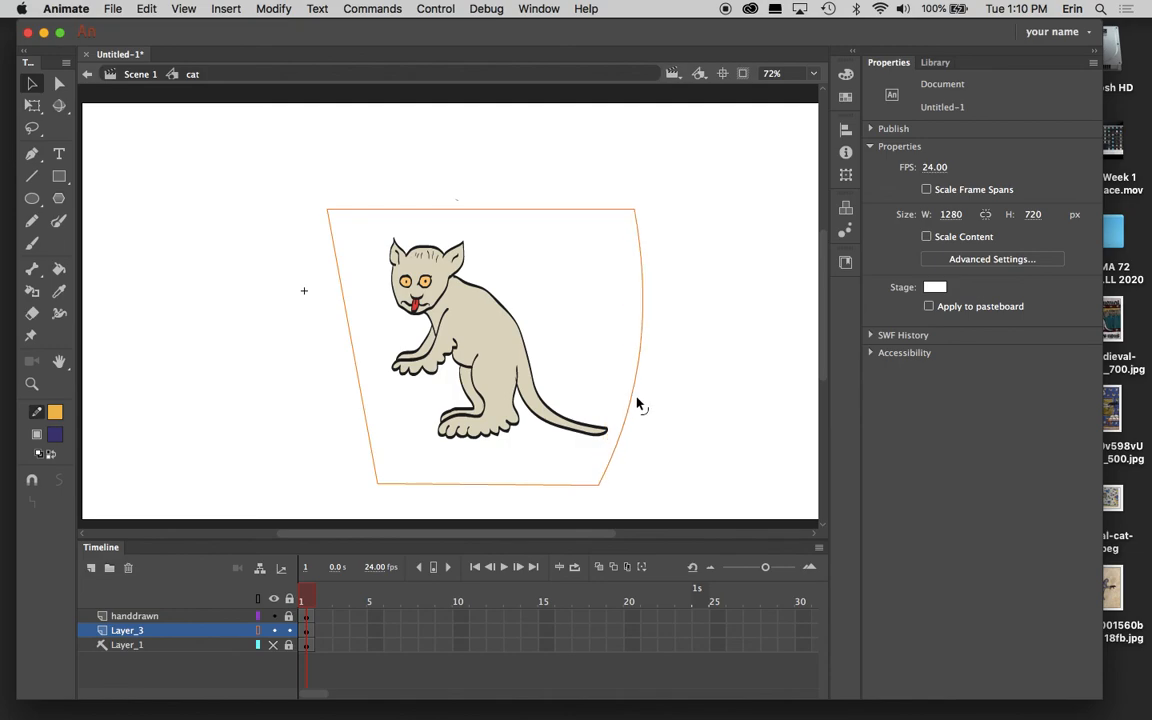
pyautogui.moveTo(352, 334); pyautogui.dragTo(324, 336)
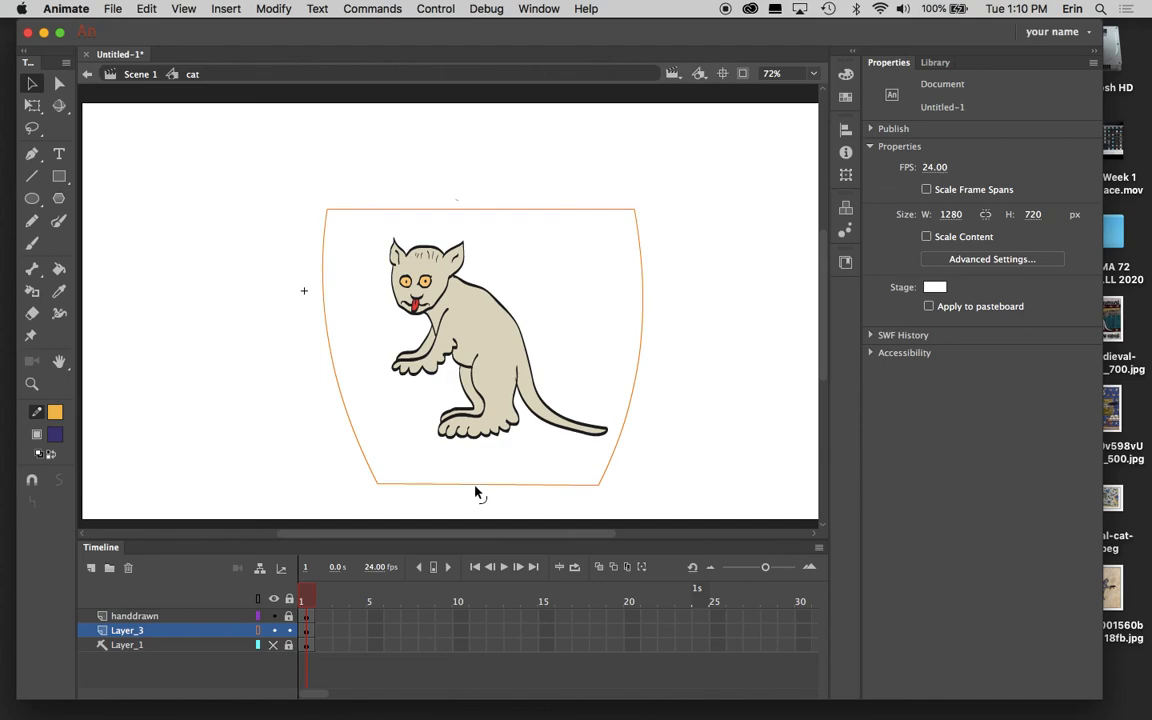
# - Curve the background outline's bottom edge downward and raise its two bottom corners to form a rounded shield base
pyautogui.moveTo(476, 492); pyautogui.dragTo(480, 524)
pyautogui.moveTo(604, 490); pyautogui.dragTo(604, 482)
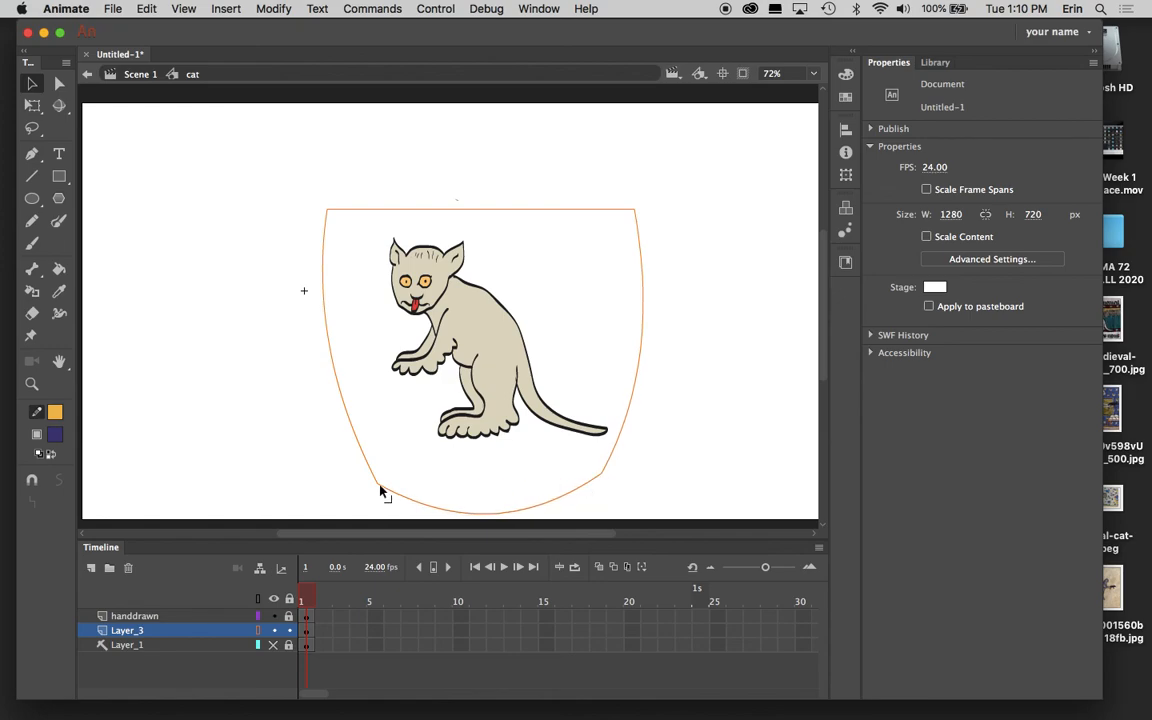
pyautogui.moveTo(378, 483); pyautogui.dragTo(376, 458)
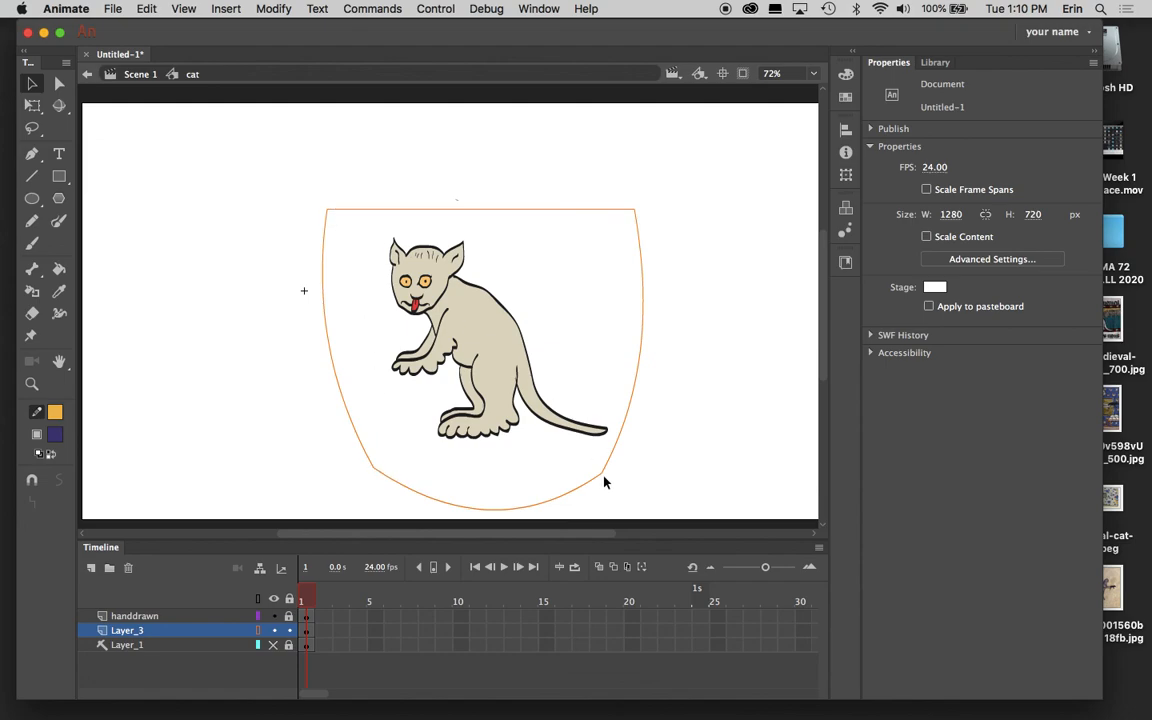
pyautogui.moveTo(603, 475); pyautogui.dragTo(604, 470)
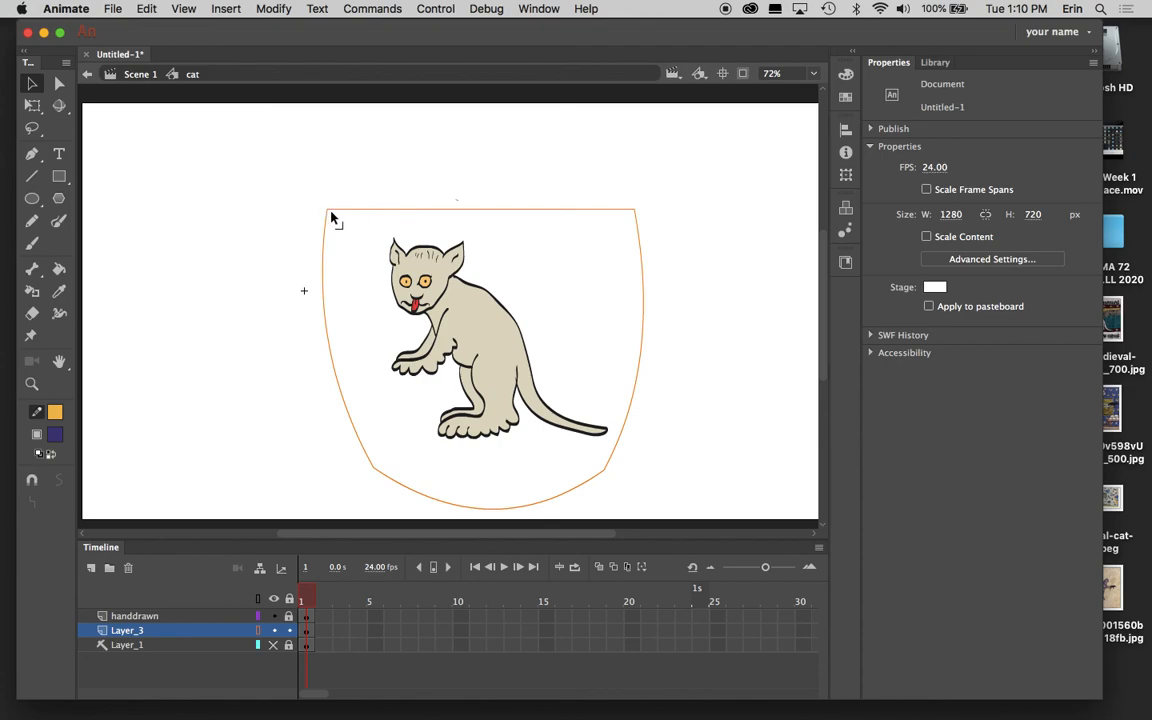
# - Raise the shield outline's two top corners, sag the top edge between them, and adjust the corners to even out the shape
pyautogui.moveTo(331, 214); pyautogui.dragTo(334, 192)
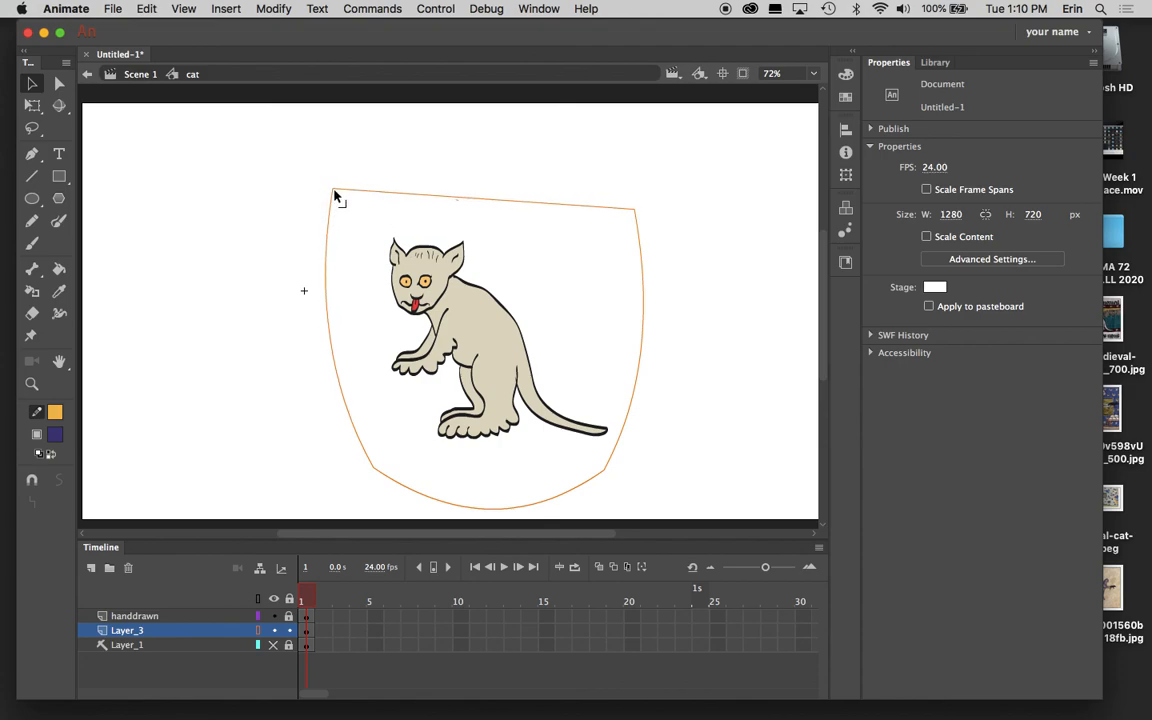
pyautogui.moveTo(635, 211); pyautogui.dragTo(627, 186)
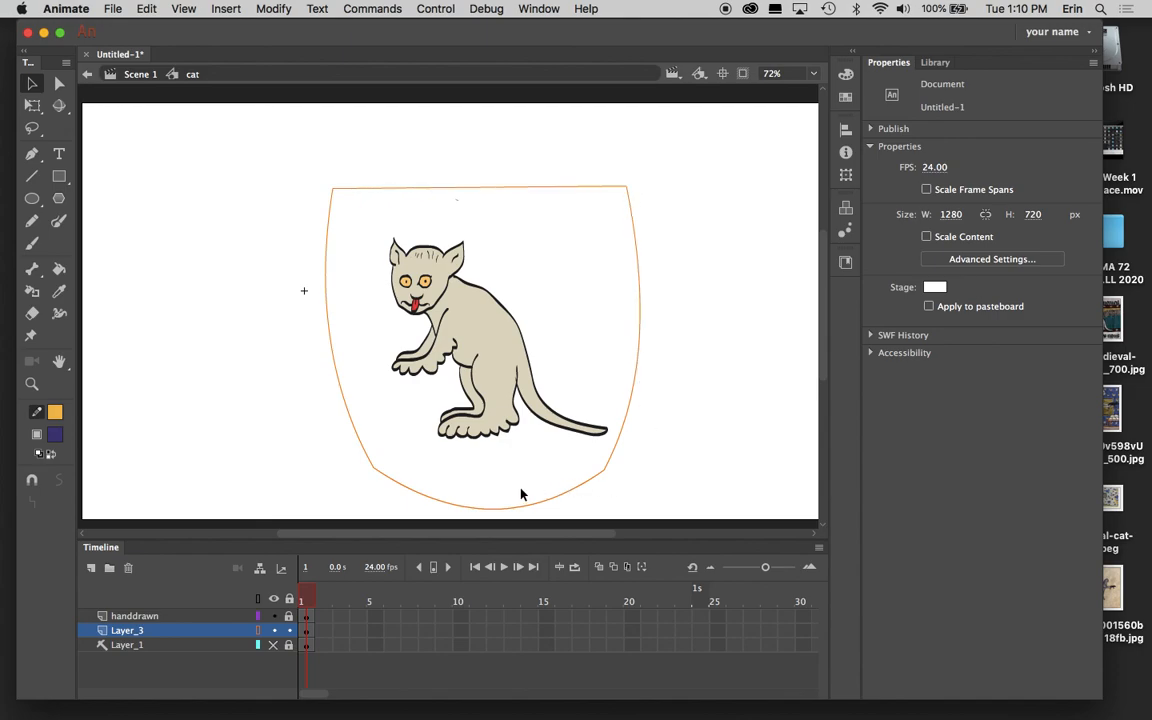
pyautogui.moveTo(455, 193)
pyautogui.mouseDown()
pyautogui.moveTo(456, 222)
pyautogui.moveTo(455, 210)
pyautogui.mouseUp()
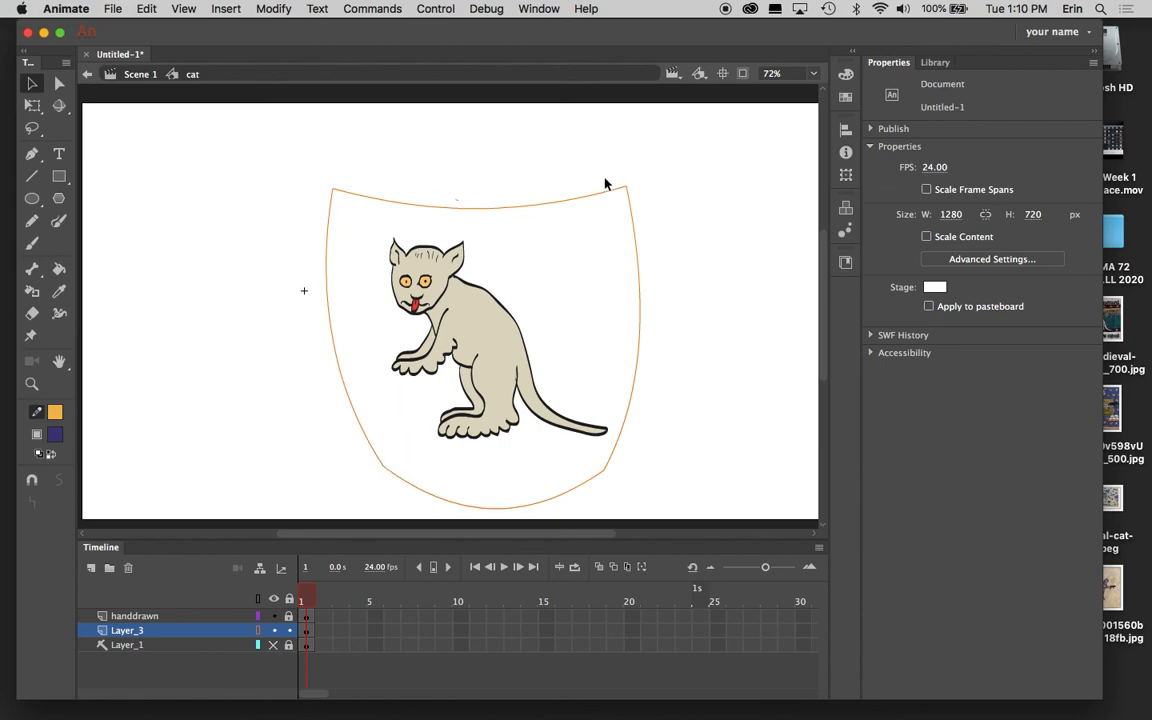
pyautogui.moveTo(627, 187); pyautogui.dragTo(635, 191)
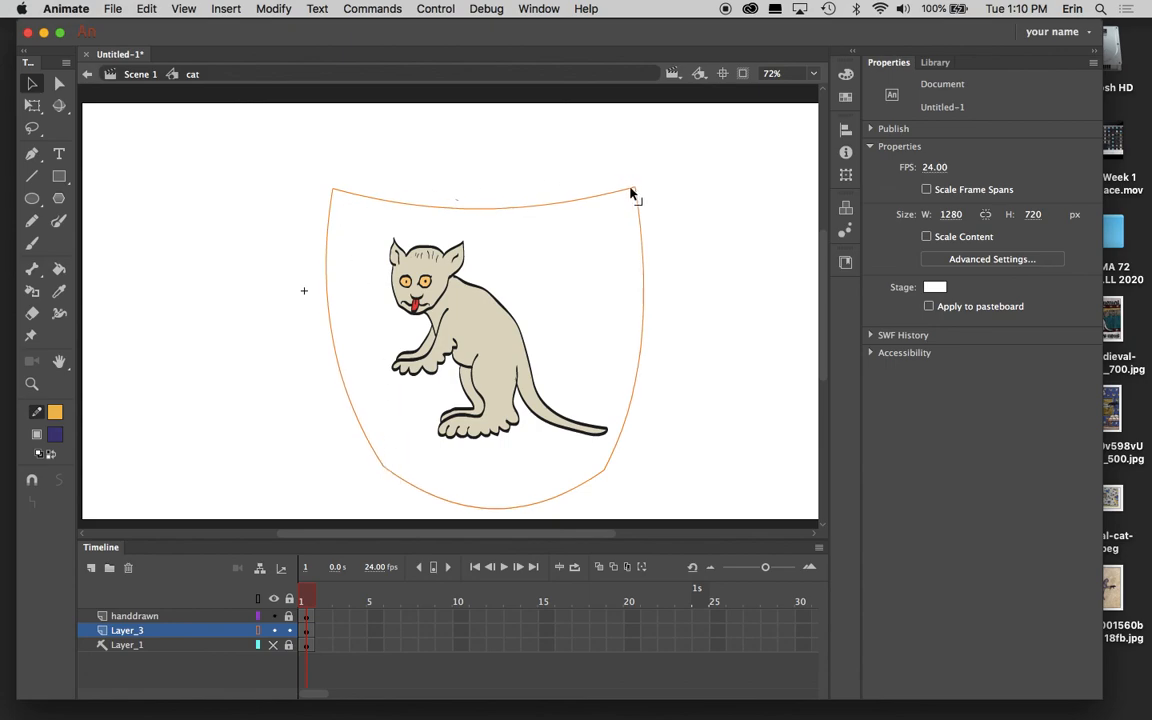
pyautogui.moveTo(333, 188); pyautogui.dragTo(346, 190)
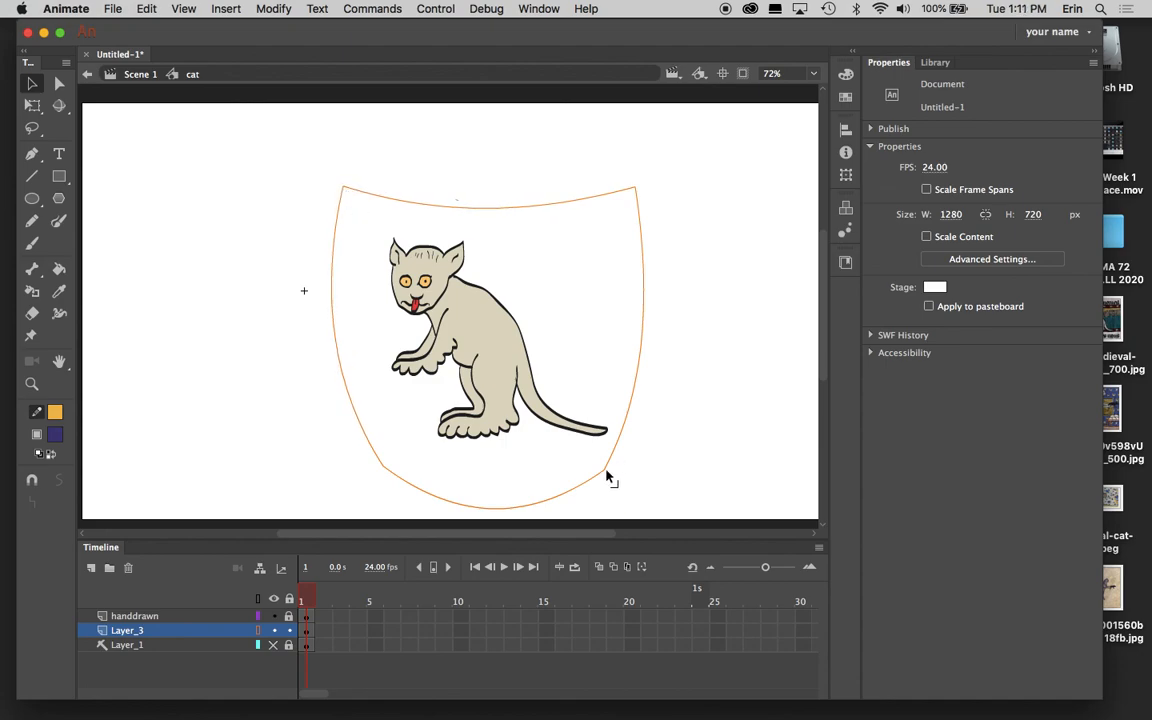
# - Preview the shield on Layer_3 with its full fill and stippled border, and return the layer to outline display
pyautogui.click(258, 631)
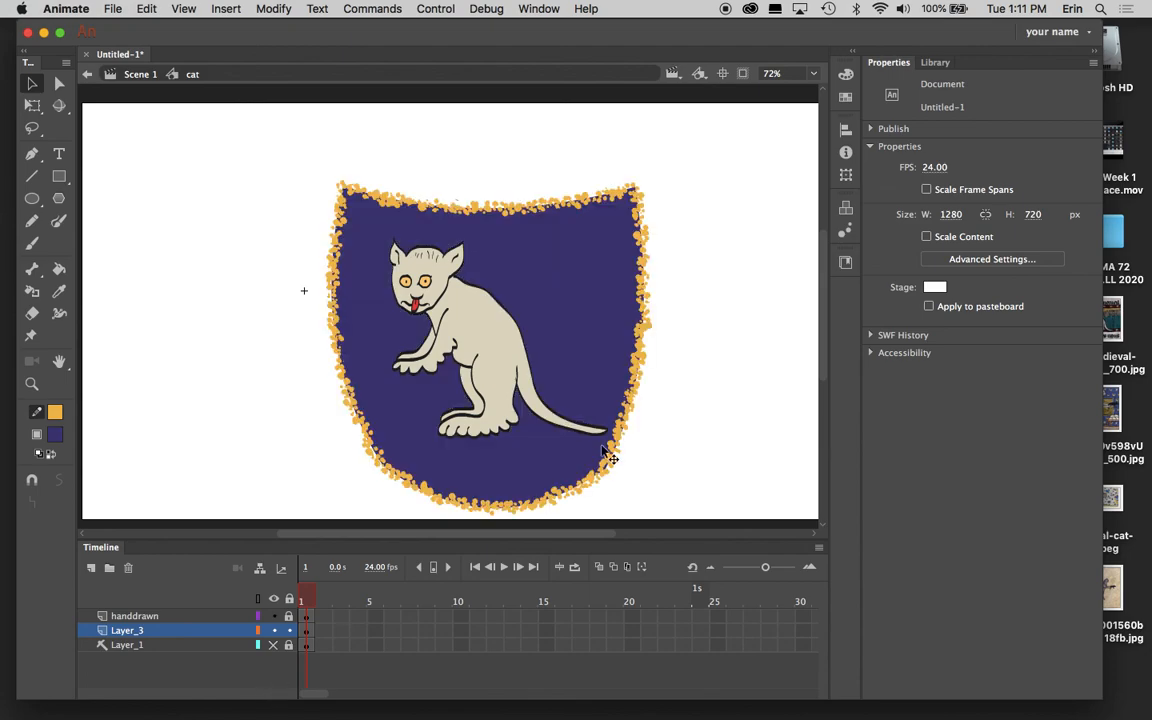
pyautogui.click(273, 644)
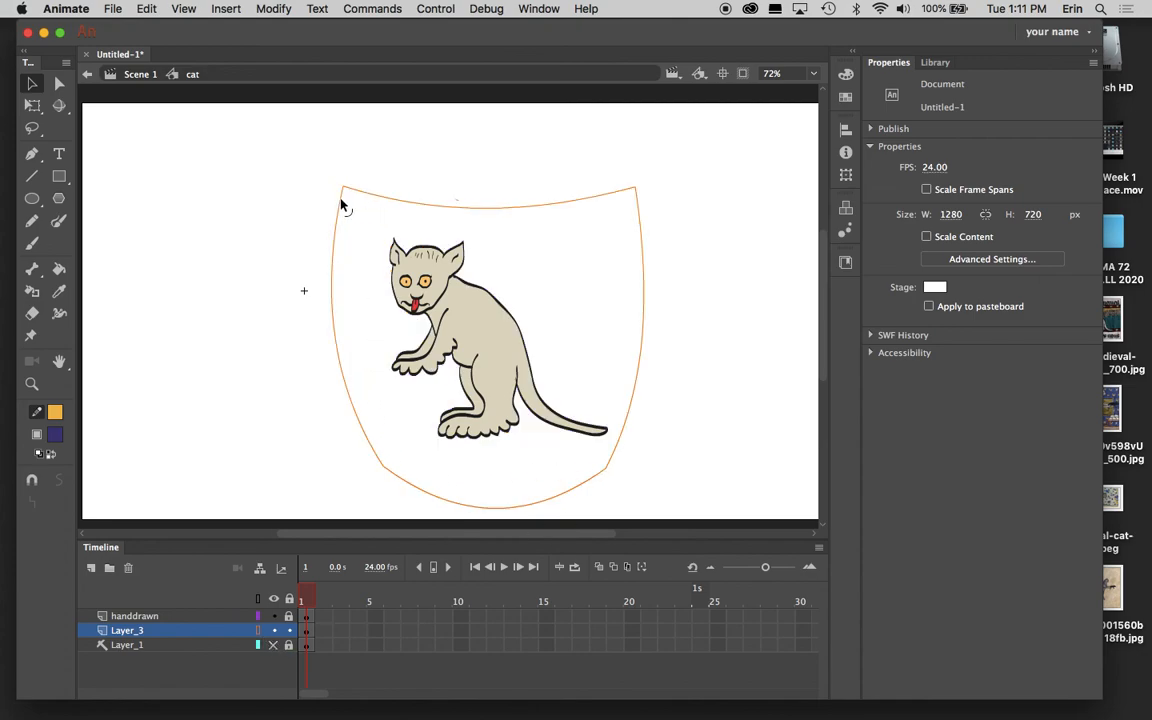
# - Shift the whole shield outline slightly to the right with the Subselection tool and make handdrawn the active layer
pyautogui.click(38, 111)
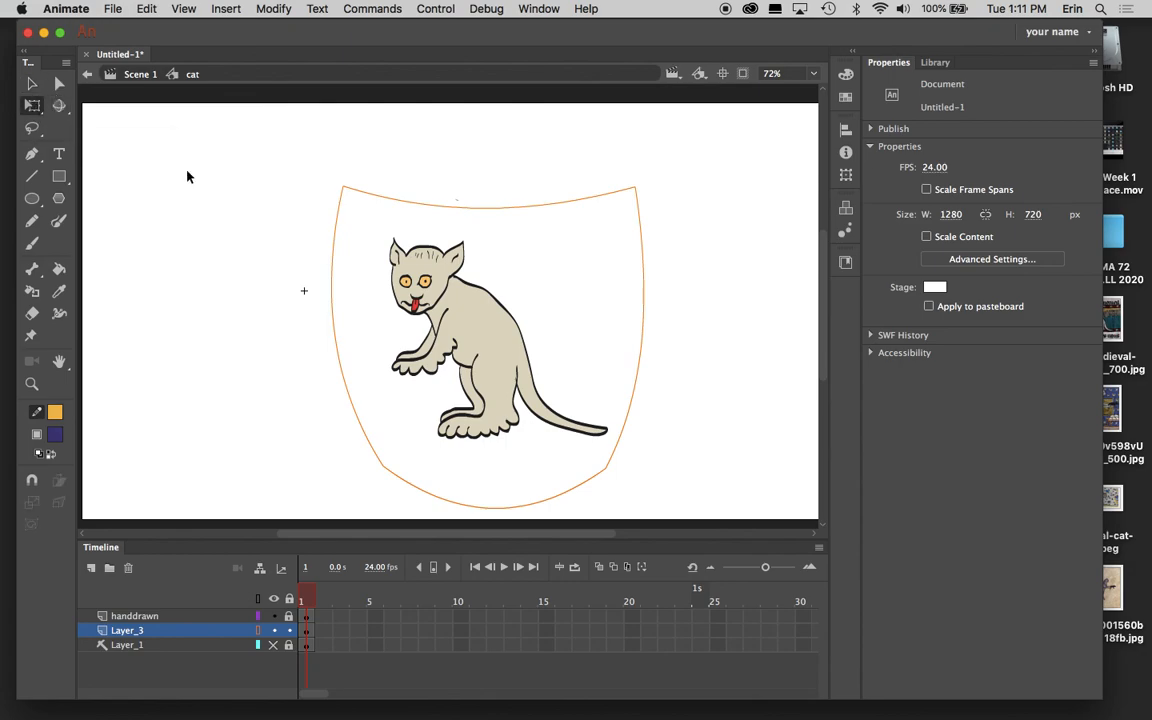
pyautogui.click(33, 85)
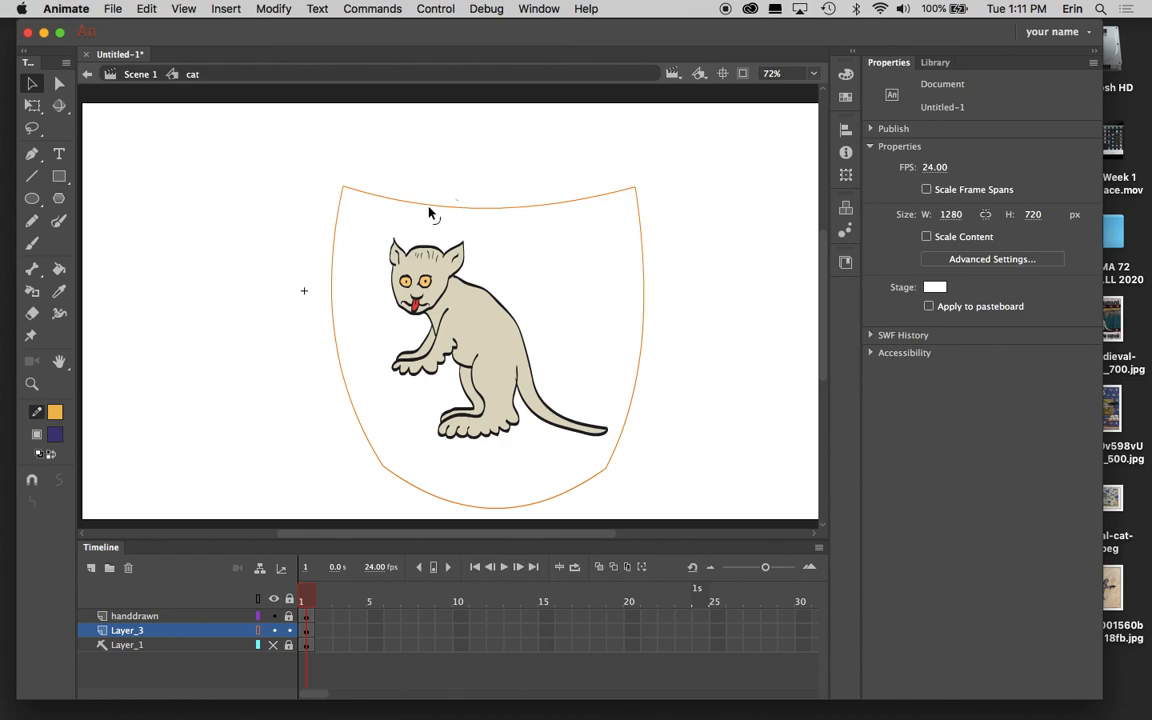
pyautogui.press('a')
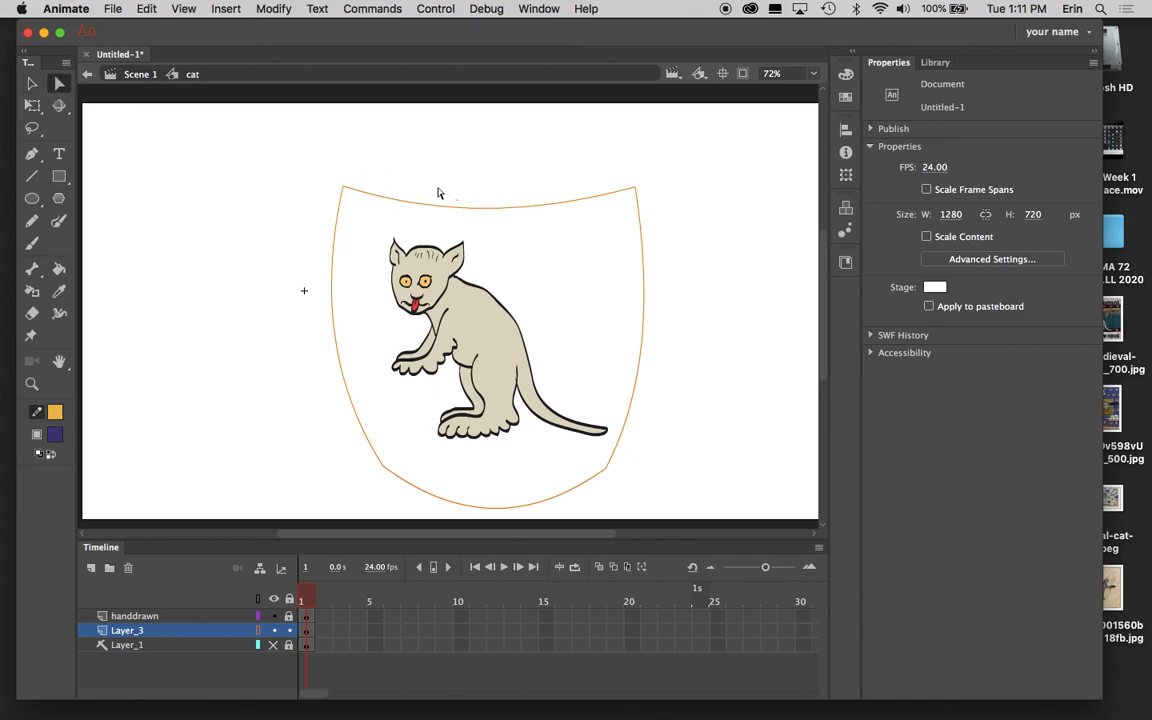
pyautogui.click(437, 208)
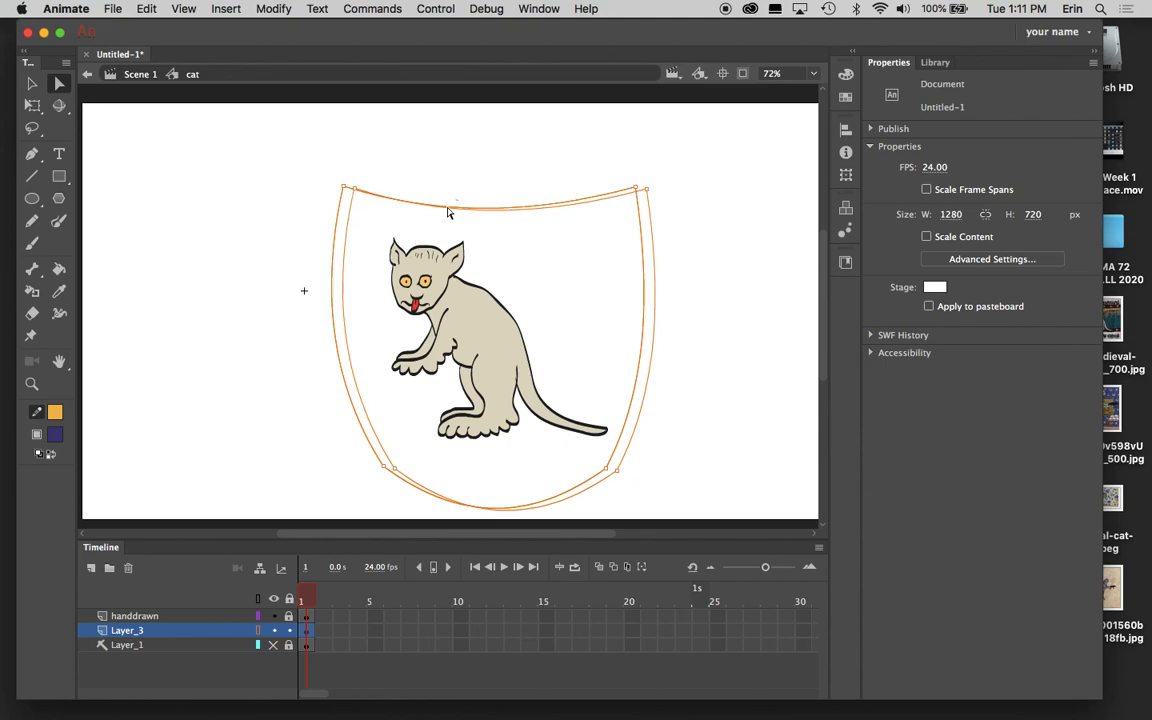
pyautogui.moveTo(448, 212); pyautogui.dragTo(448, 212)
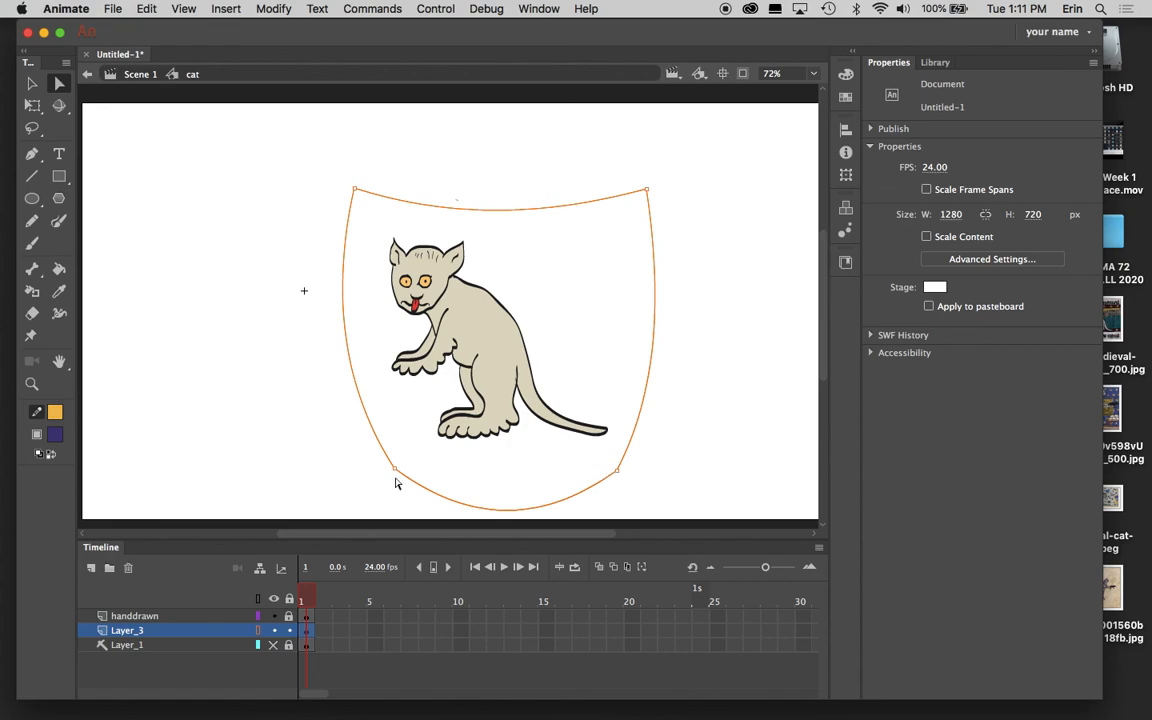
pyautogui.click(148, 622)
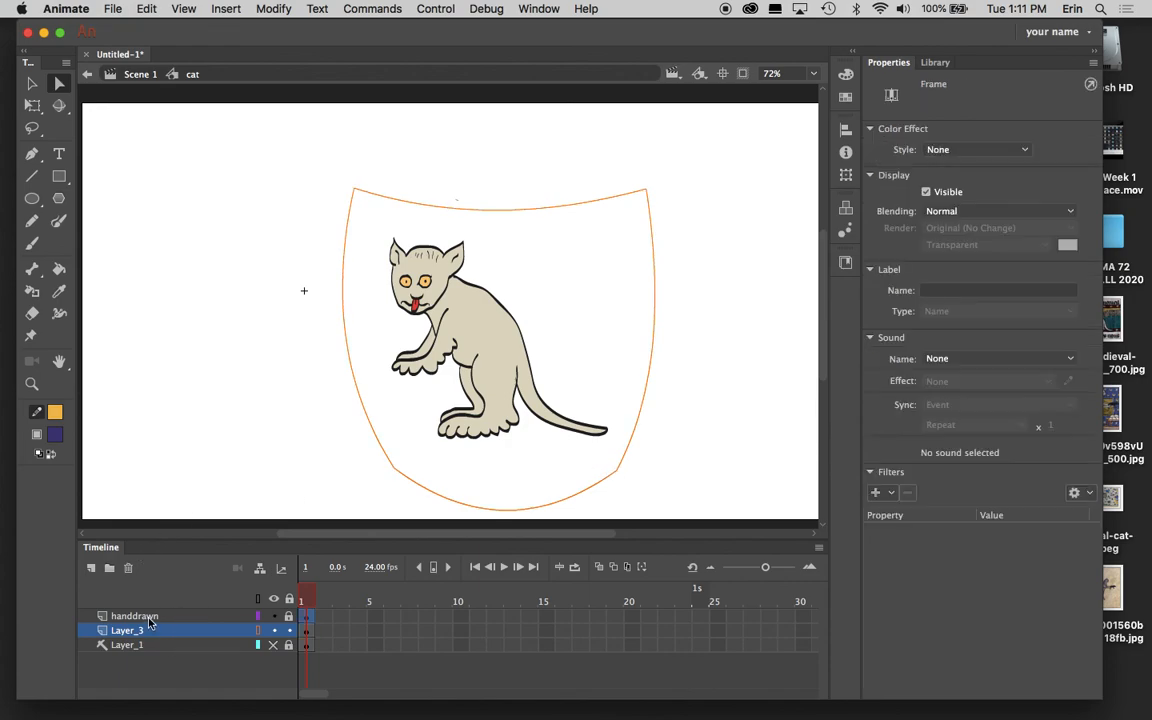
pyautogui.click(148, 617)
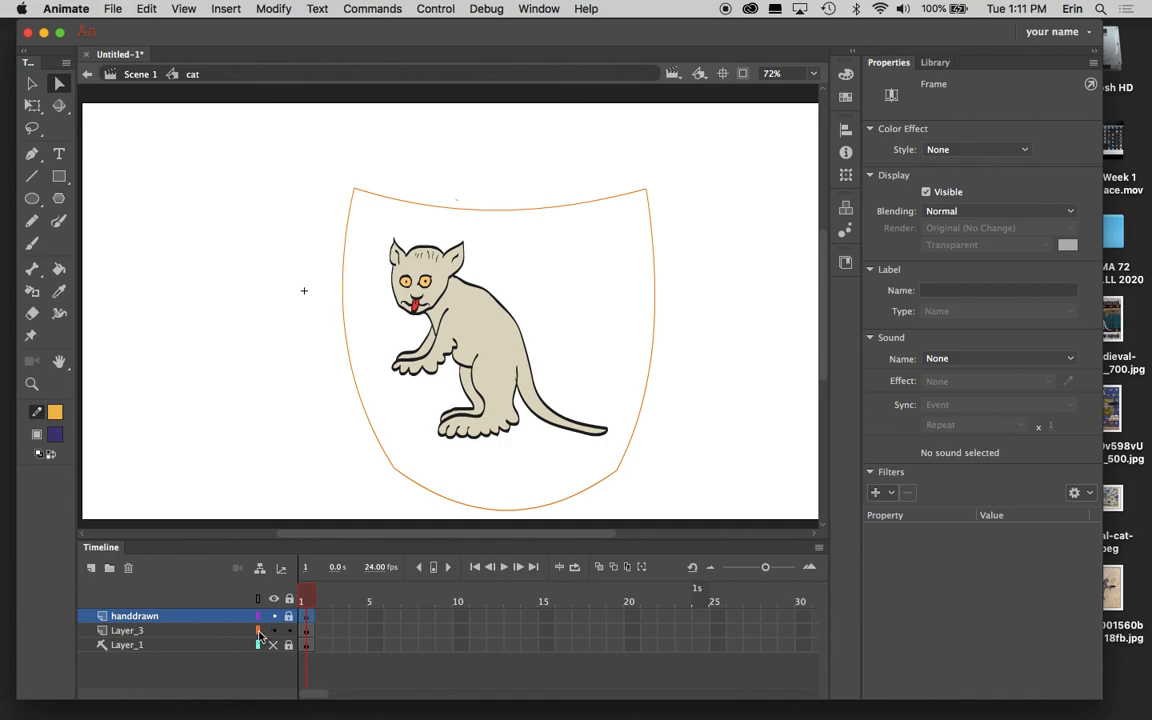